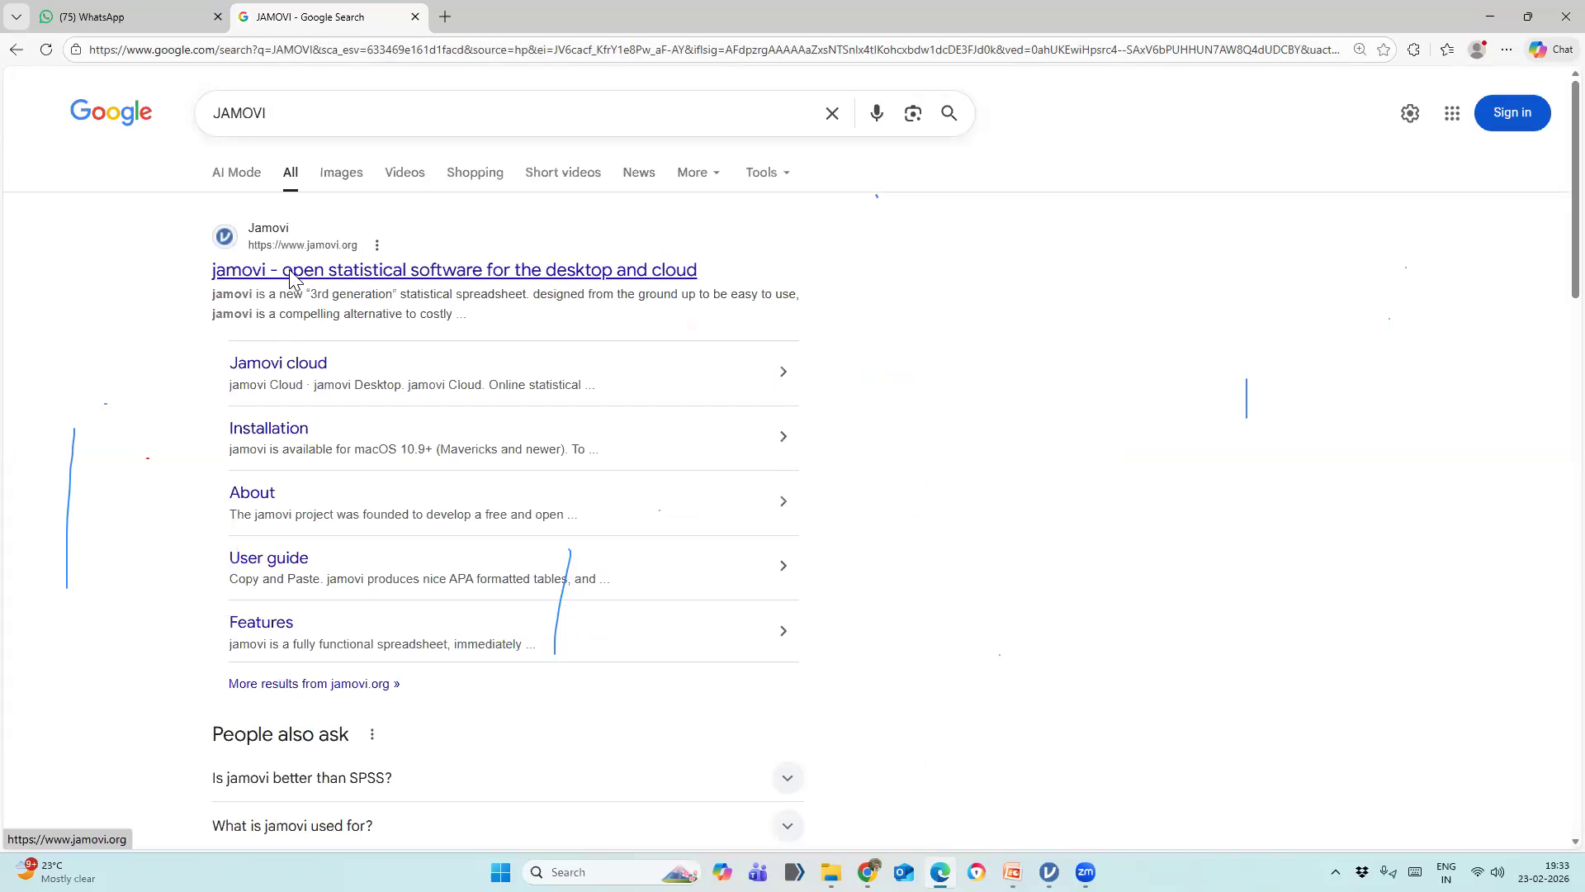
# Open the jamovi website from the search results and copy its address before returning to the WhatsApp tab.
pyautogui.click(290, 272)
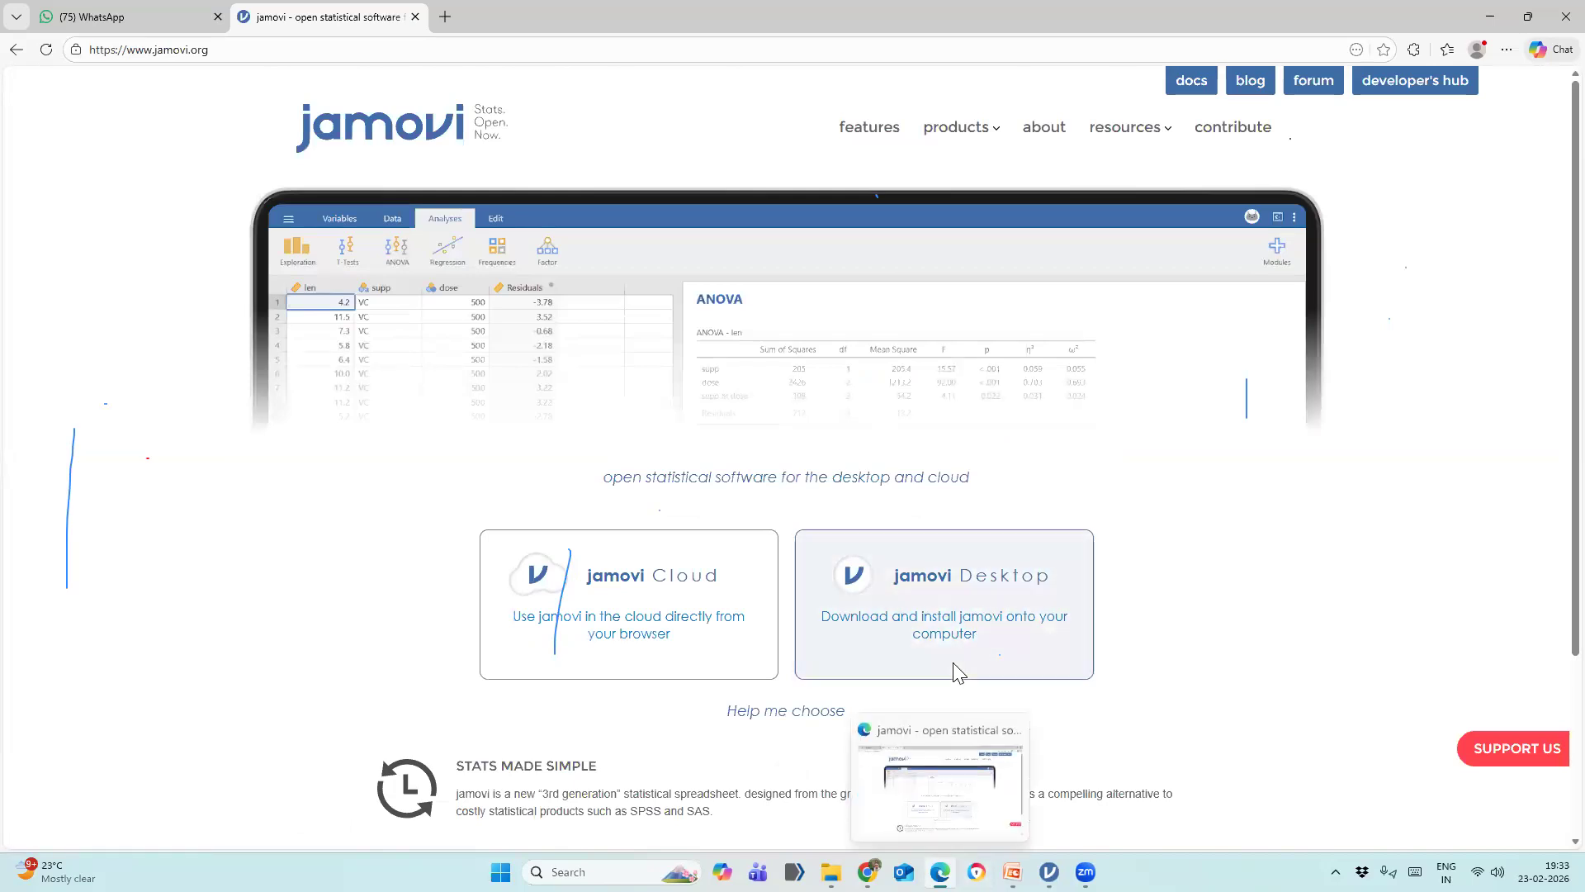
pyautogui.click(196, 51)
pyautogui.rightClick(182, 53)
pyautogui.click(227, 248)
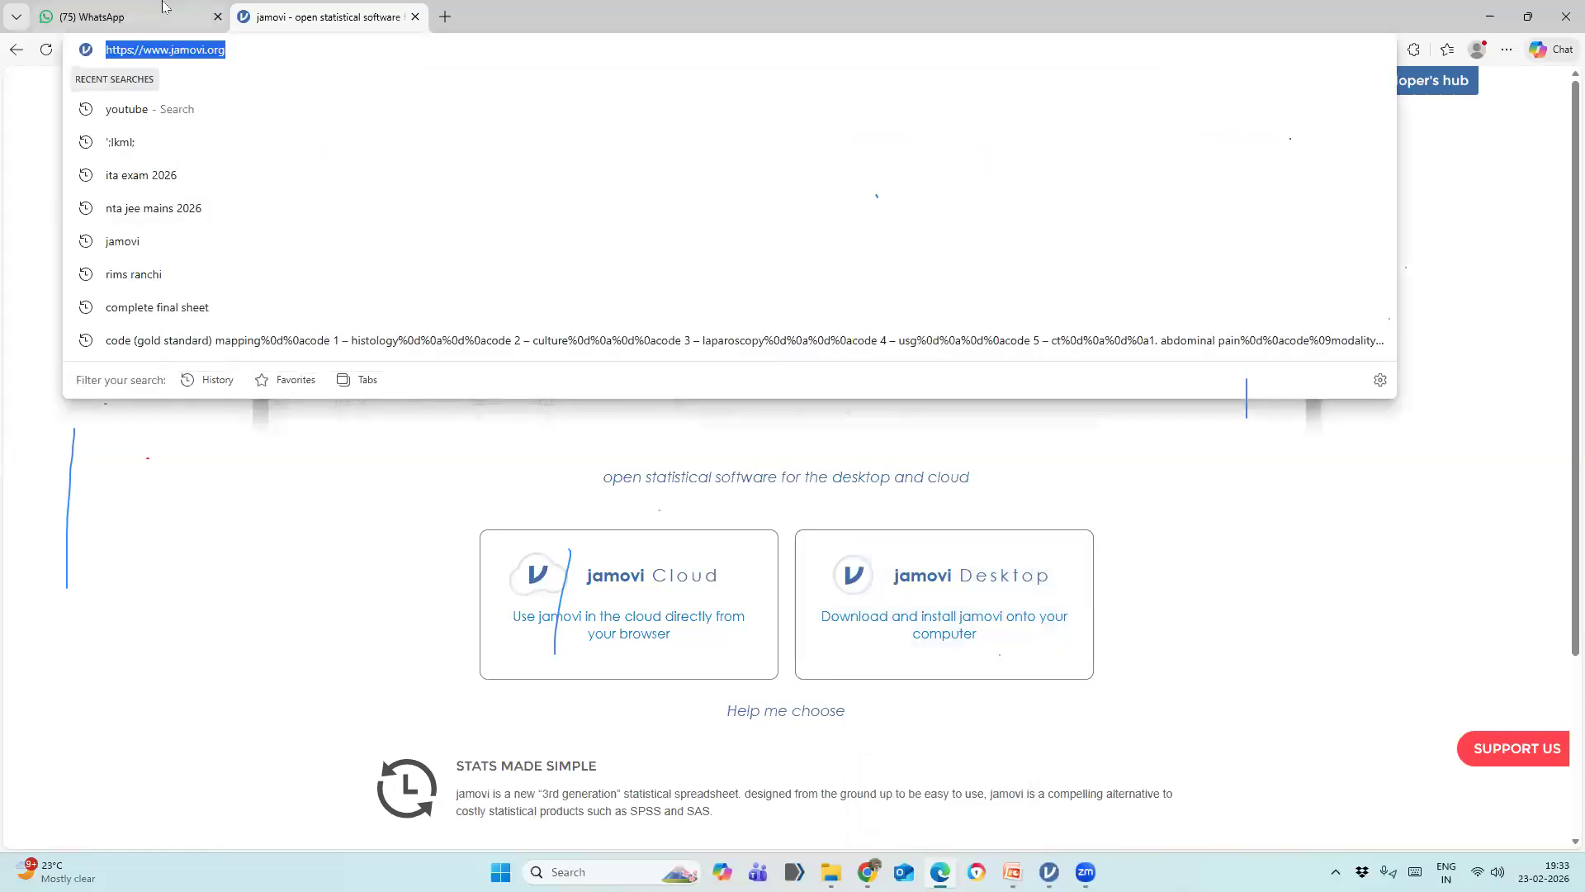
pyautogui.hotkey('ctrl', 'shift', 'Tab')
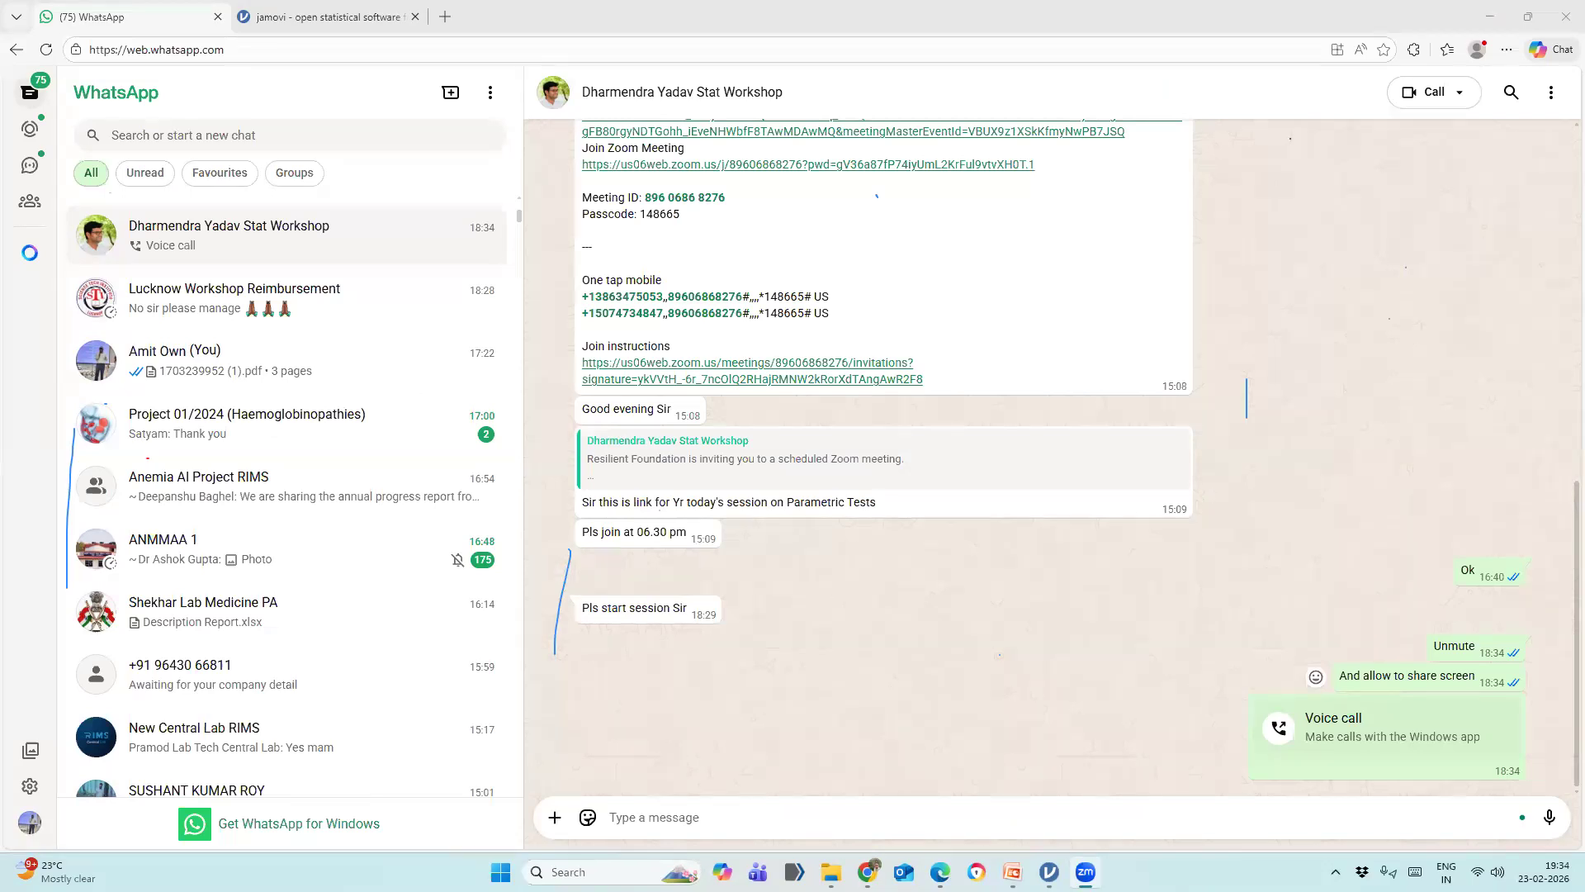
# Switch to jamovi, examine the data set's spreadsheet and variable list, and minimize the window.
pyautogui.click(1049, 871)
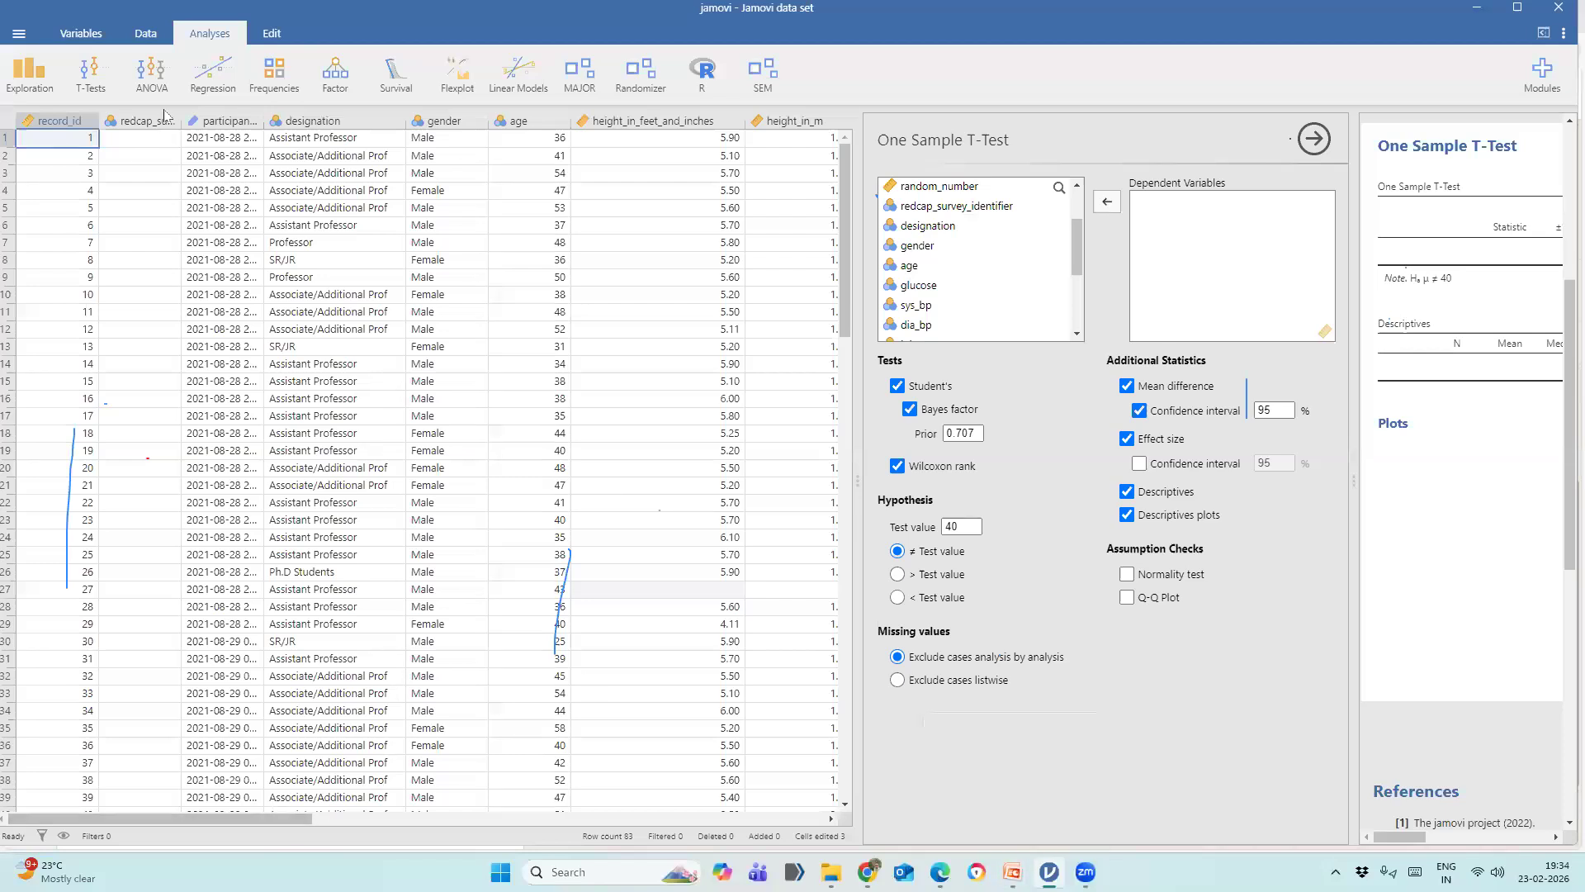
pyautogui.click(143, 37)
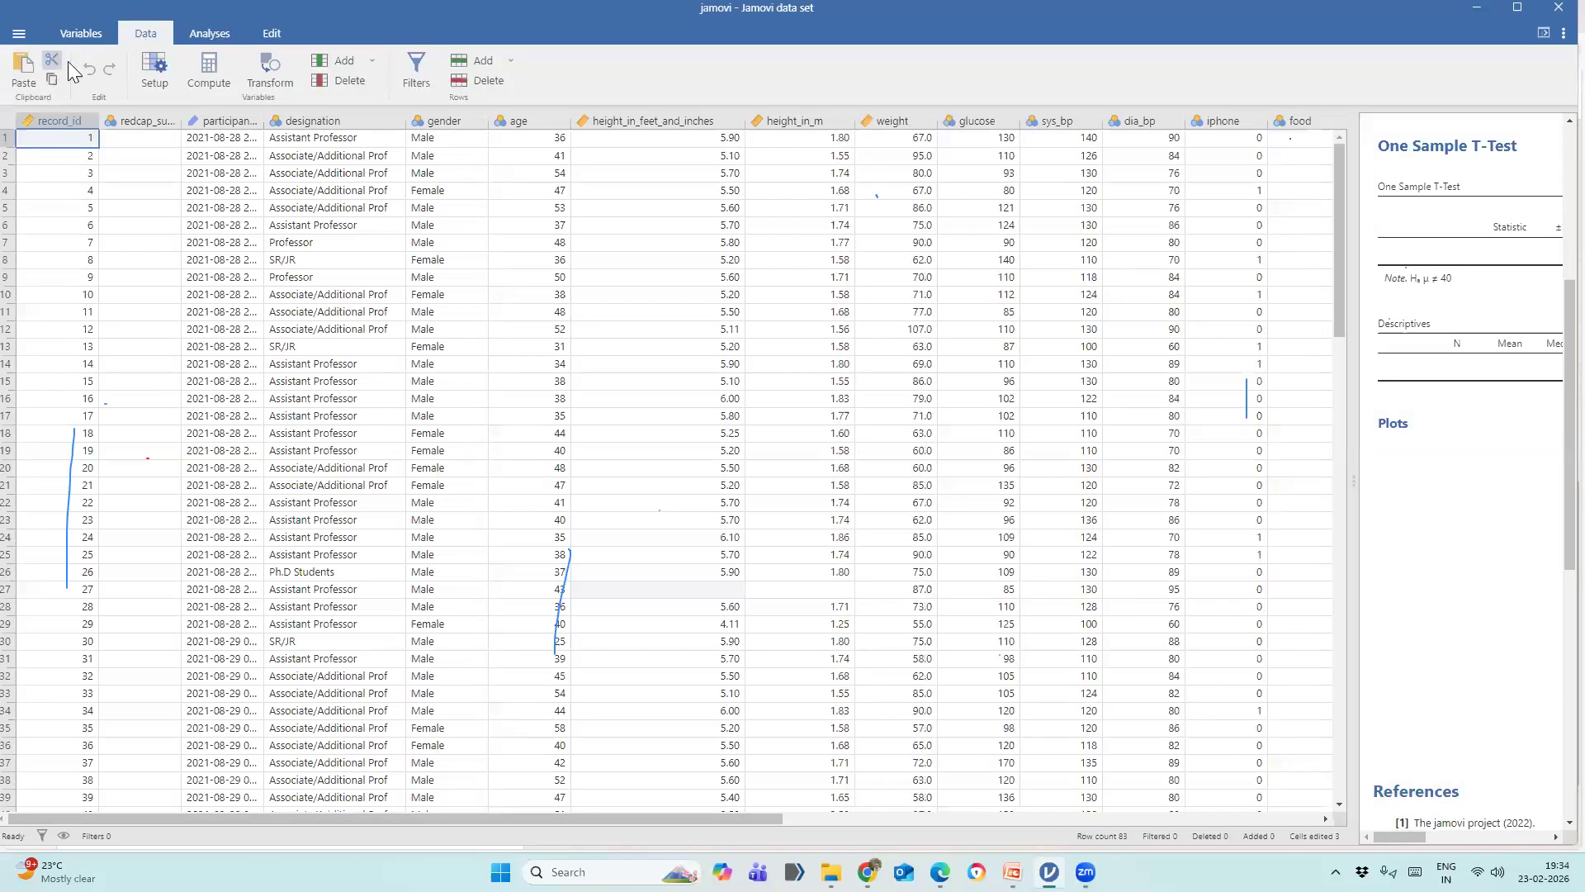
pyautogui.click(81, 34)
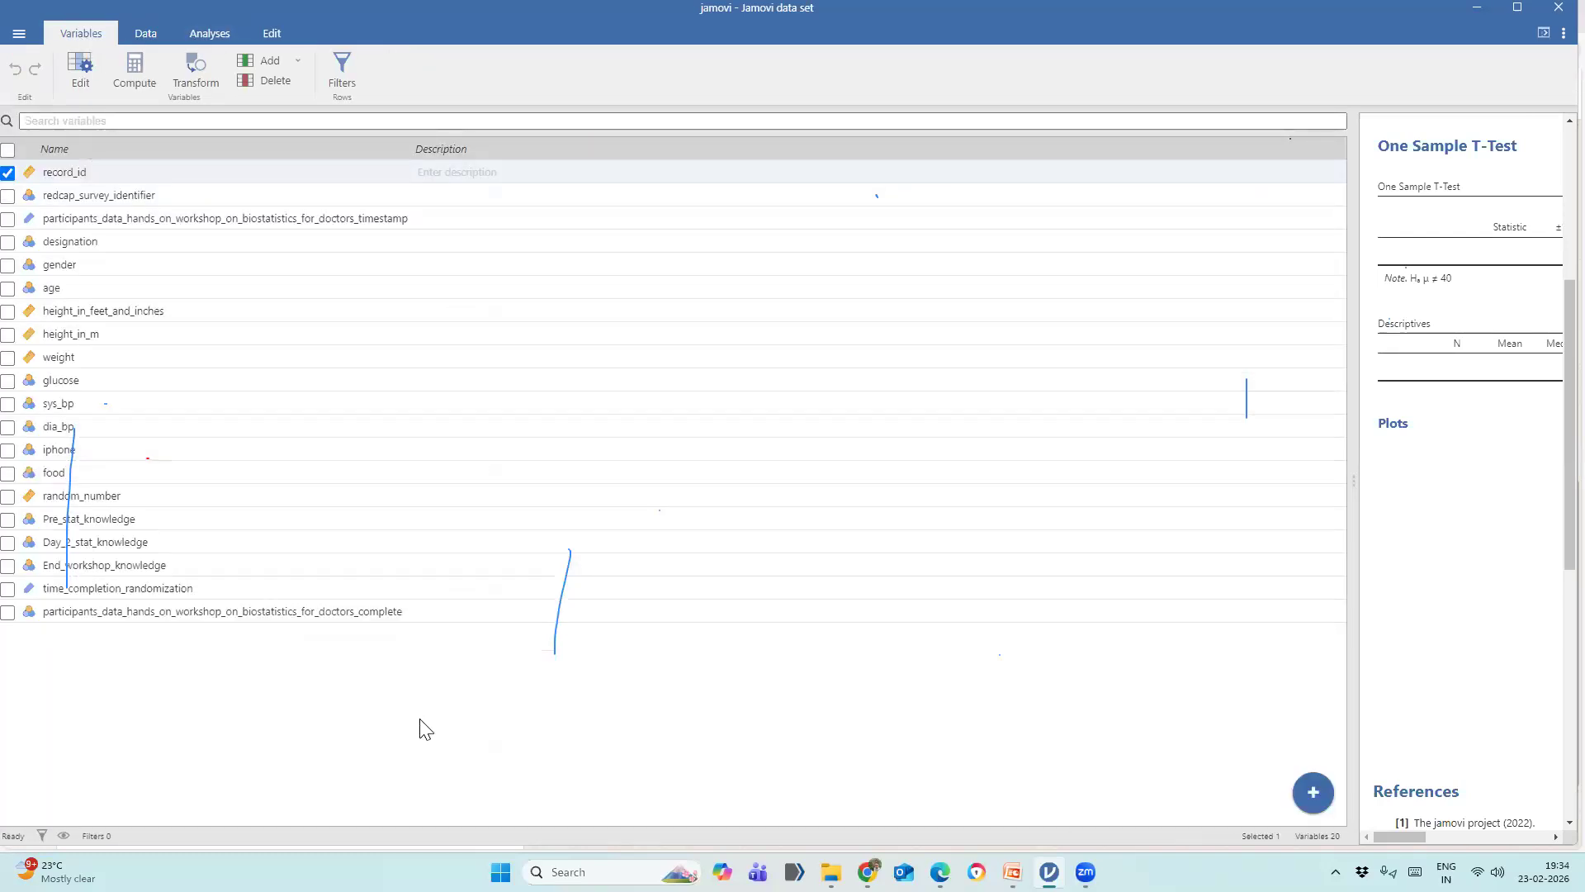
pyautogui.moveTo(1048, 872)
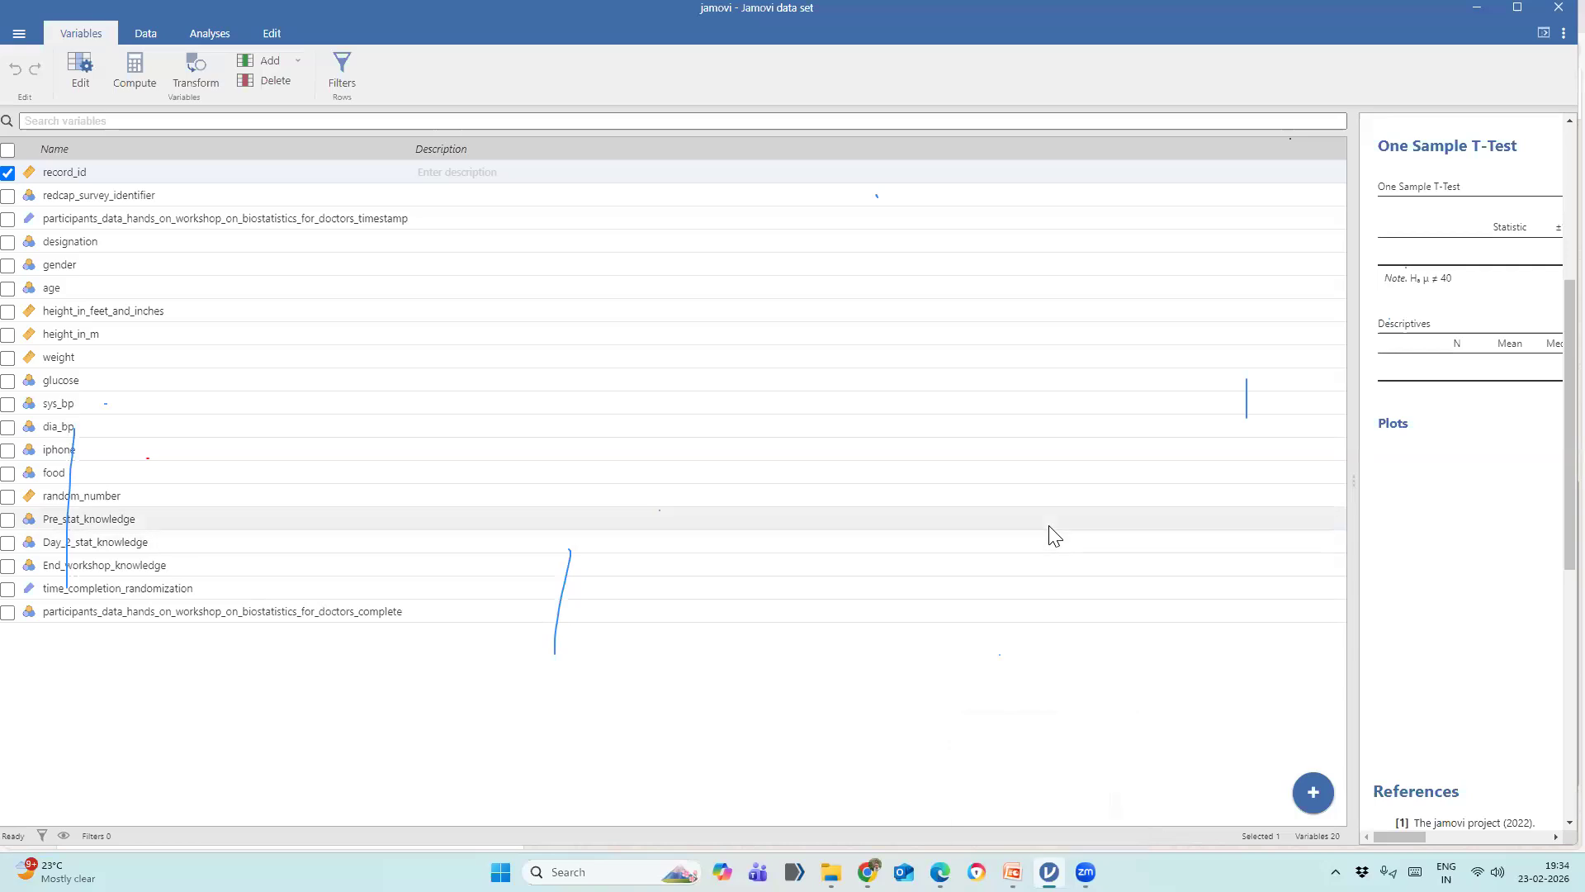
pyautogui.click(1481, 15)
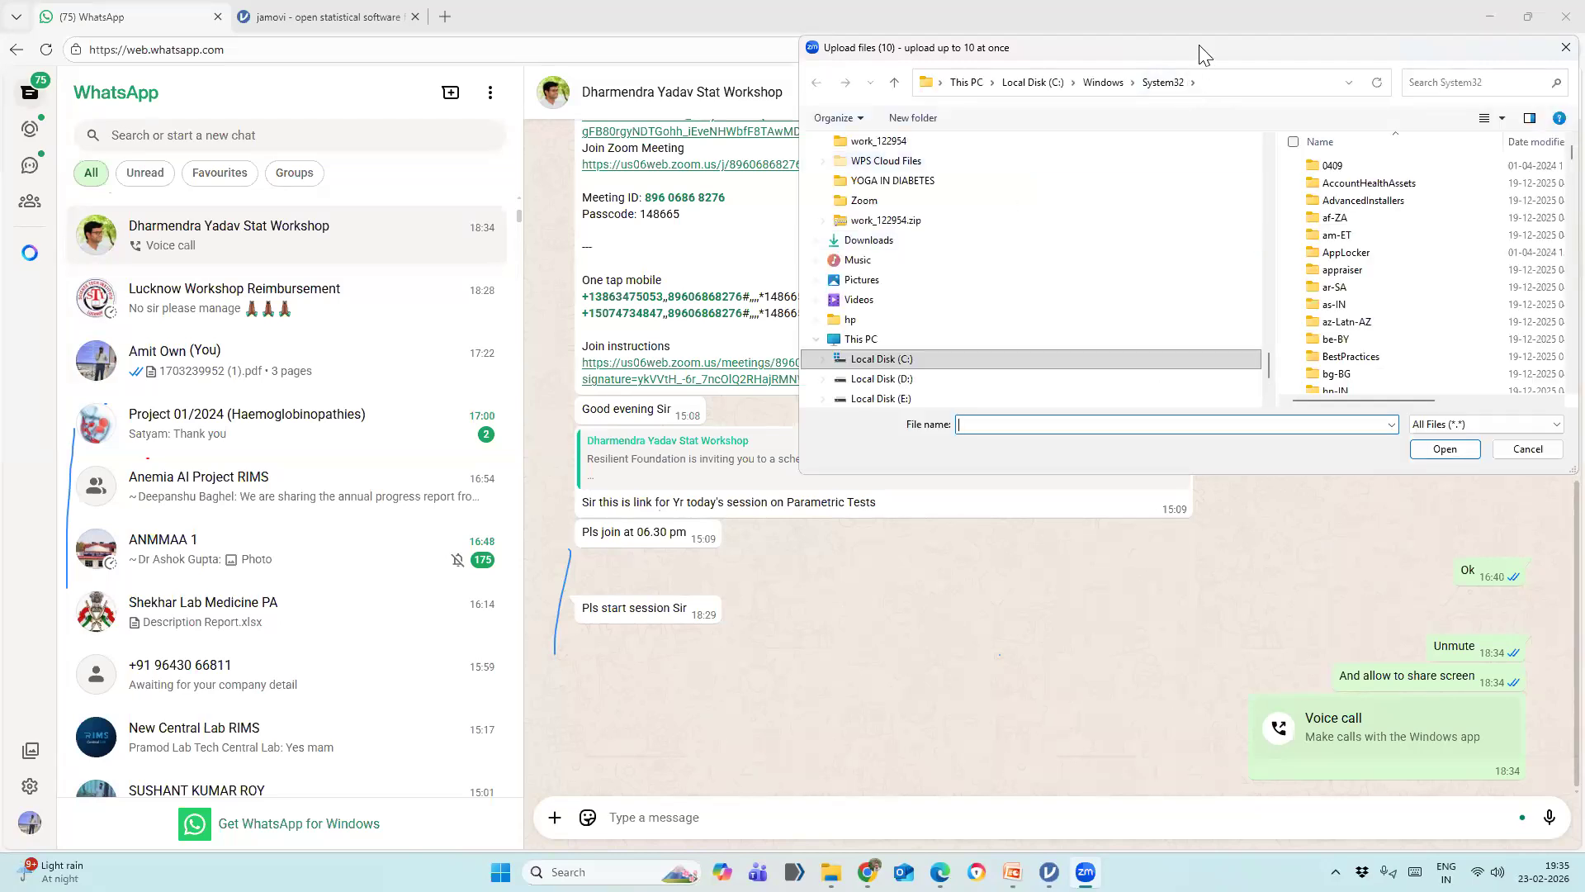
# Reposition and widen the file upload dialog, and open the Dropbox location in it.
pyautogui.moveTo(1199, 44); pyautogui.dragTo(724, 53)
pyautogui.scroll(15, 613, 263)
pyautogui.scroll(10, 614, 264)
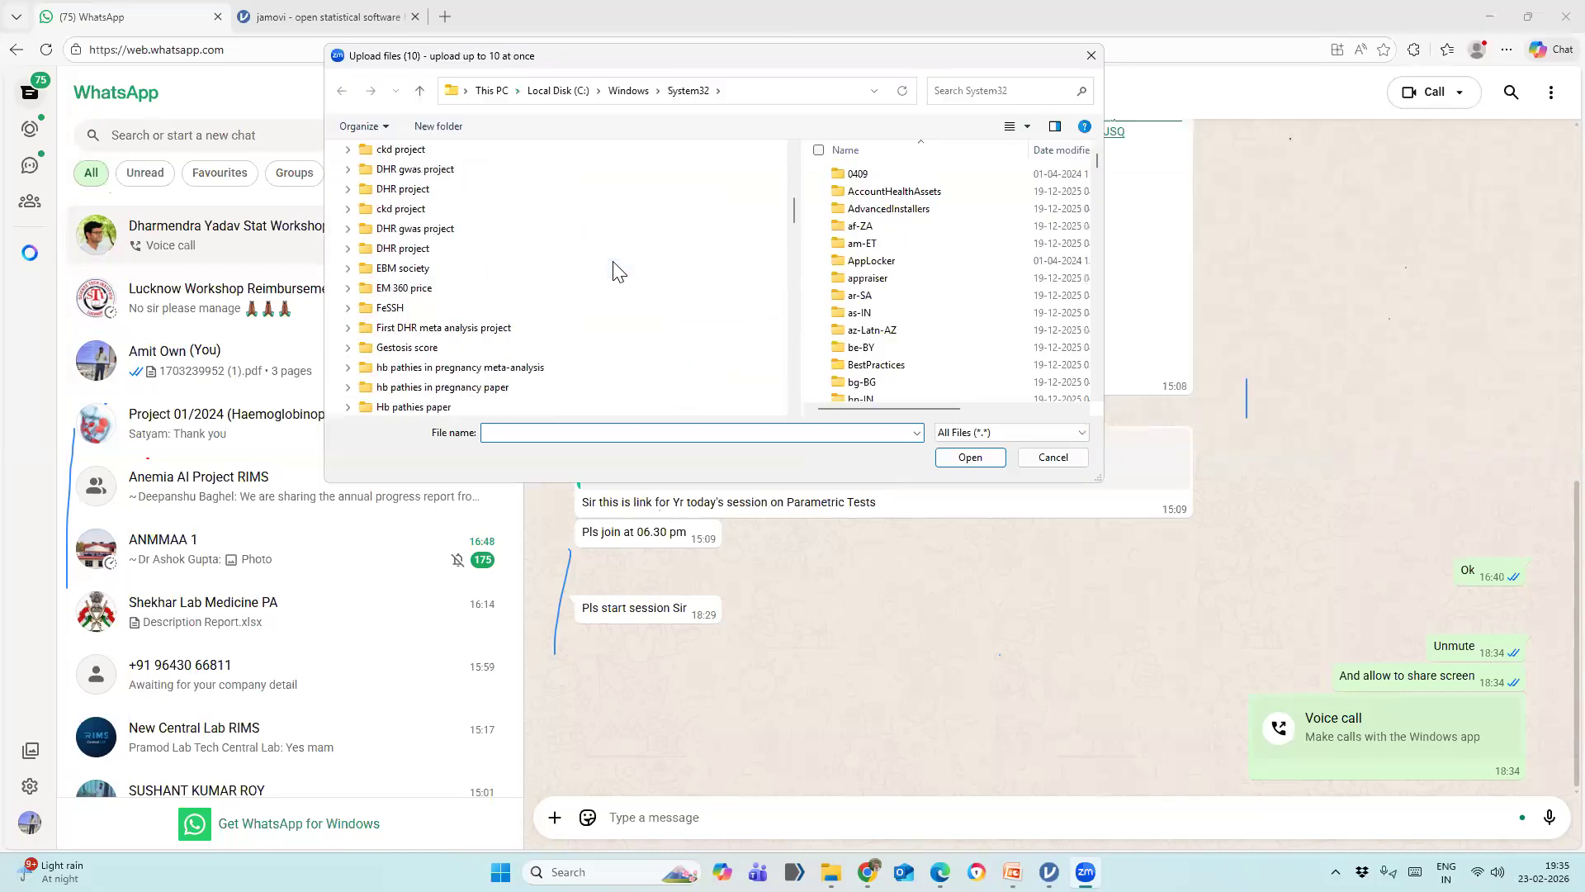
pyautogui.scroll(-1, 594, 289)
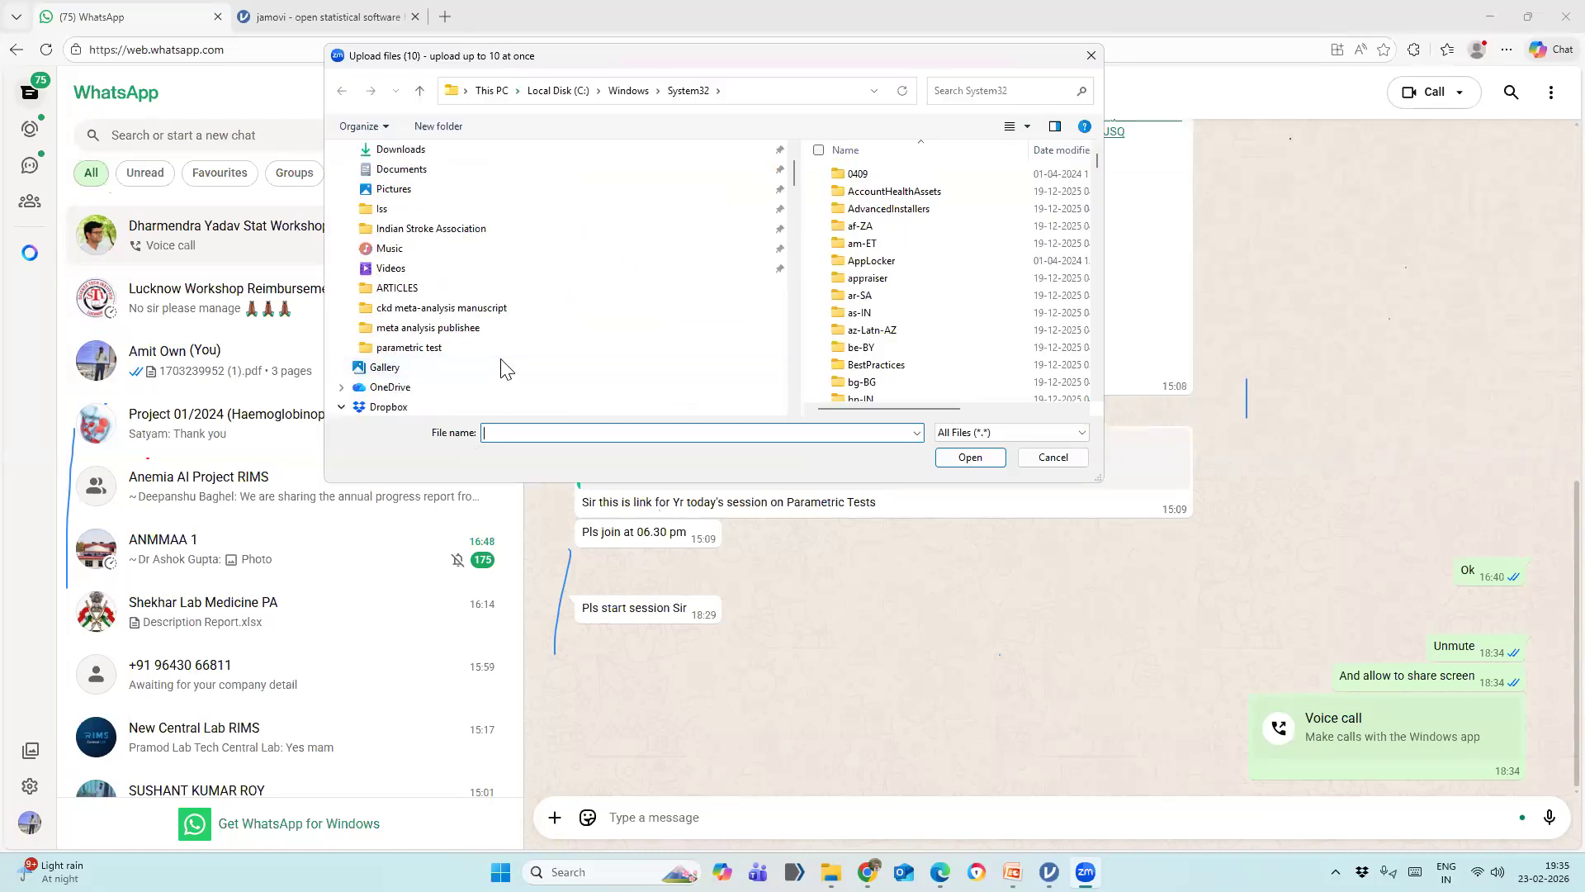
pyautogui.scroll(-1, 462, 351)
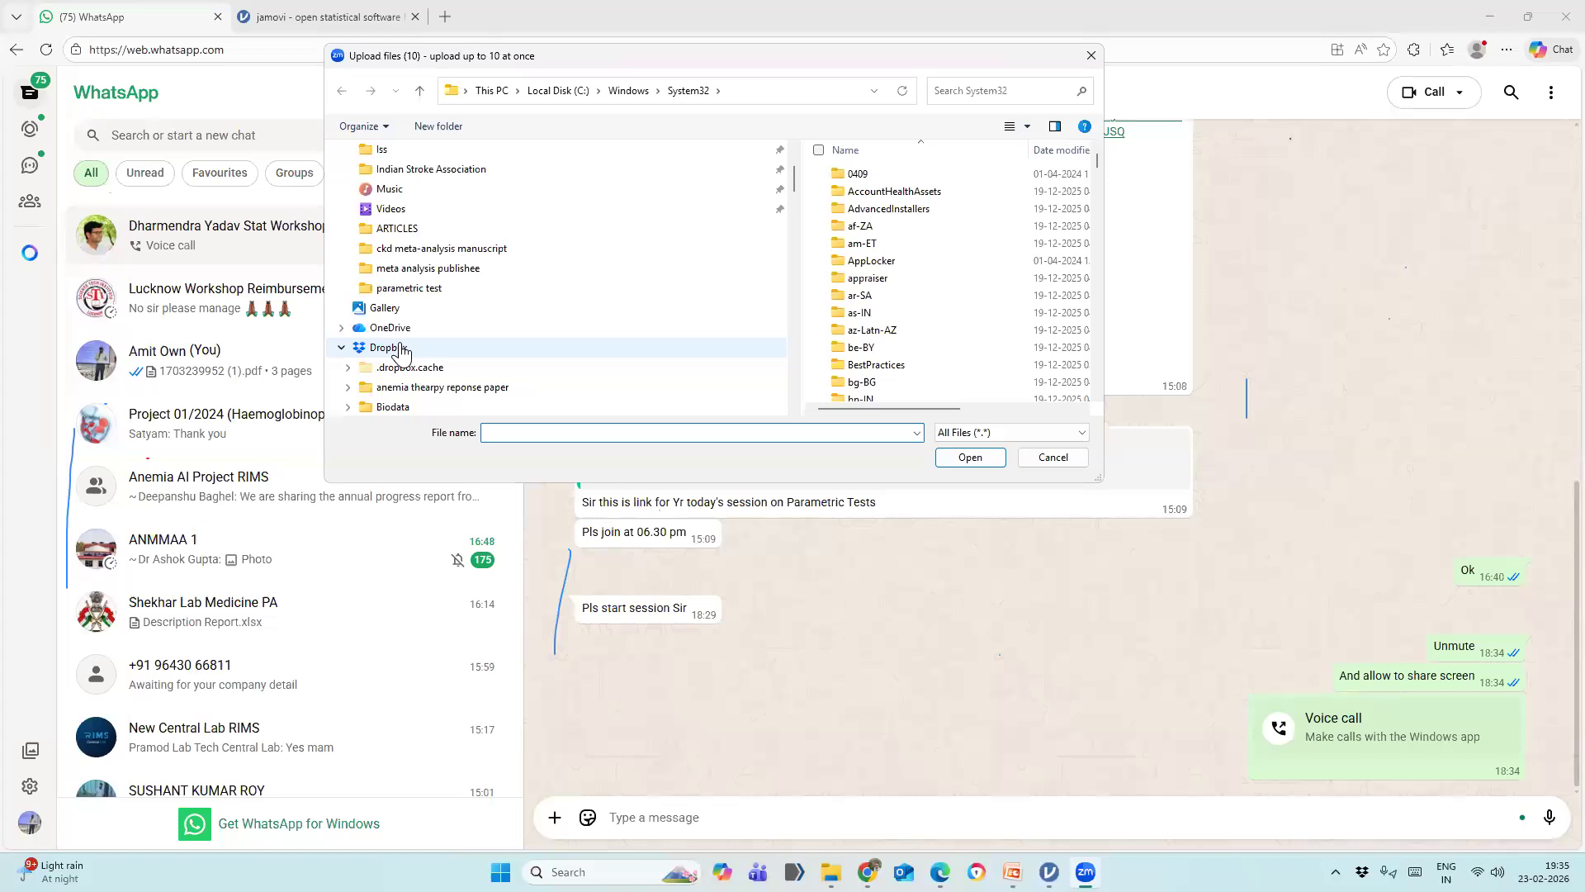
pyautogui.click(402, 354)
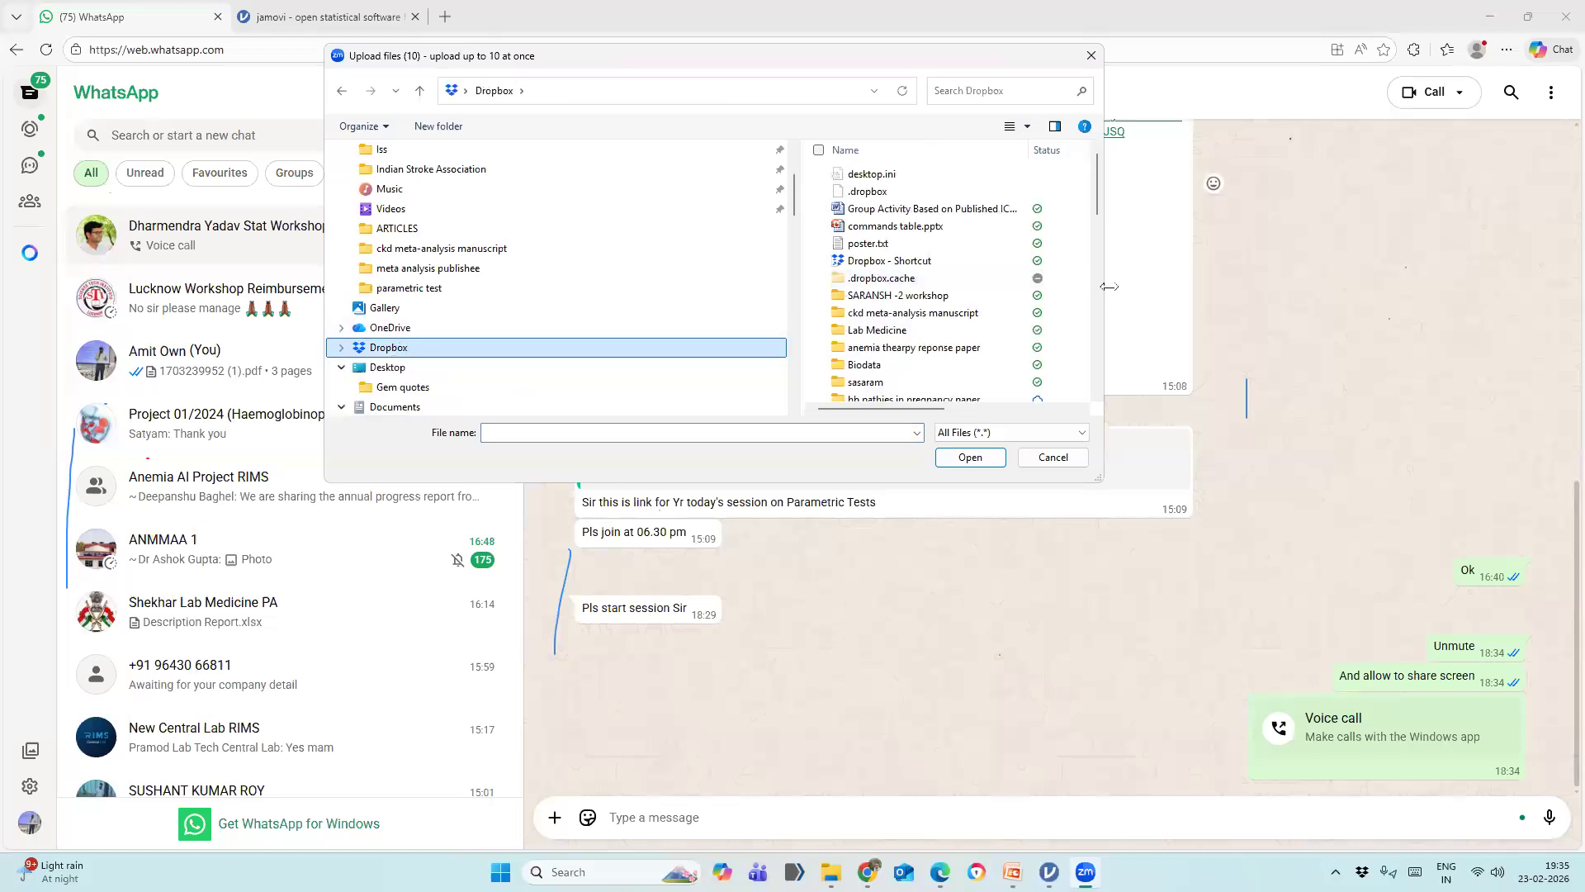
pyautogui.moveTo(1107, 286); pyautogui.dragTo(1272, 287)
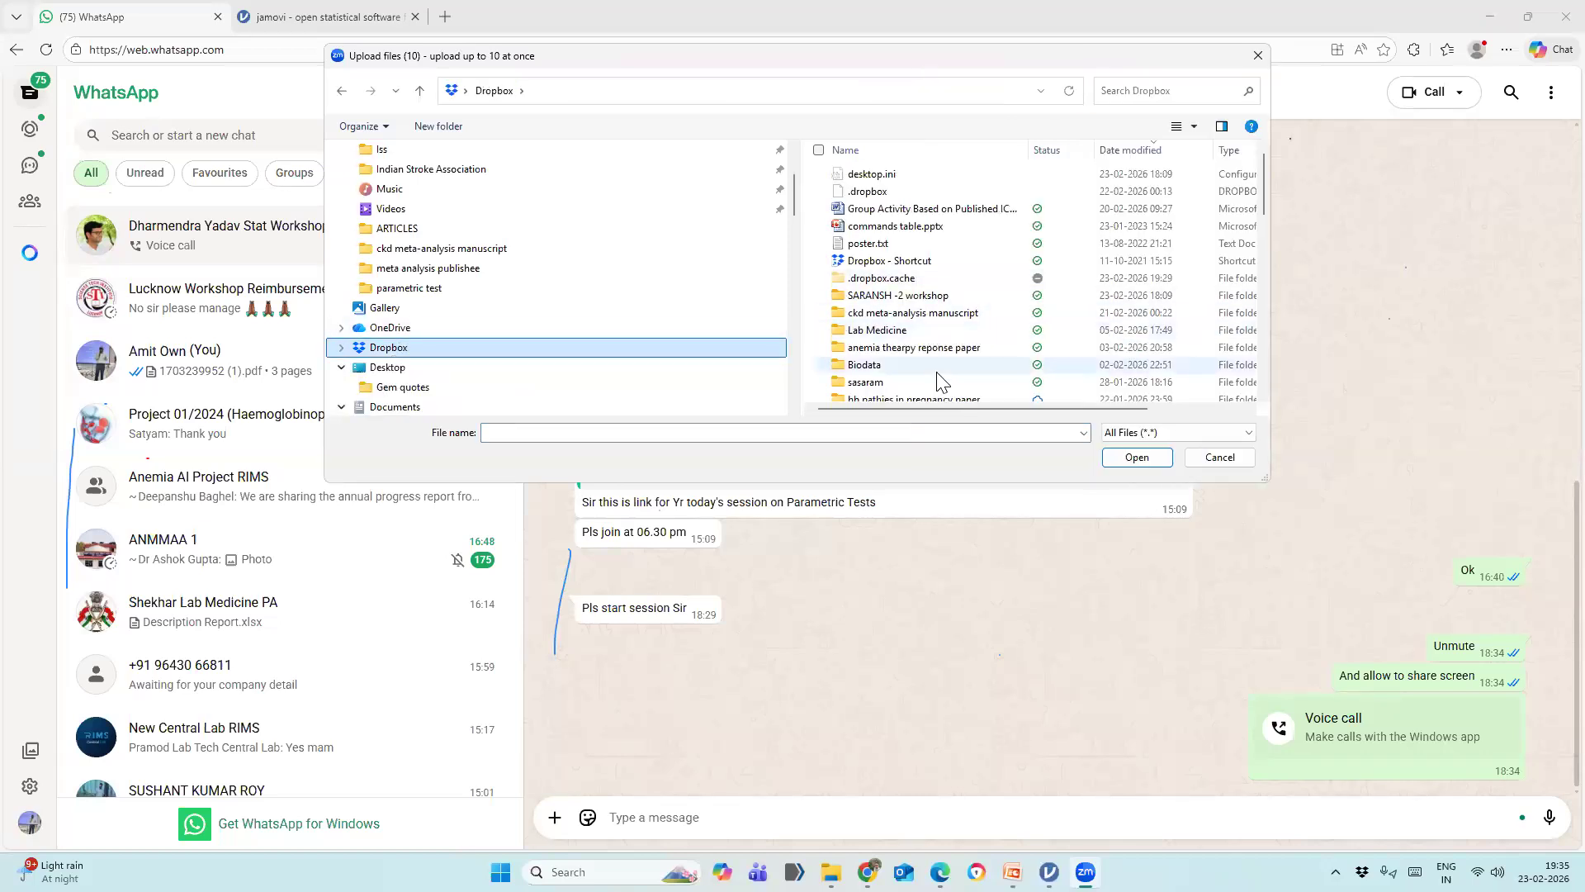
# Browse from Dropbox through My ppt, its nested My ppt folder and the online statistics workshop folder into parametric test.
pyautogui.scroll(-1, 937, 378)
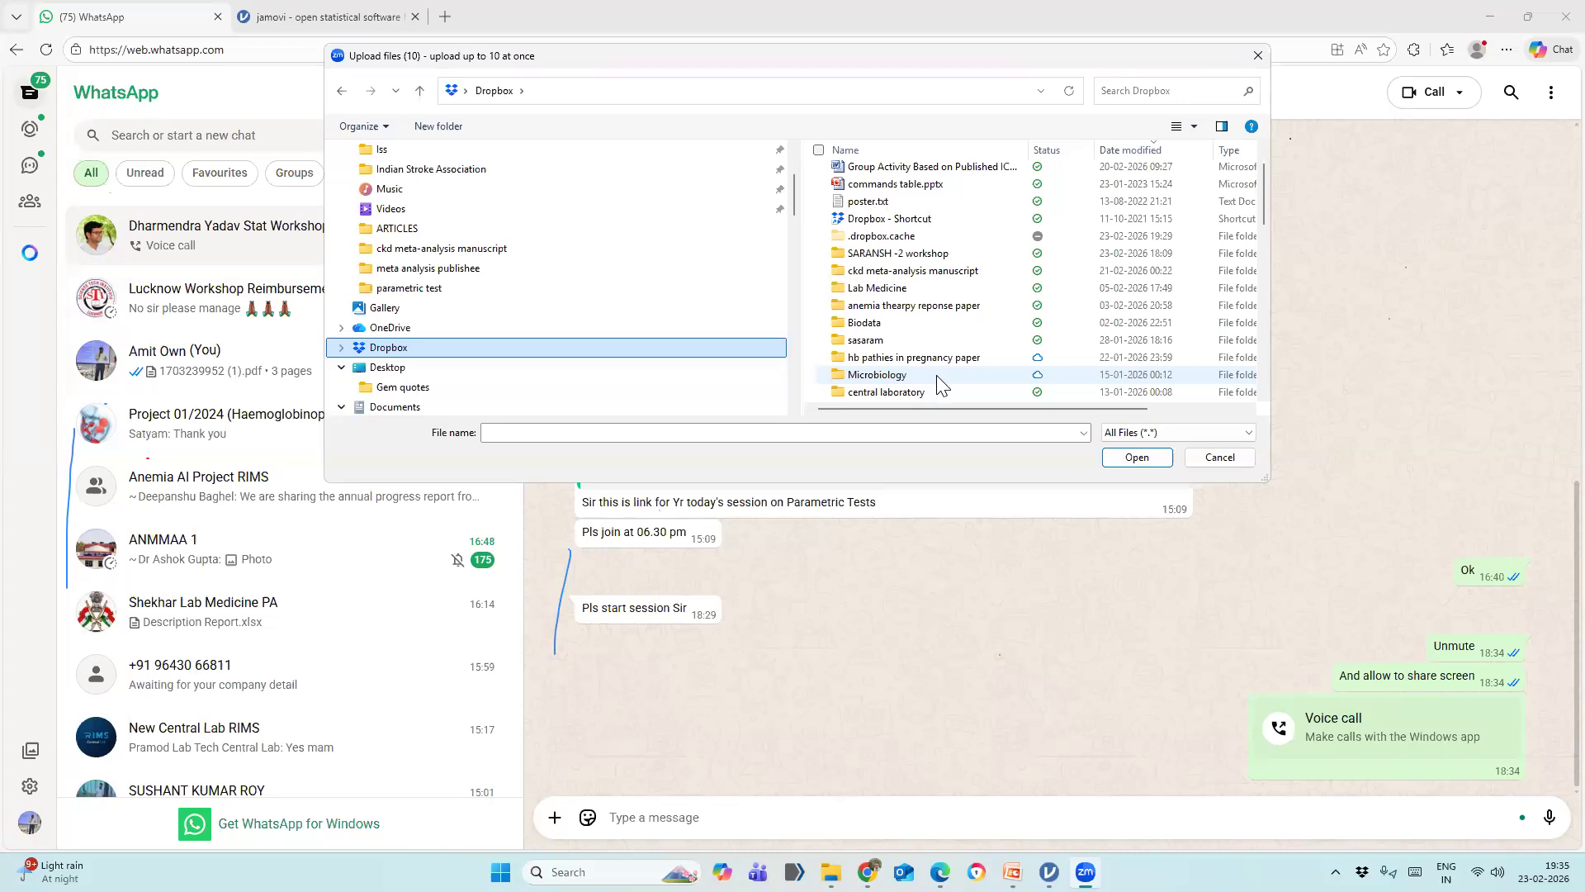
pyautogui.scroll(-1, 928, 351)
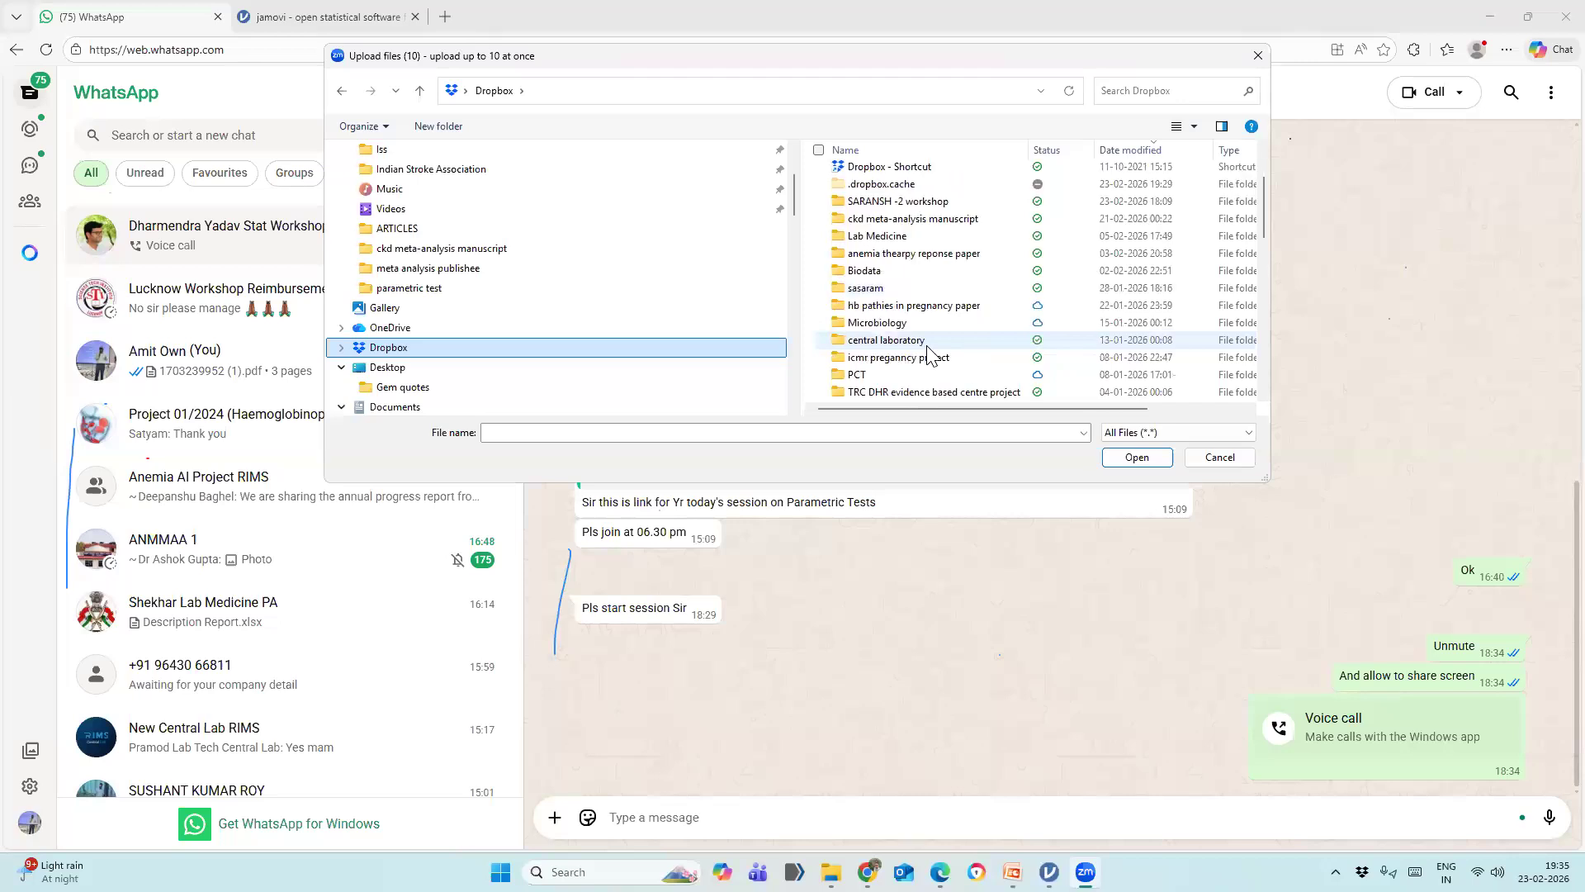
pyautogui.scroll(-1, 930, 355)
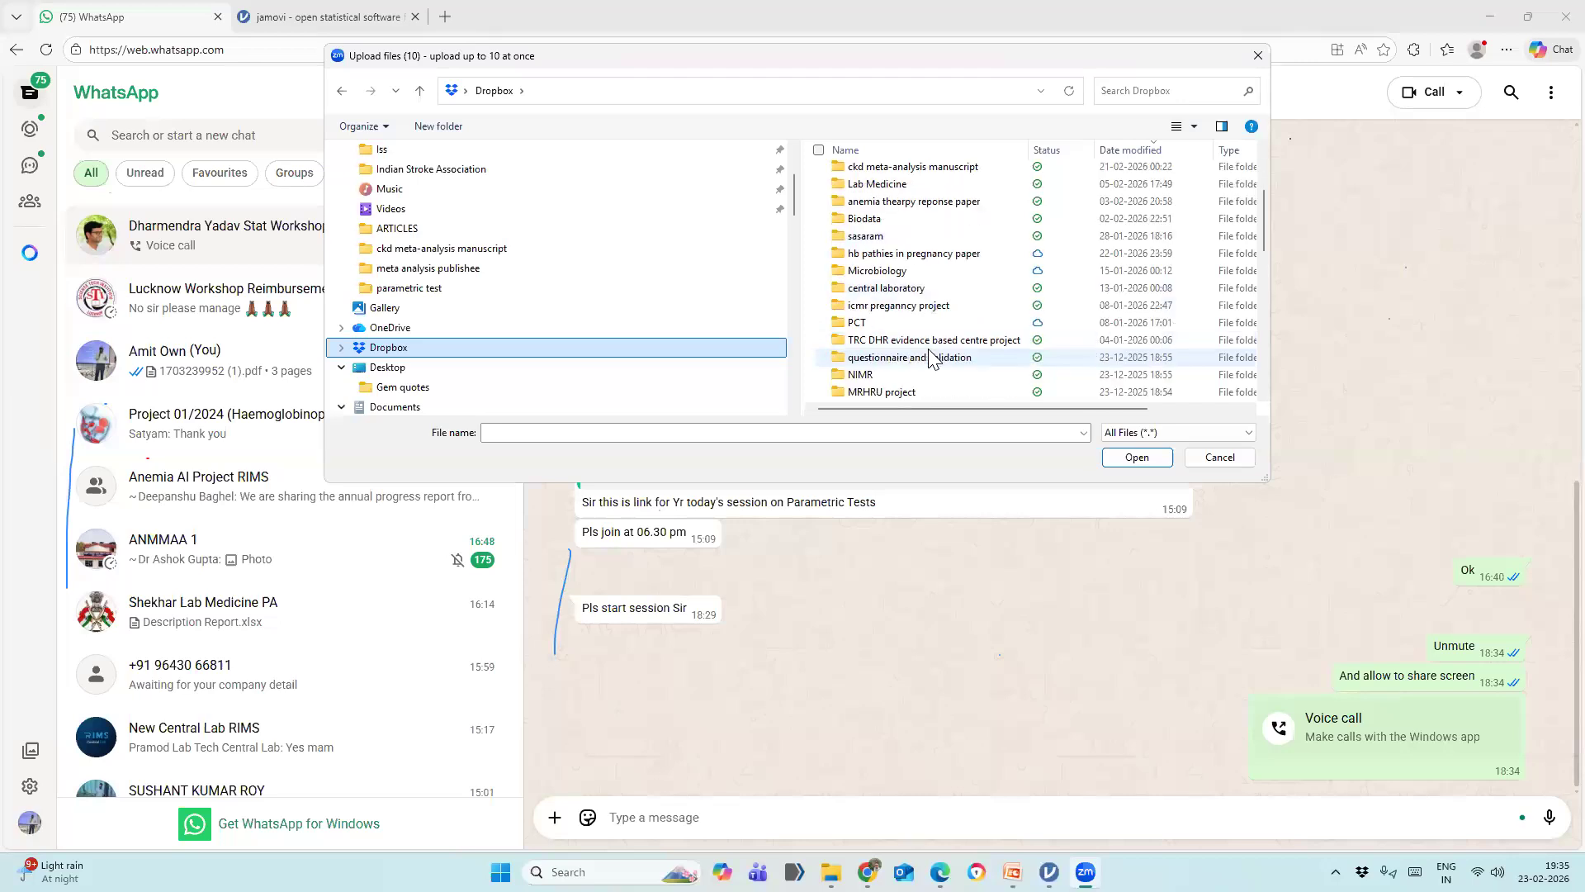
pyautogui.click(936, 294)
pyautogui.scroll(-5, 898, 356)
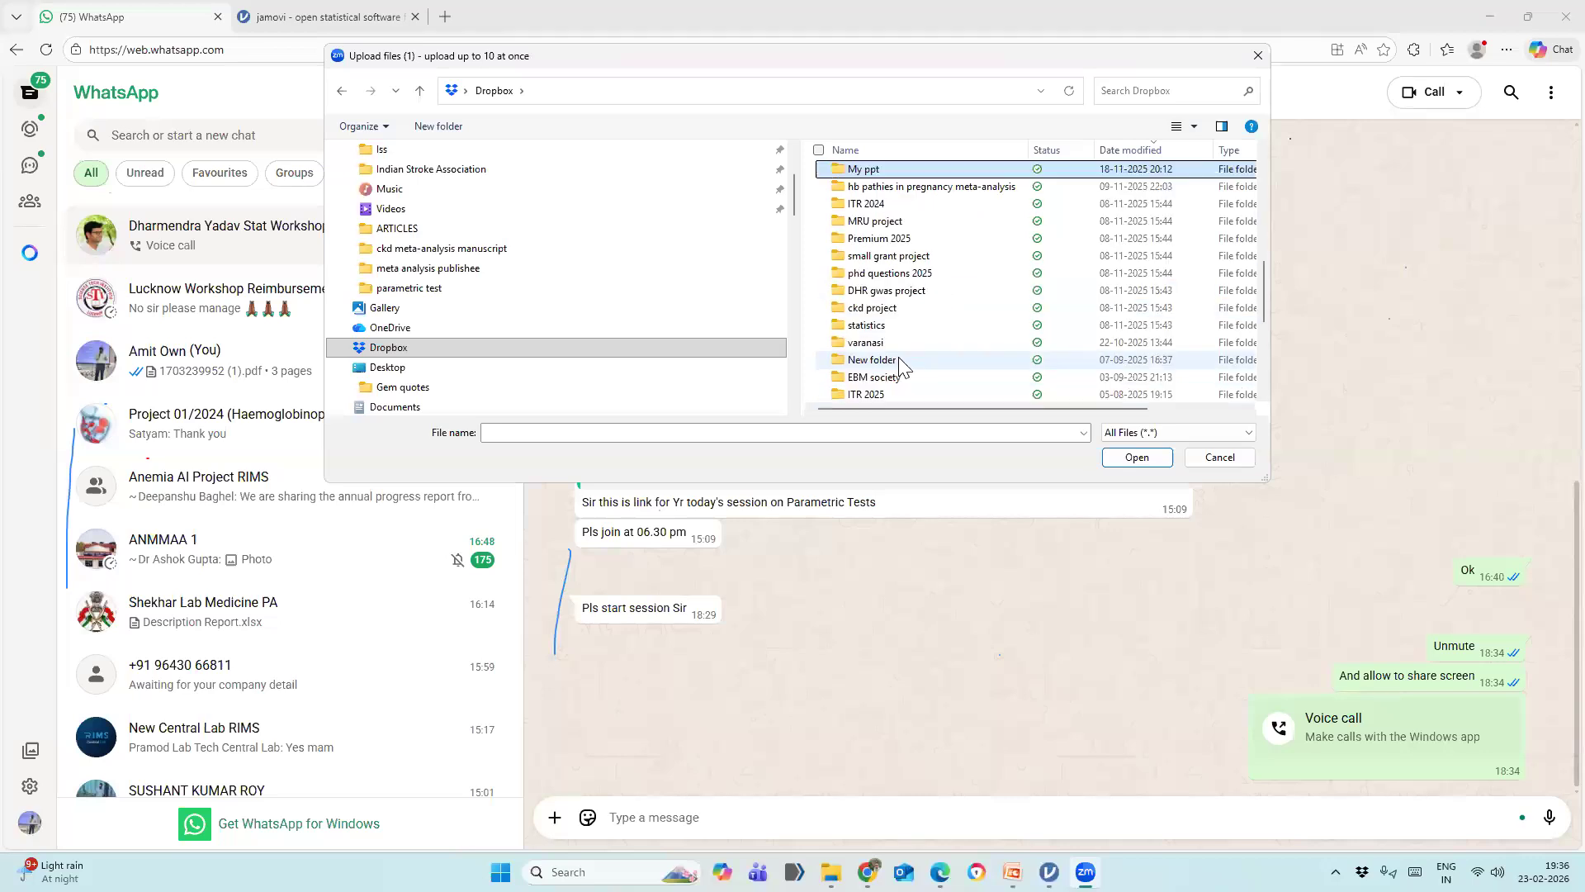
pyautogui.click(860, 169)
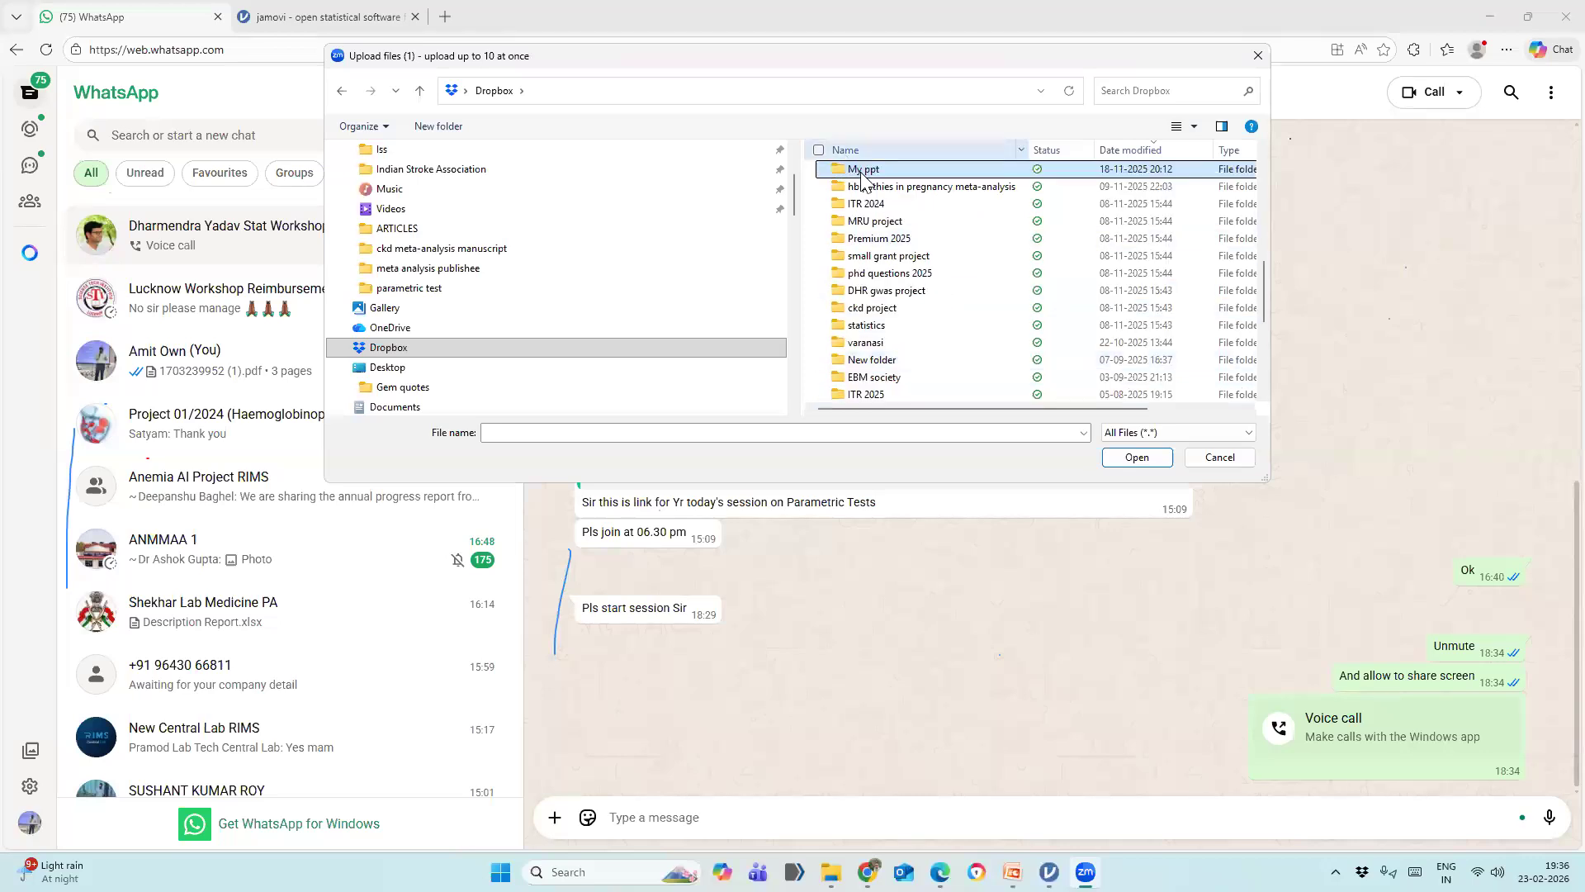
pyautogui.doubleClick(862, 173)
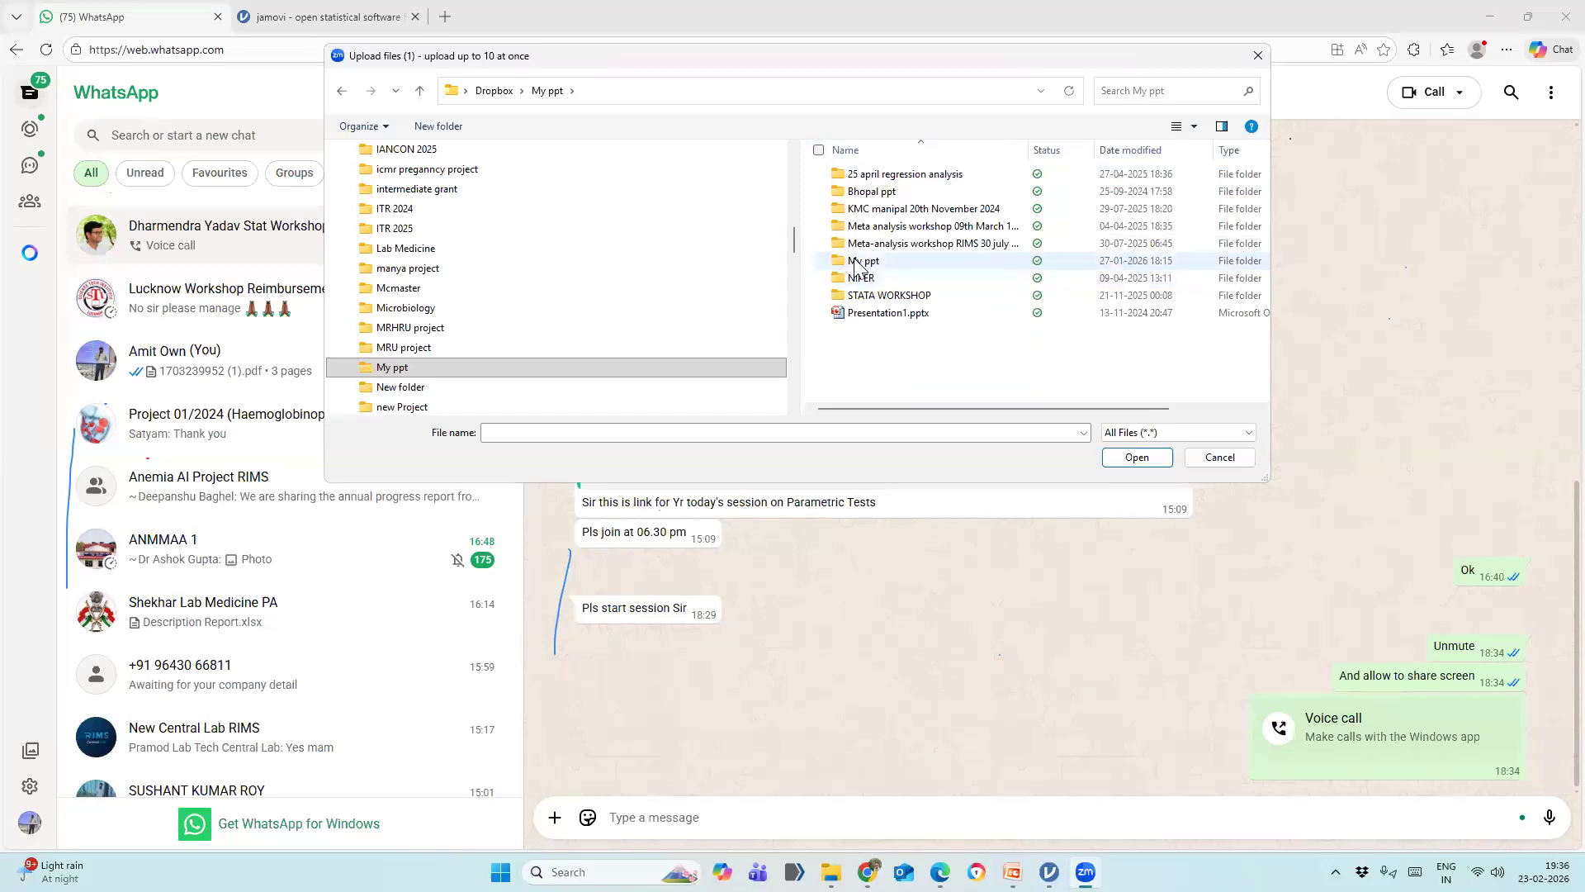
pyautogui.doubleClick(854, 261)
pyautogui.click(932, 298)
pyautogui.doubleClick(930, 295)
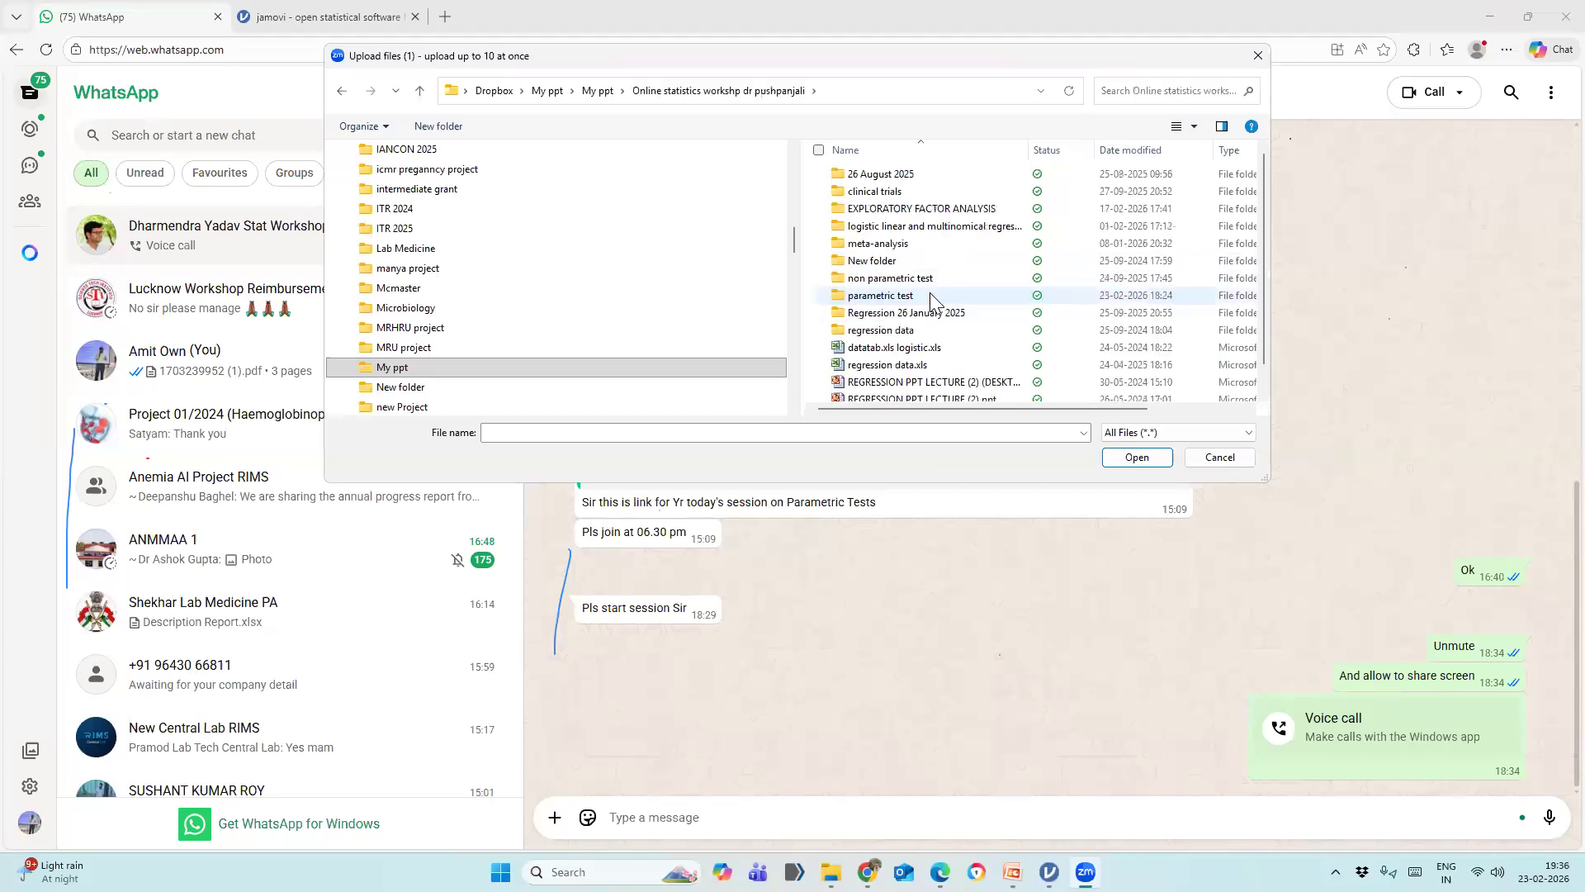
pyautogui.doubleClick(885, 299)
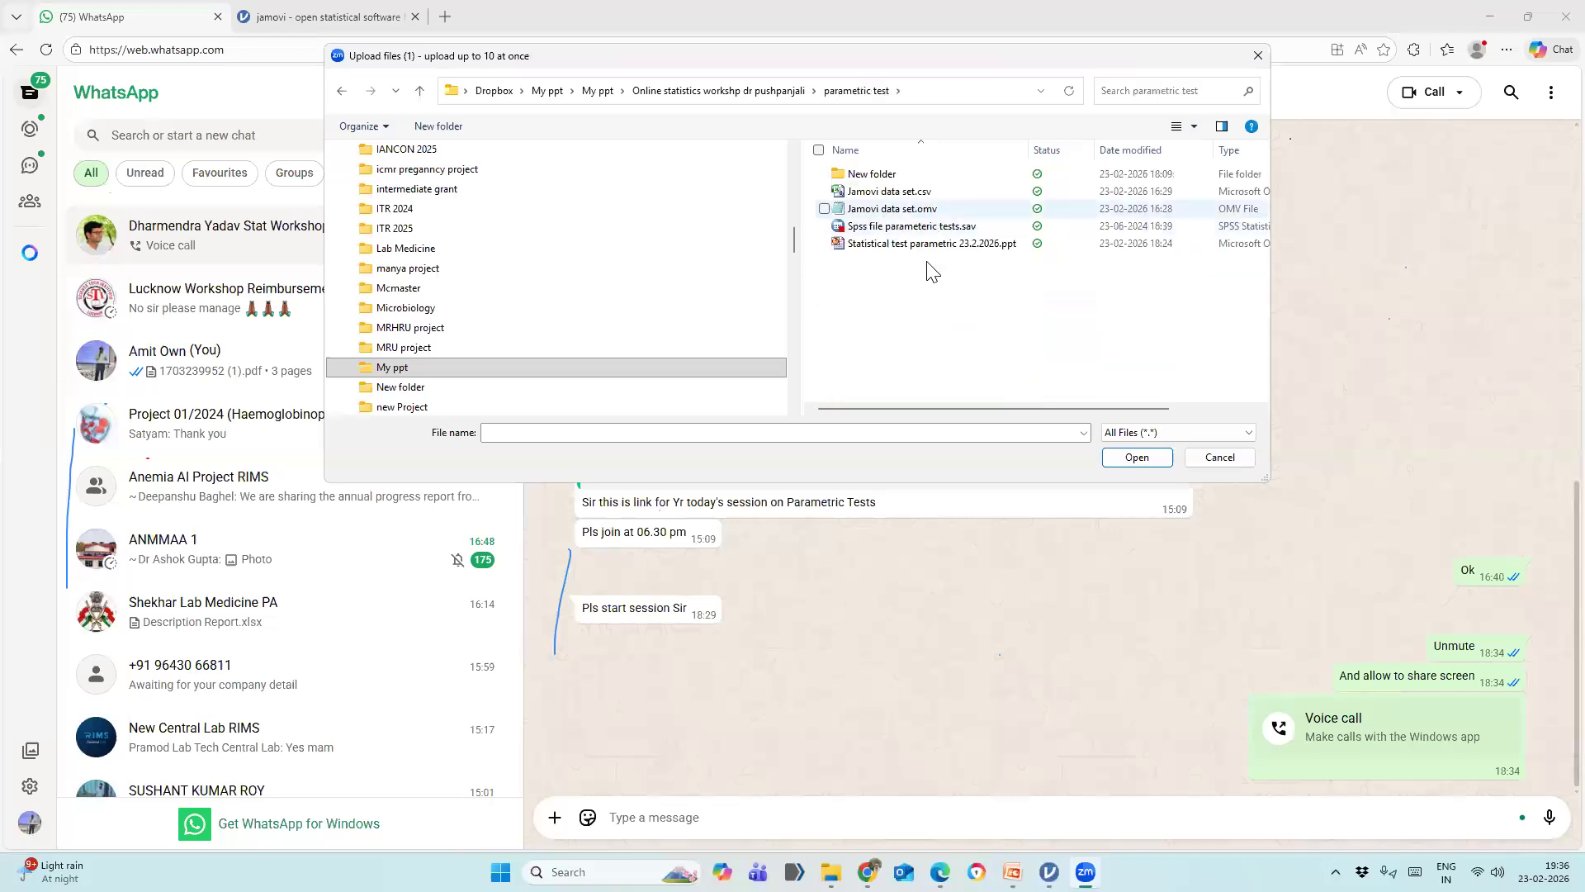
# Restart the upload and select Jamovi data set.csv from the parametric test folder for sharing in the meeting.
pyautogui.click(1219, 456)
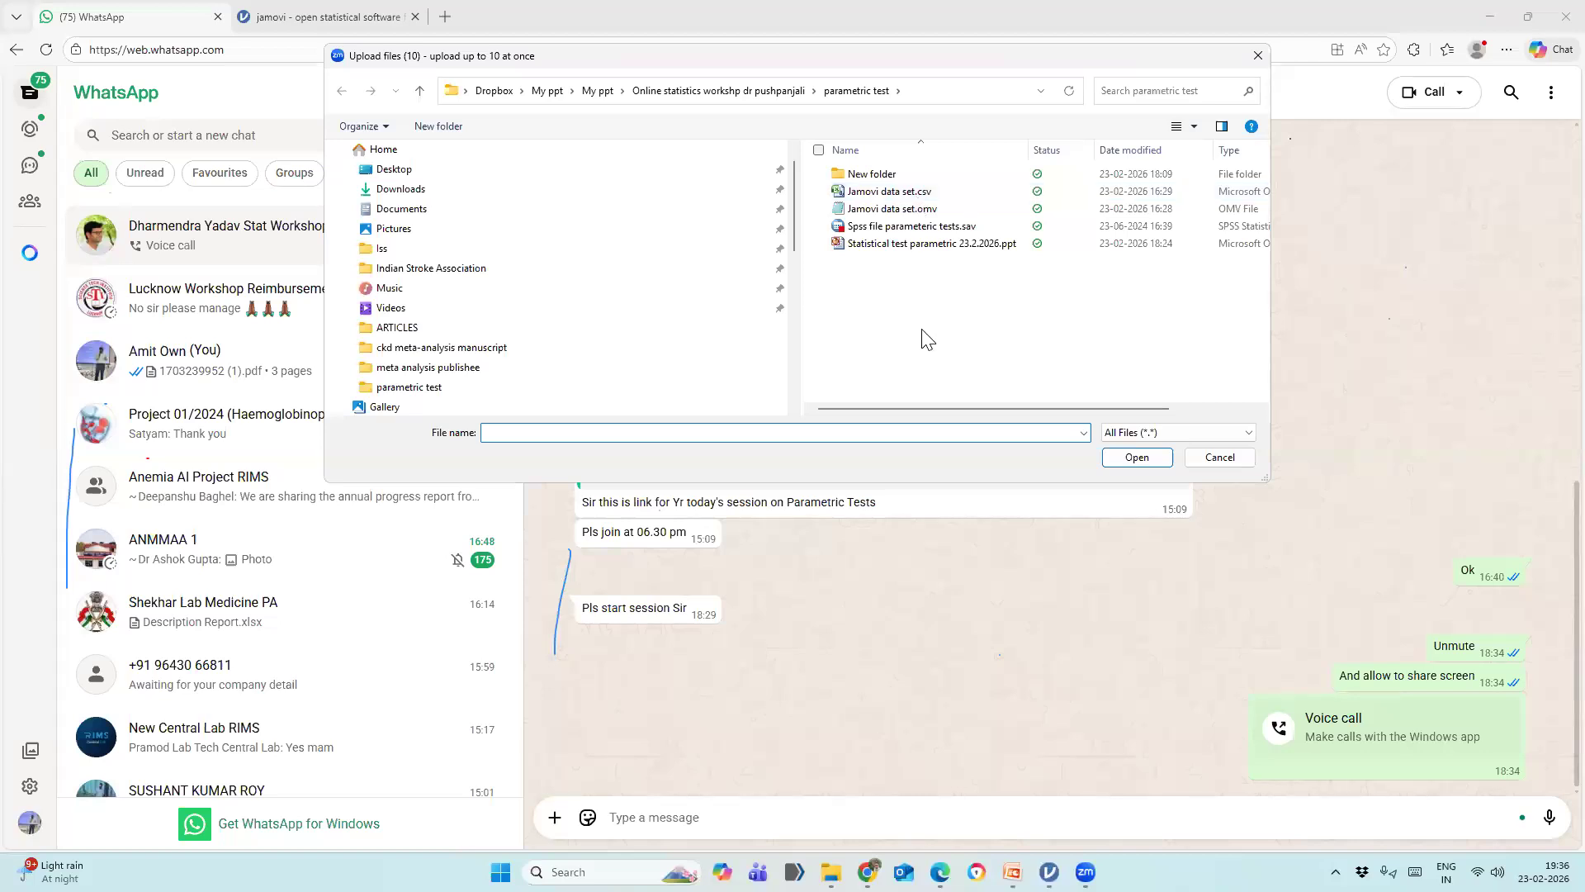
pyautogui.click(911, 197)
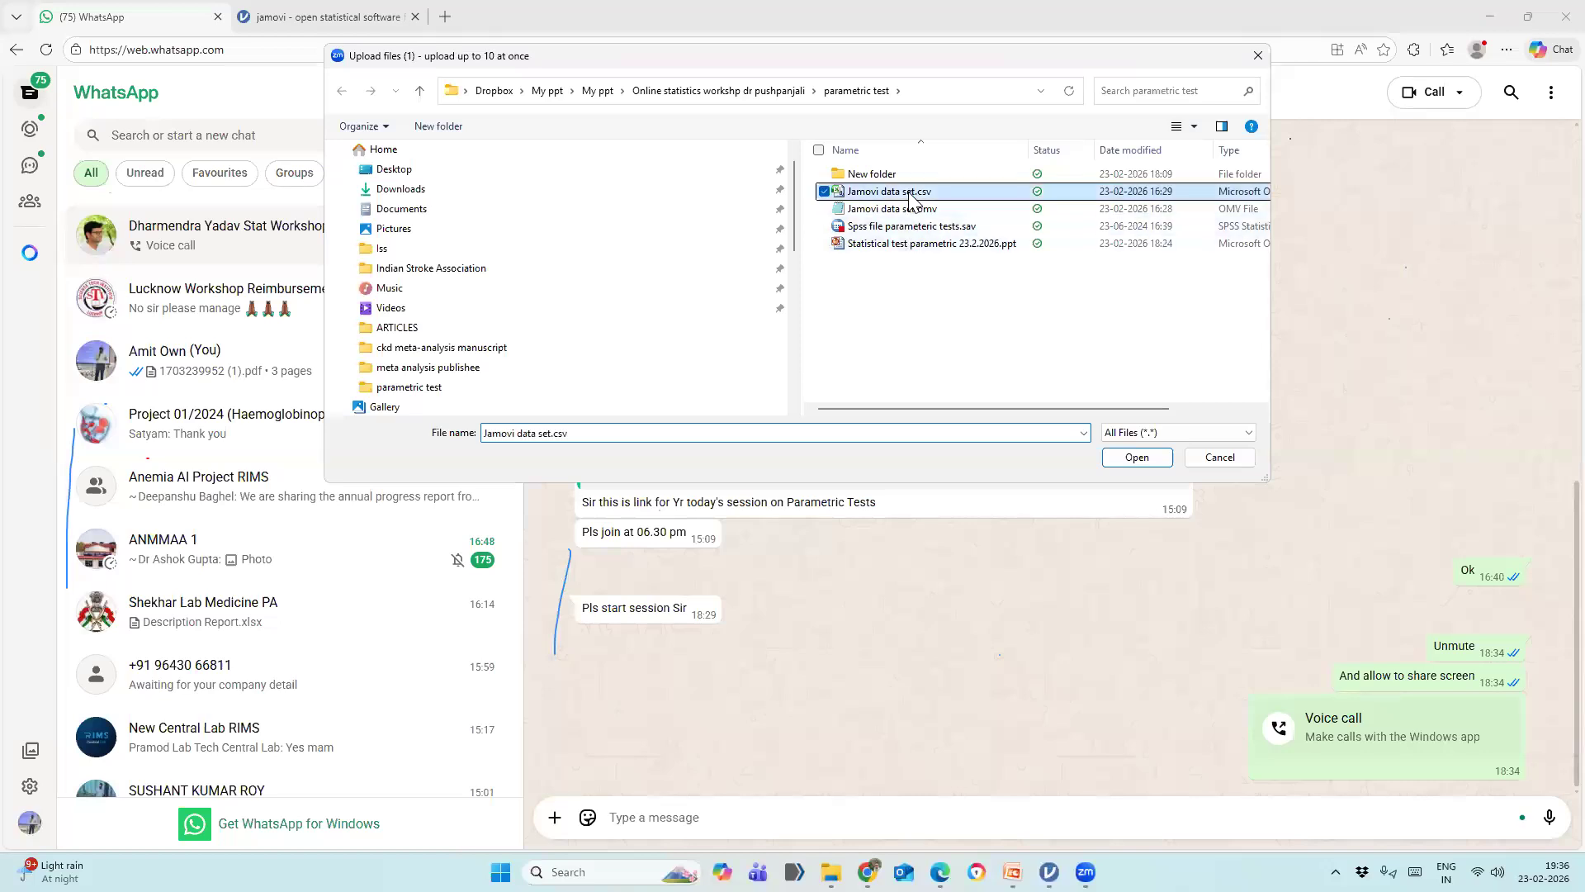
pyautogui.doubleClick(911, 198)
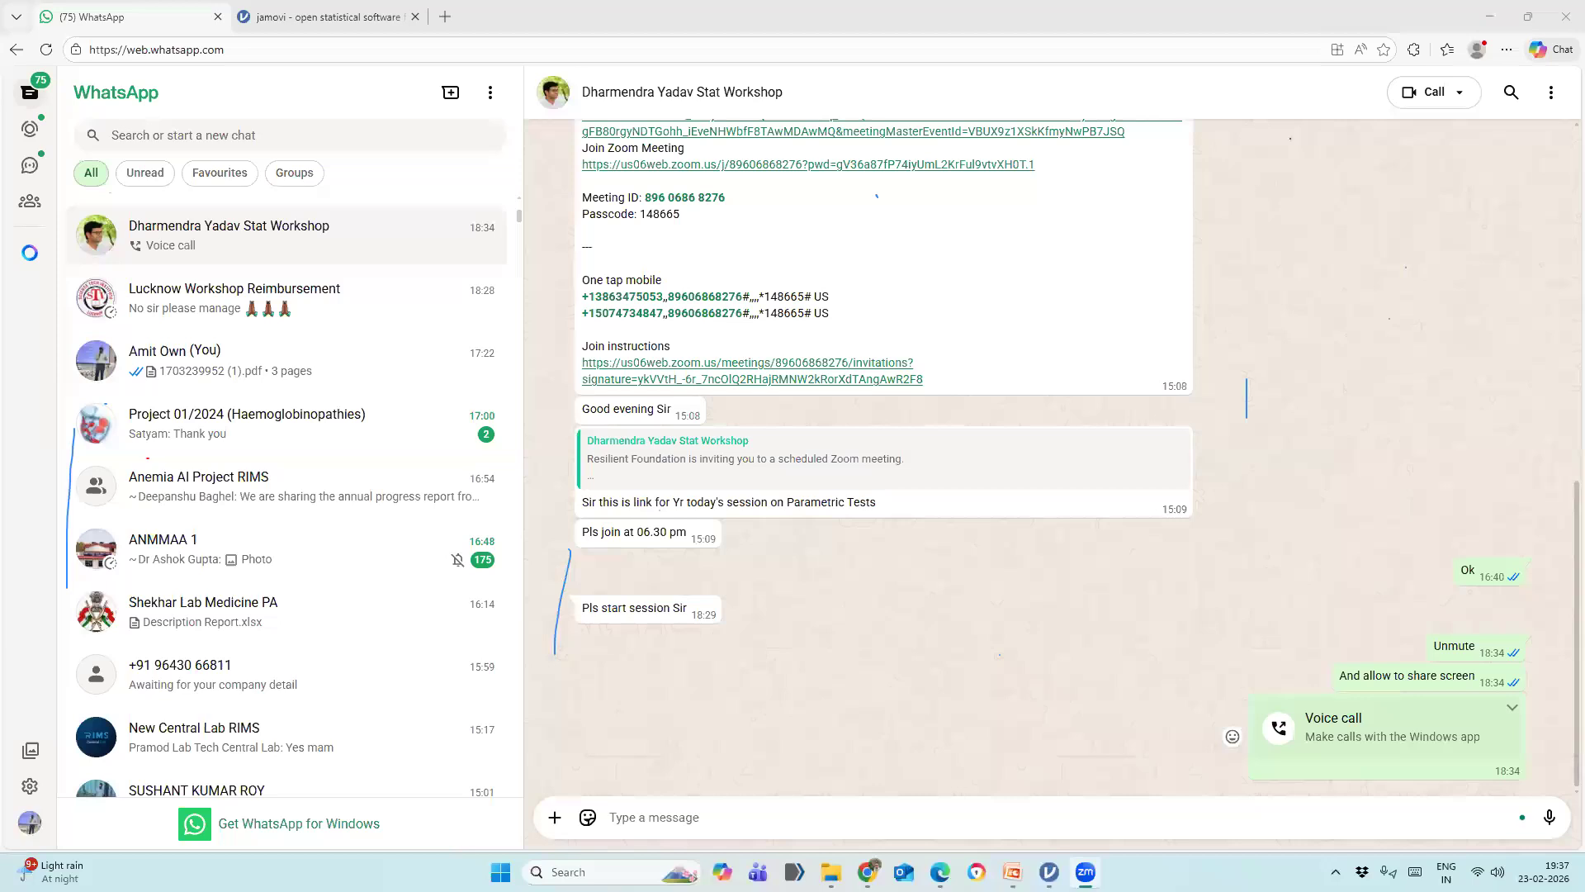
# Switch to jamovi, maximize its window and widen the results area beside the variable list.
pyautogui.click(1048, 872)
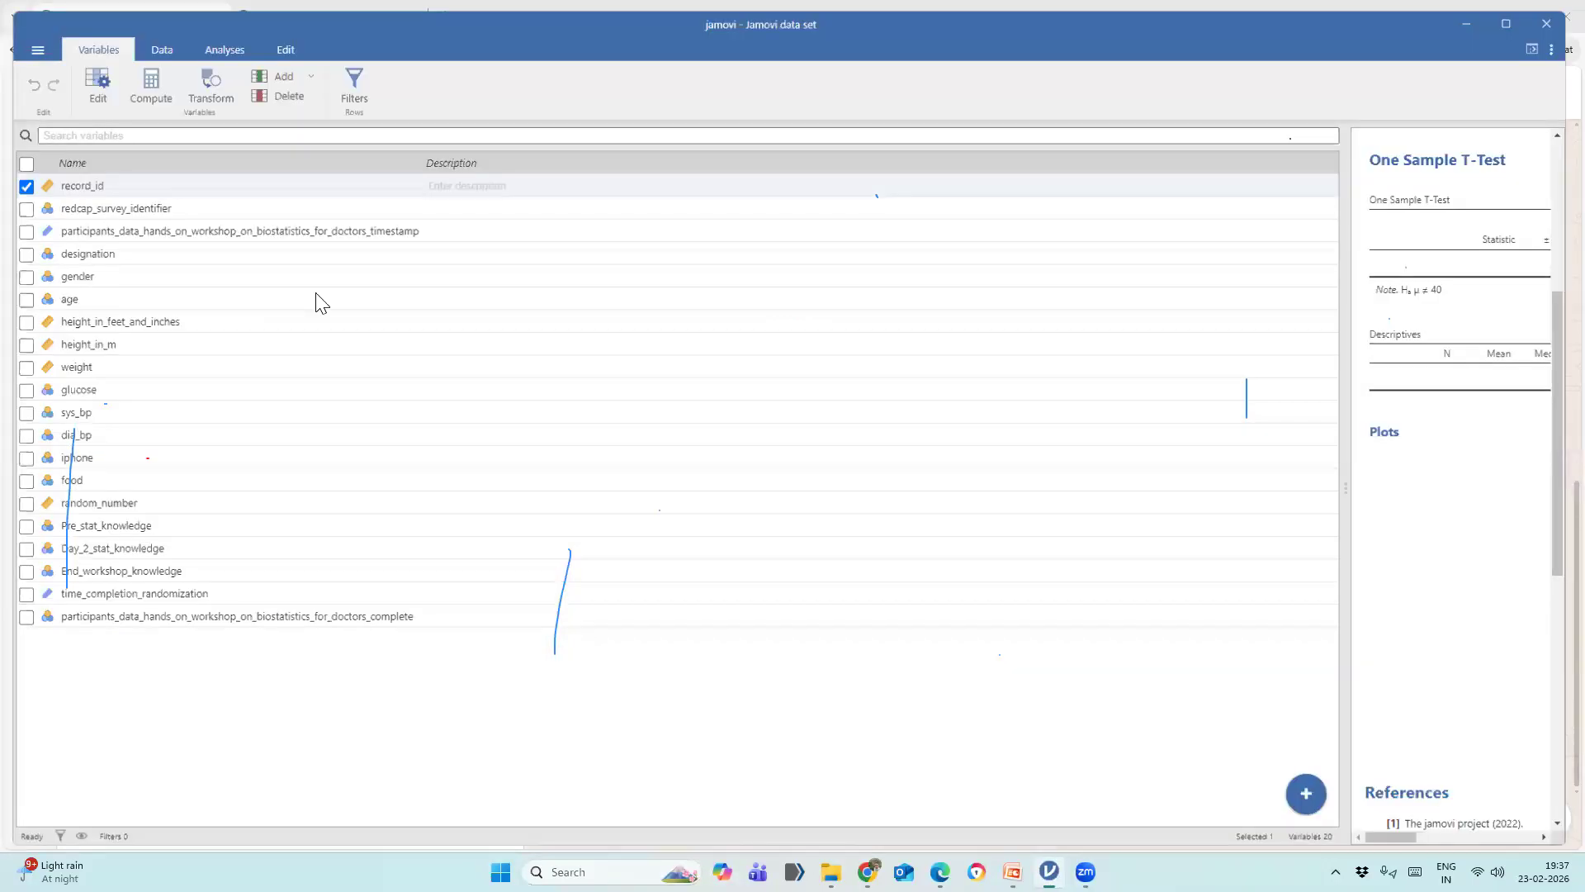
pyautogui.press('super+Up')
pyautogui.moveTo(1348, 471); pyautogui.dragTo(669, 463)
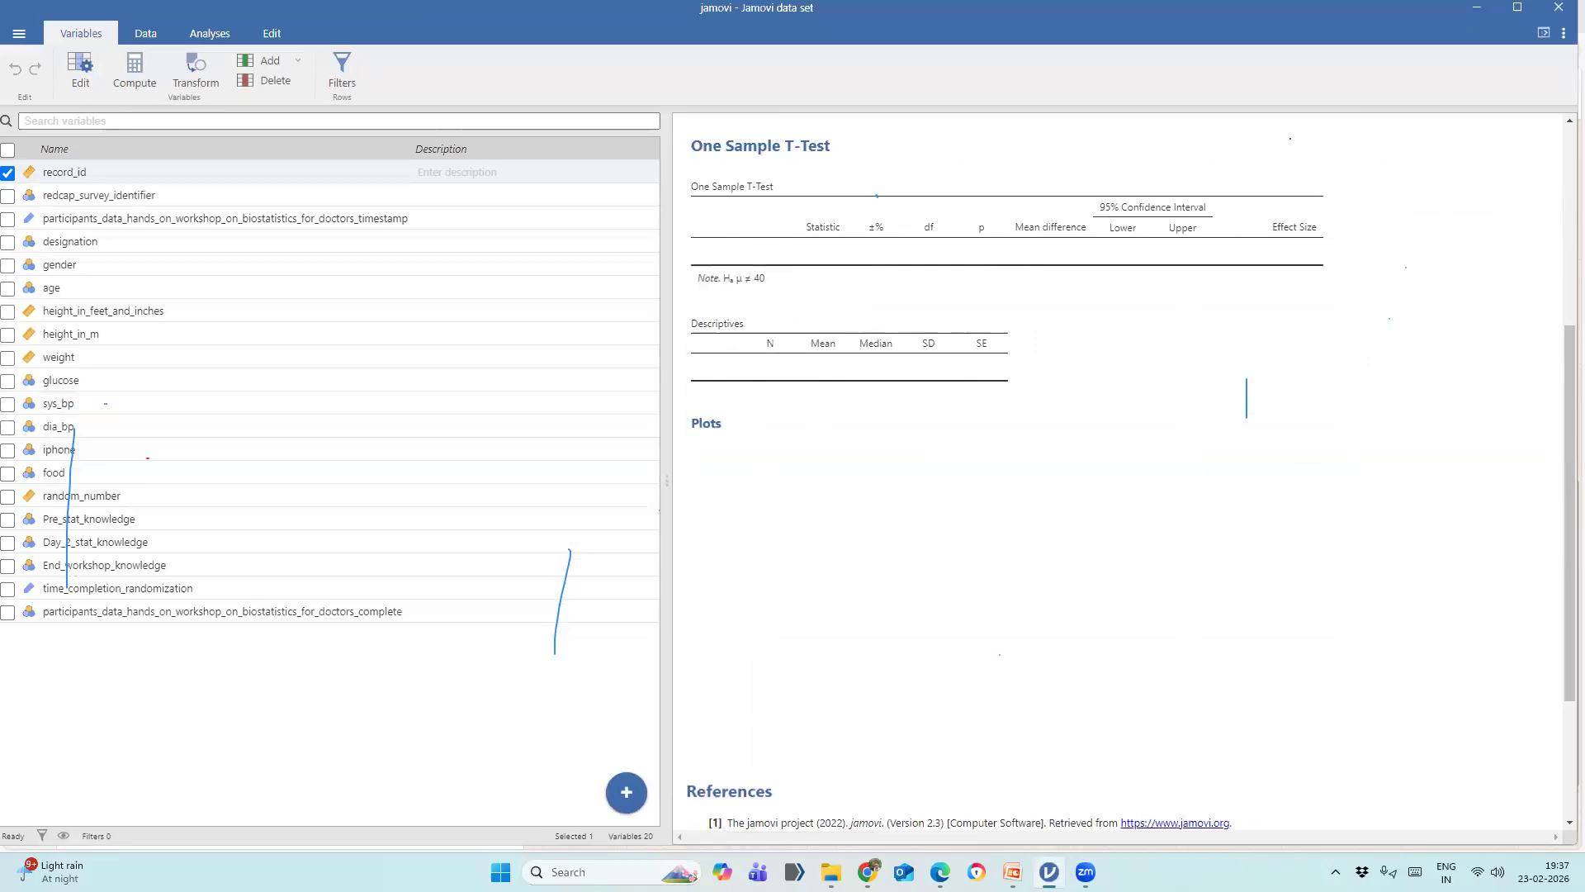
pyautogui.click(611, 872)
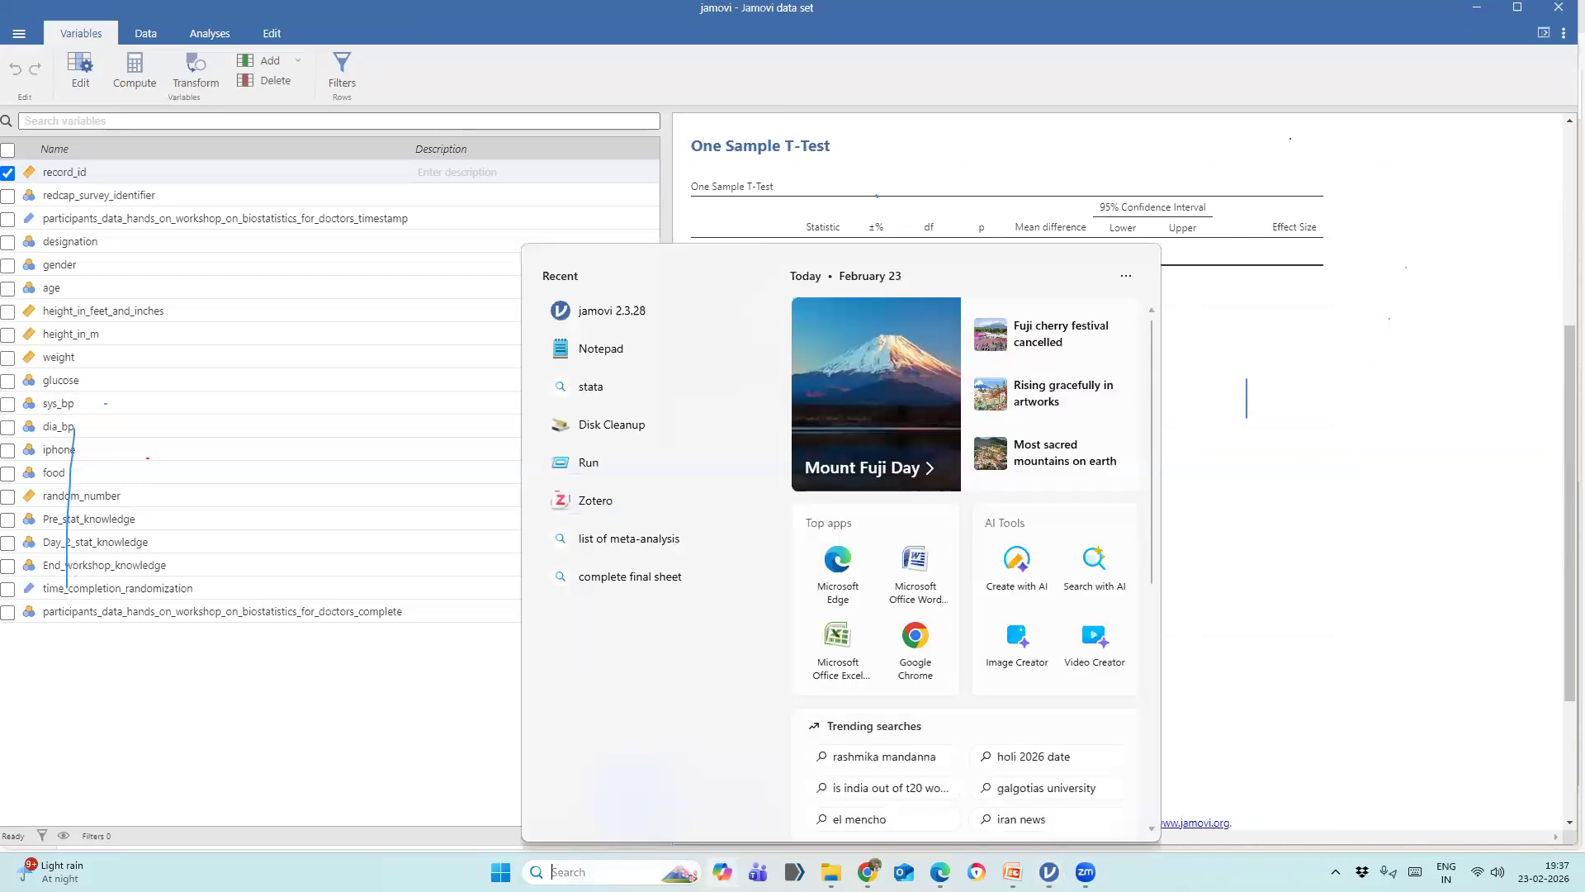
pyautogui.moveTo(830, 872)
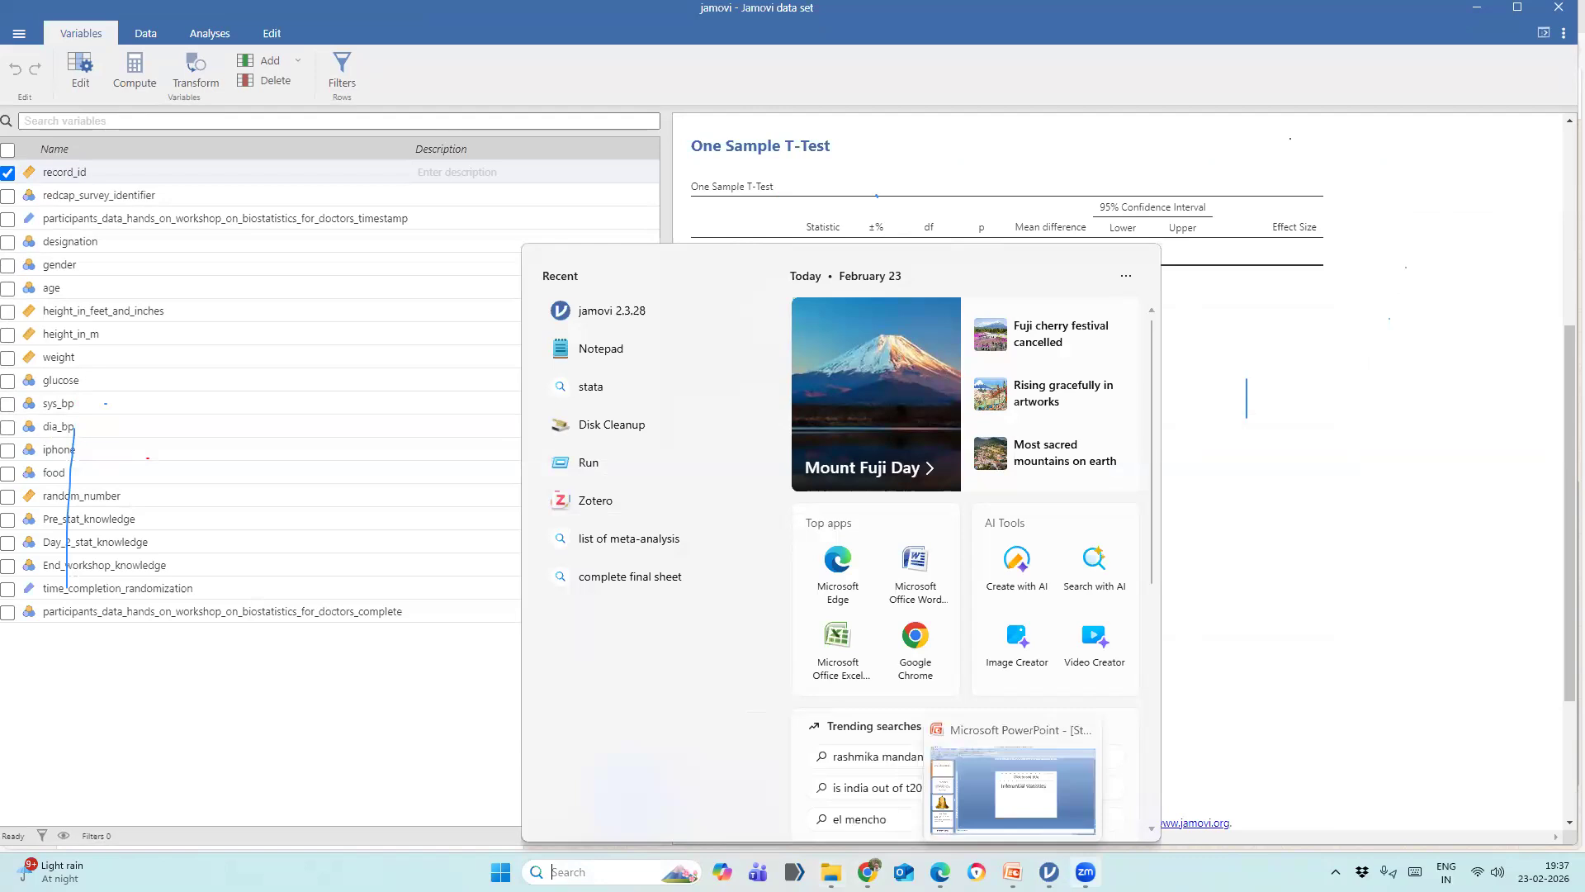
pyautogui.click(1049, 872)
pyautogui.moveTo(666, 471); pyautogui.dragTo(594, 471)
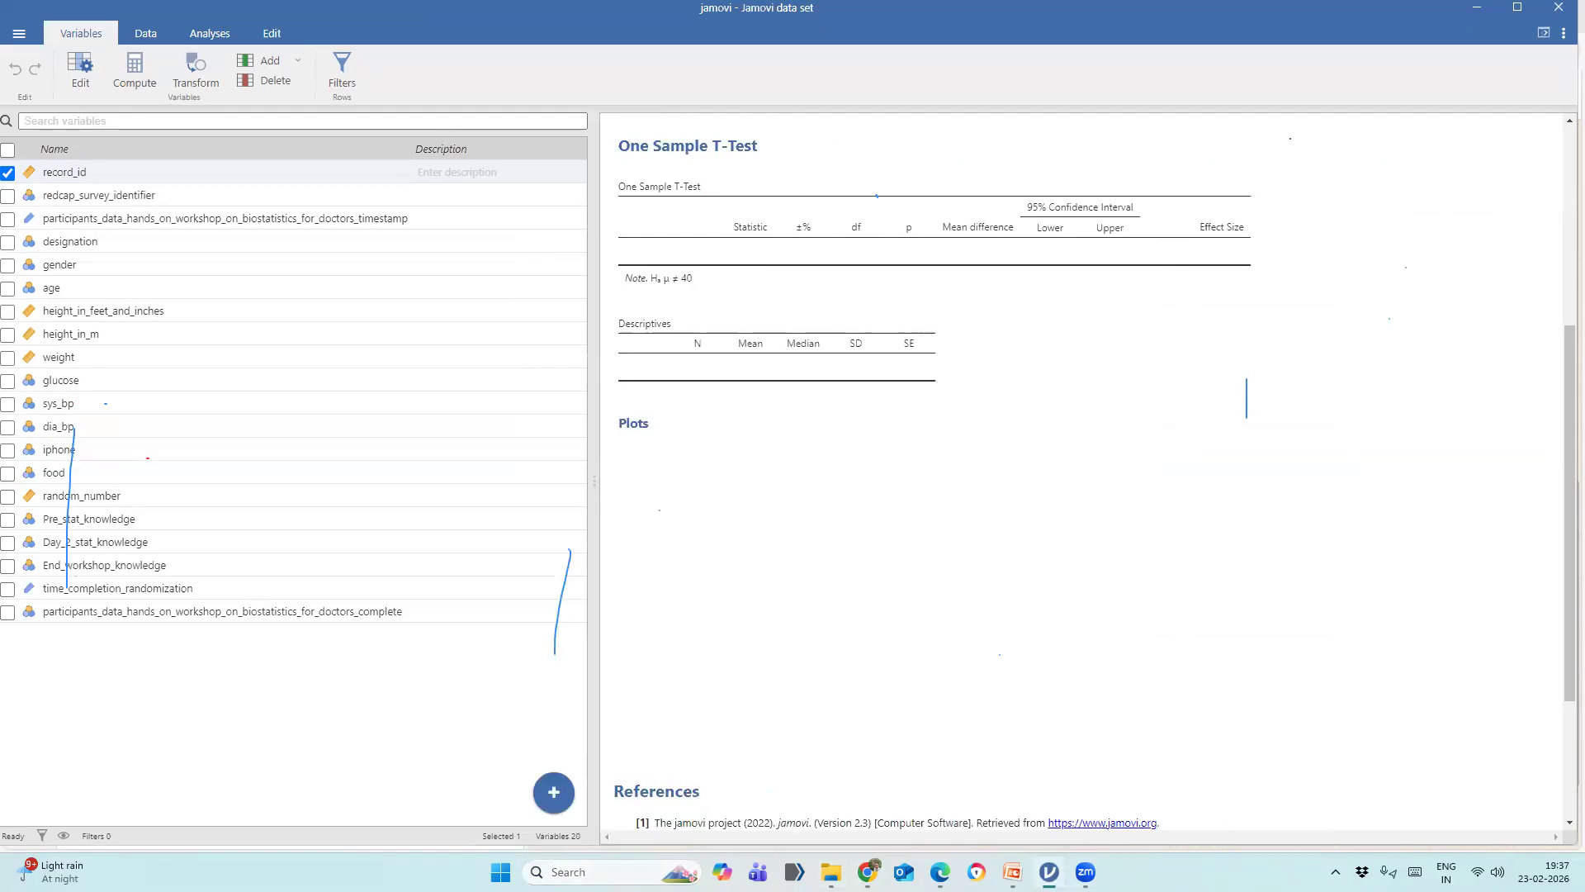
# Switch to File Explorer and open the My ppt folder inside Dropbox.
pyautogui.click(831, 780)
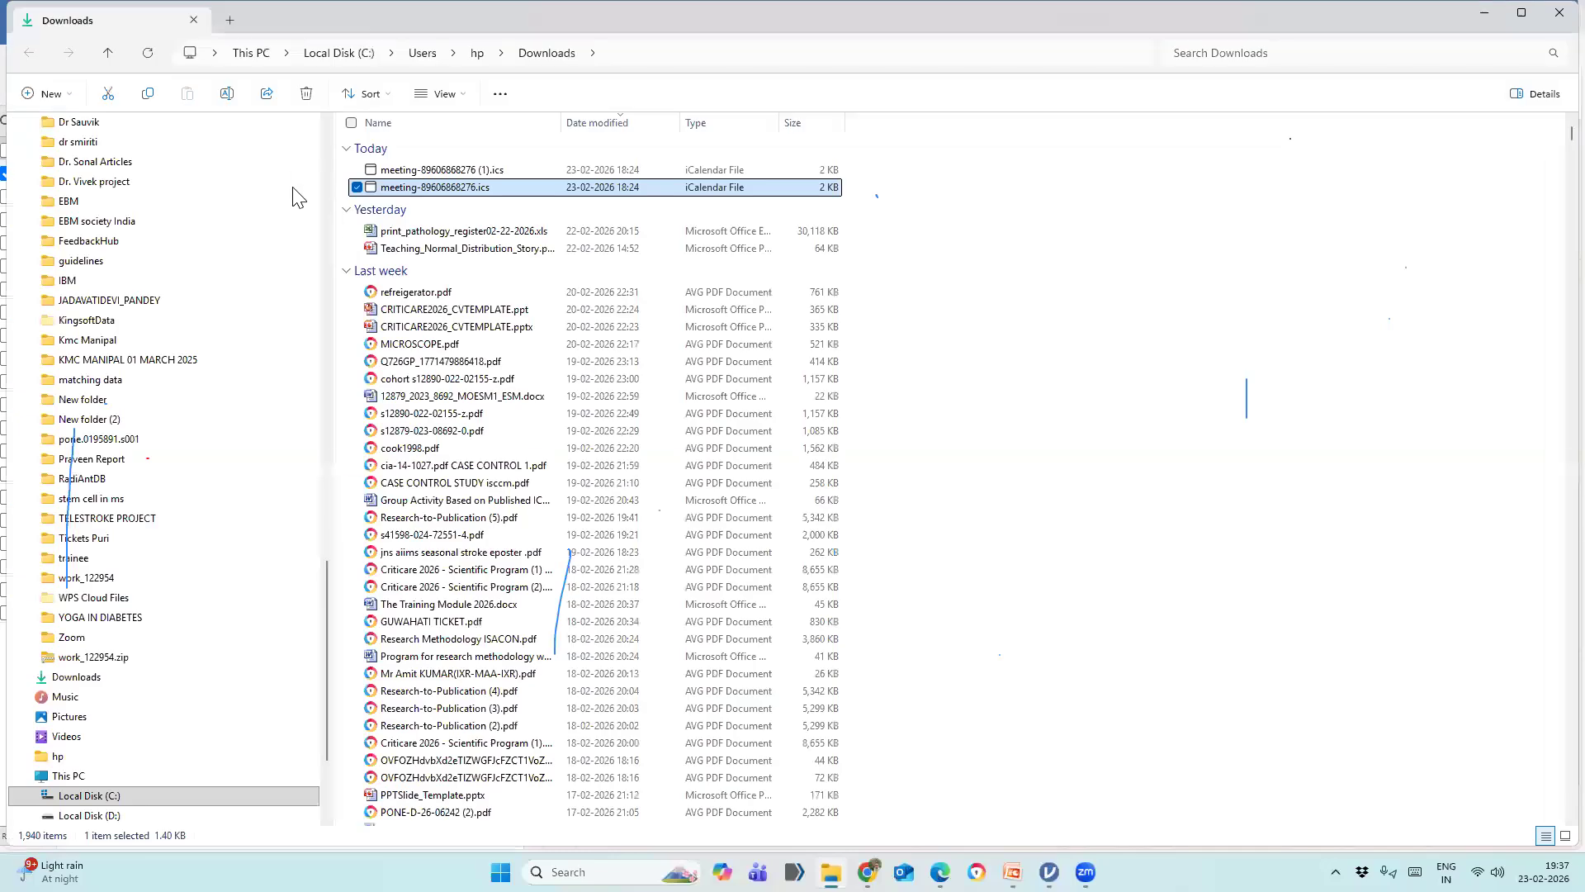
pyautogui.scroll(15, 265, 293)
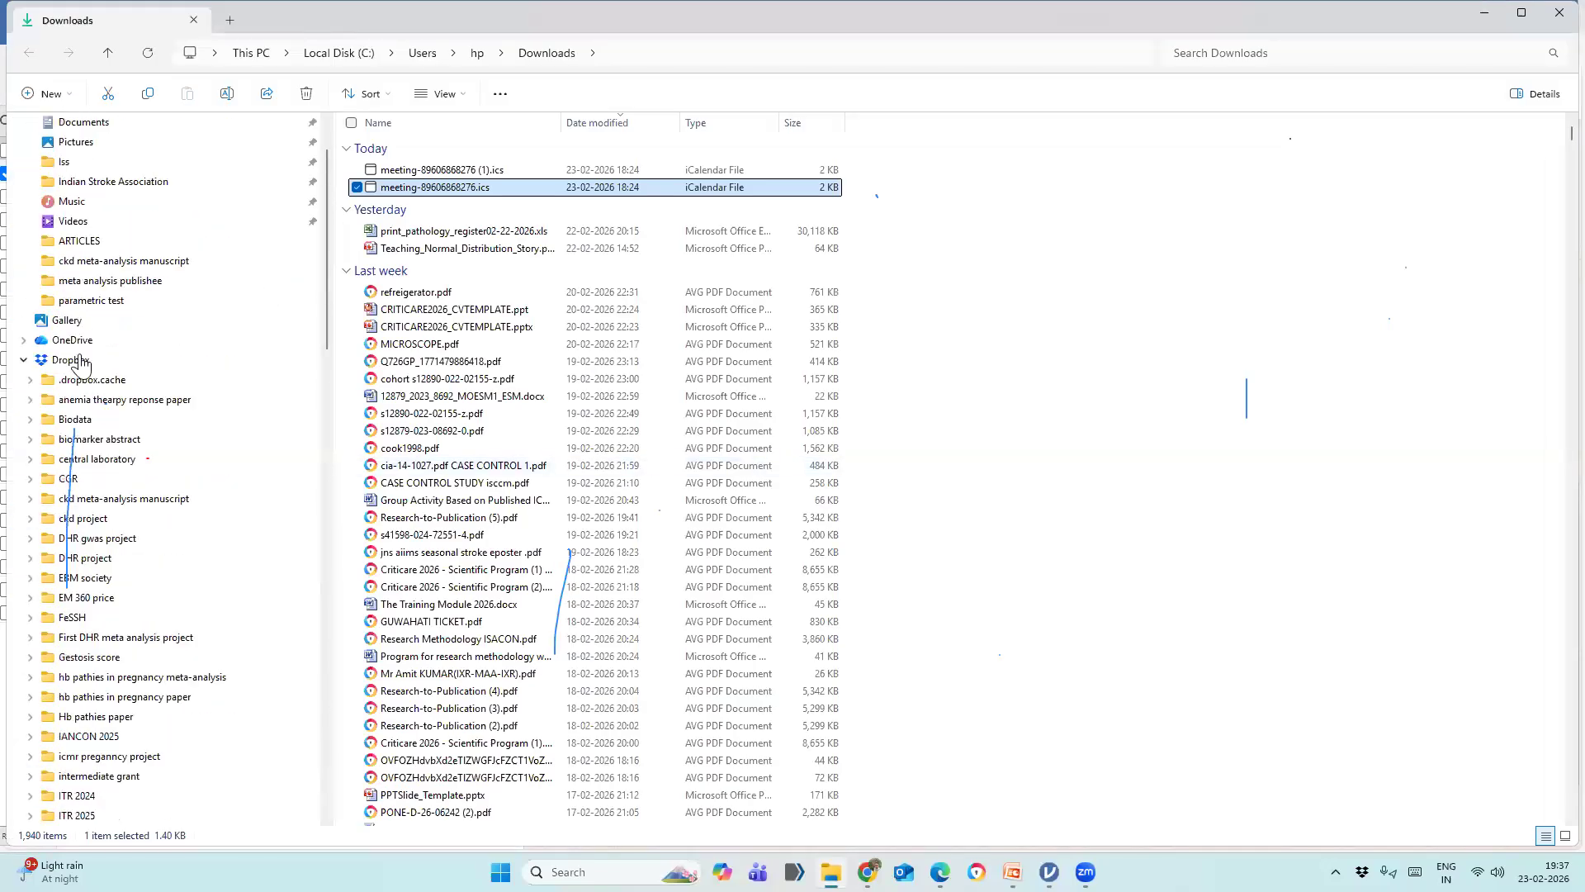
pyautogui.doubleClick(71, 360)
pyautogui.scroll(-1, 608, 417)
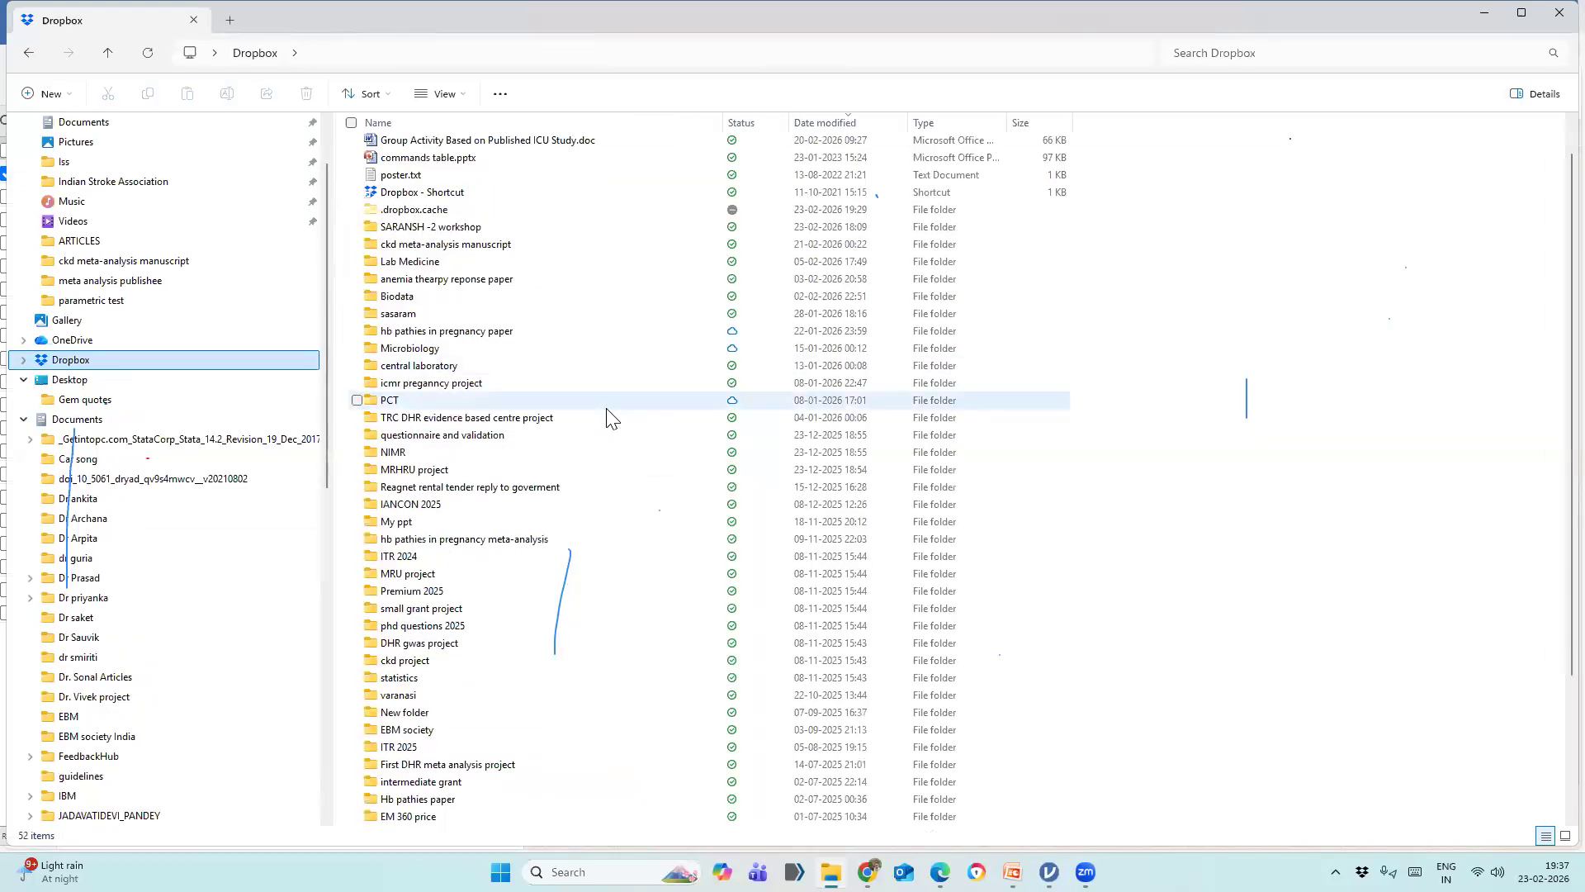
pyautogui.click(410, 281)
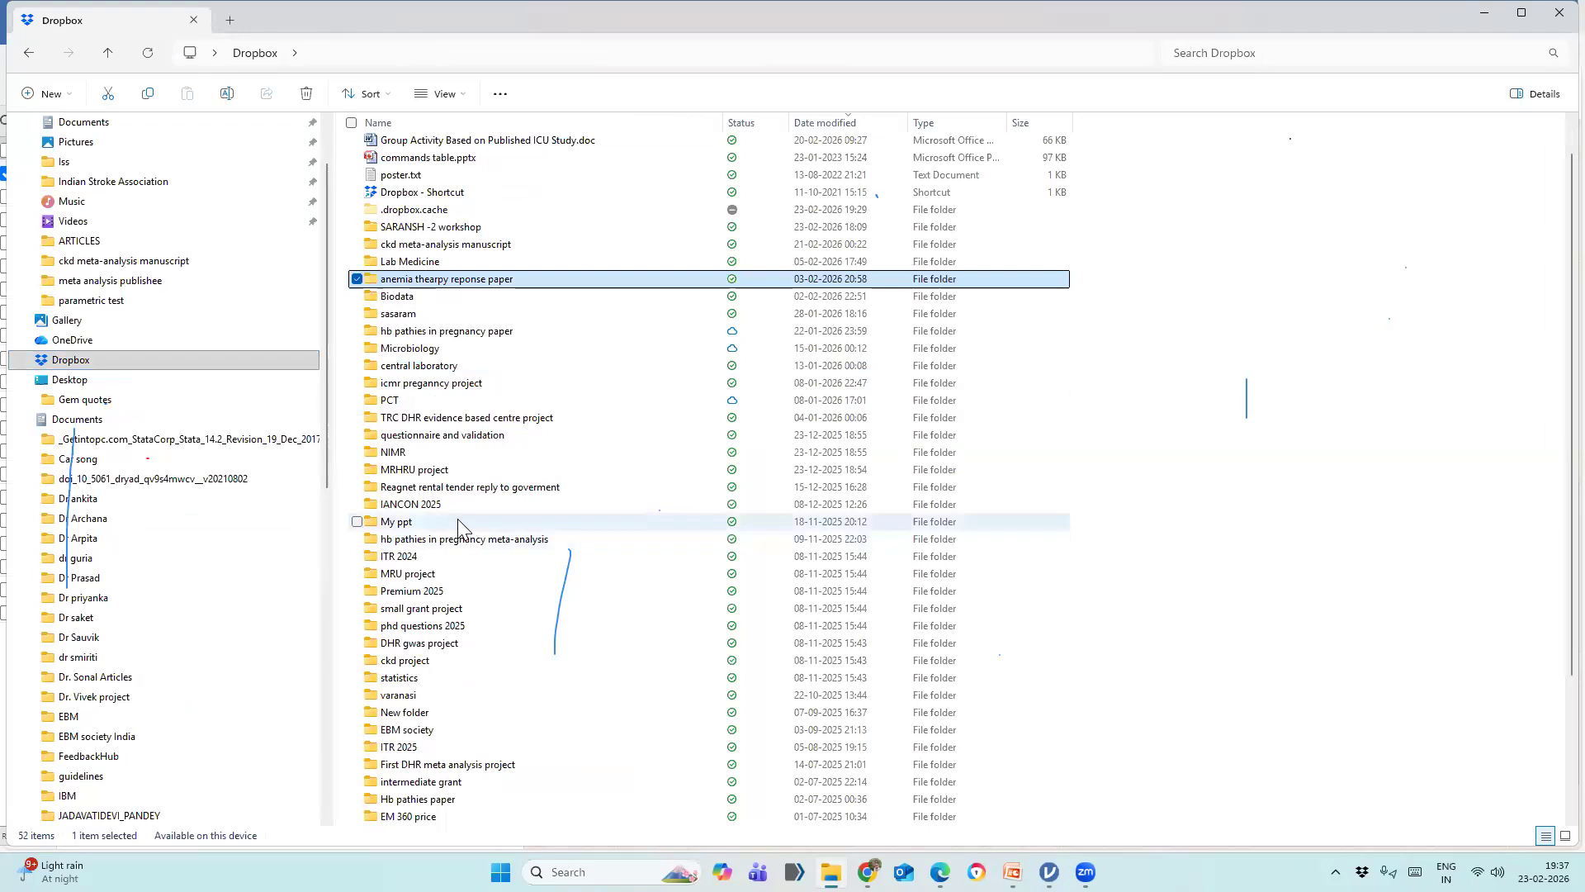
pyautogui.press('m')
pyautogui.press('r')
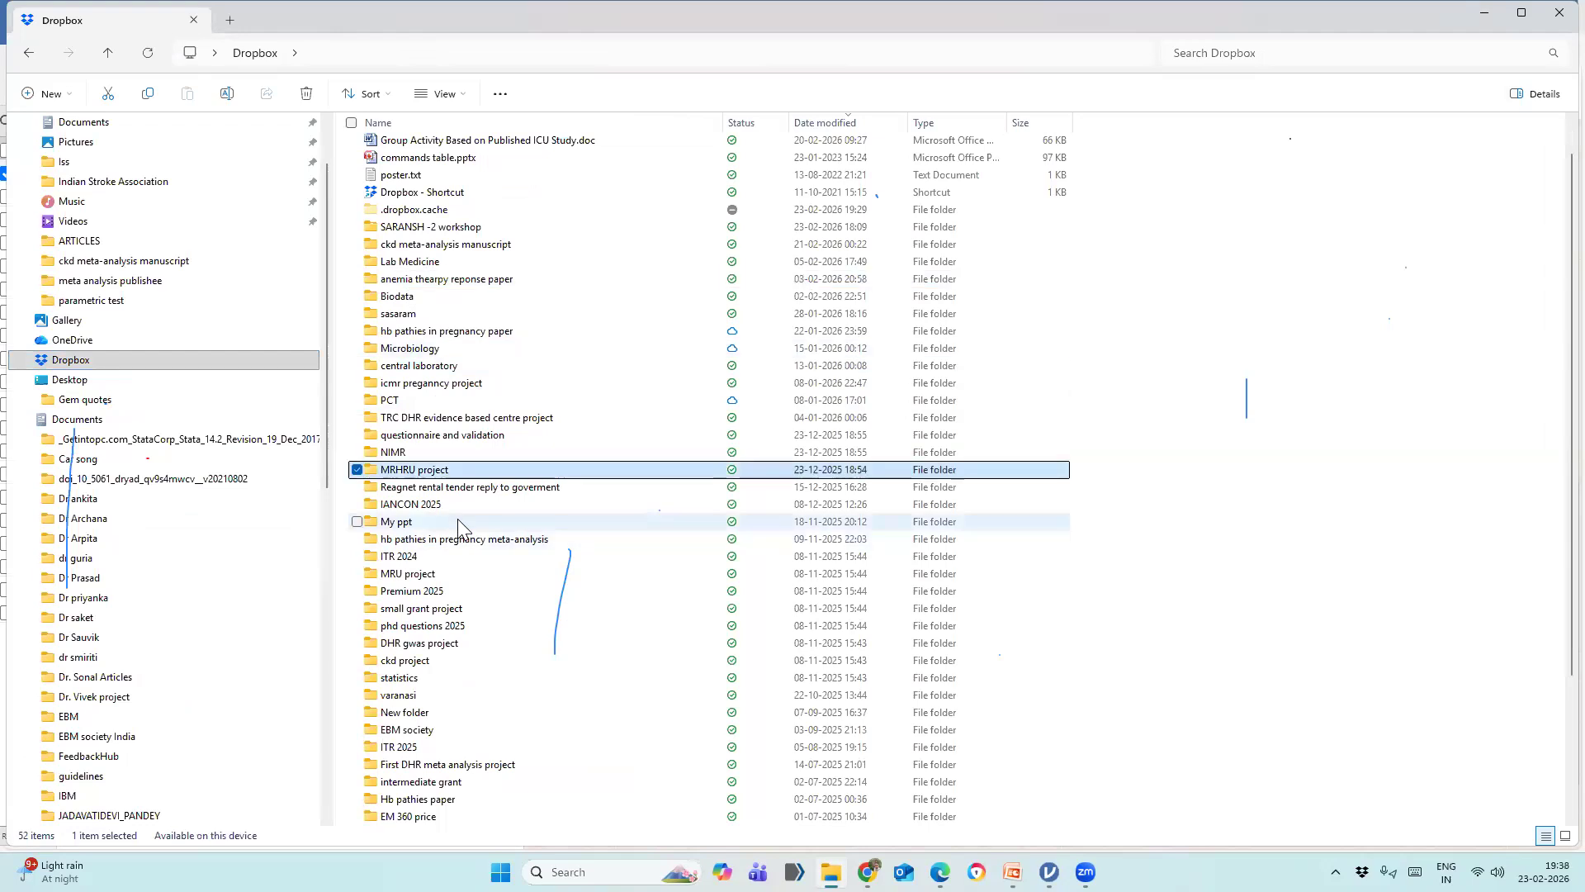
pyautogui.doubleClick(449, 520)
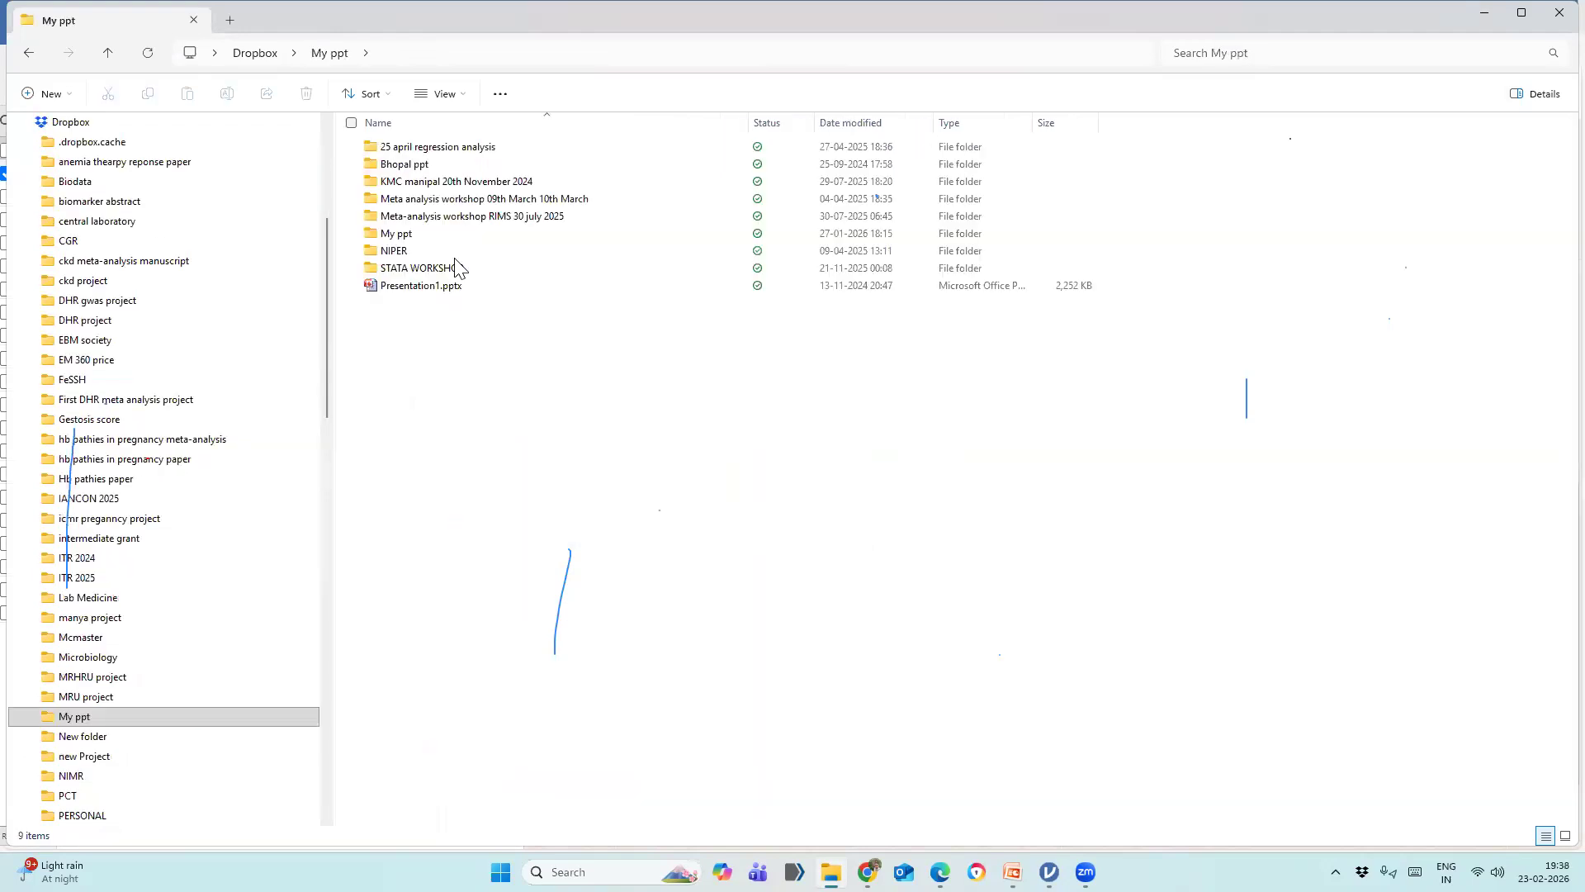
# Browse through the nested My ppt and online statistics workshop folders to parametric test and try to open Jamovi data set.omv.
pyautogui.click(409, 235)
pyautogui.doubleClick(408, 236)
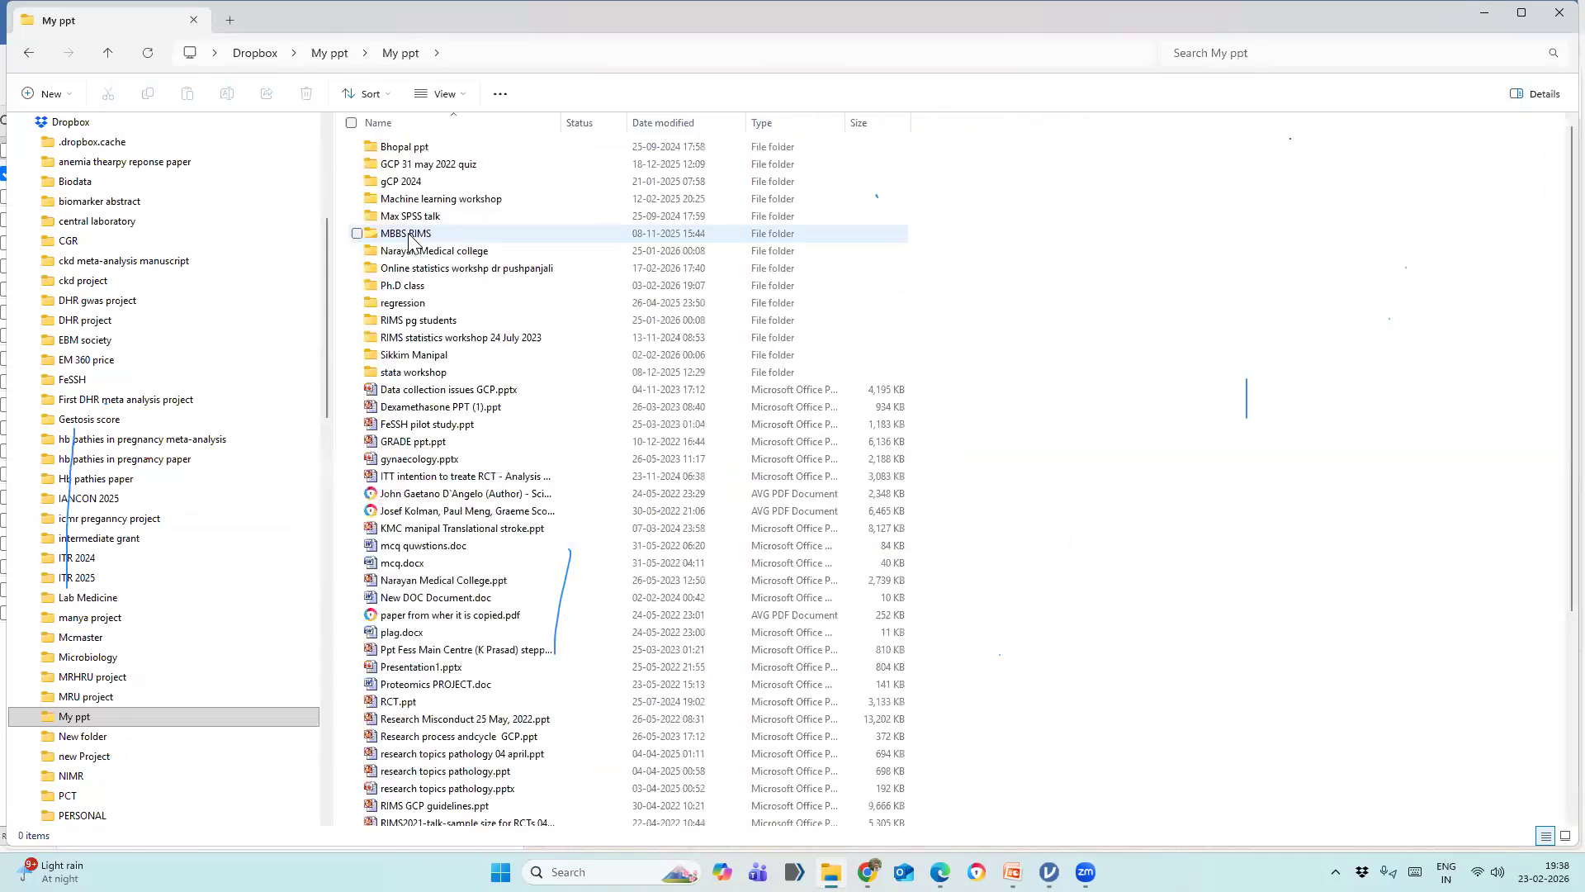
pyautogui.doubleClick(442, 270)
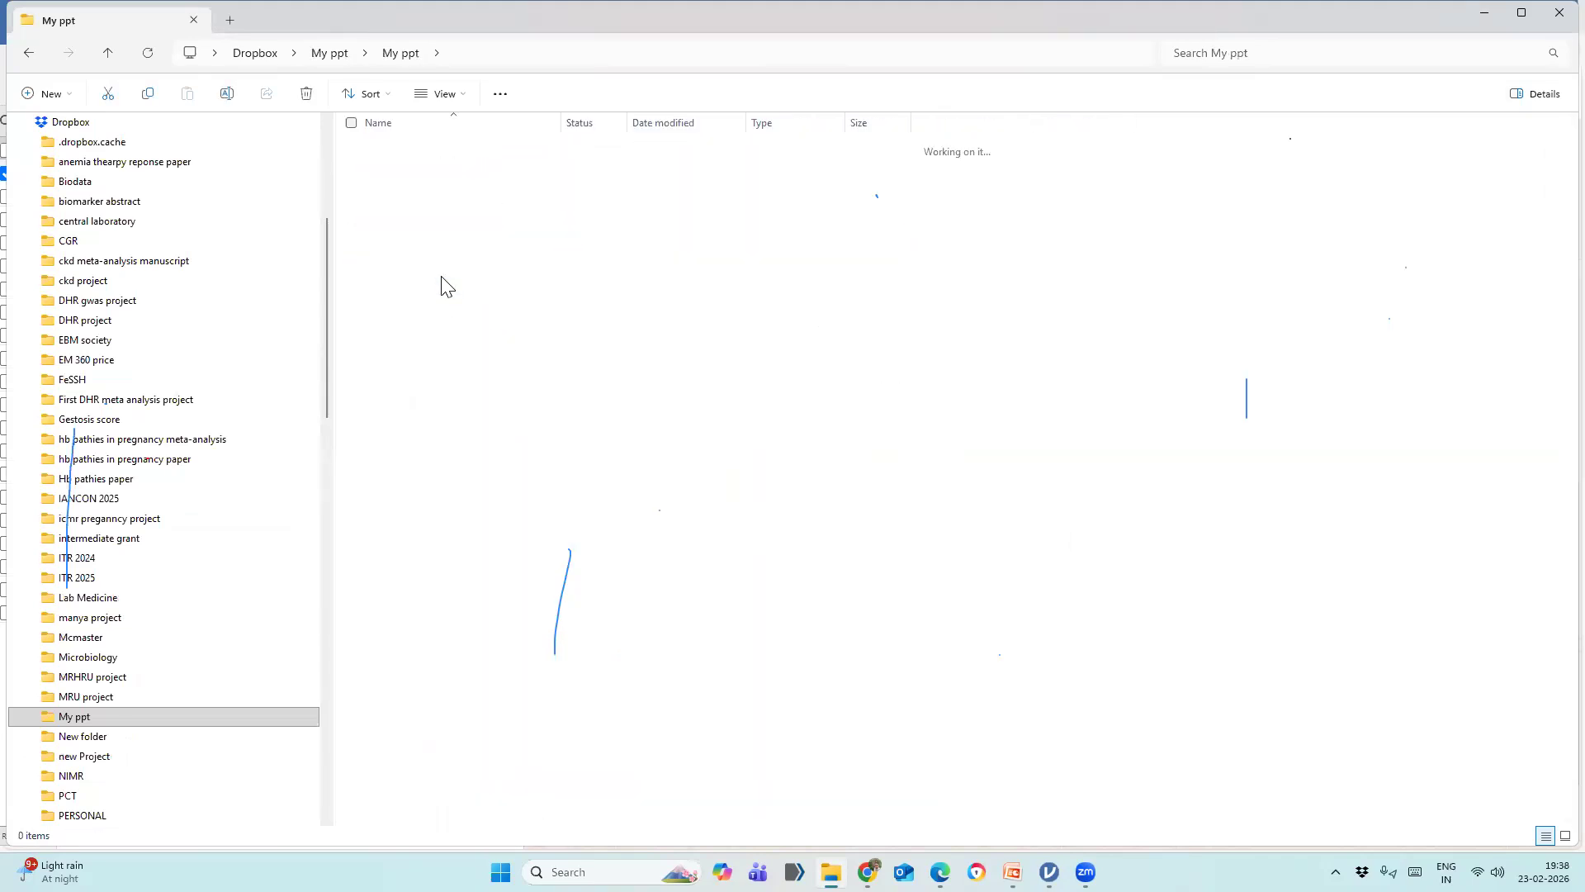
pyautogui.doubleClick(406, 272)
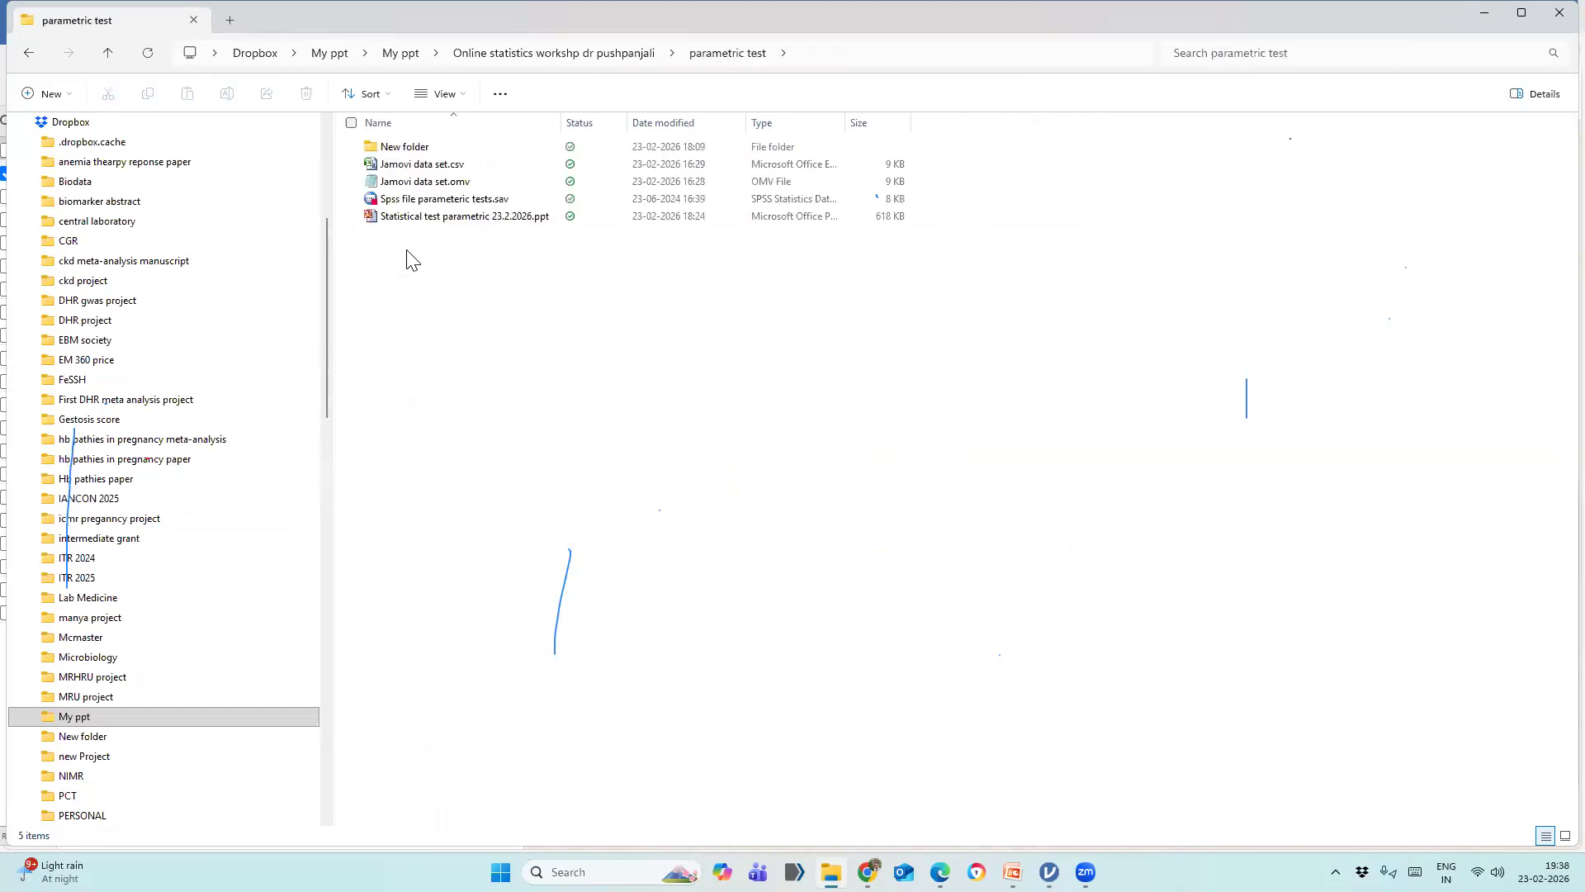
pyautogui.doubleClick(424, 185)
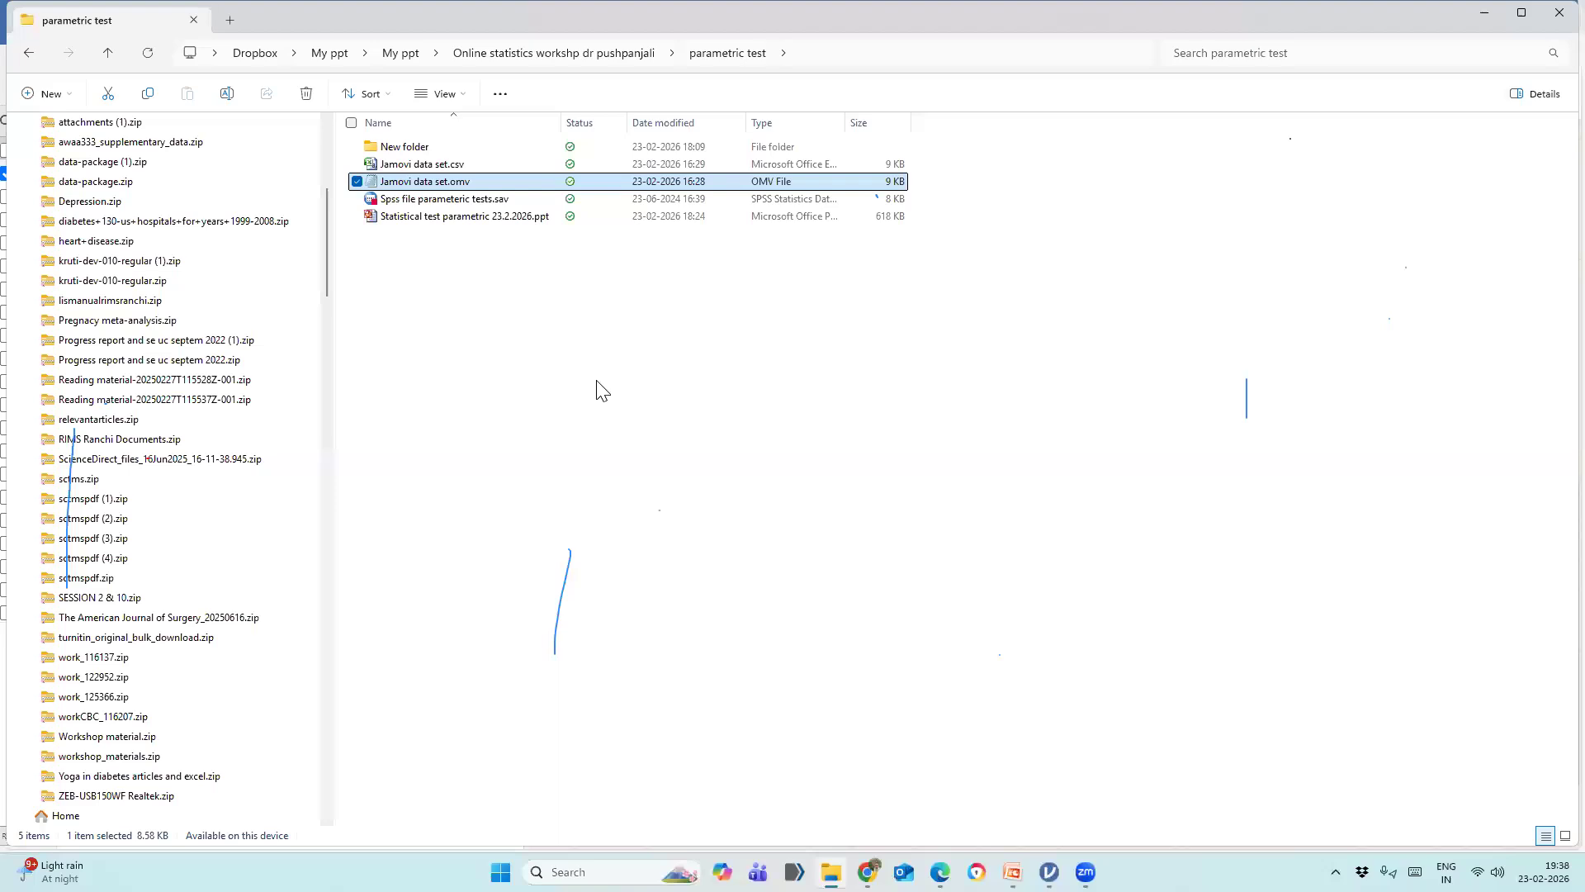
pyautogui.doubleClick(440, 183)
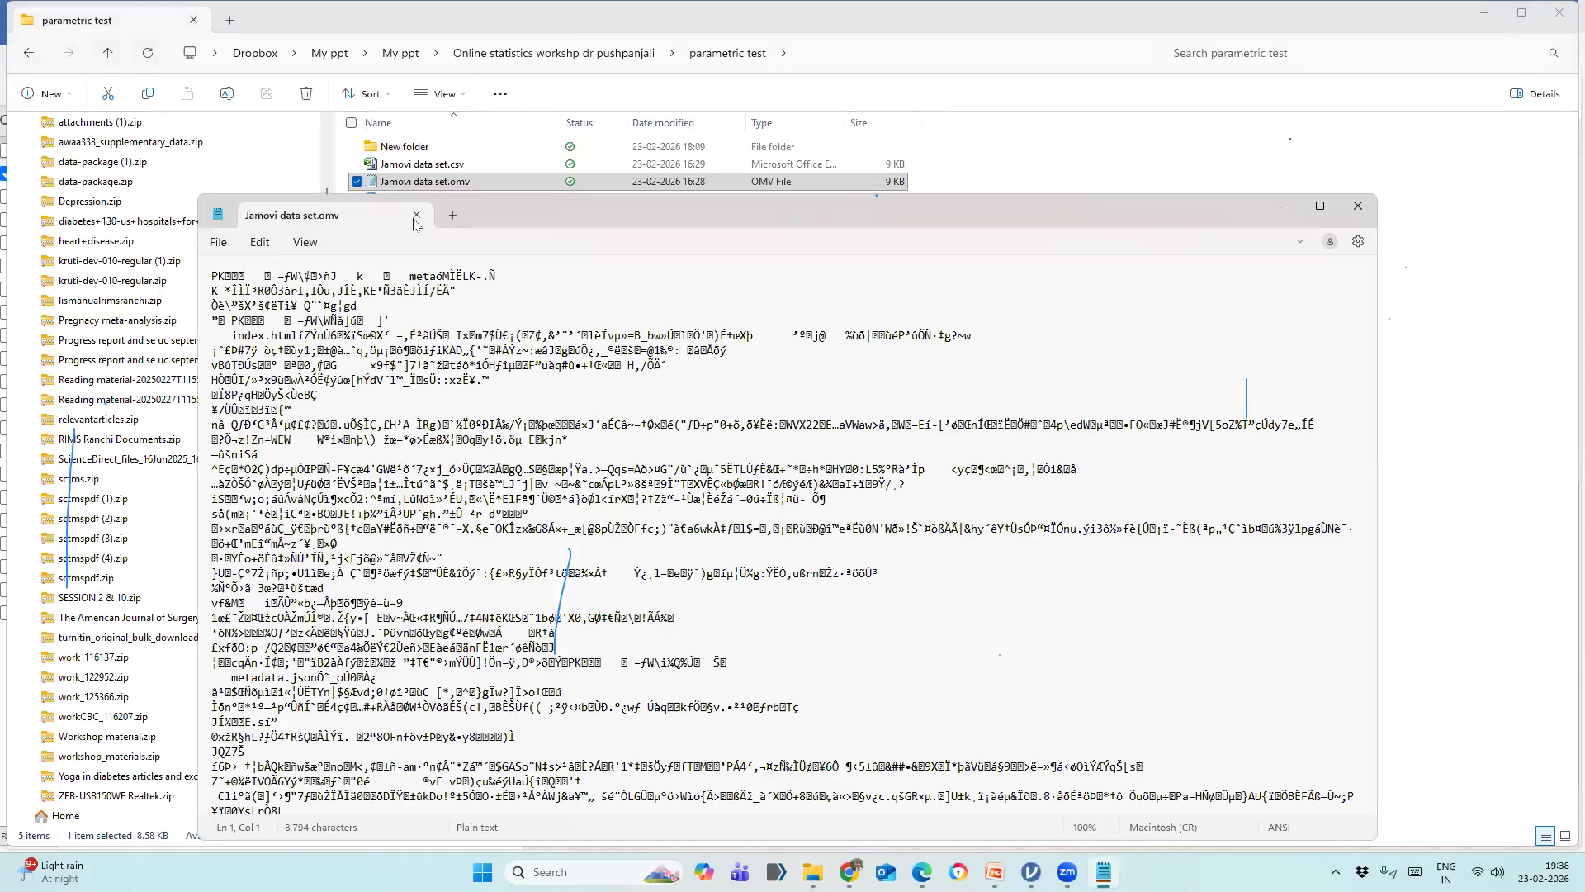
pyautogui.click(416, 216)
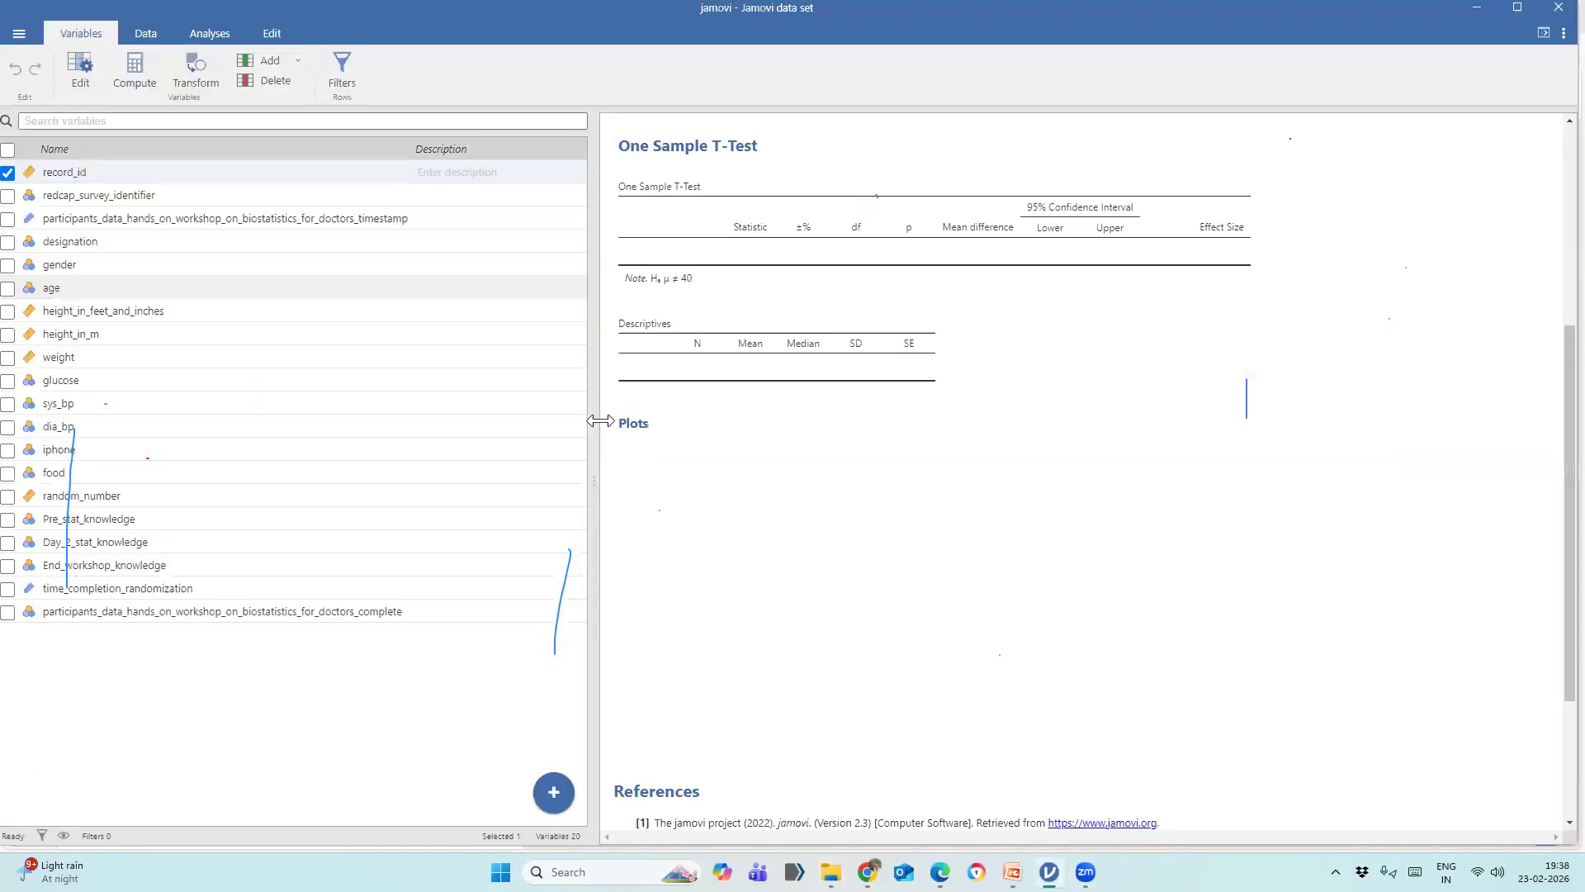
# In jamovi, switch from the variable list to the data spreadsheet and widen it to include the age column.
pyautogui.moveTo(422, 440); pyautogui.dragTo(408, 440)
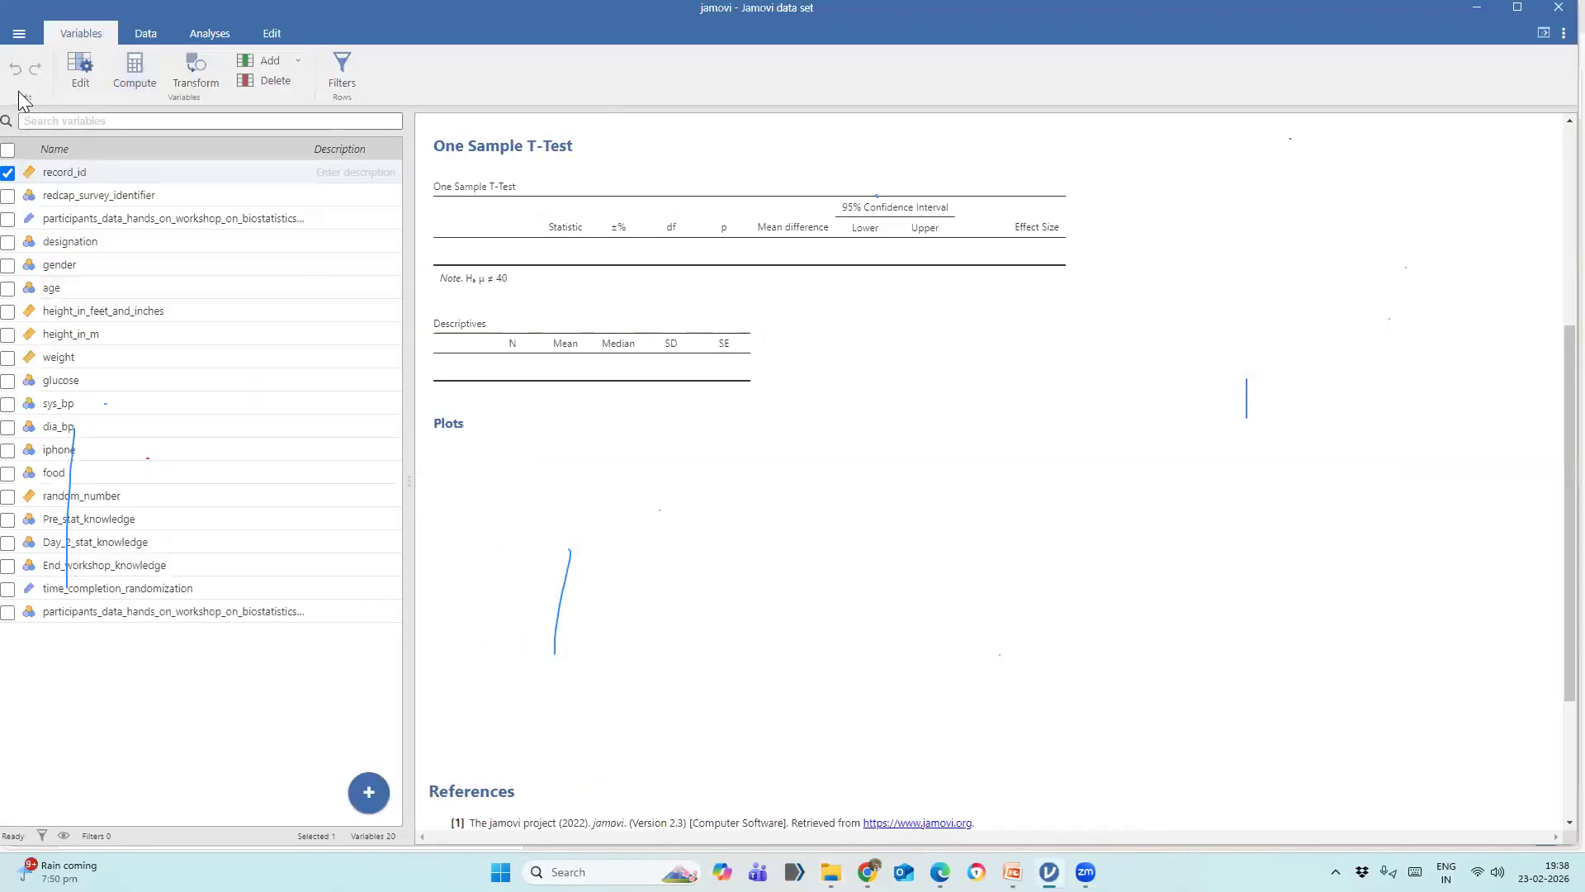
pyautogui.click(141, 33)
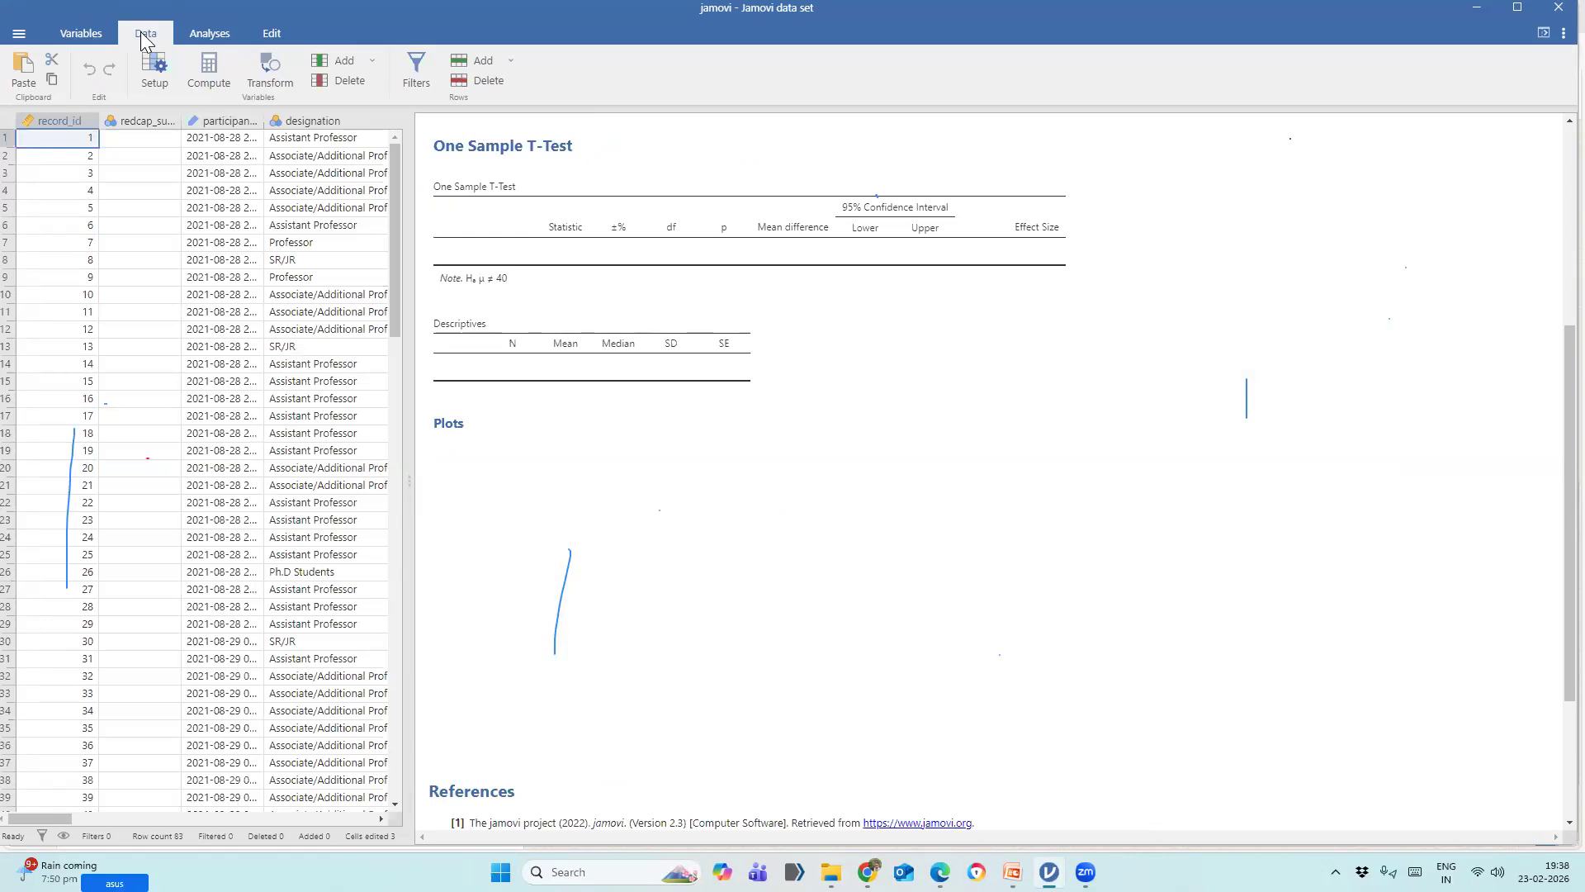
pyautogui.moveTo(409, 487); pyautogui.dragTo(604, 495)
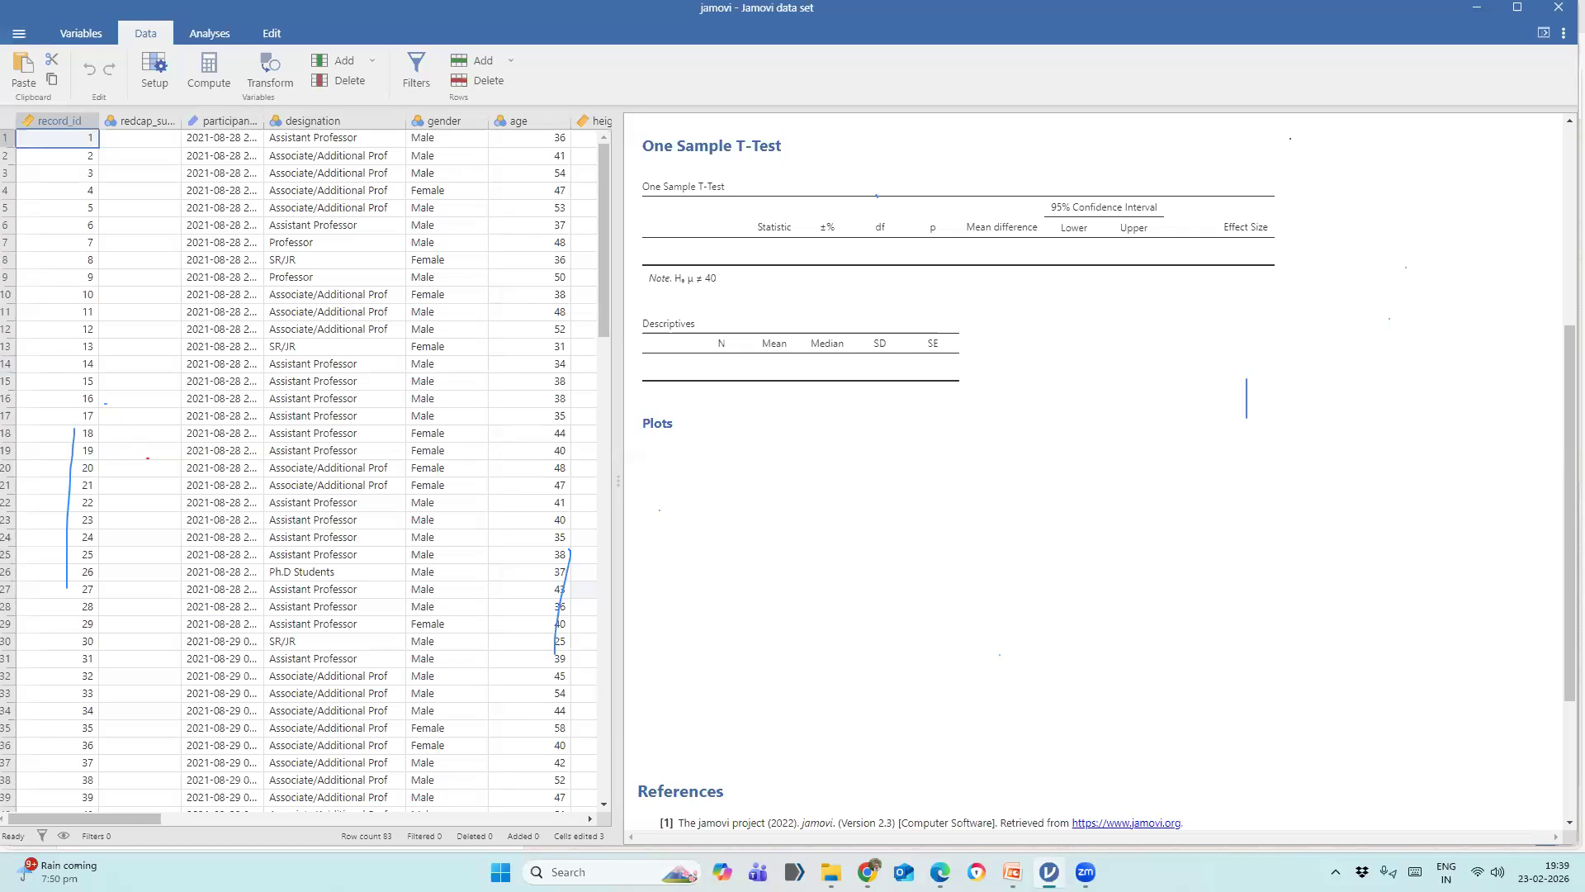
# Switch to WhatsApp in Edge and start attaching a document to the workshop contact's chat.
pyautogui.moveTo(868, 872)
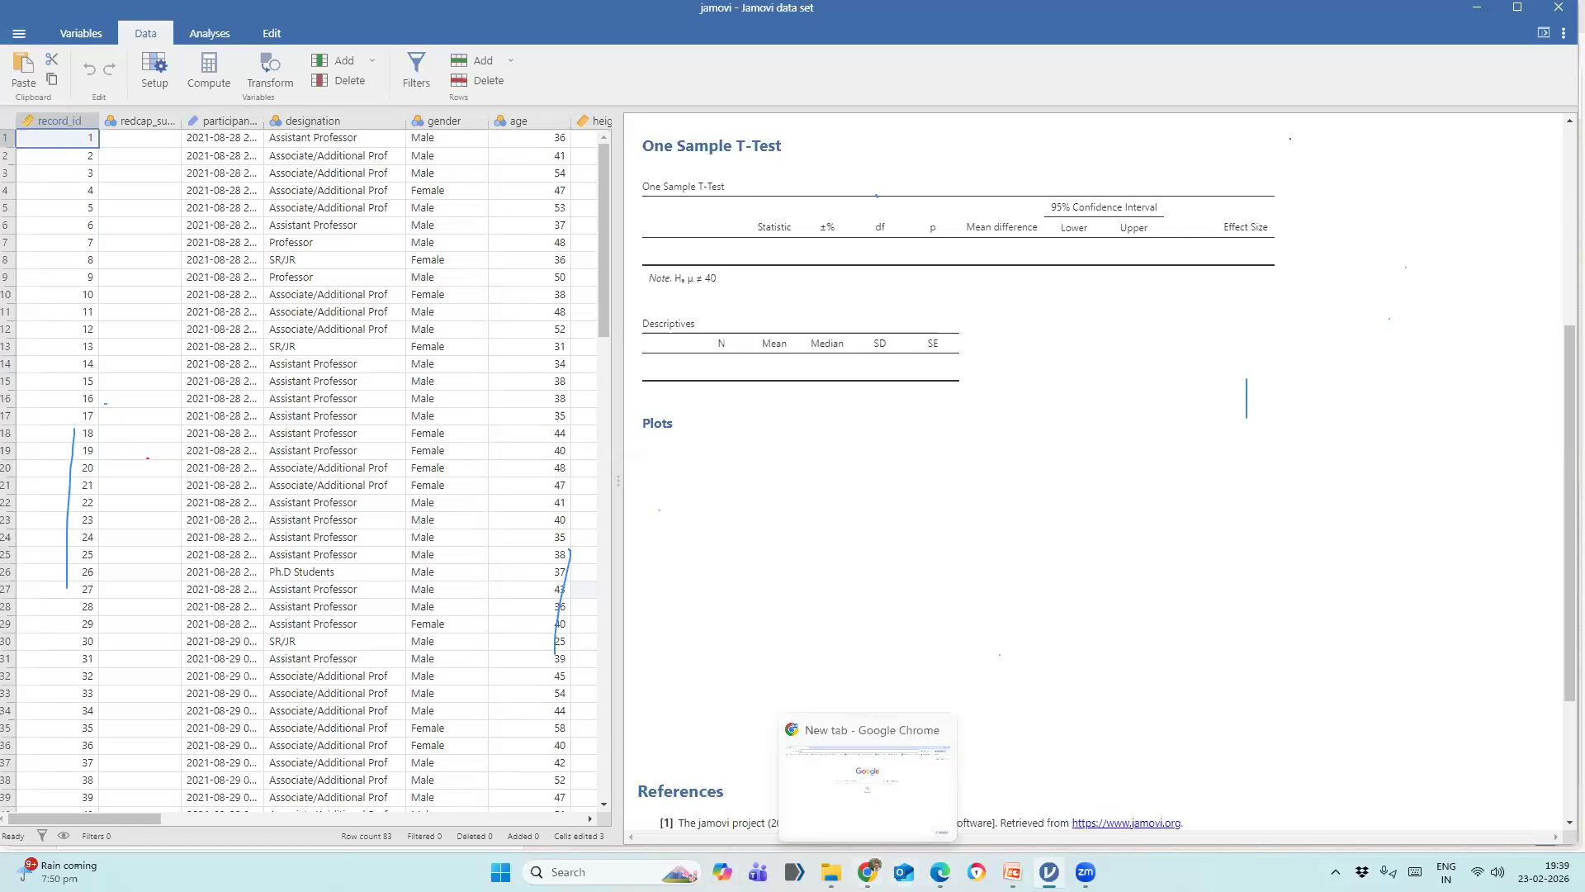
pyautogui.moveTo(1085, 872)
pyautogui.click(940, 872)
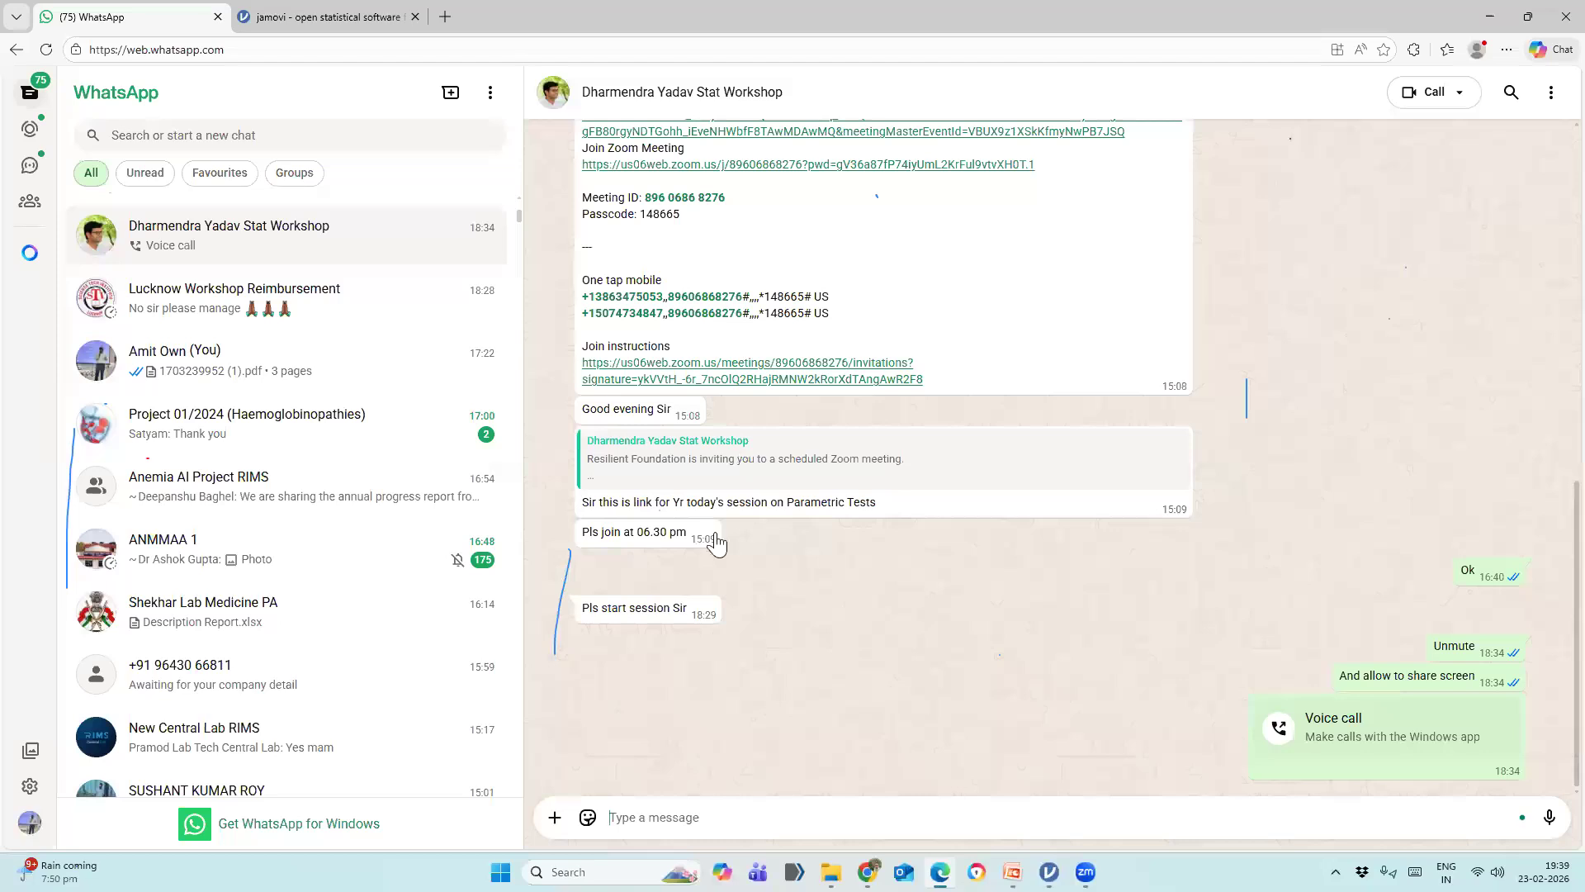
pyautogui.click(551, 819)
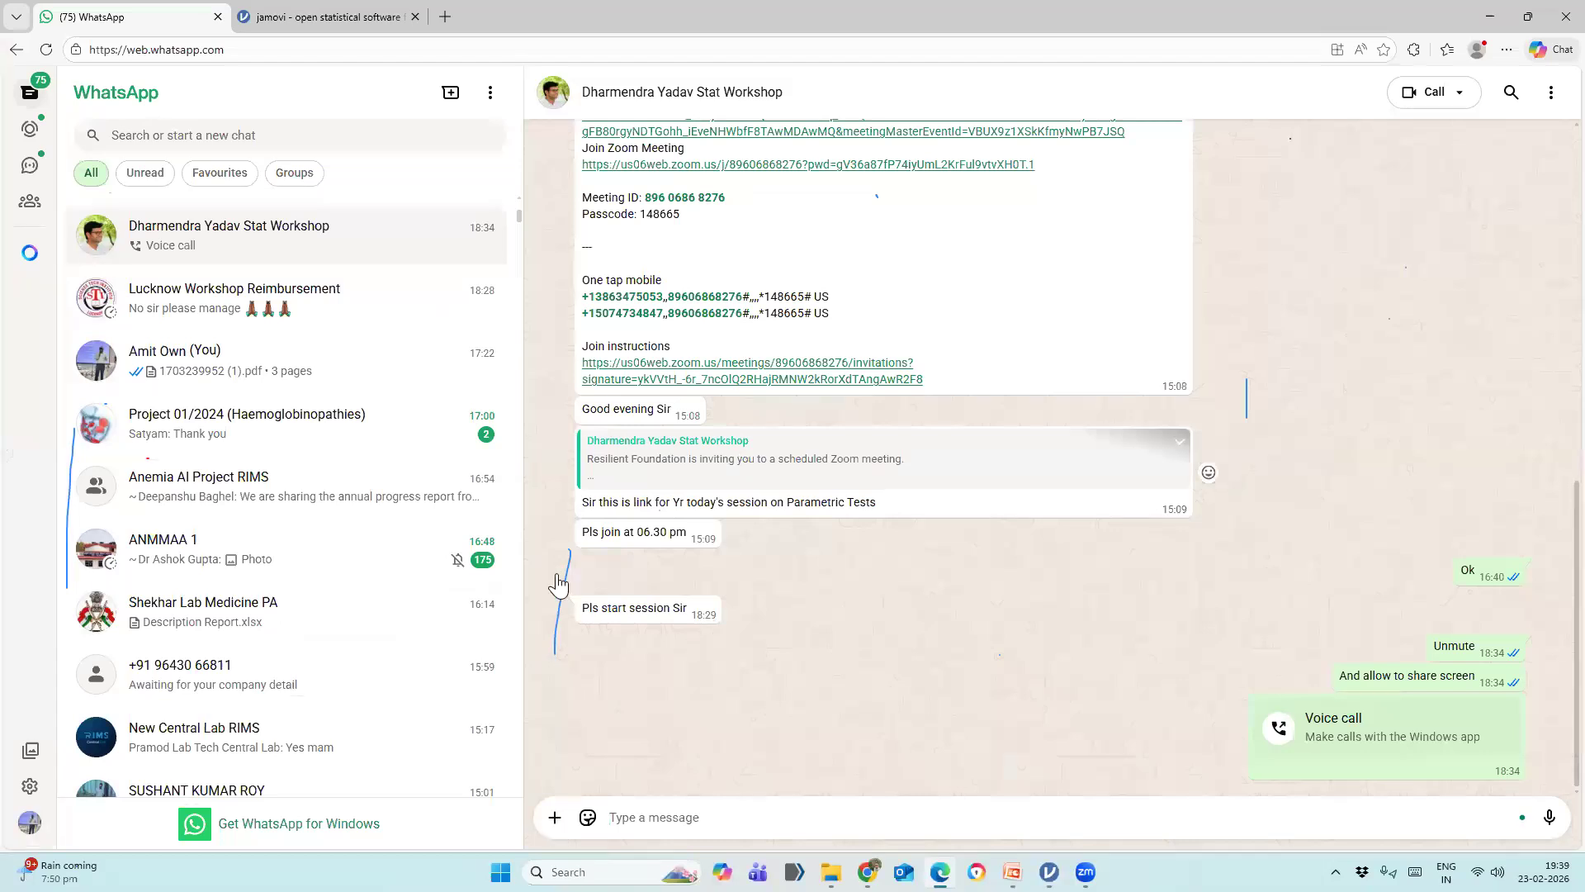
pyautogui.click(554, 576)
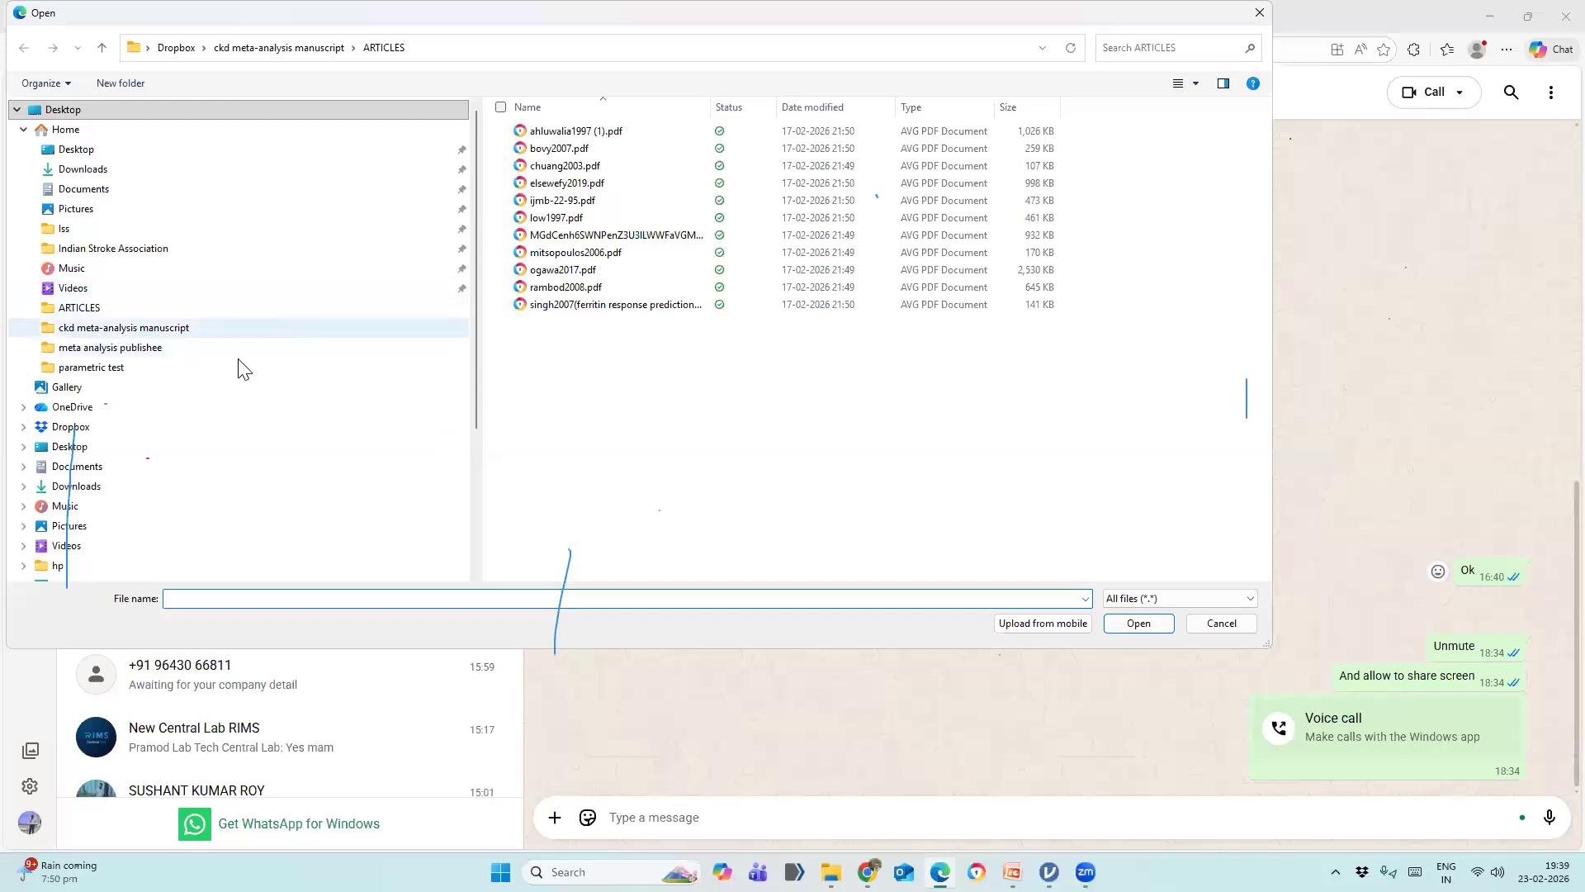
# Browse from Dropbox through My ppt, its nested My ppt folder and the online statistics workshop folder into parametric test for the attachment.
pyautogui.click(112, 425)
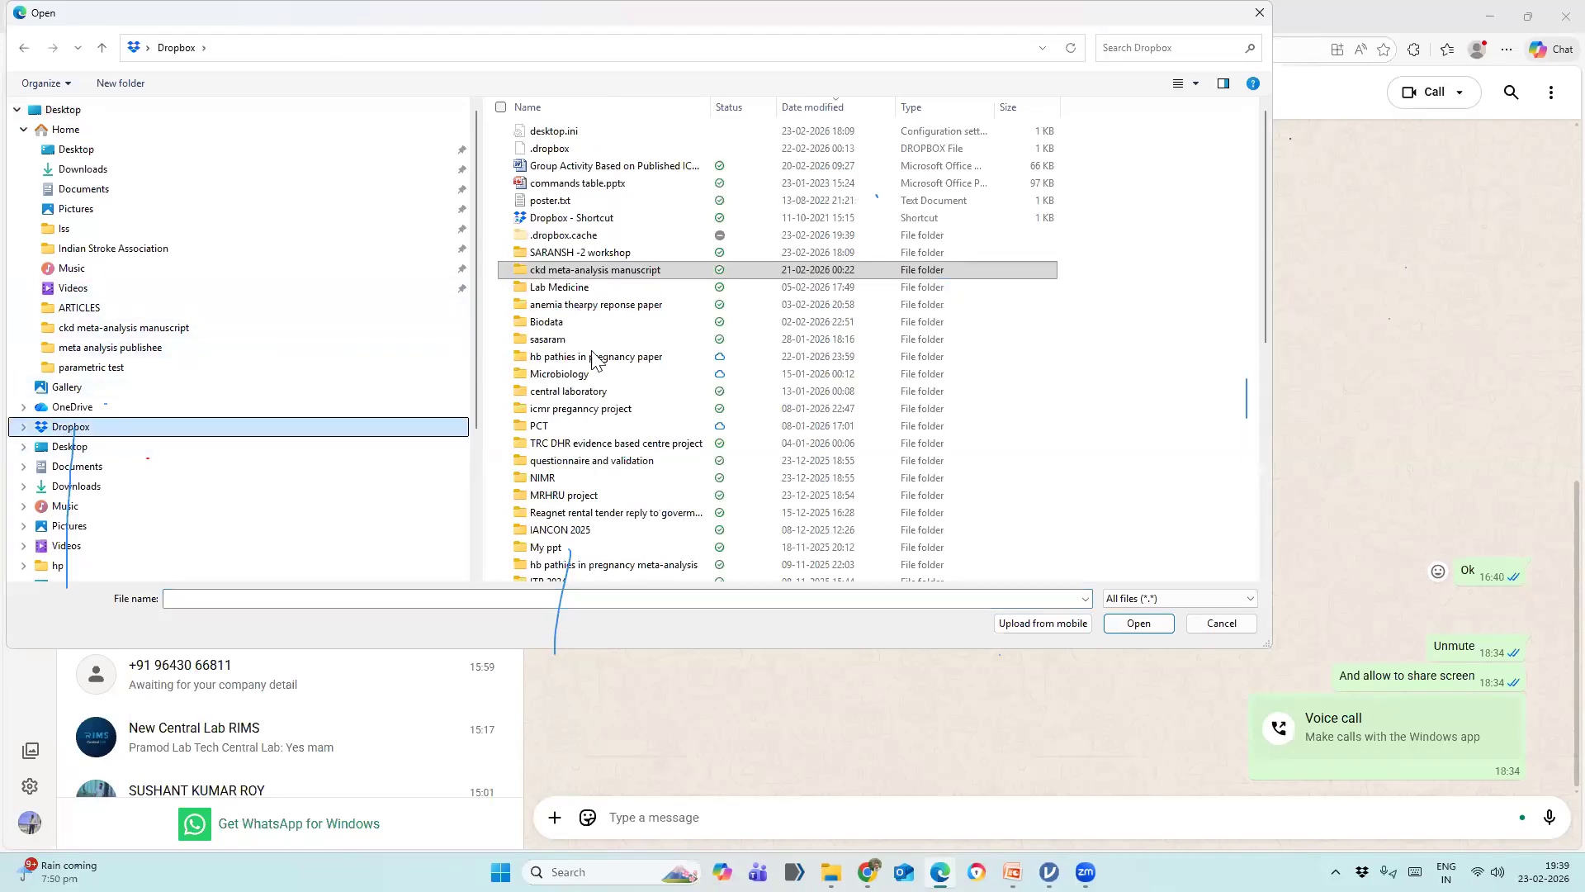
pyautogui.click(591, 357)
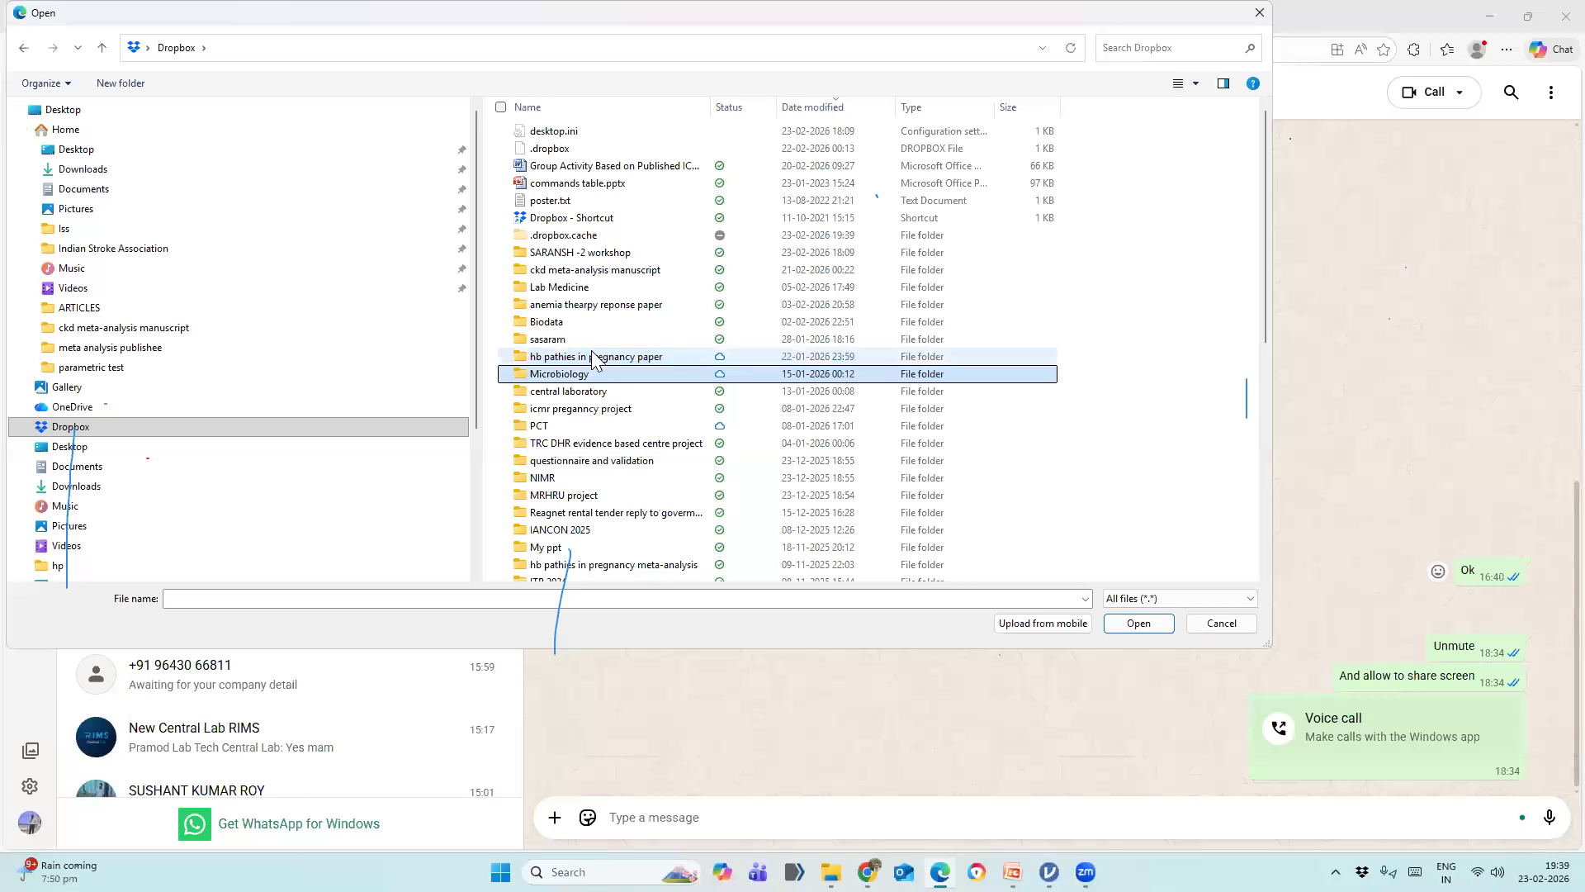
pyautogui.click(568, 549)
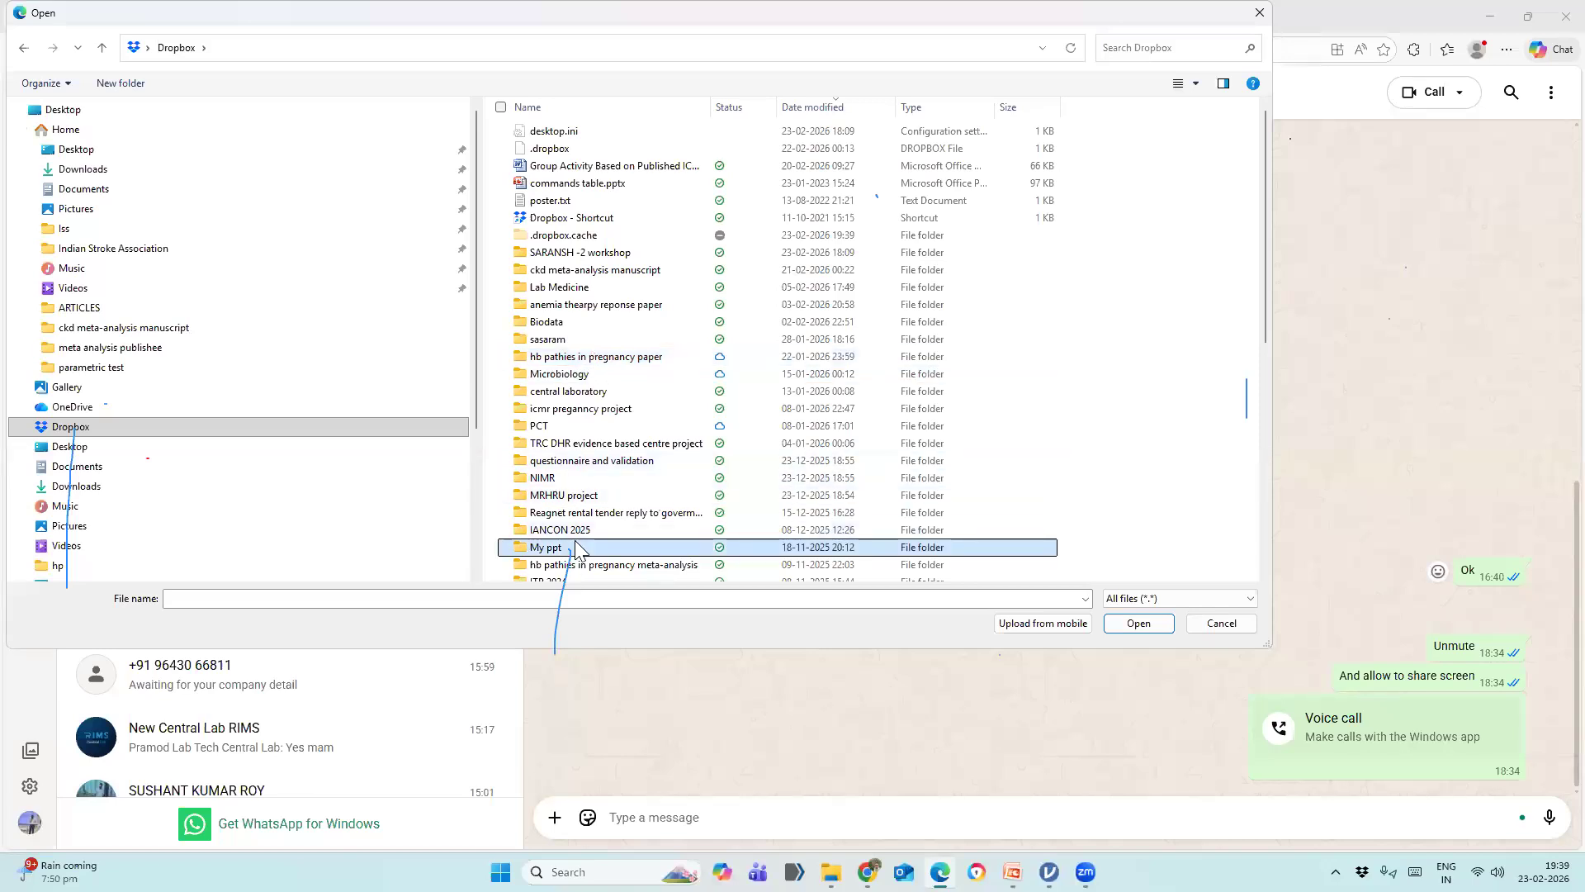
pyautogui.doubleClick(568, 548)
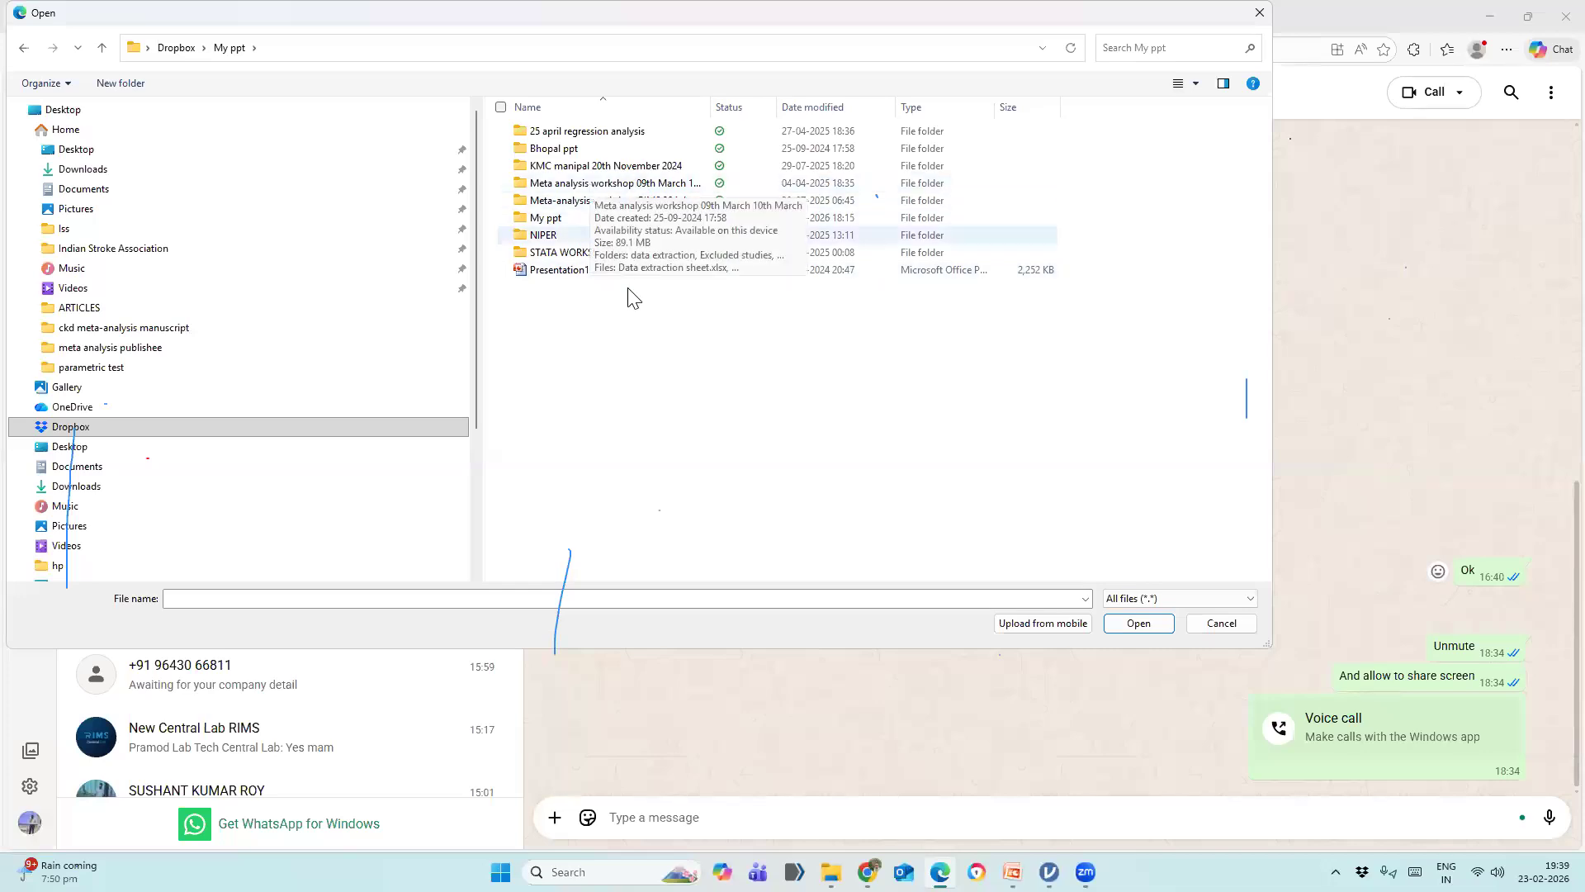
pyautogui.click(553, 218)
pyautogui.doubleClick(553, 221)
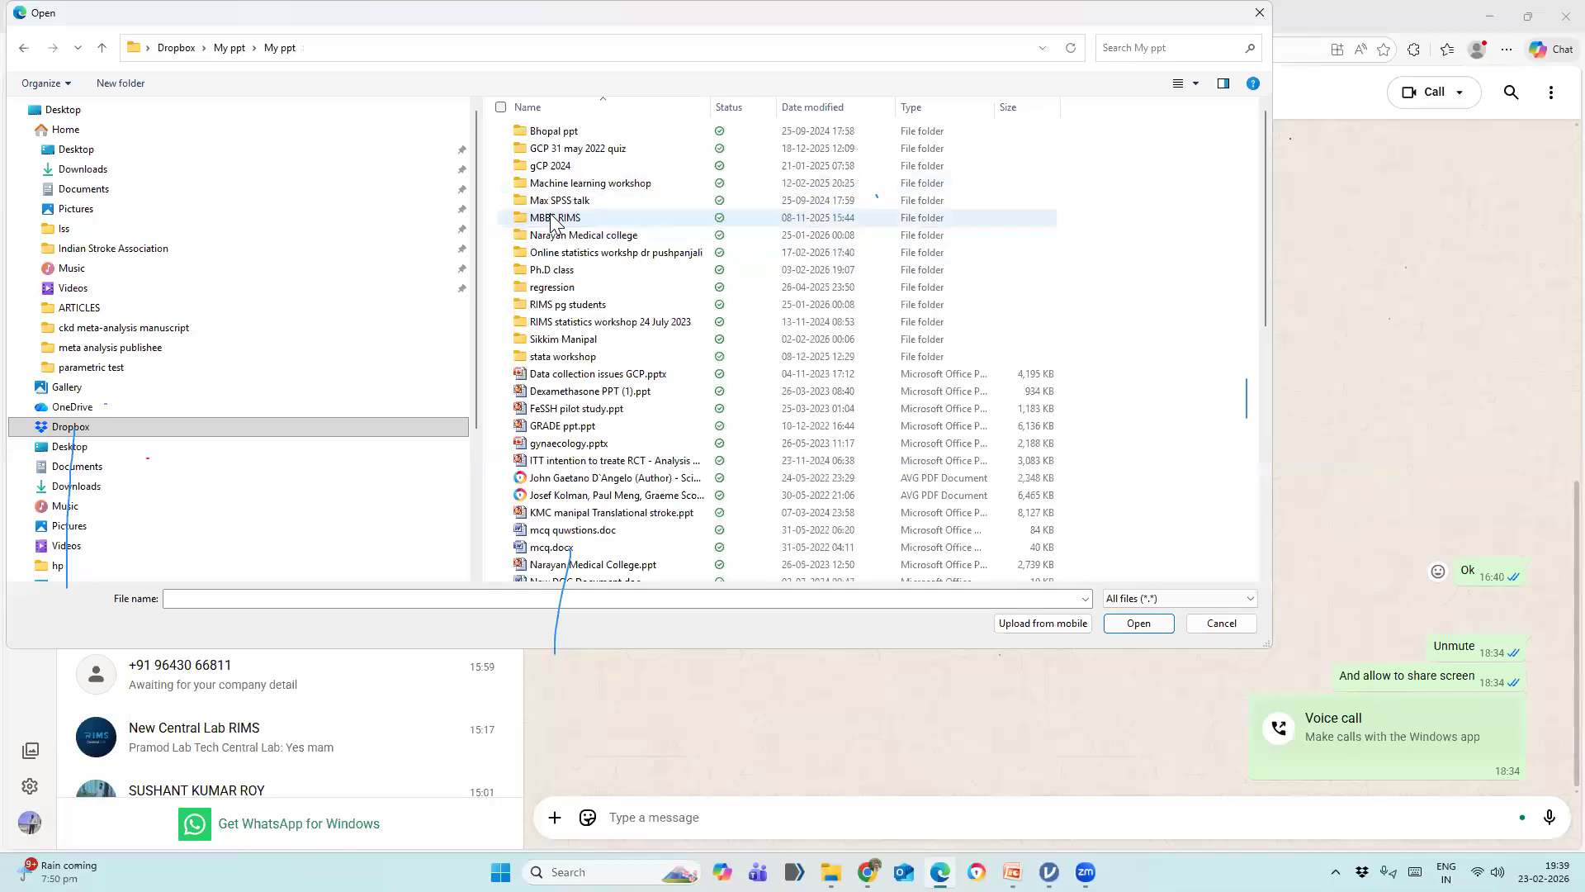
pyautogui.doubleClick(615, 256)
pyautogui.doubleClick(575, 256)
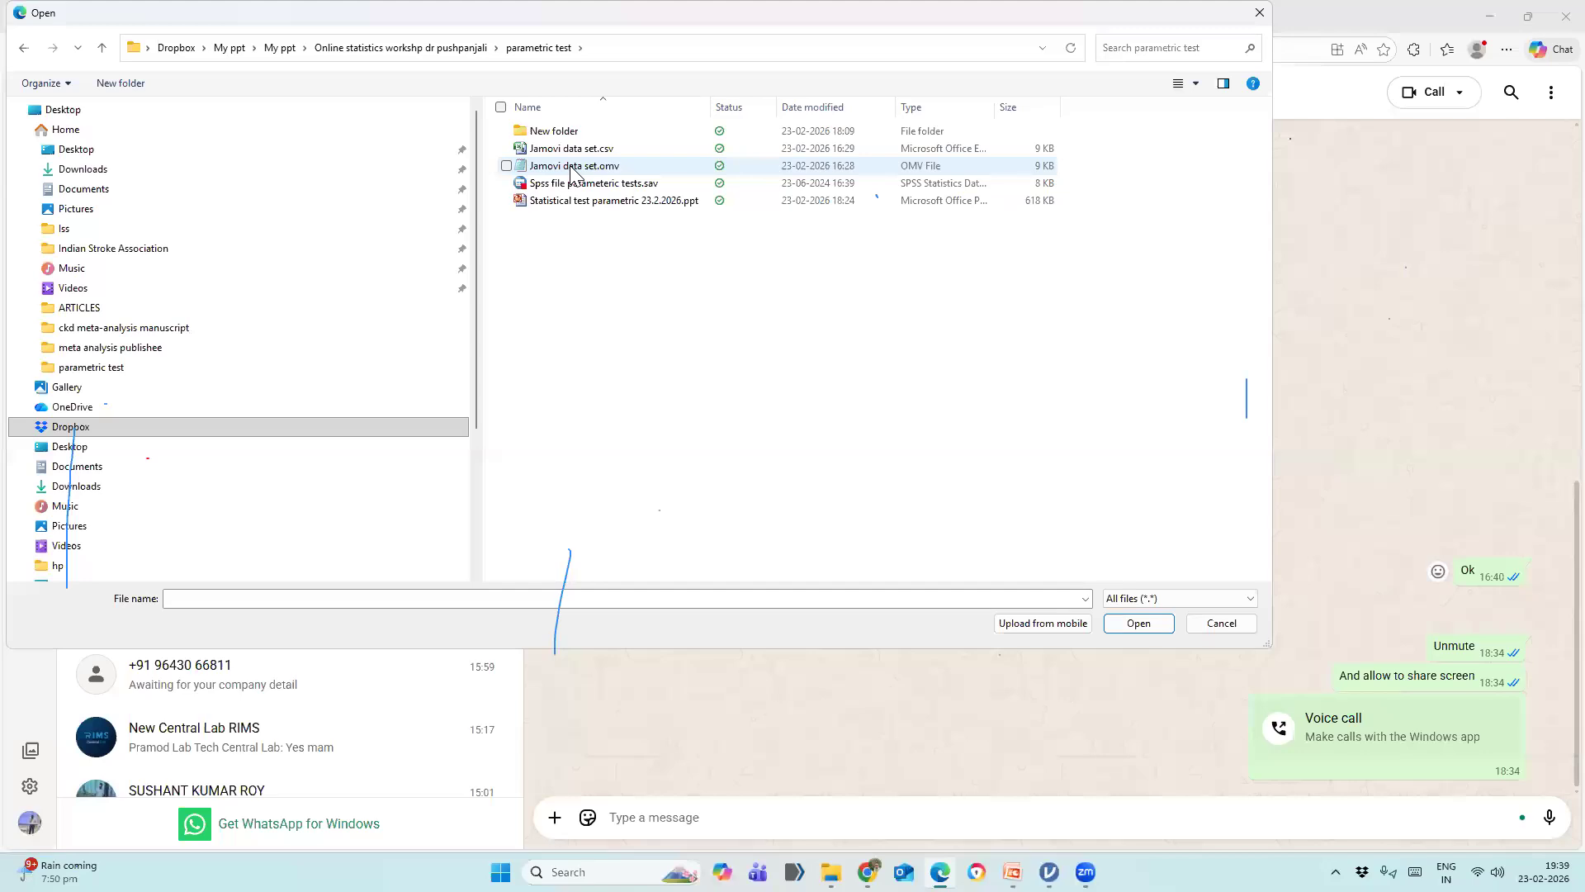
# Attach both Jamovi data set.csv and Jamovi data set.omv and send them in the chat.
pyautogui.click(571, 154)
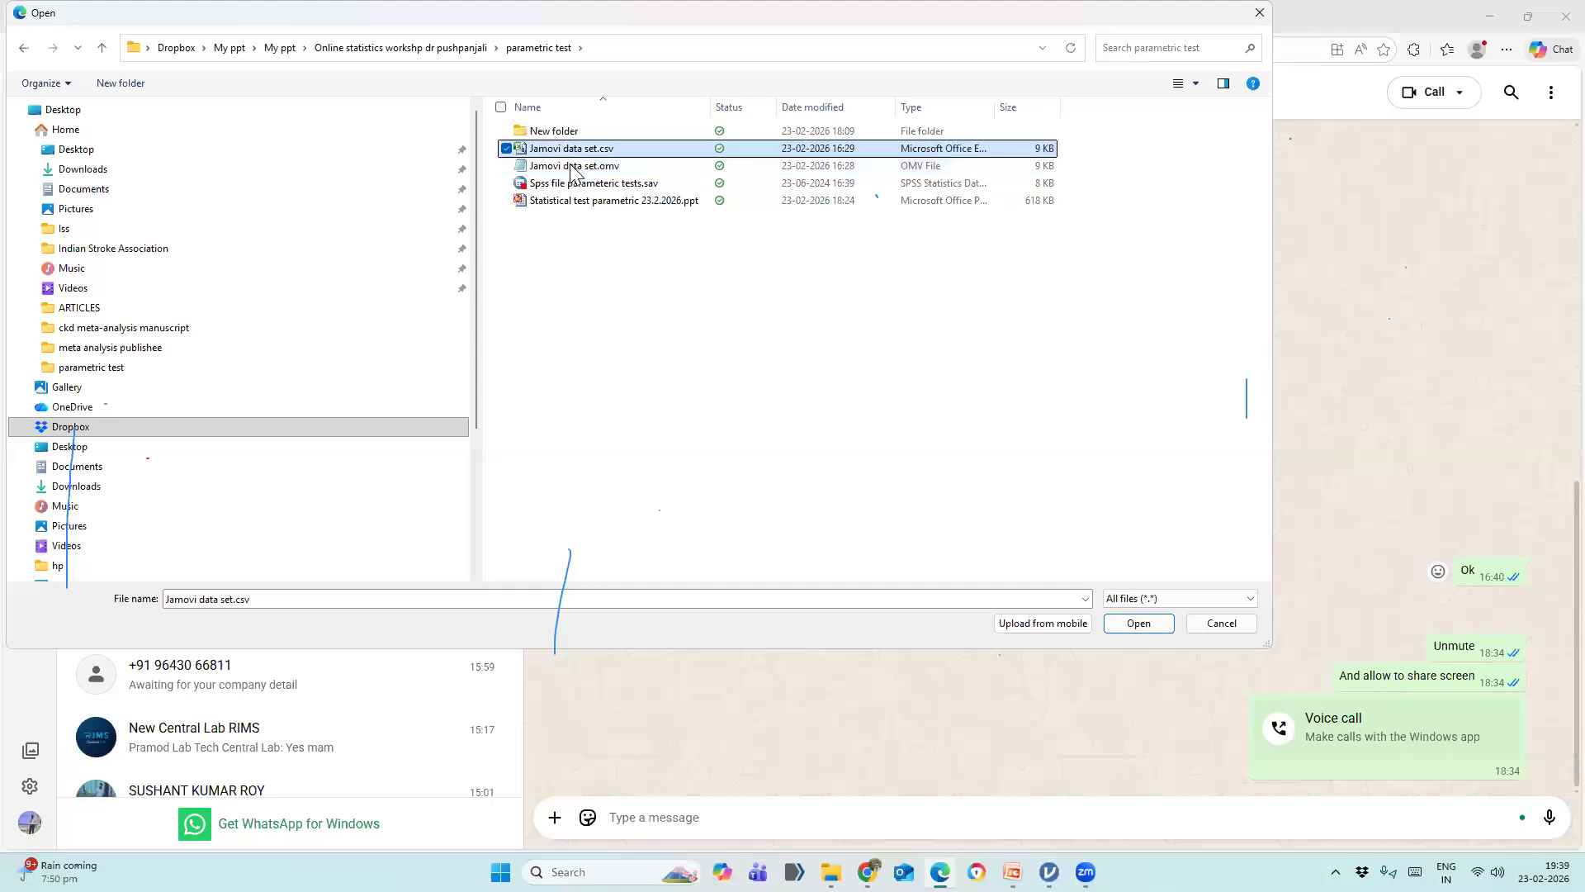
pyautogui.keyDown('ctrl'); pyautogui.click(573, 166); pyautogui.keyUp('ctrl')
pyautogui.click(1132, 625)
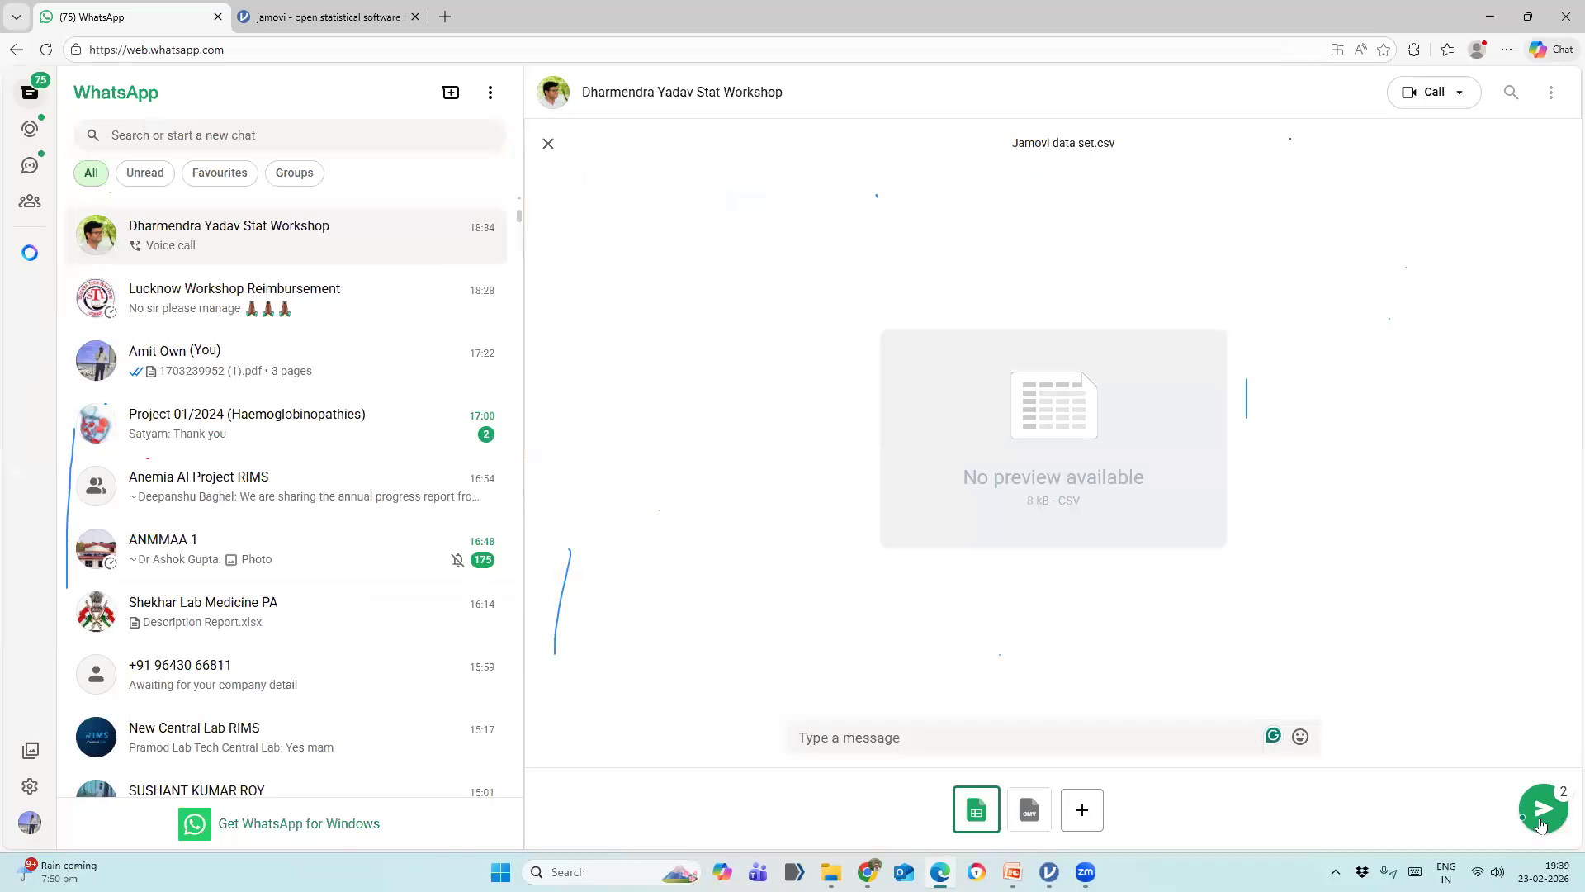
pyautogui.click(1540, 824)
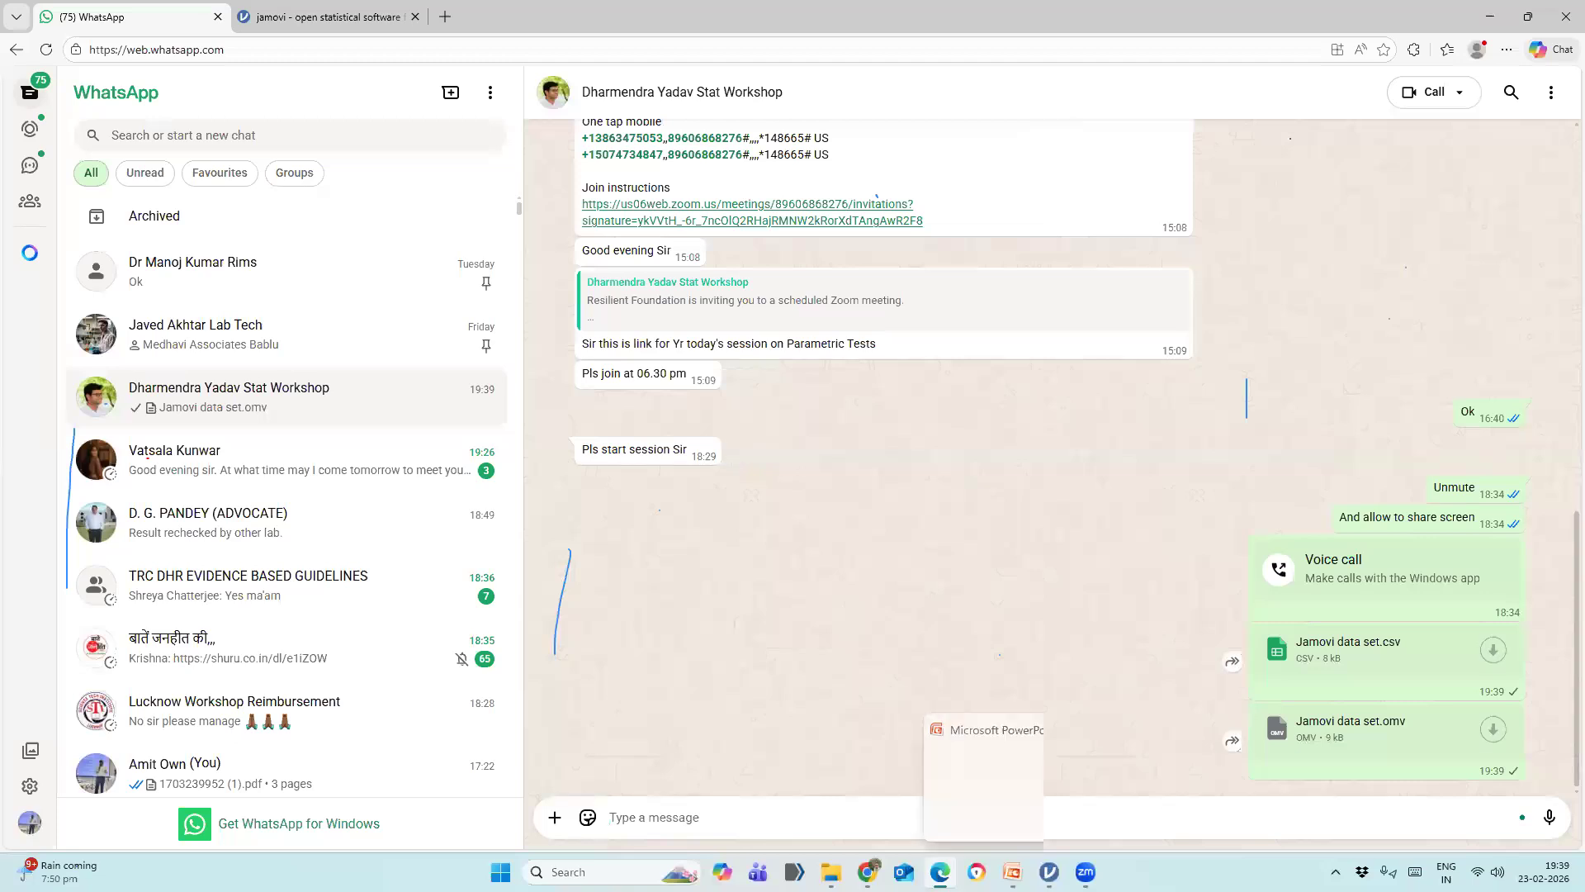
# Switch back to jamovi and narrow the data spreadsheet to give the results area more room.
pyautogui.click(1049, 871)
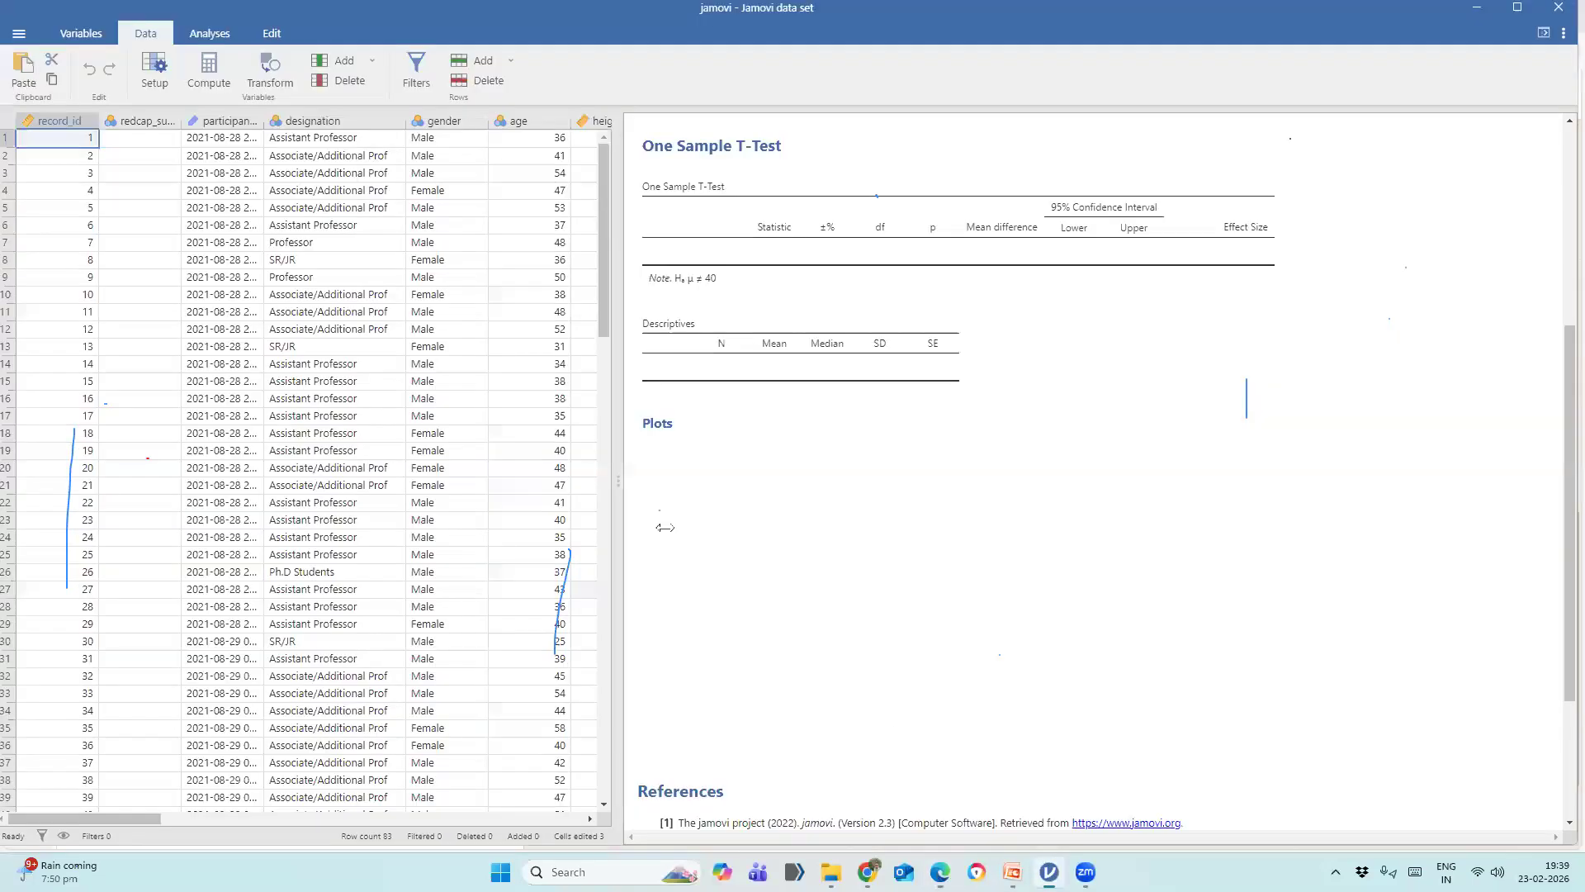
pyautogui.click(615, 486)
pyautogui.moveTo(615, 487); pyautogui.dragTo(531, 474)
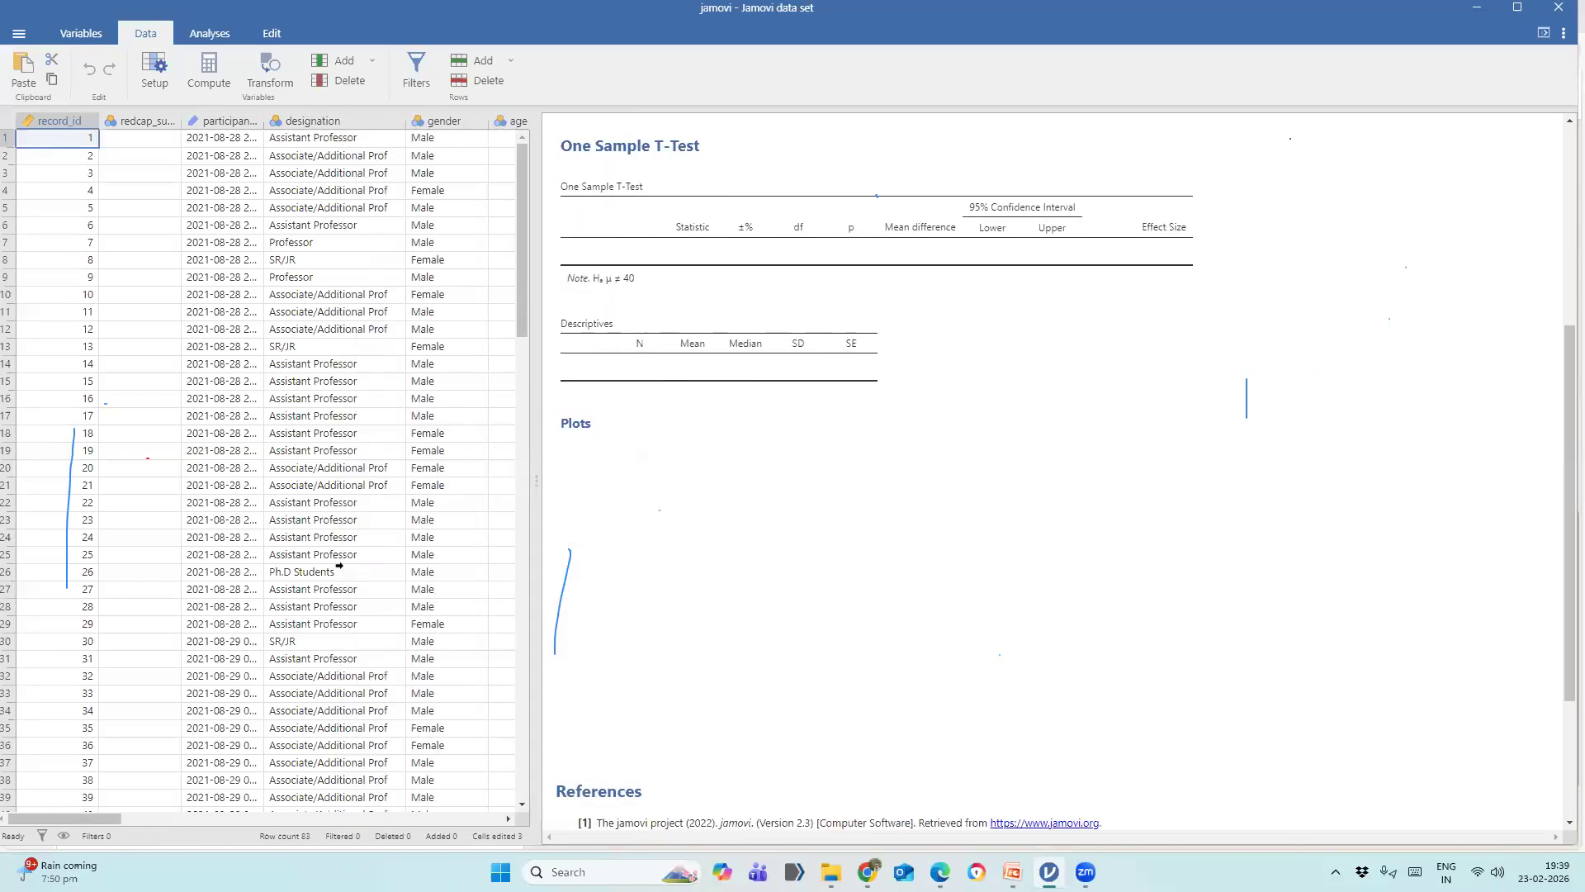
# Browse for a data file on this PC and open Jamovi data set.omv from the parametric test folder.
pyautogui.click(18, 38)
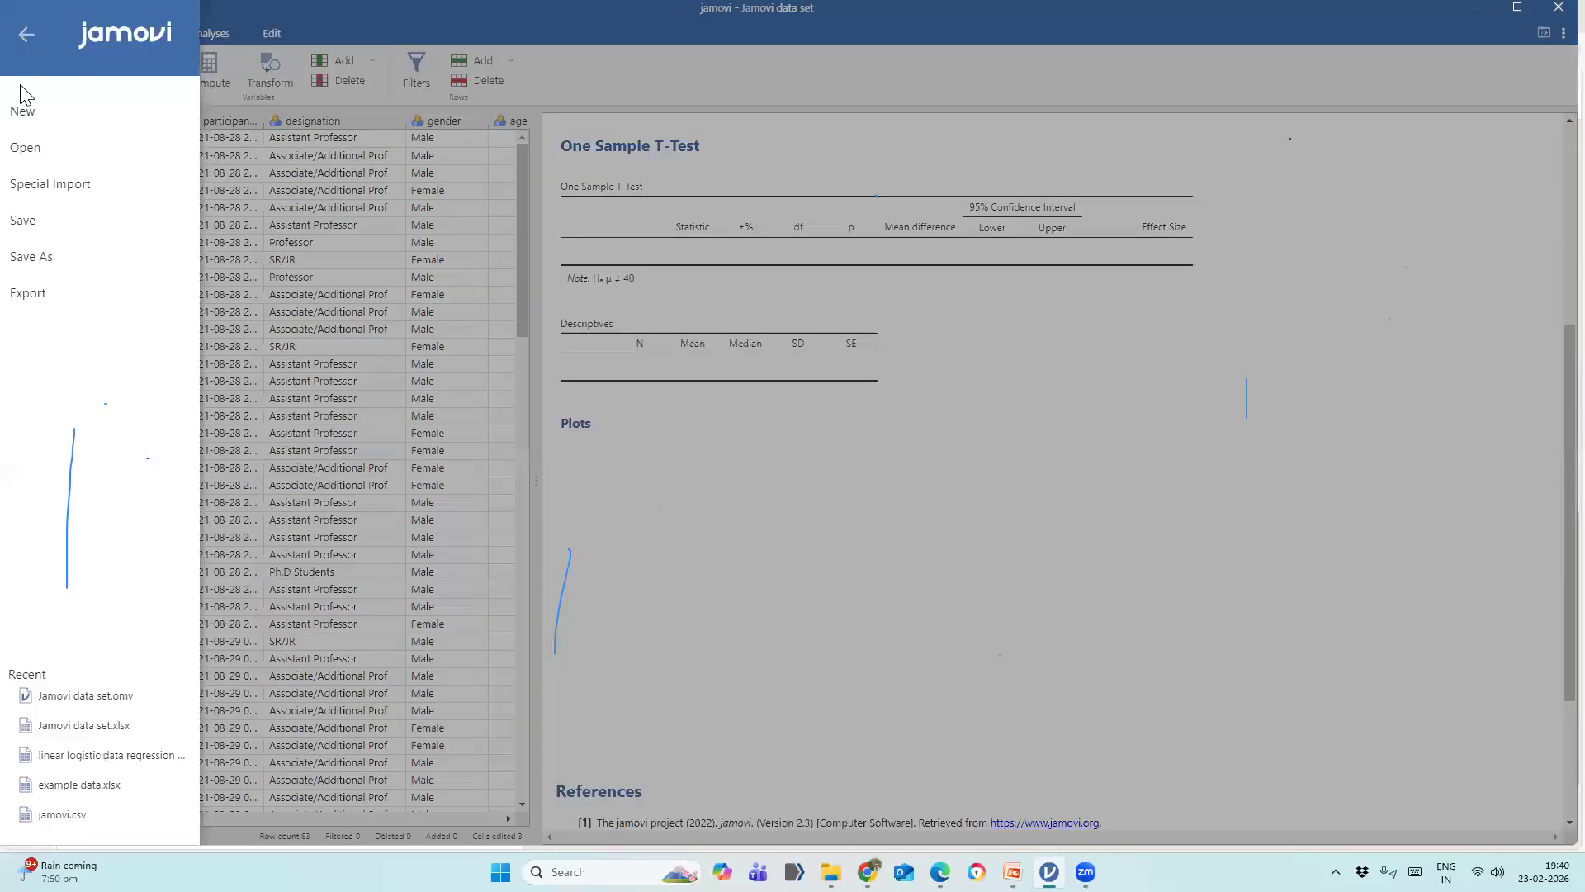
pyautogui.click(39, 153)
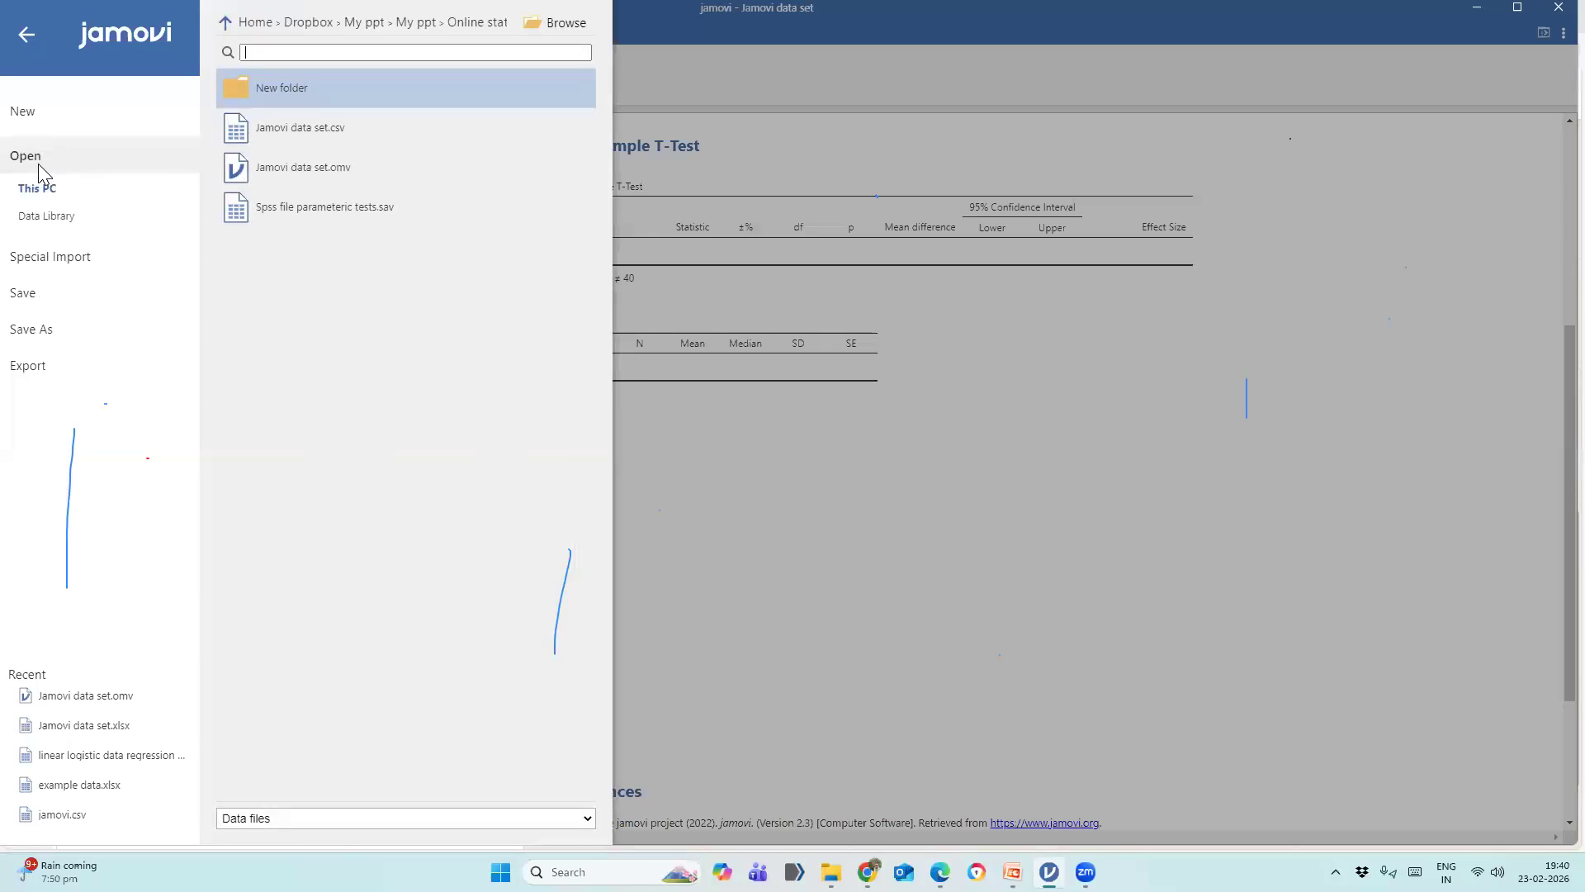
pyautogui.click(568, 25)
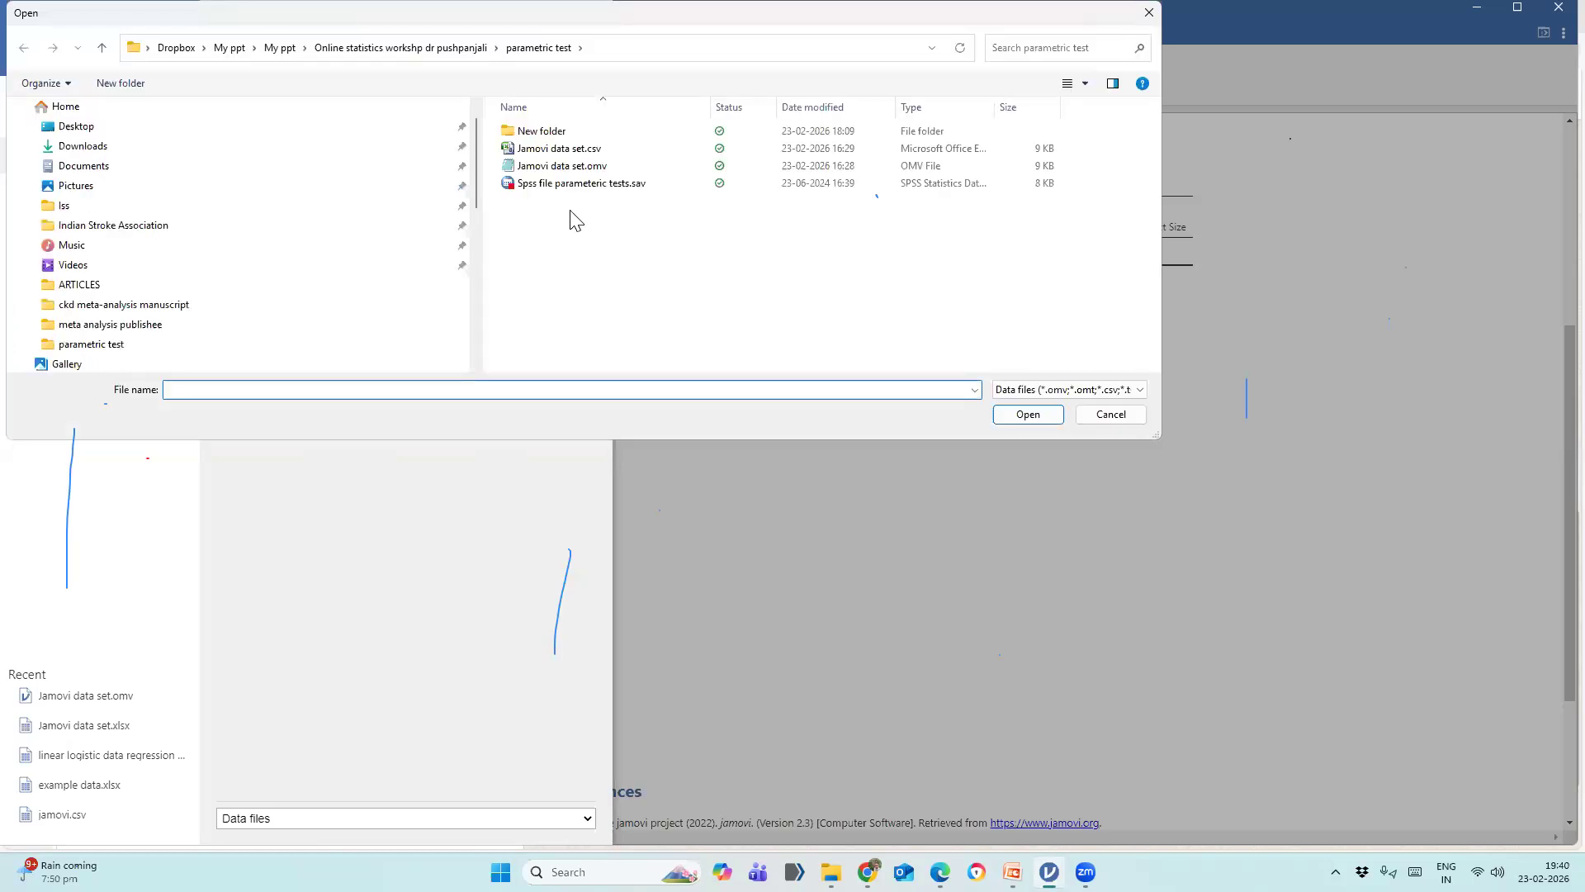
pyautogui.click(566, 169)
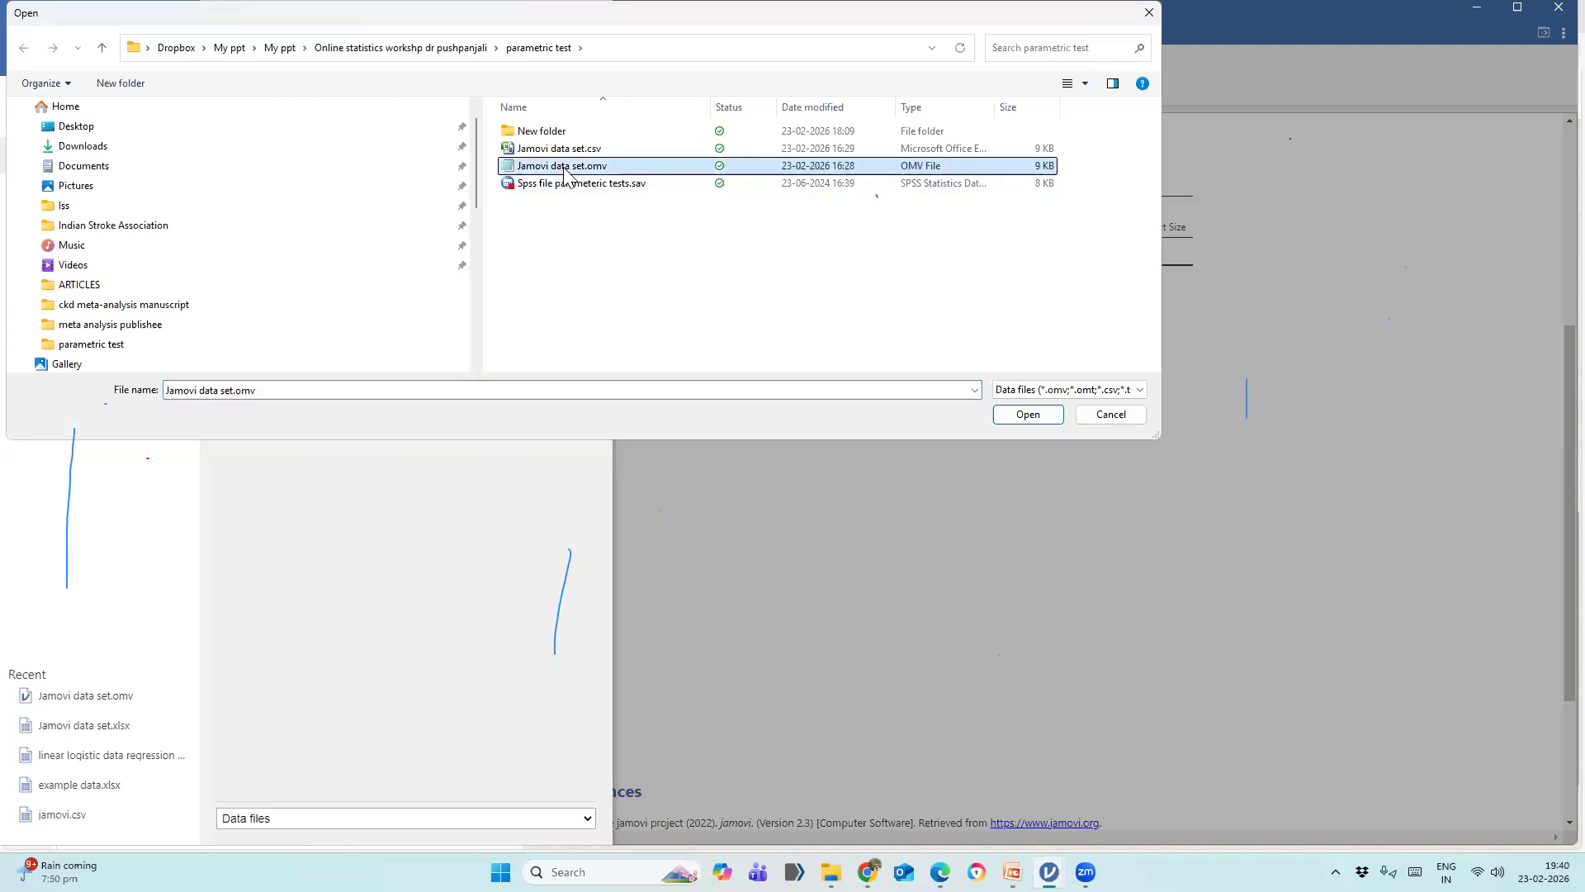
pyautogui.click(1028, 414)
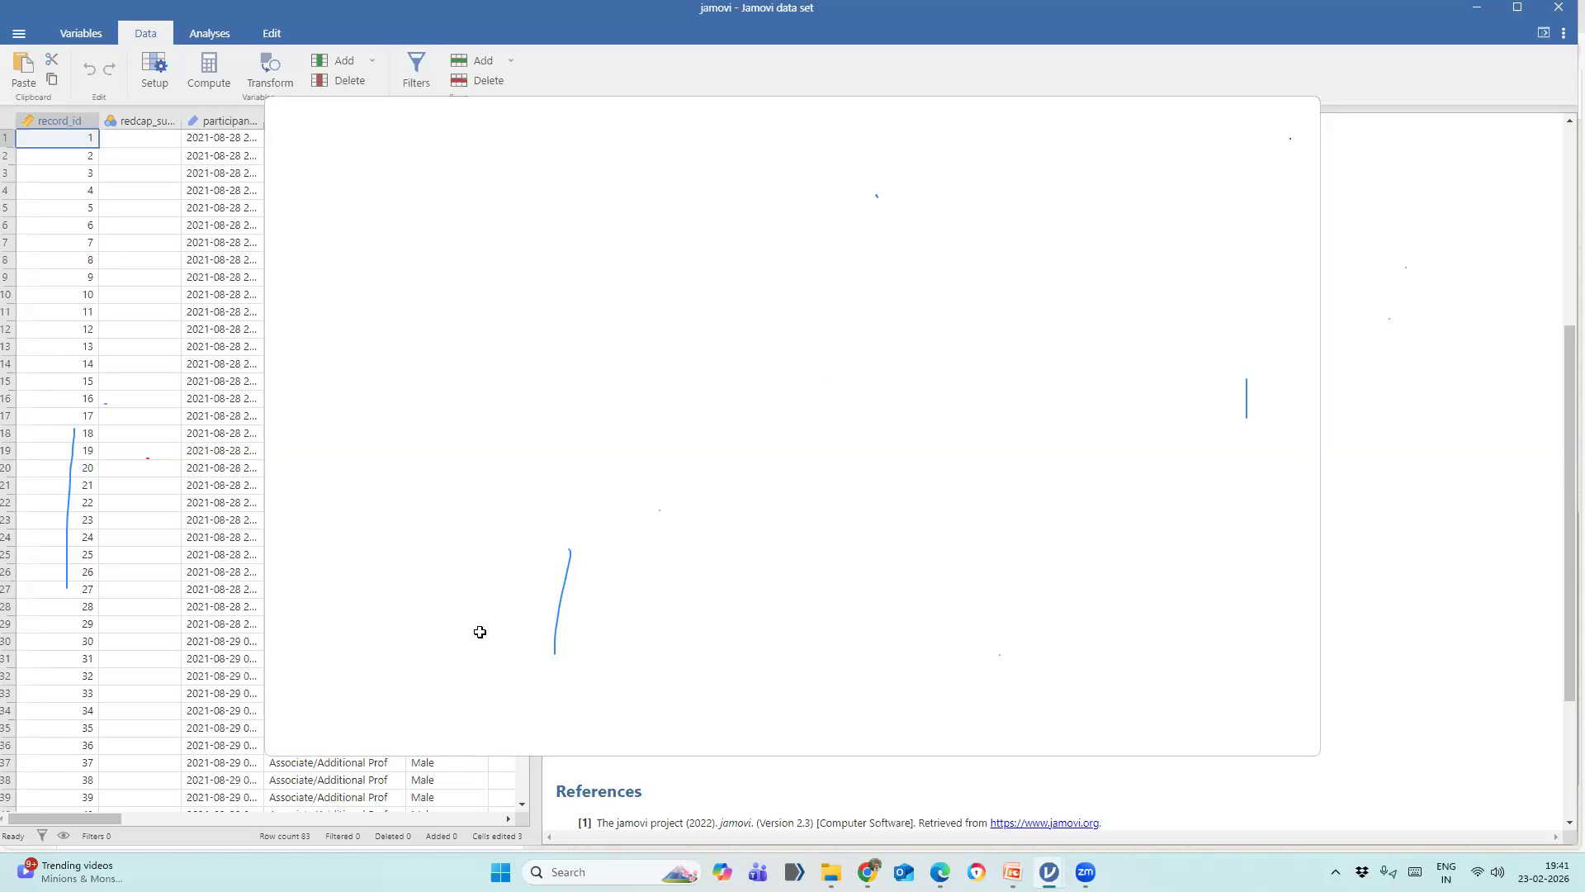
# Widen the data spreadsheet until the height and weight columns fit beside the results.
pyautogui.click(81, 295)
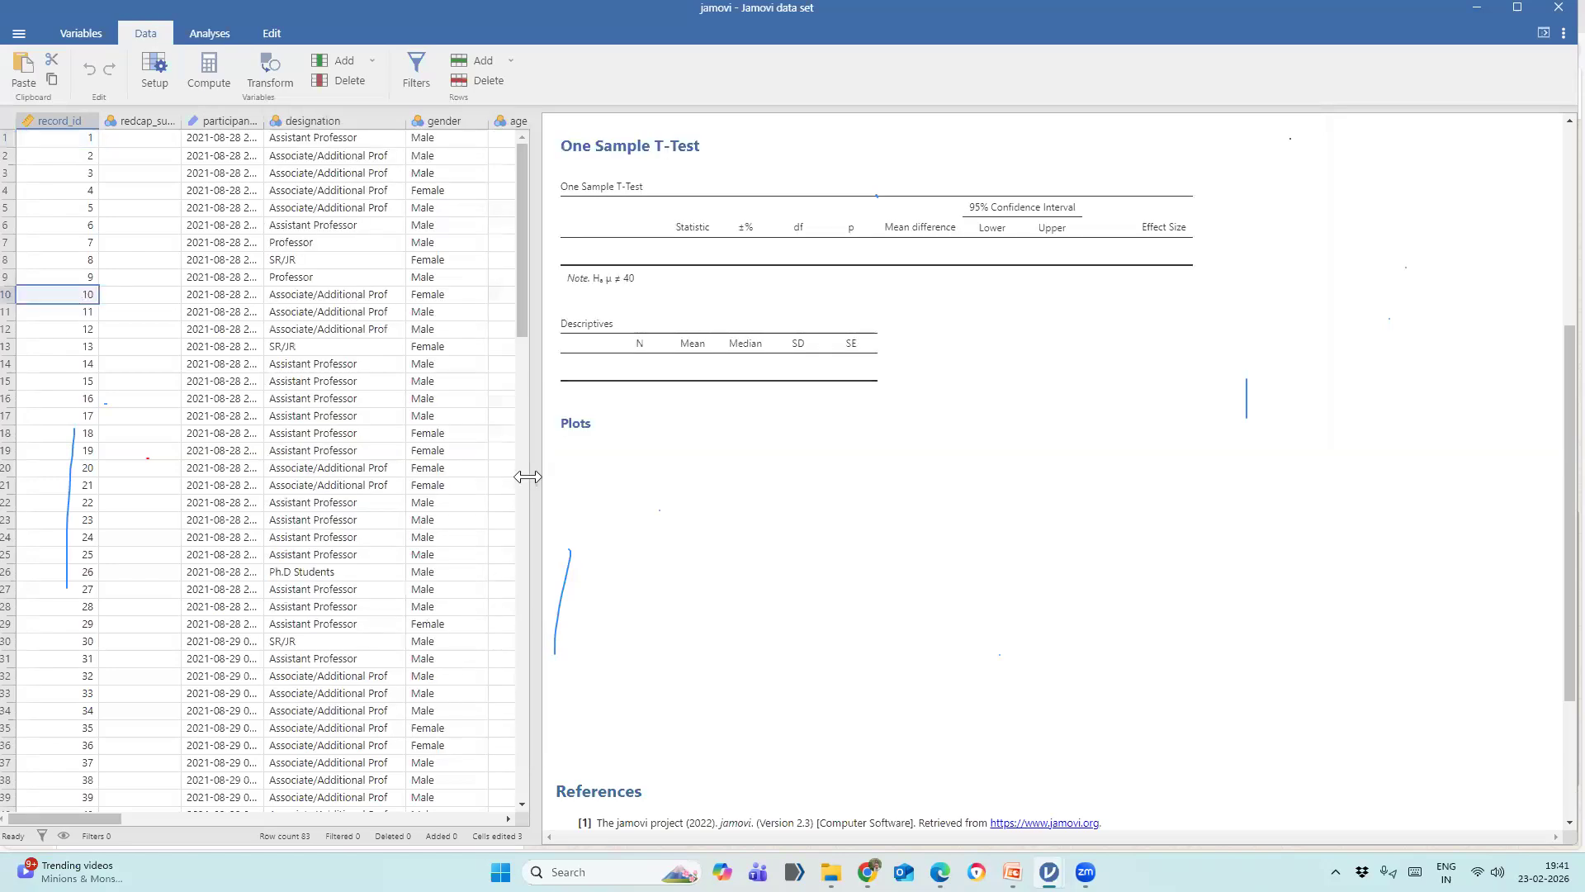
pyautogui.moveTo(526, 477); pyautogui.dragTo(676, 482)
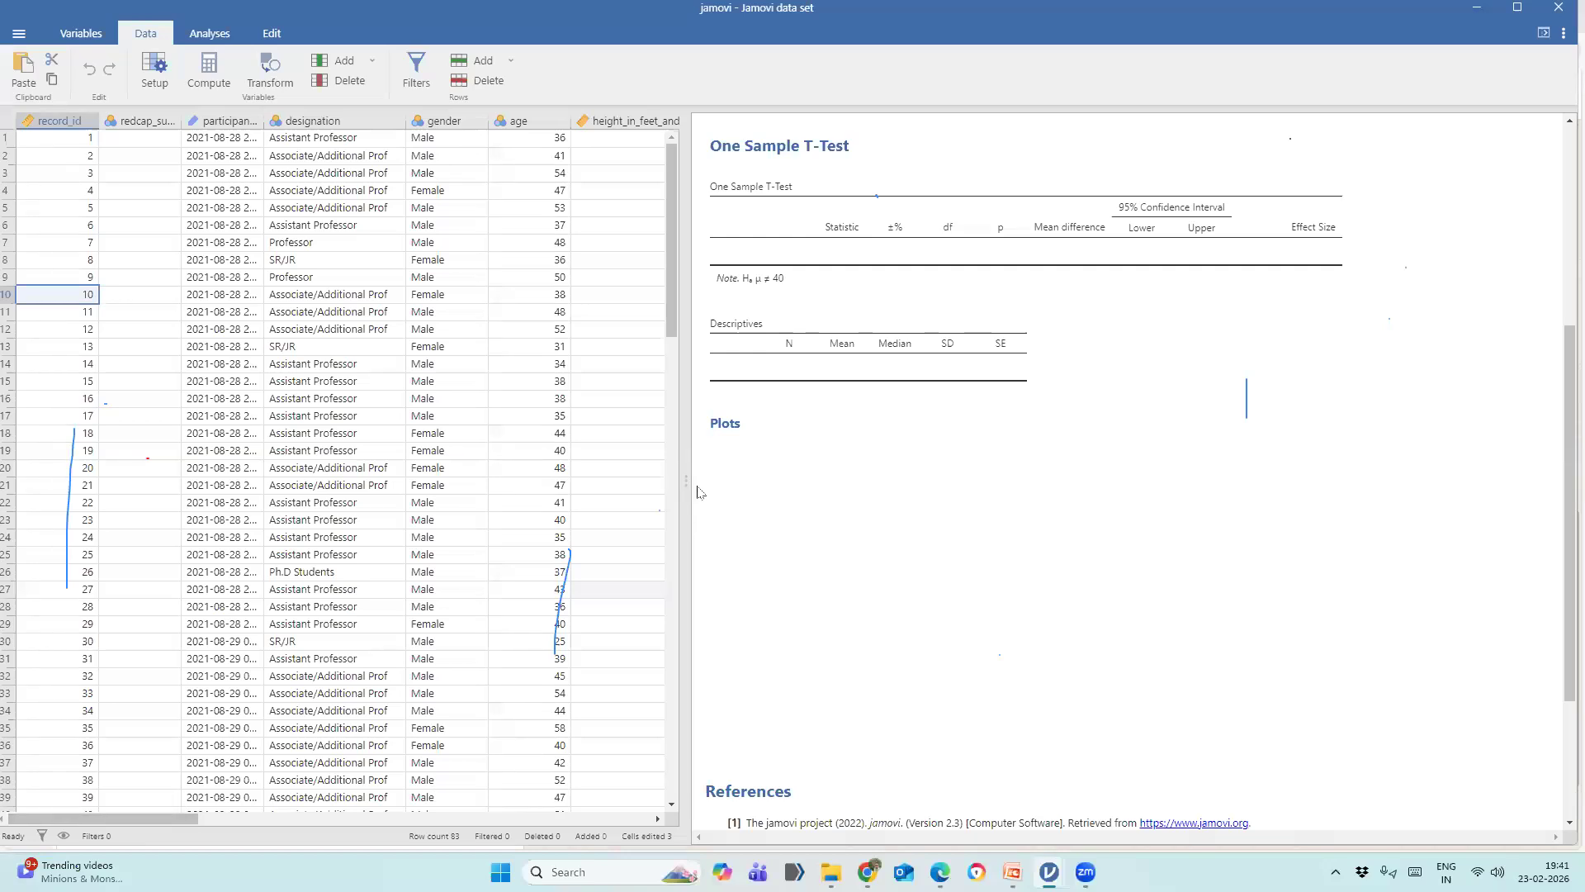
pyautogui.moveTo(684, 478); pyautogui.dragTo(965, 483)
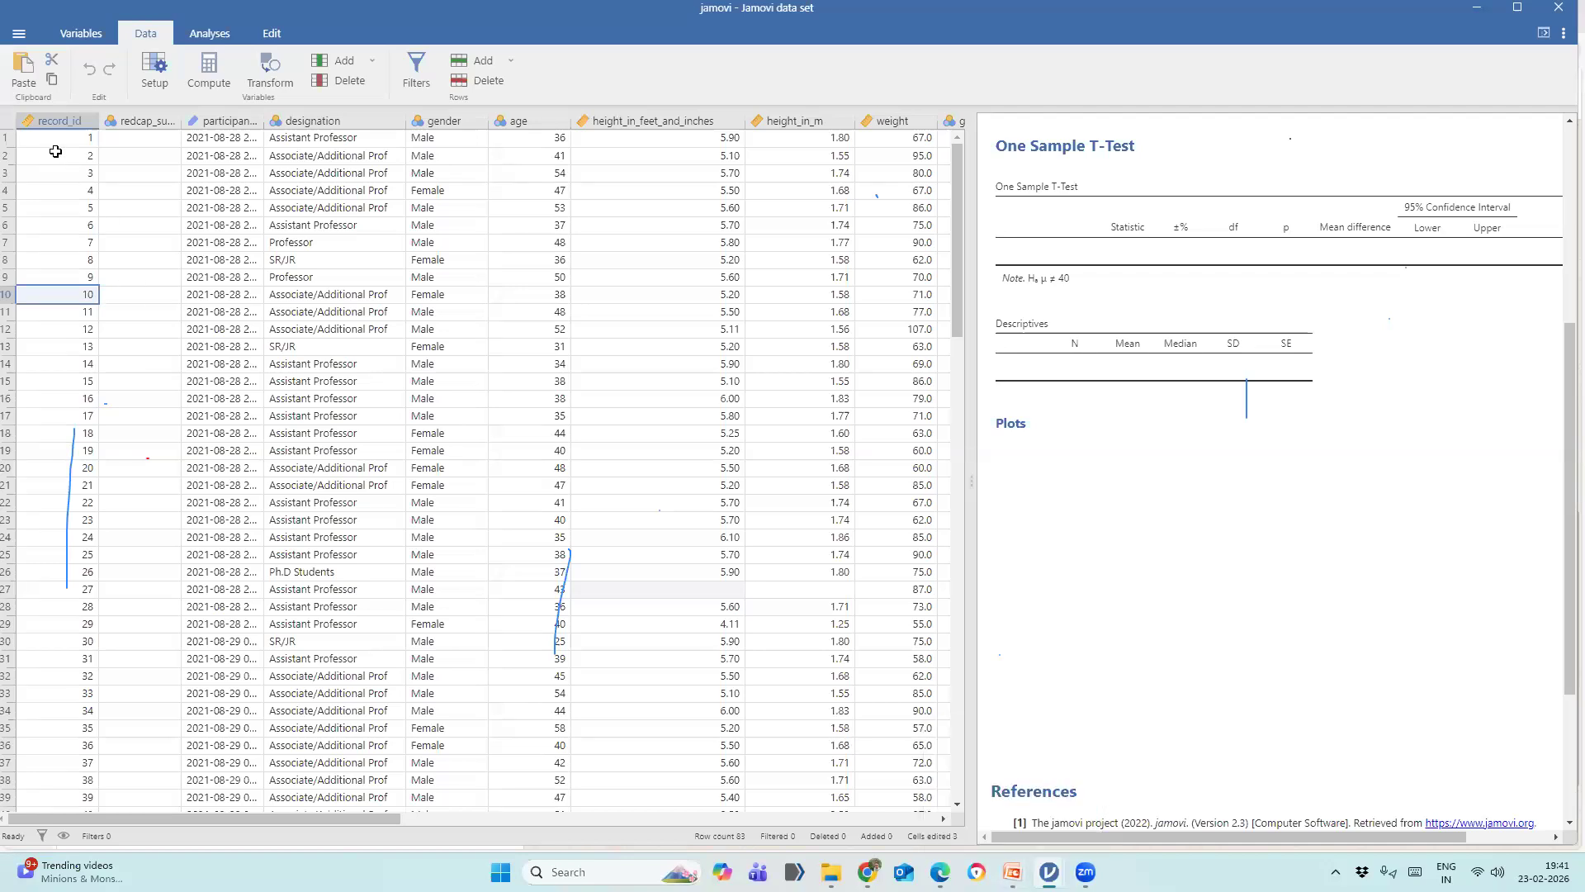
# Start a Descriptives analysis from the Exploration analyses and add age as its variable.
pyautogui.click(209, 36)
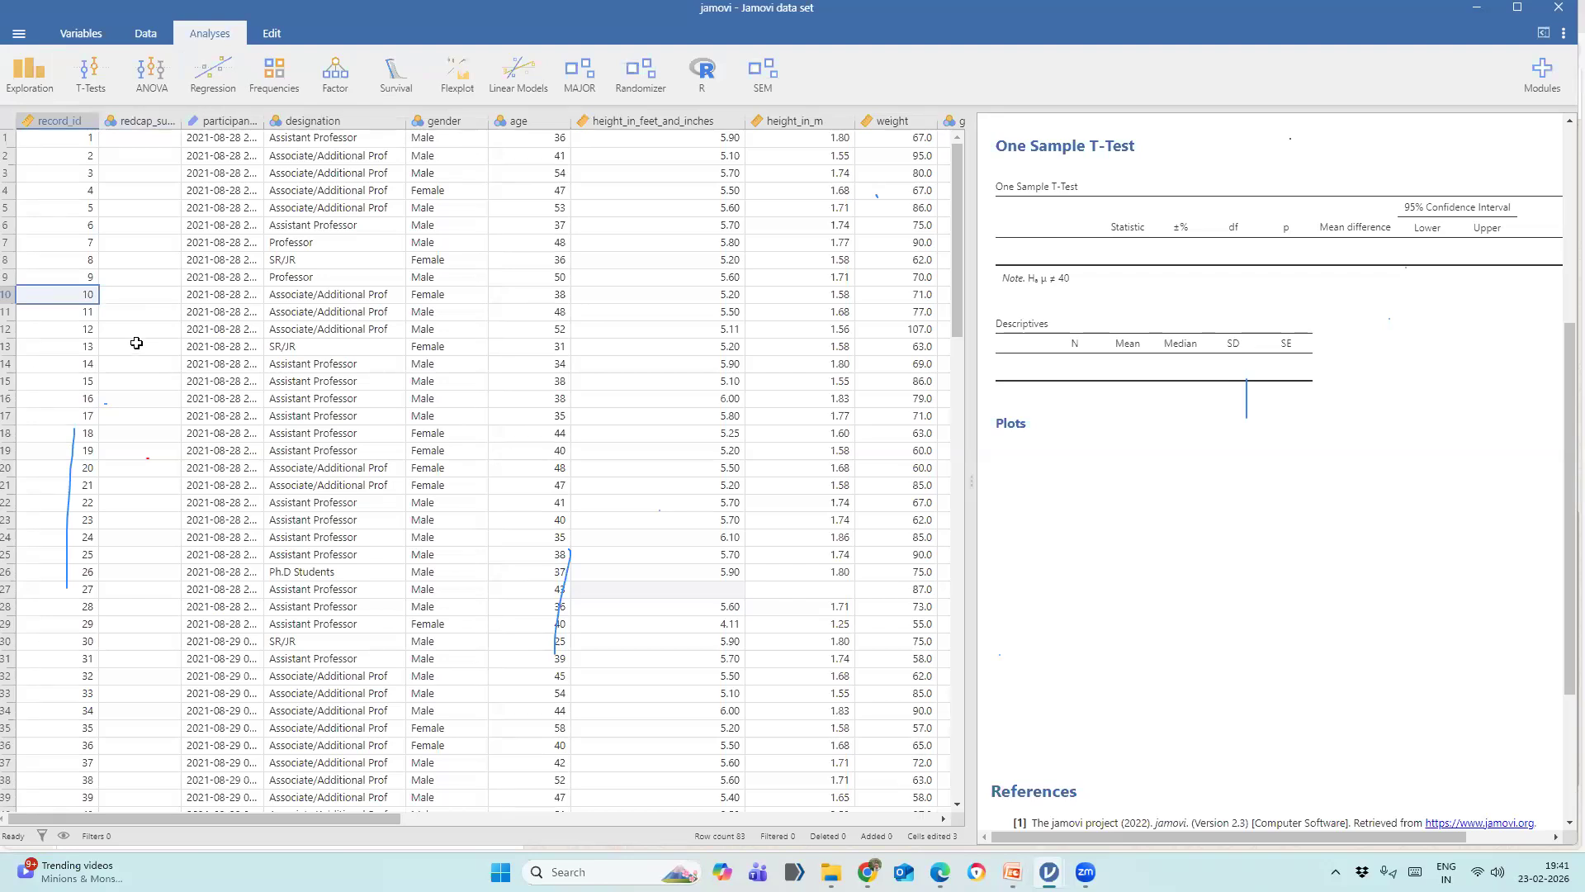
pyautogui.click(30, 88)
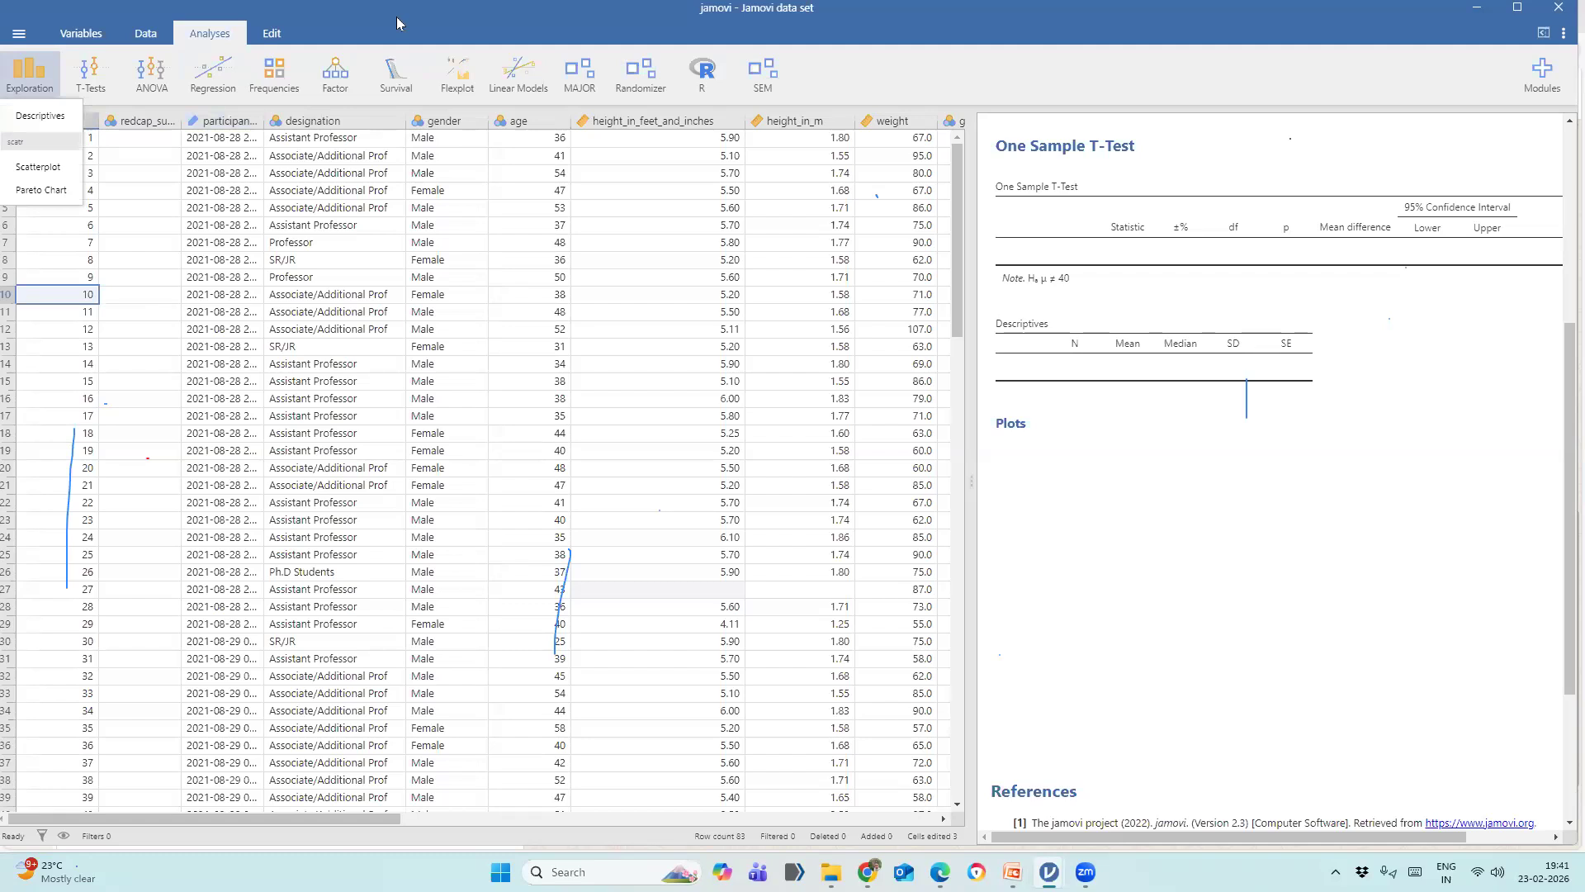
pyautogui.click(29, 88)
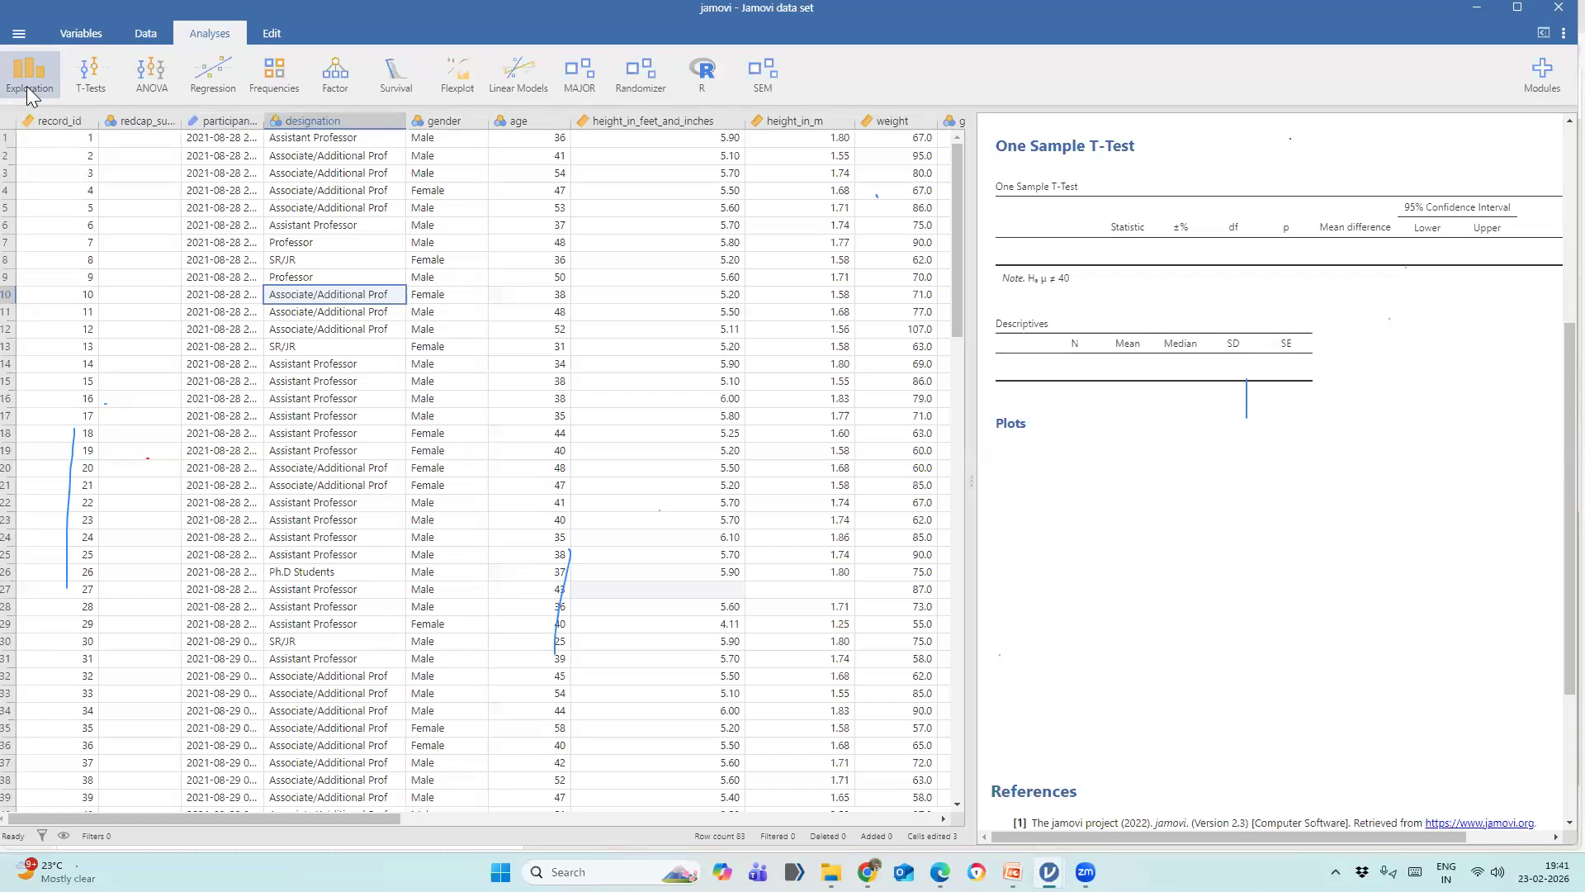
pyautogui.click(30, 88)
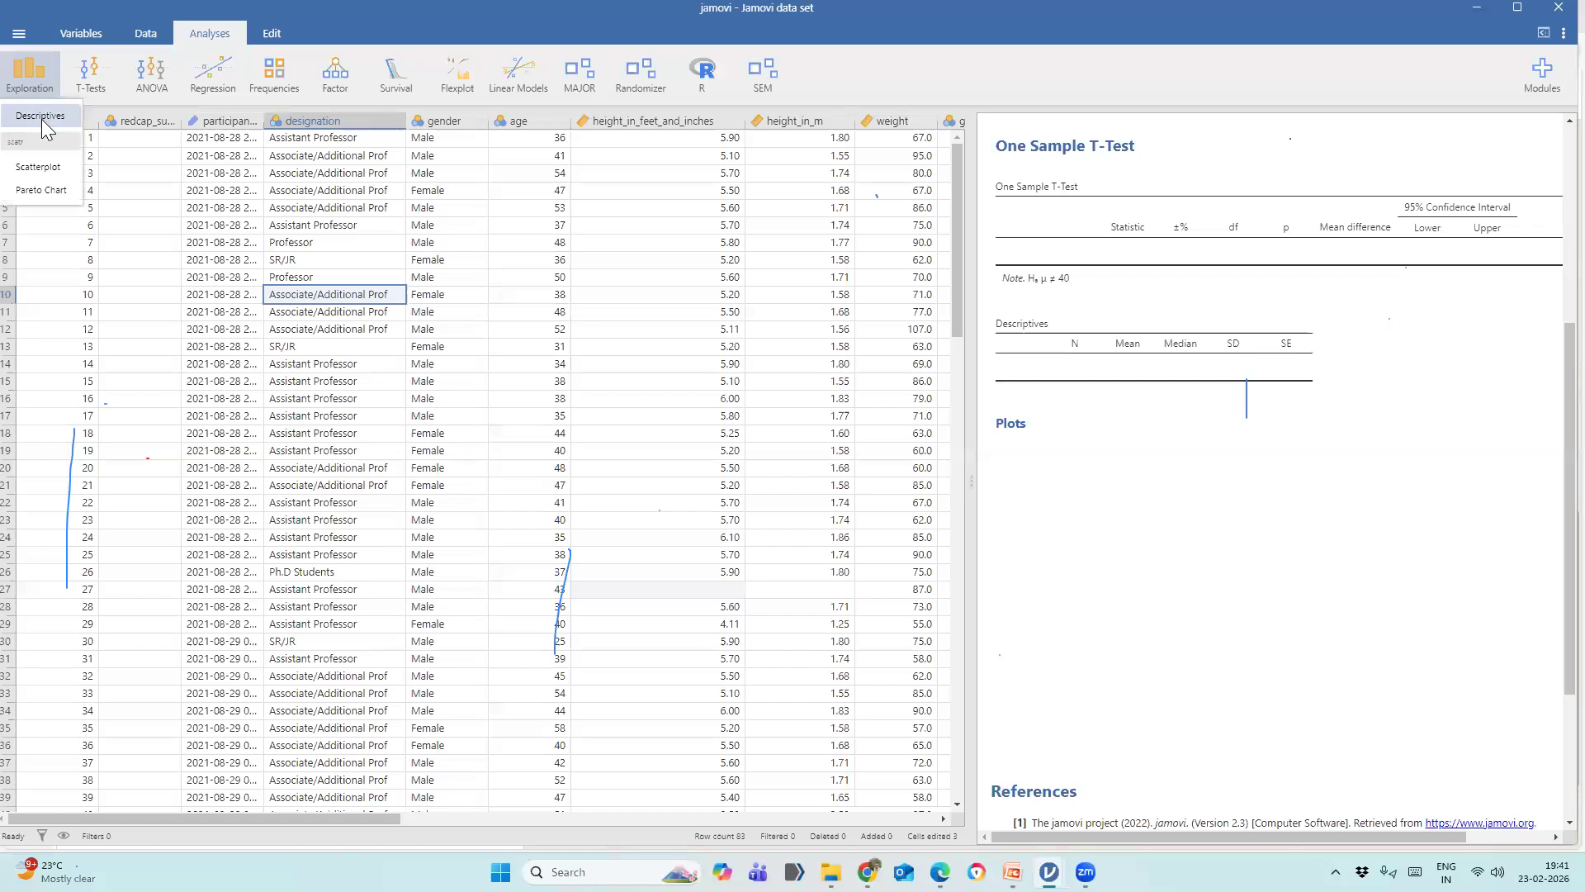
pyautogui.click(41, 119)
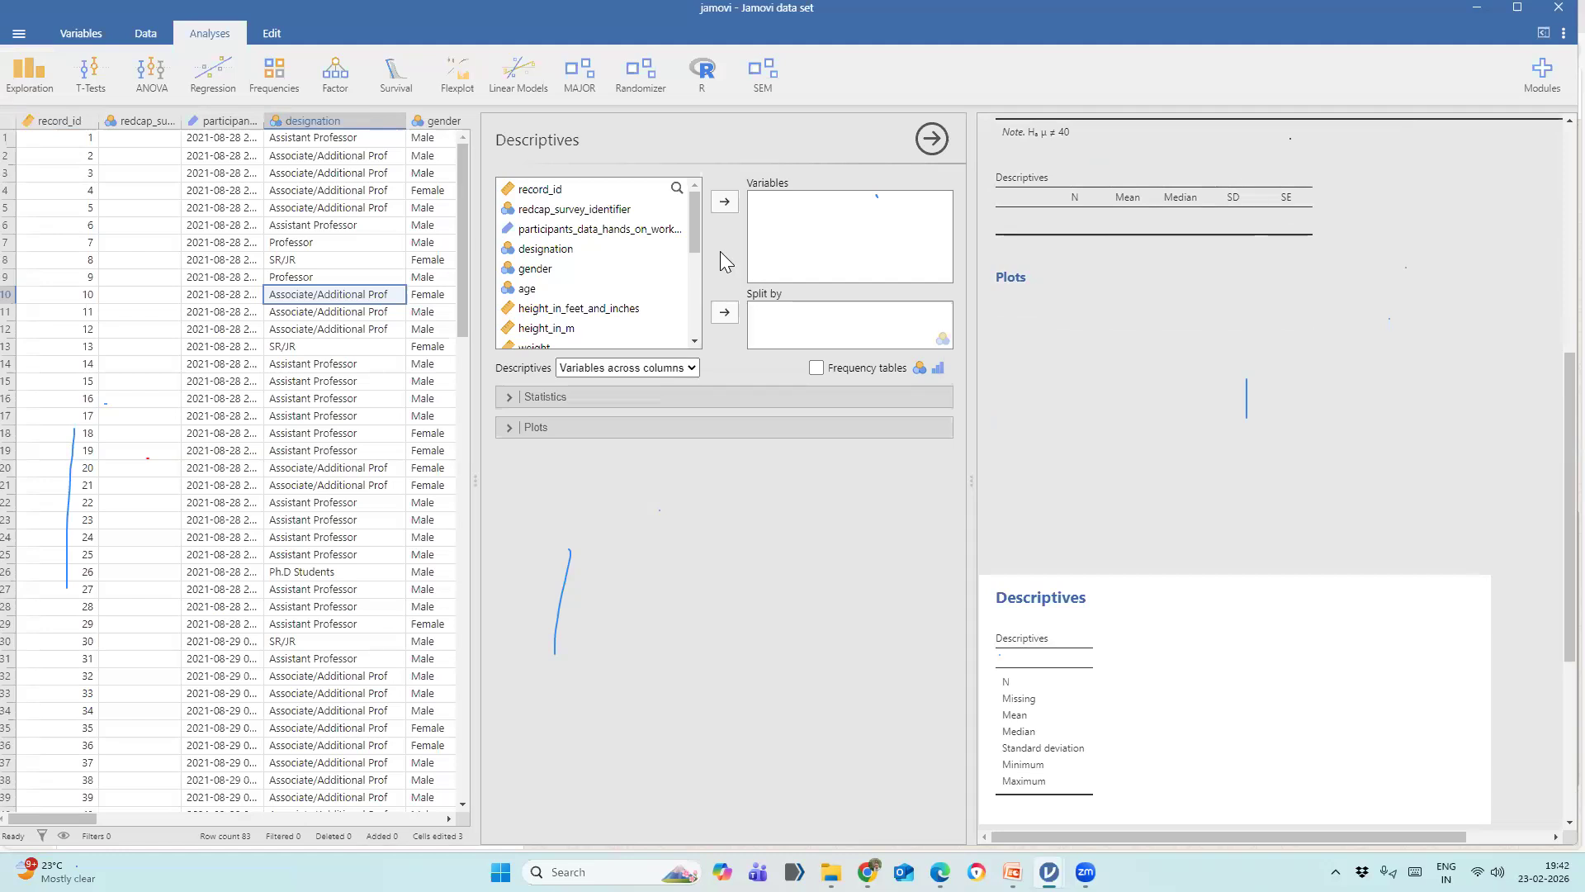
pyautogui.click(528, 293)
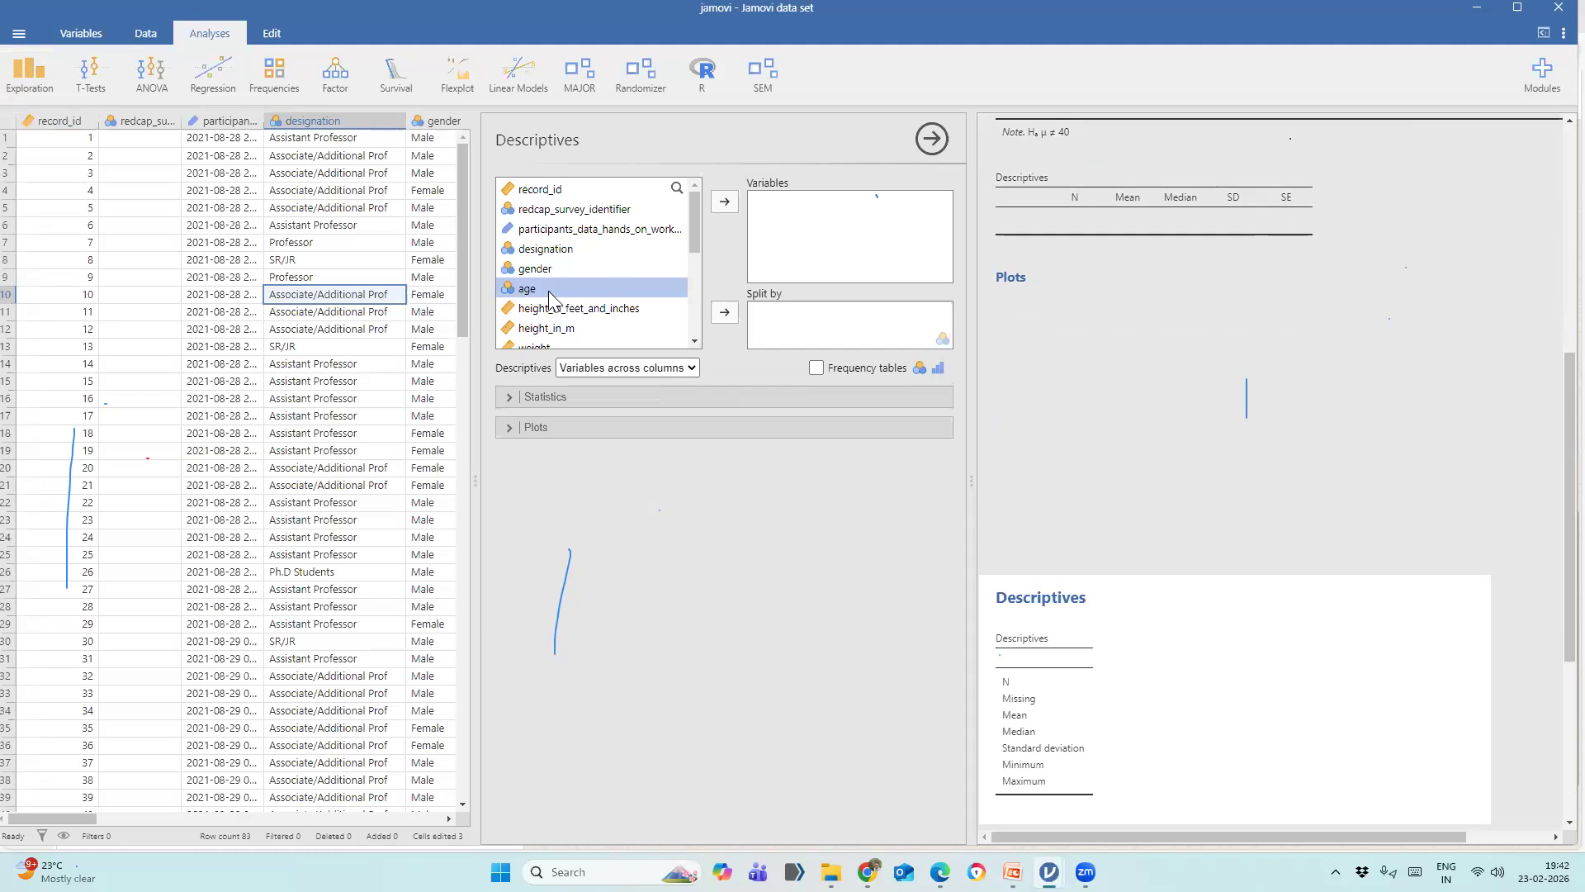
pyautogui.click(725, 205)
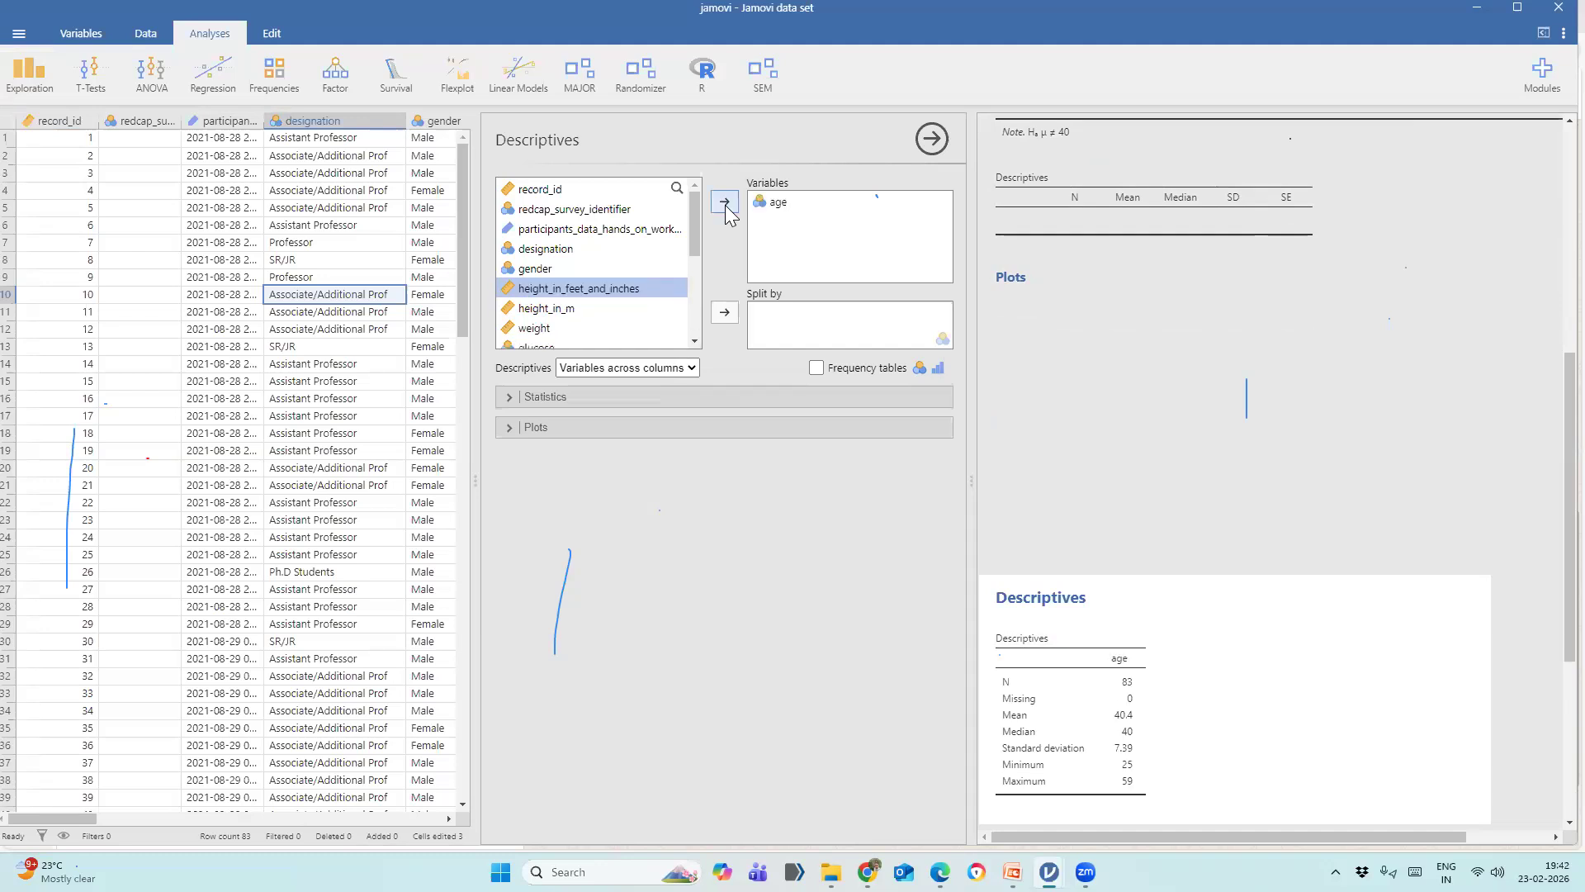
# Give the results area more room and add IQR and the Shapiro-Wilk normality test to the age descriptives.
pyautogui.moveTo(974, 445); pyautogui.dragTo(847, 427)
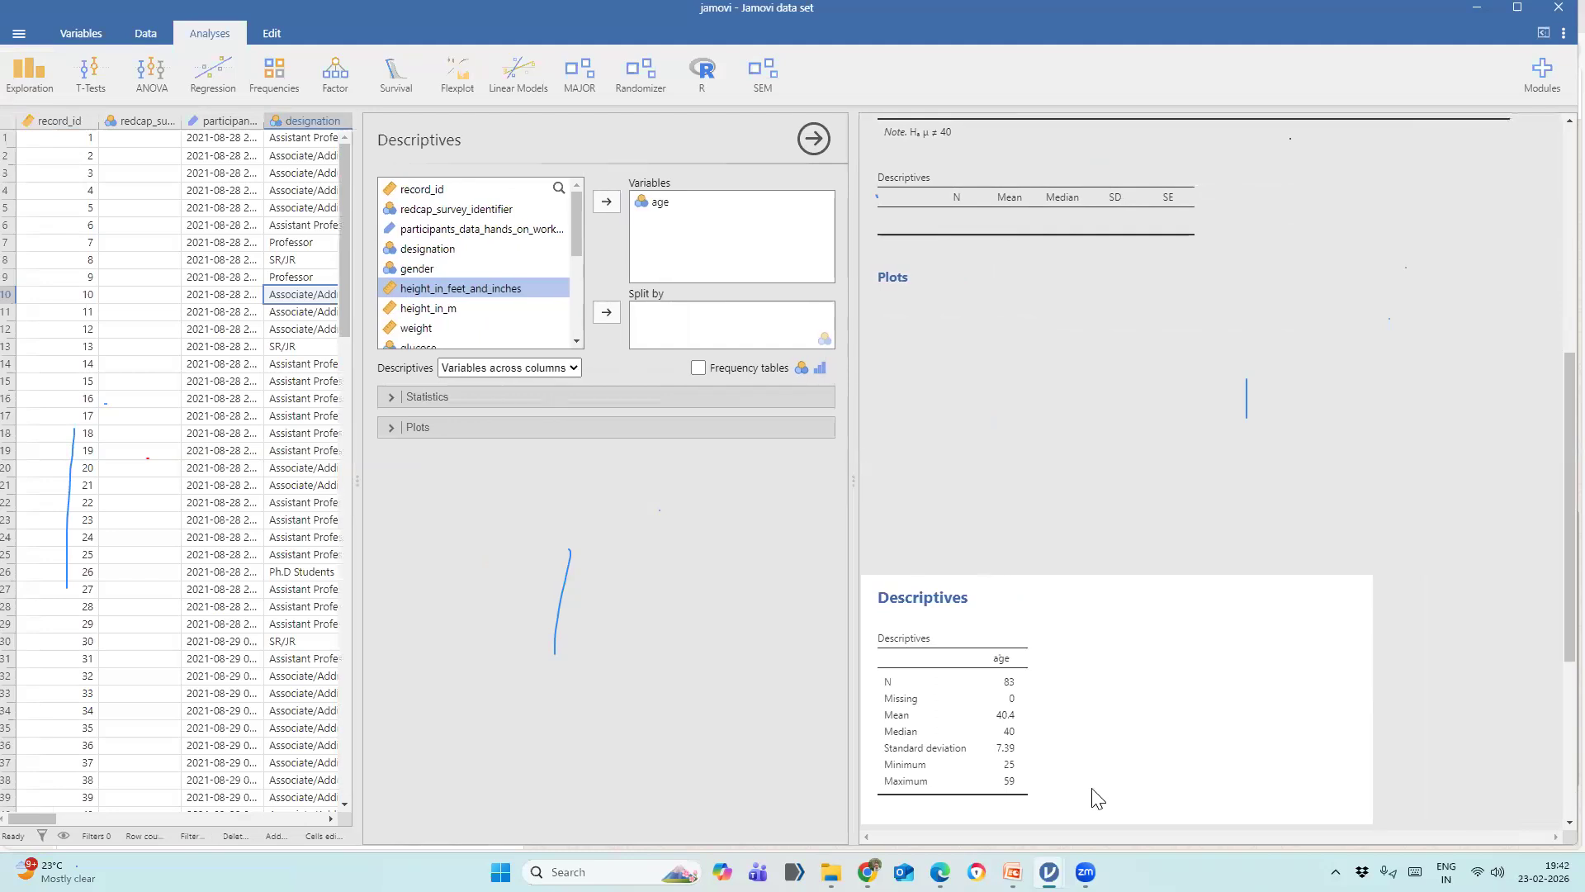
pyautogui.scroll(-4, 1076, 726)
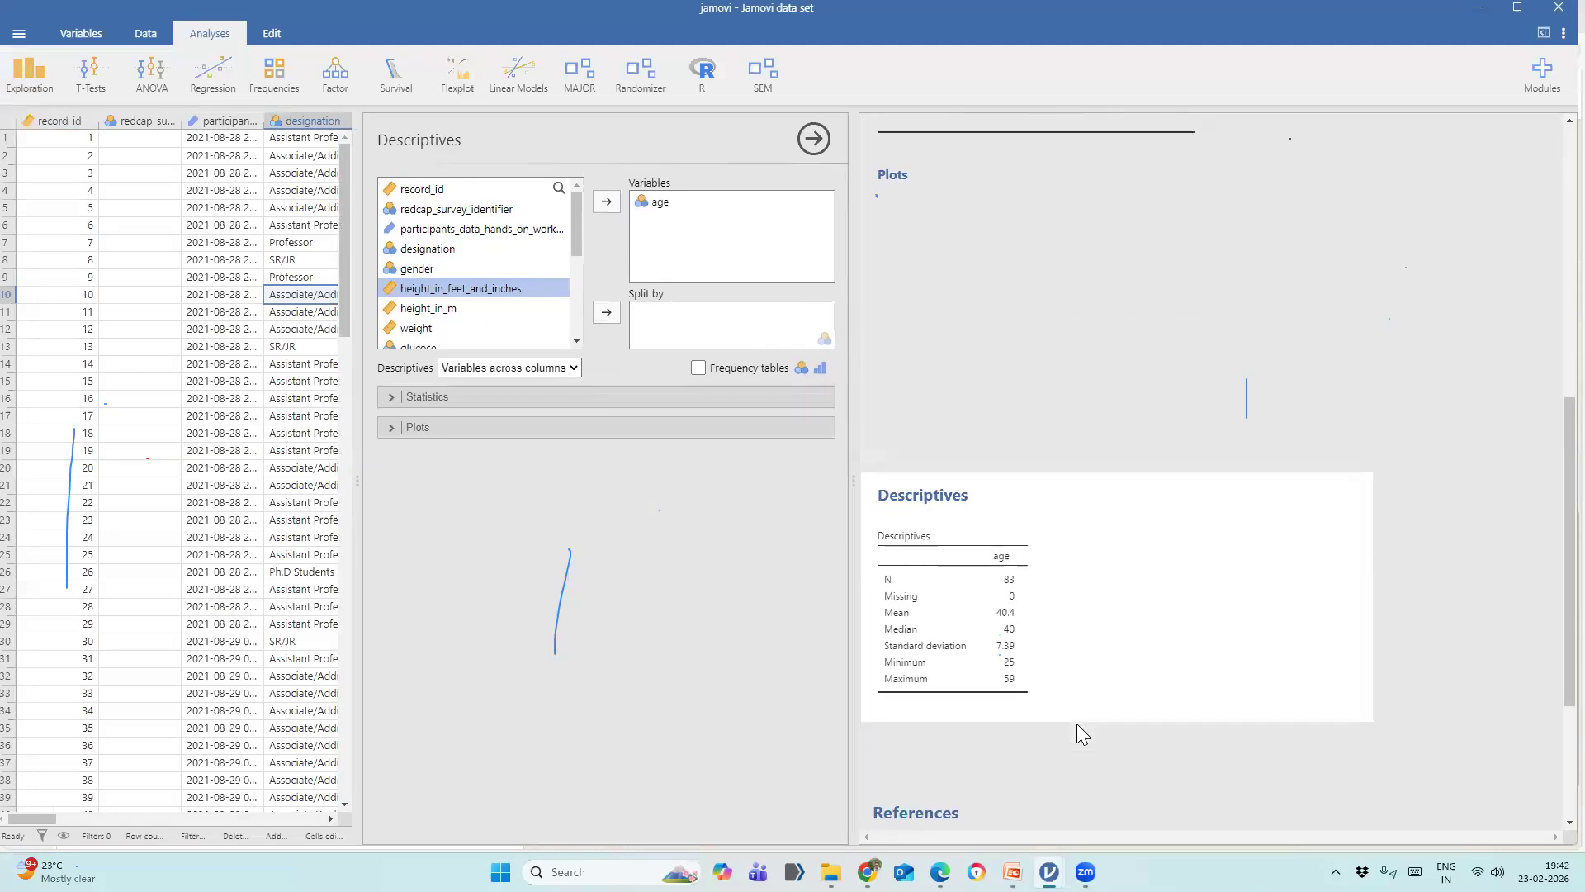
pyautogui.moveTo(848, 478); pyautogui.dragTo(742, 477)
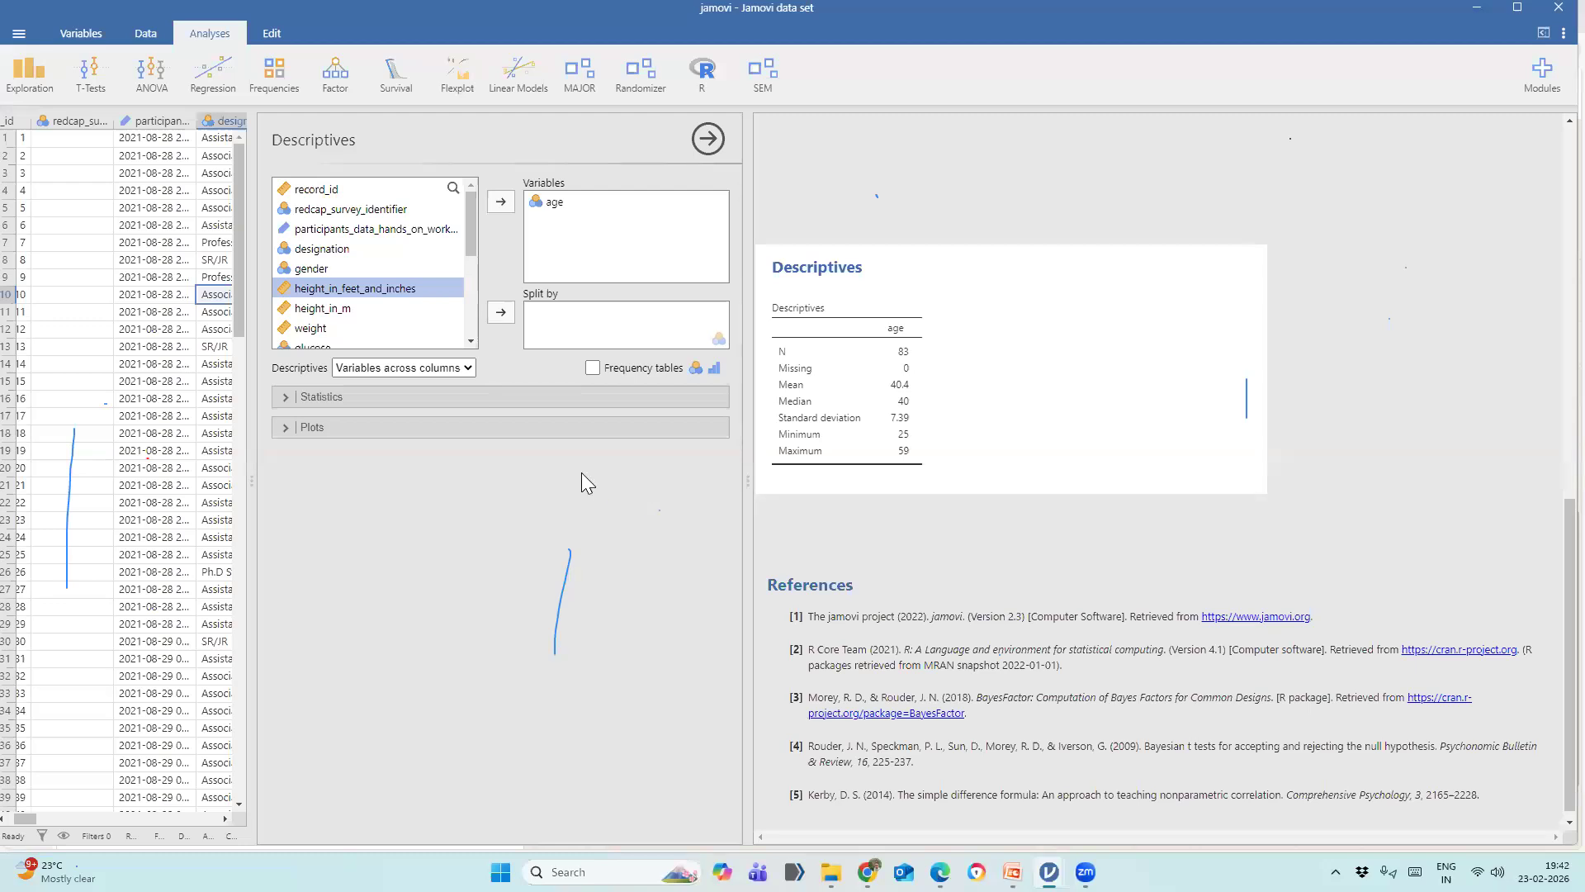
pyautogui.click(419, 403)
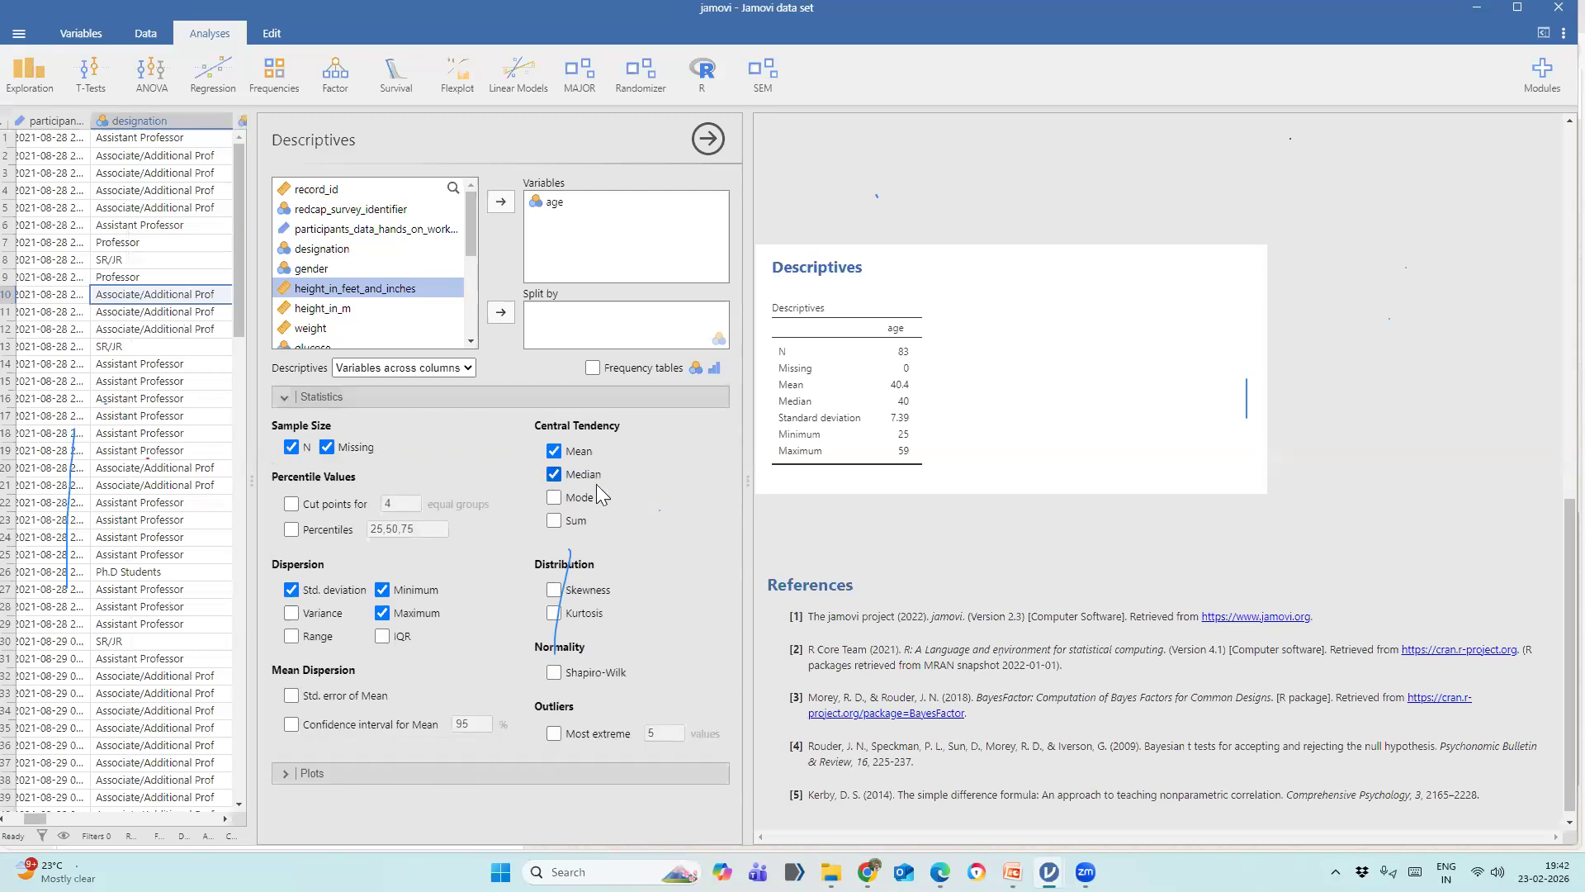
pyautogui.moveTo(752, 482); pyautogui.dragTo(799, 480)
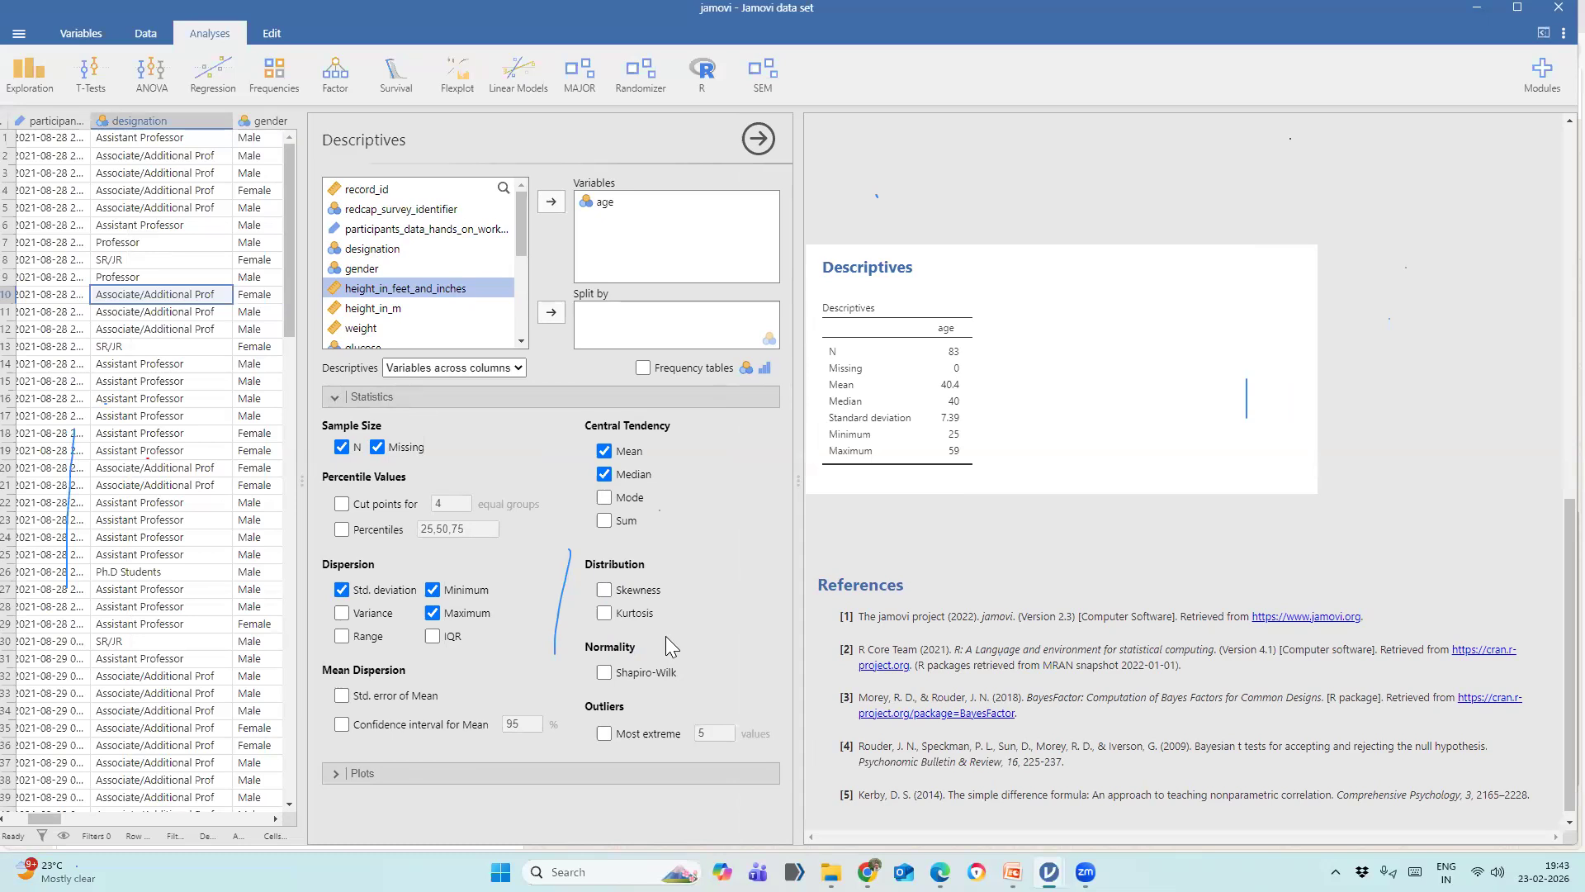
pyautogui.moveTo(800, 478); pyautogui.dragTo(631, 472)
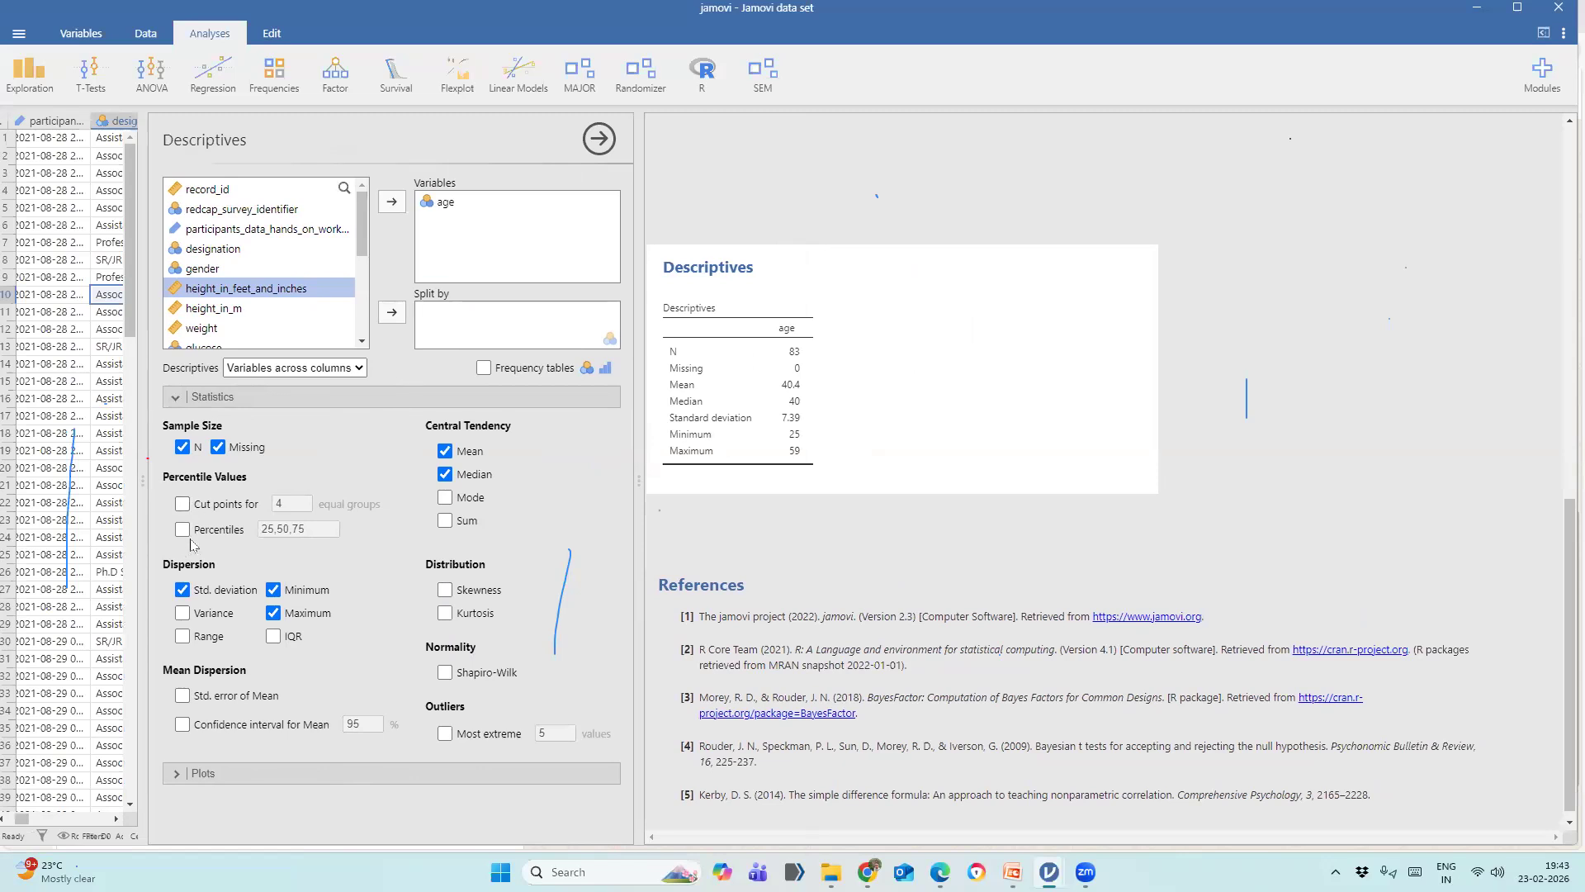
pyautogui.click(272, 639)
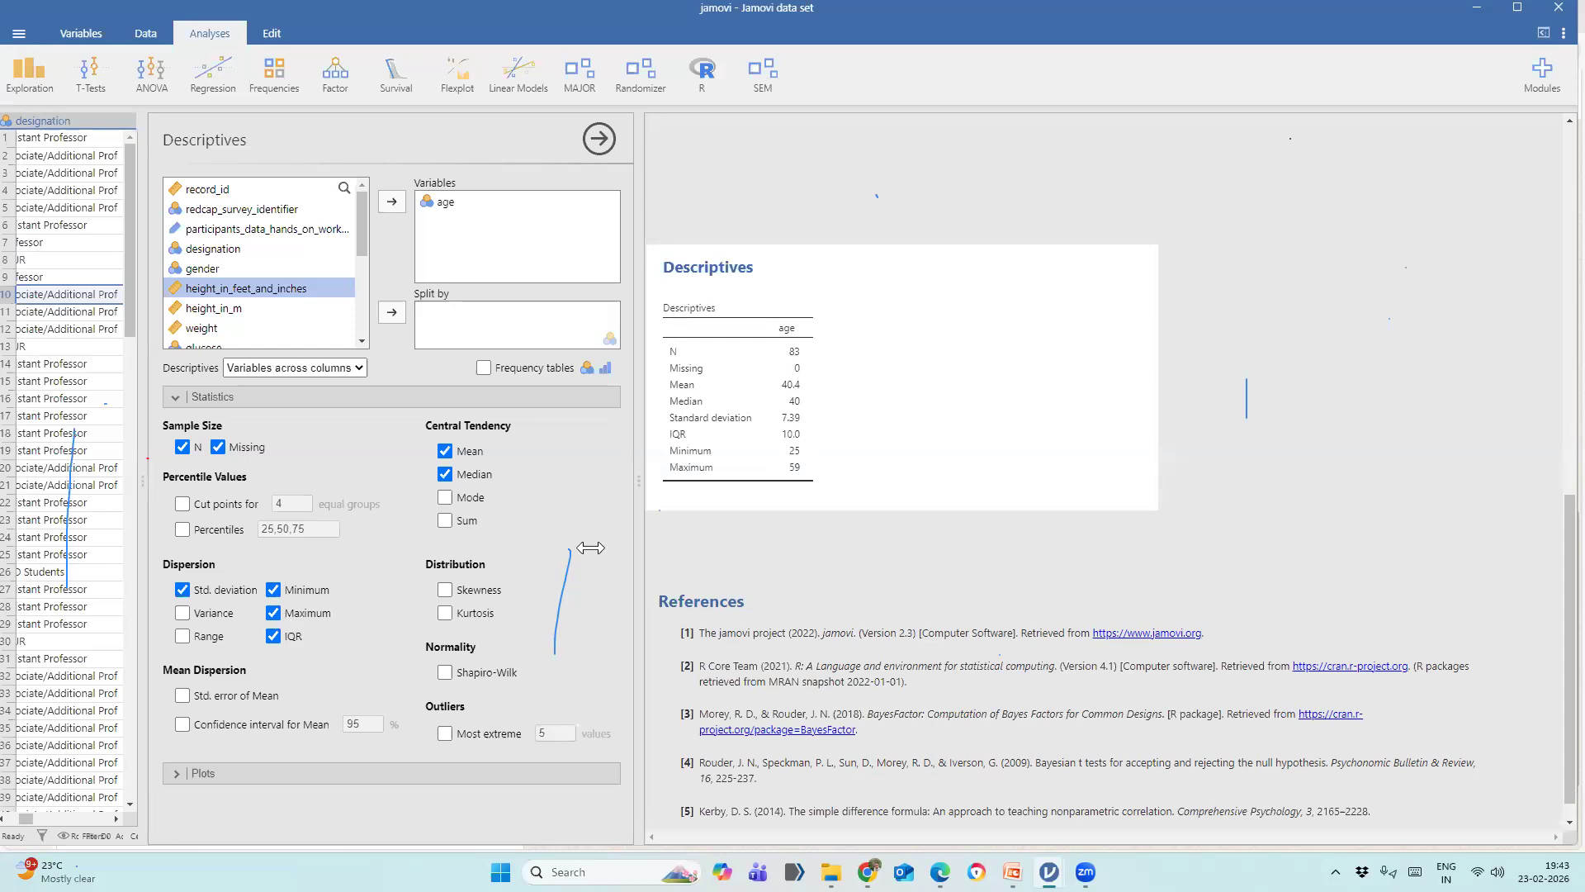
pyautogui.click(440, 672)
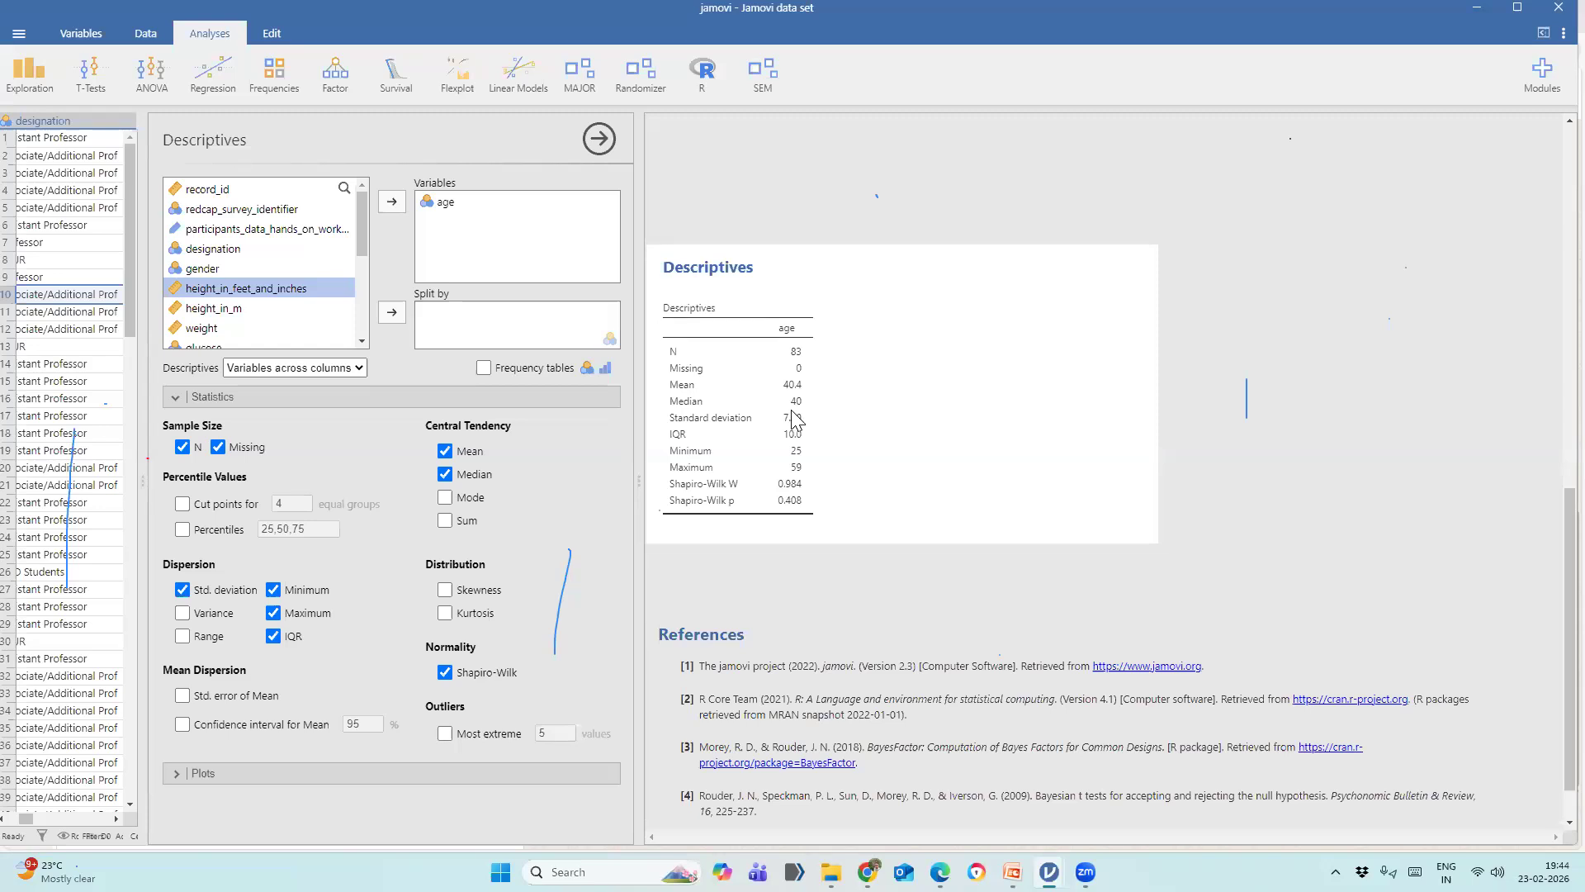
pyautogui.moveTo(645, 432); pyautogui.dragTo(734, 473)
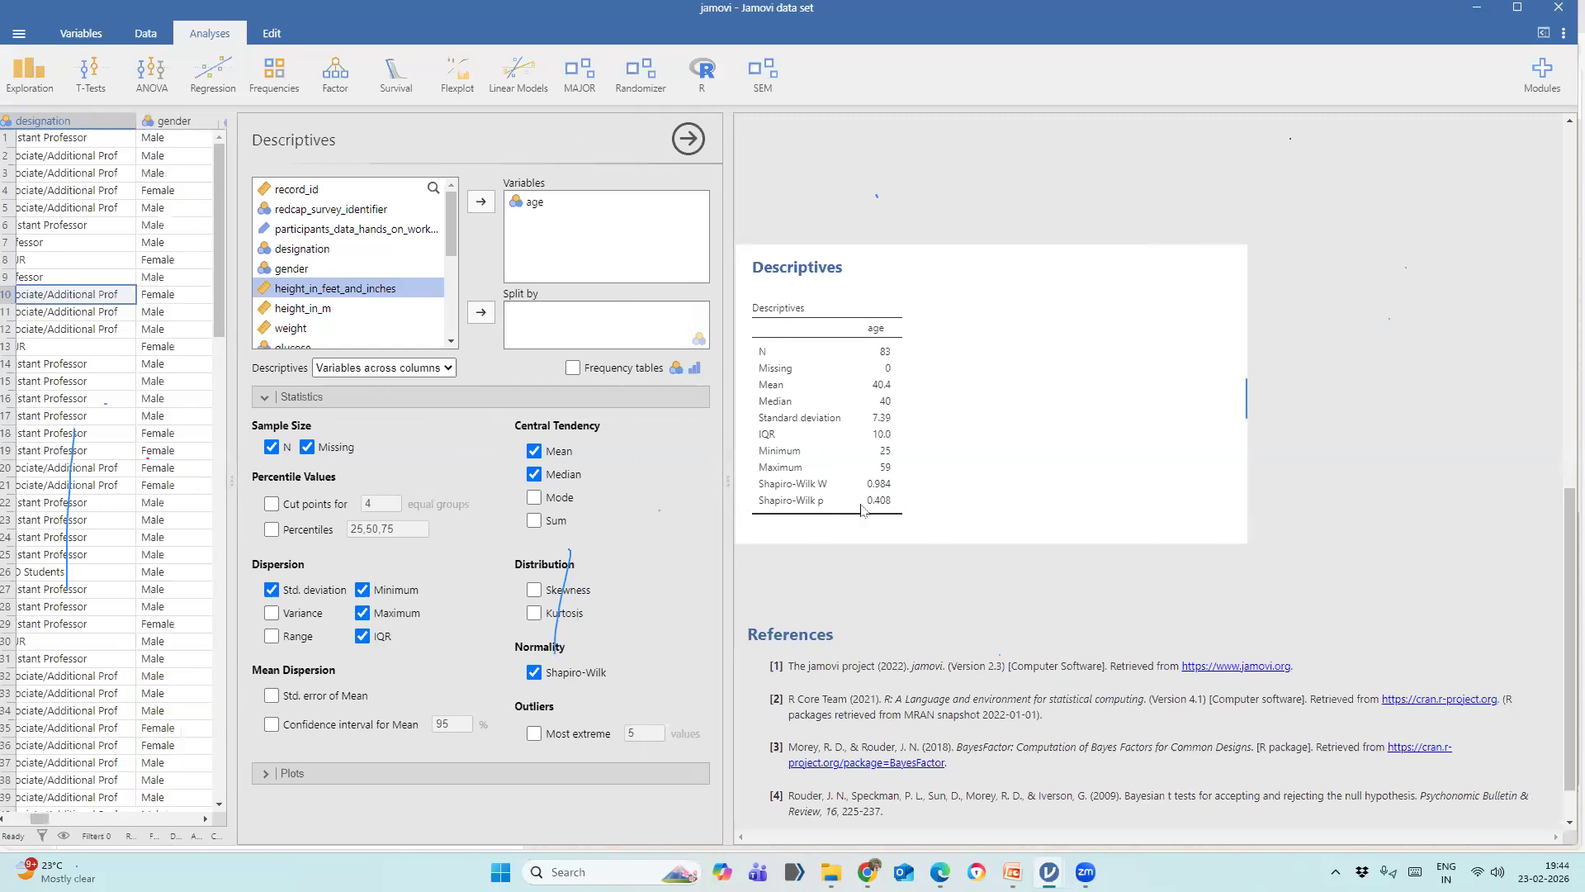
# Add a histogram of age to the Descriptives analysis and review the plot alongside the statistics table.
pyautogui.click(611, 771)
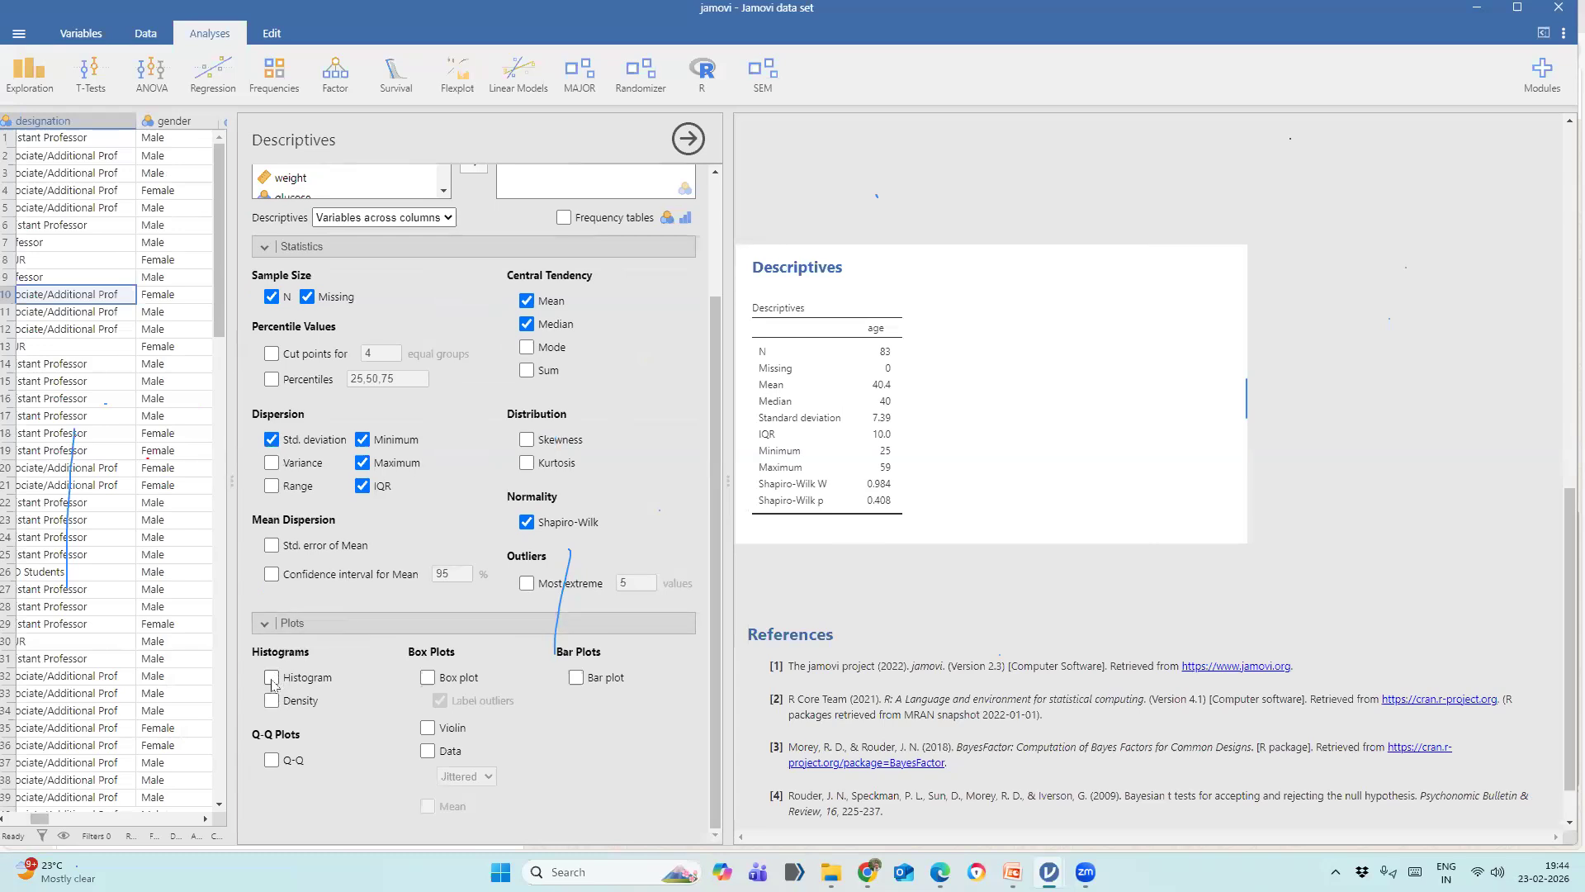
pyautogui.click(272, 678)
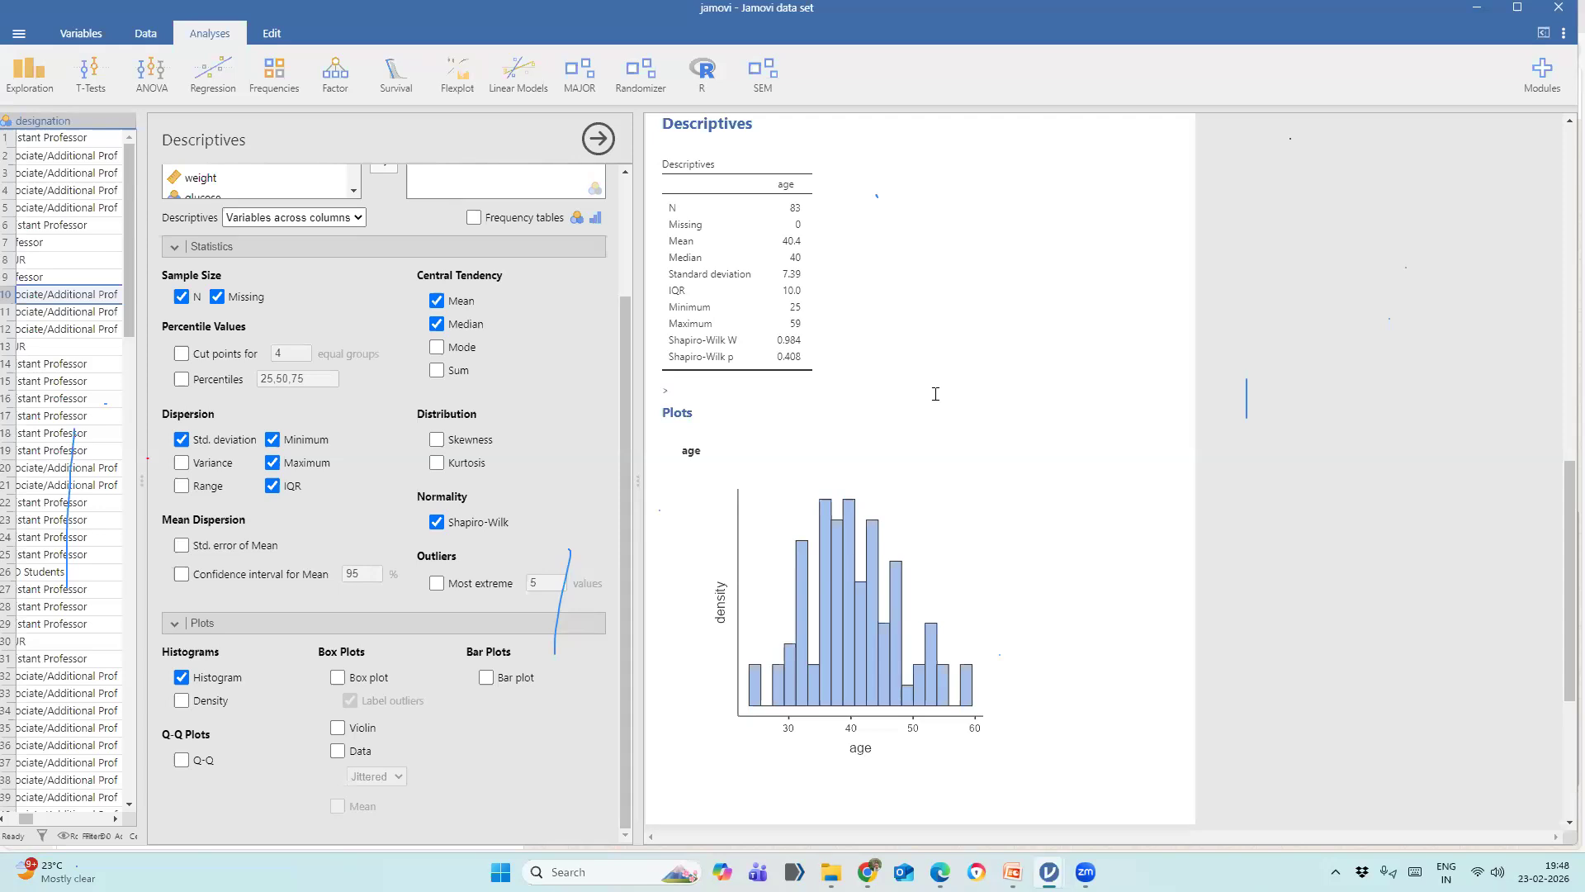
pyautogui.scroll(-3, 936, 394)
pyautogui.scroll(1, 936, 401)
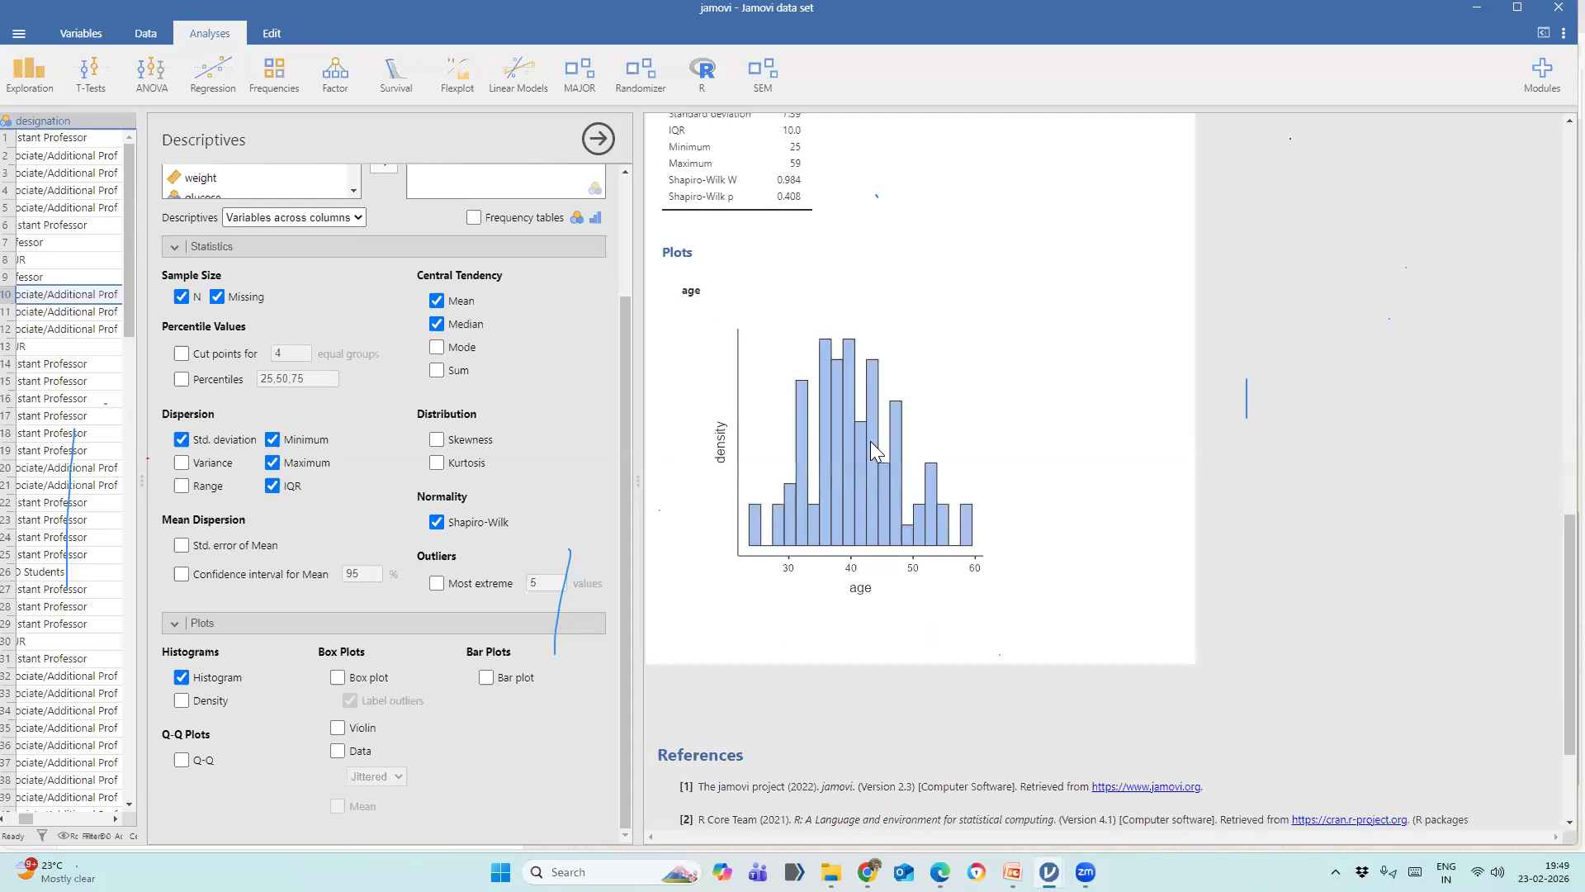
pyautogui.scroll(1, 870, 440)
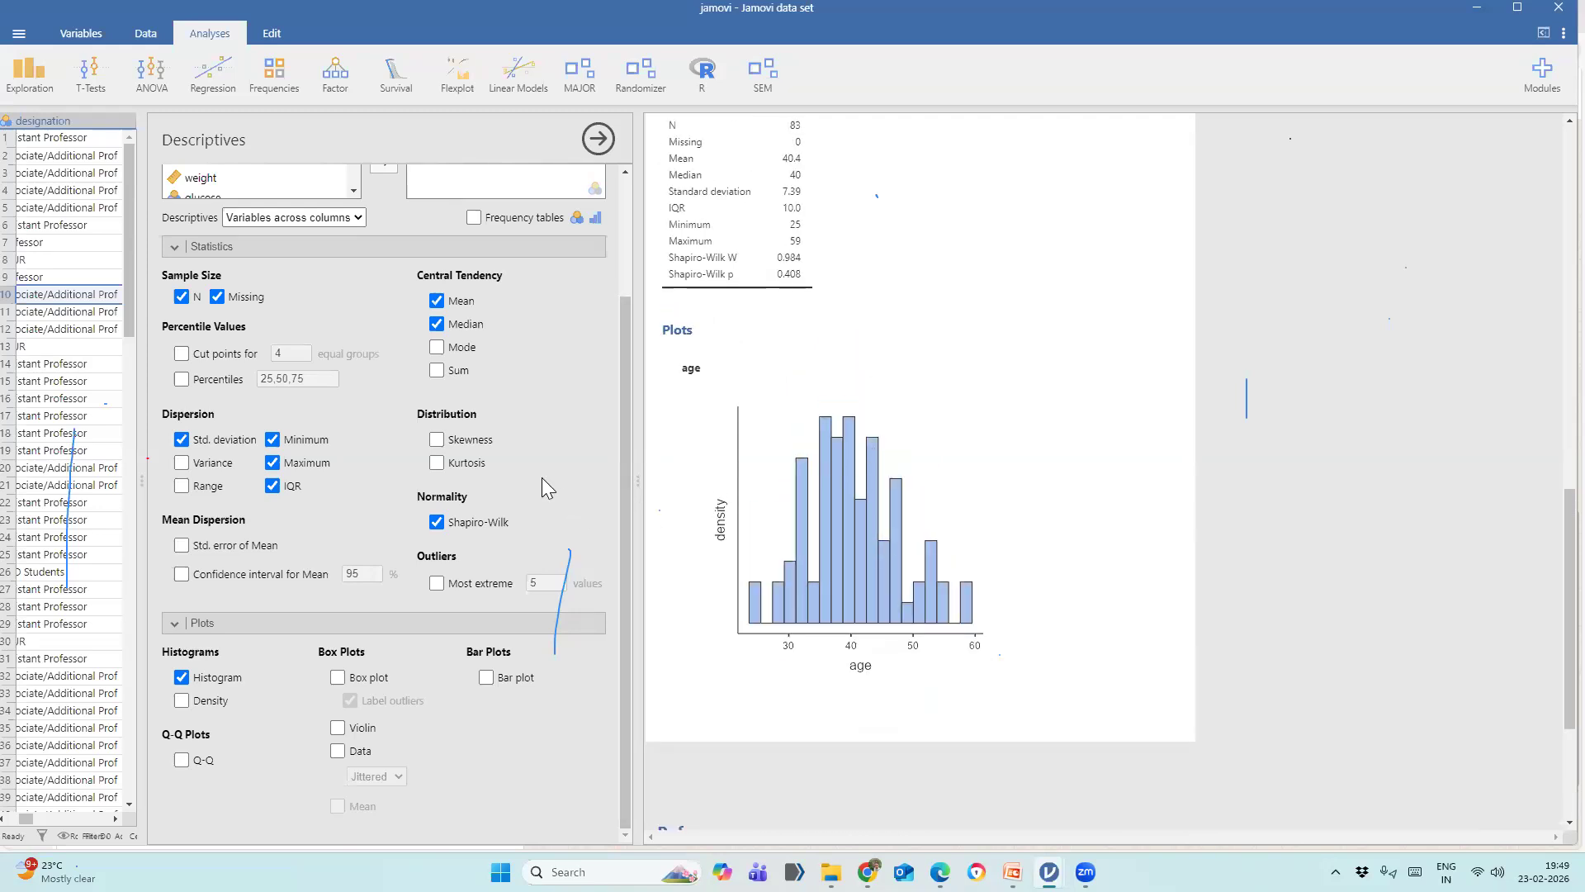
pyautogui.scroll(2, 541, 477)
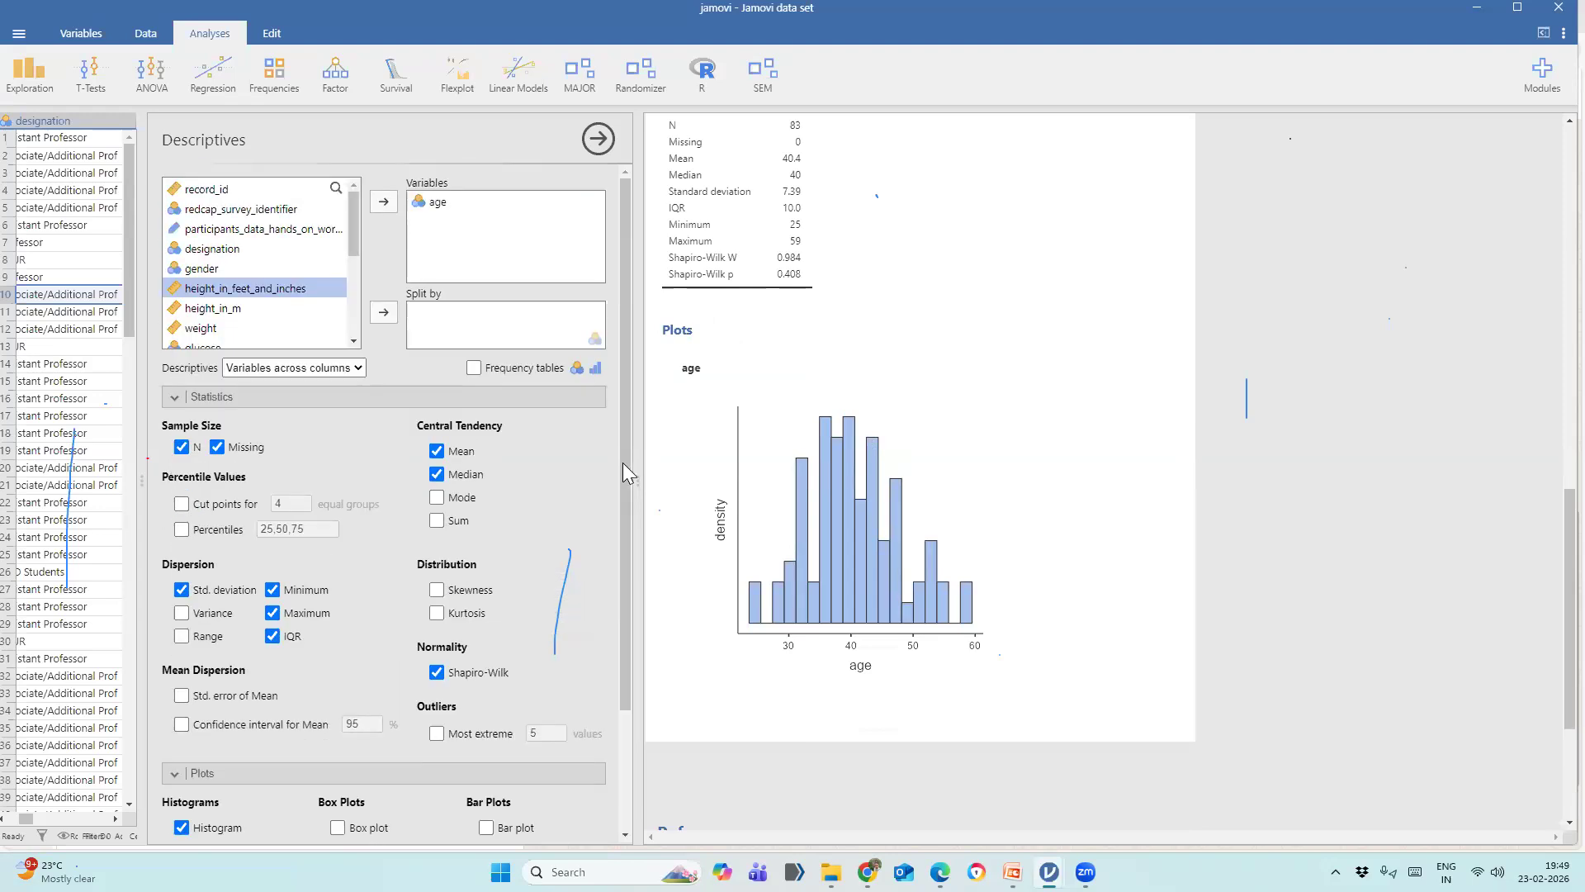
pyautogui.scroll(-1, 804, 459)
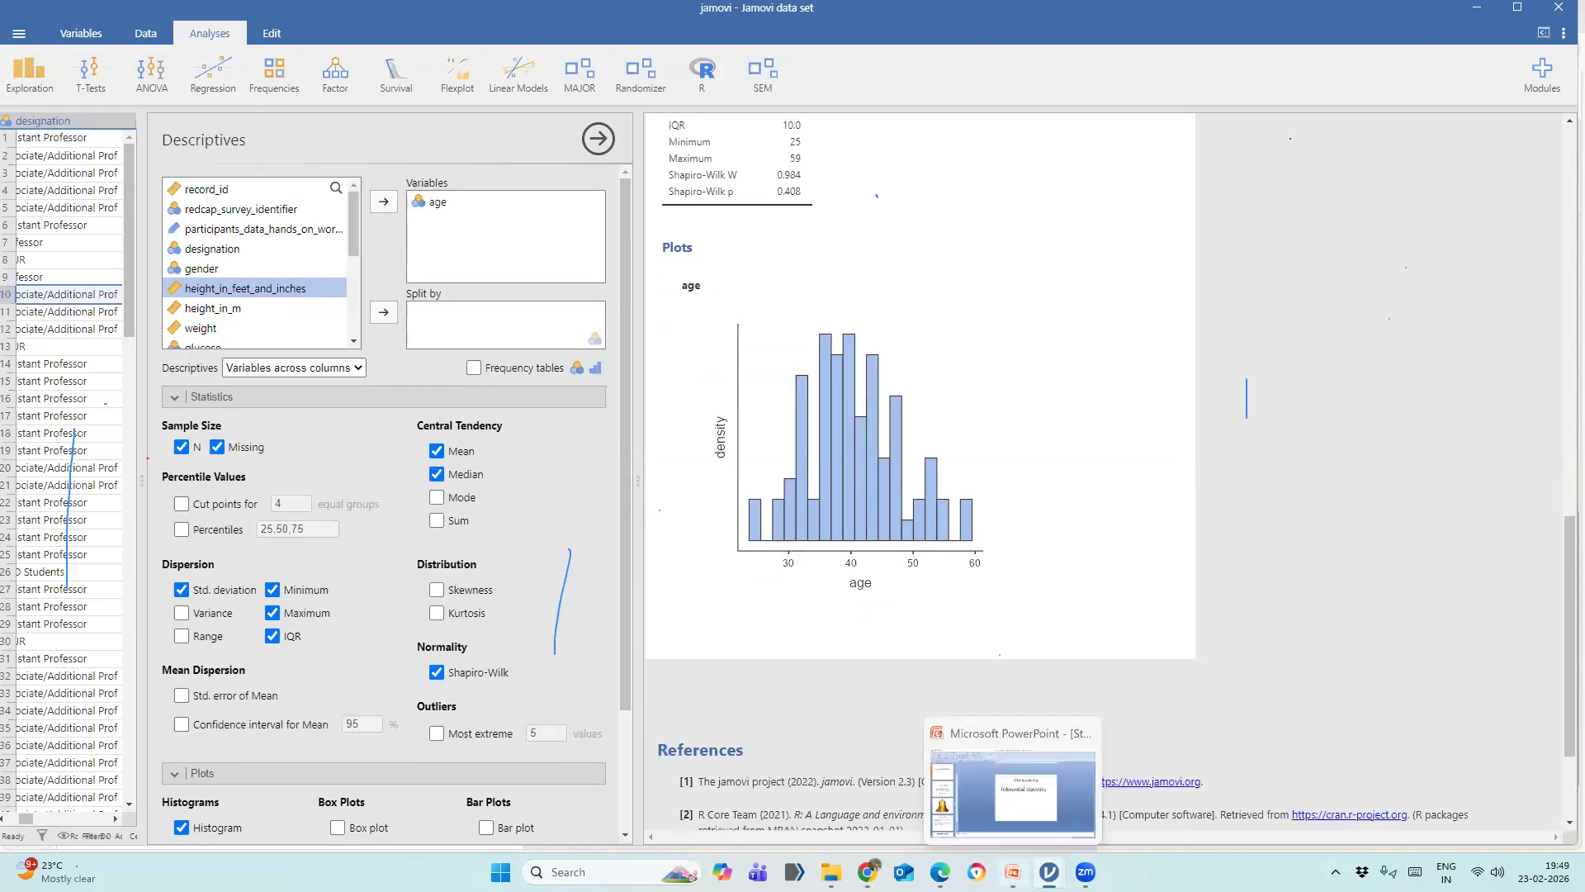
# Switch to the PowerPoint presentation and go forward through the slides to the One sample t-test slide.
pyautogui.click(1013, 872)
pyautogui.click(155, 441)
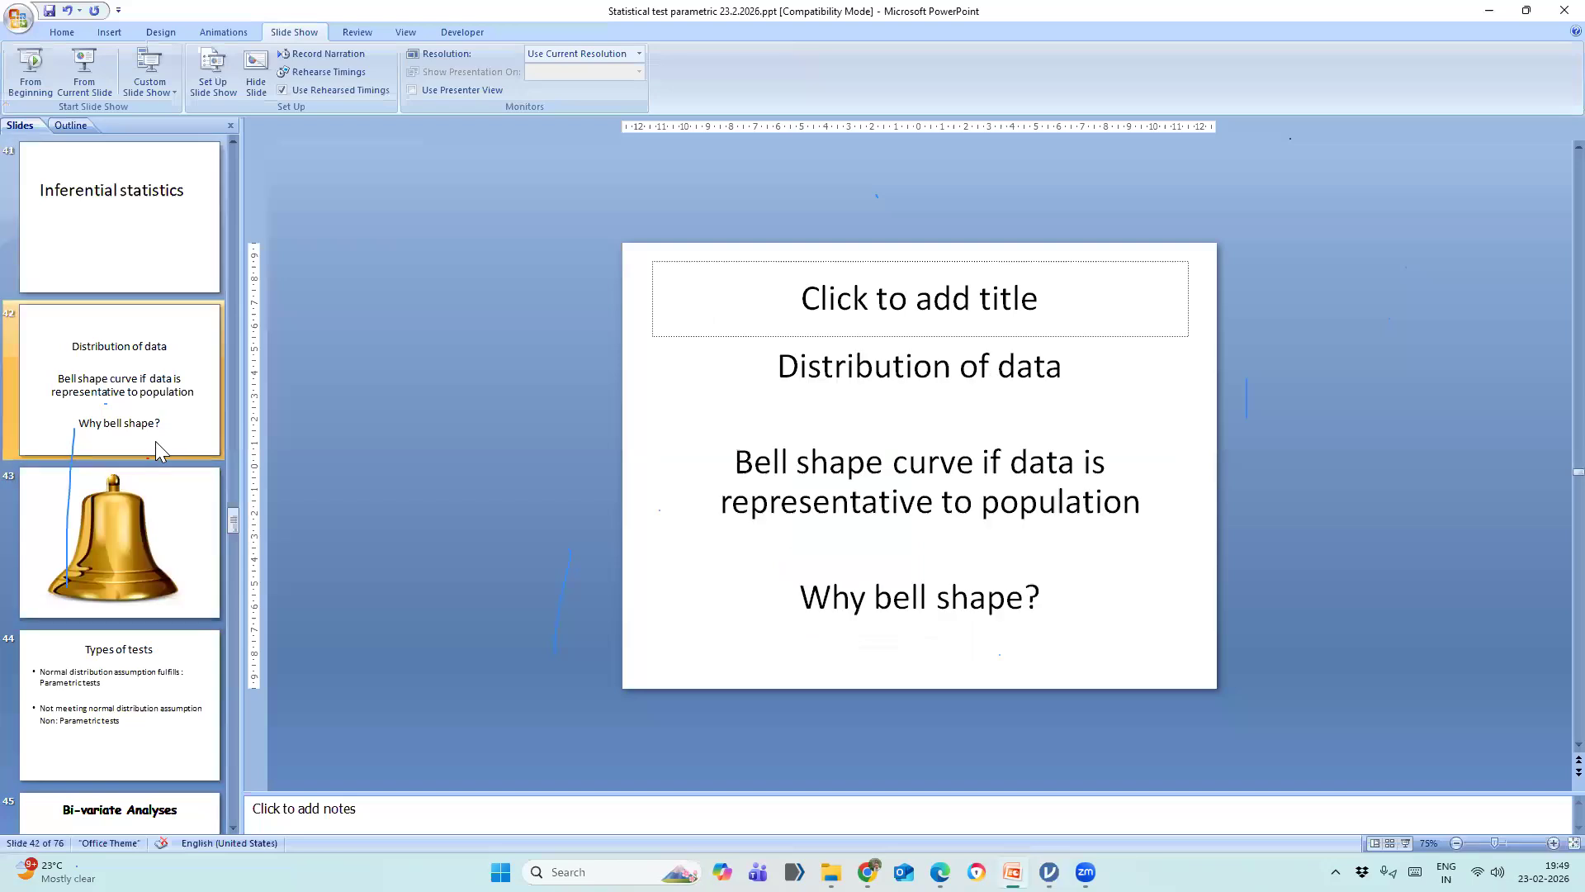
pyautogui.press('Down')
pyautogui.press('Down')
pyautogui.press('Down')
pyautogui.press('Down')
pyautogui.press('Down')
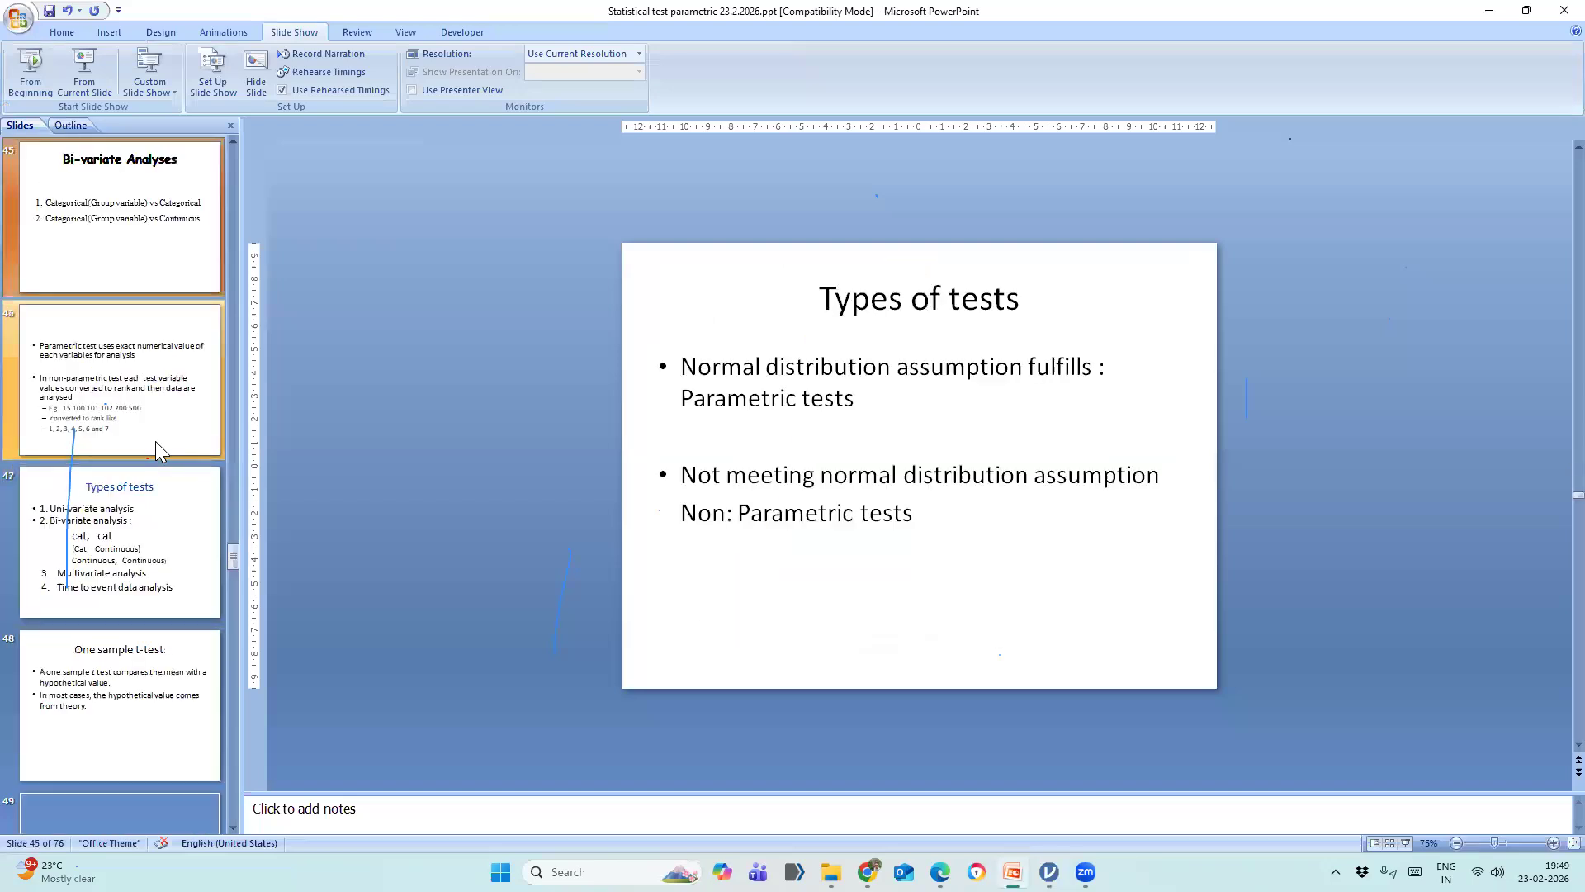
pyautogui.press('Down')
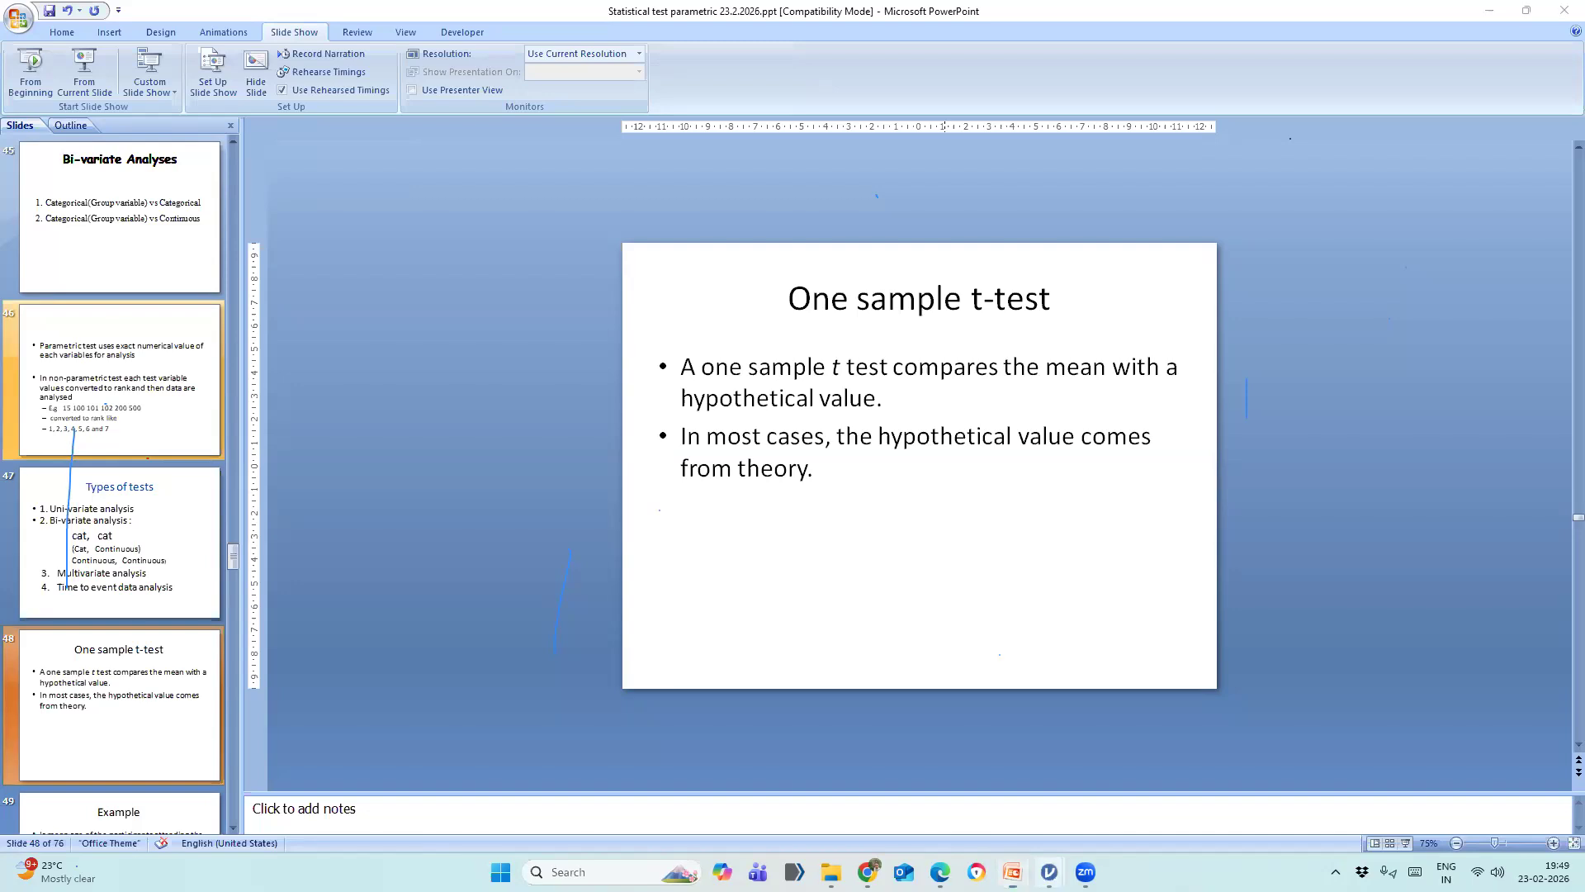
# Switch back to jamovi, close the Descriptives options and widen the data spreadsheet to include the glucose column.
pyautogui.moveTo(1048, 872)
pyautogui.click(994, 798)
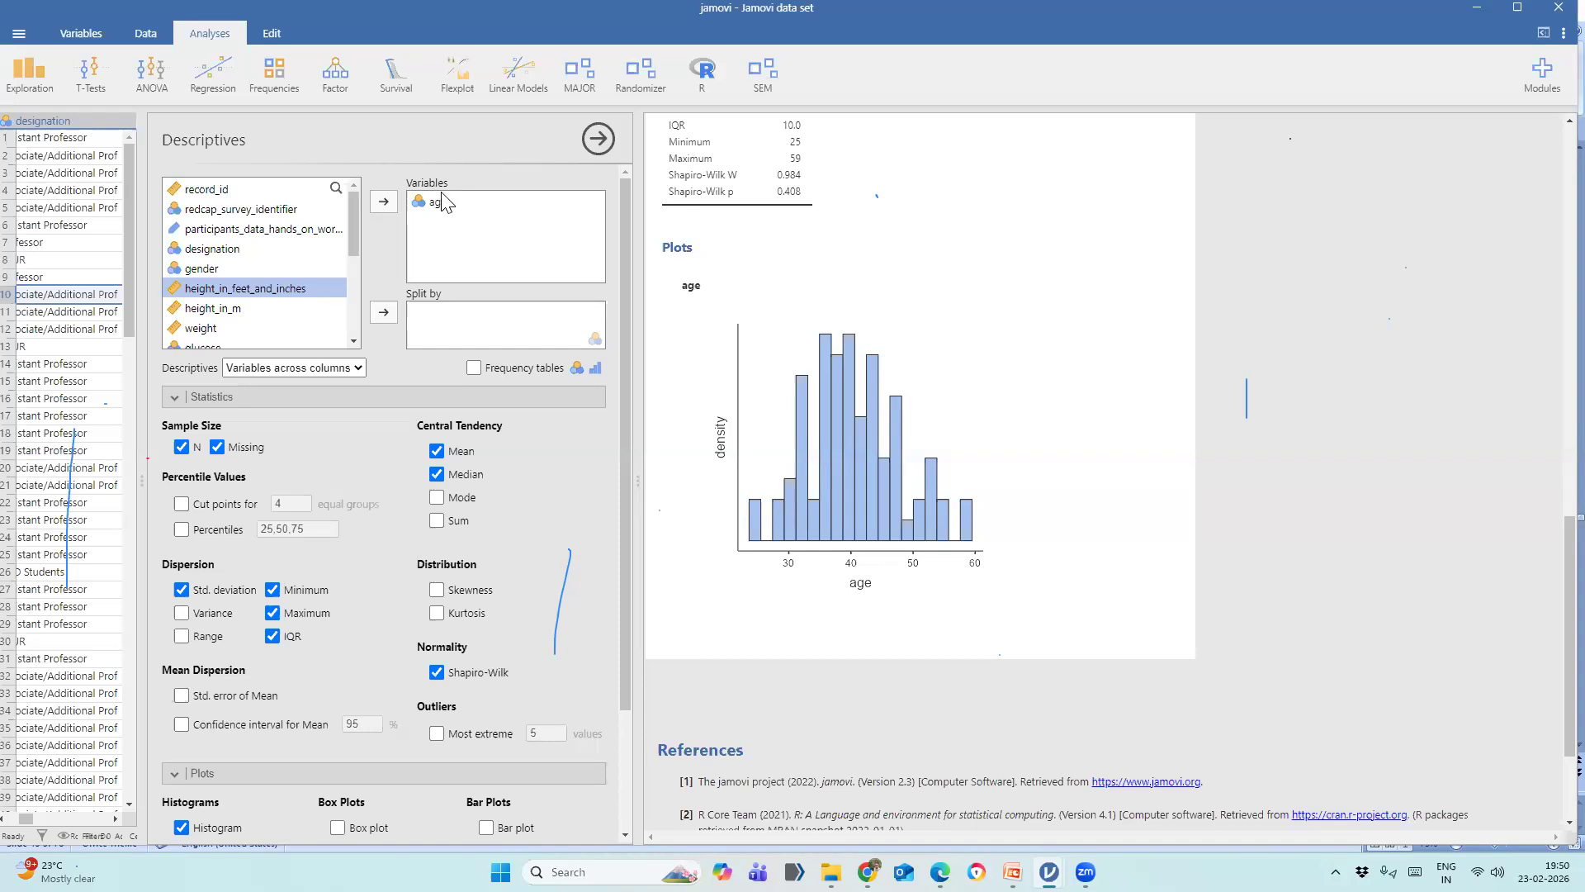
pyautogui.click(601, 142)
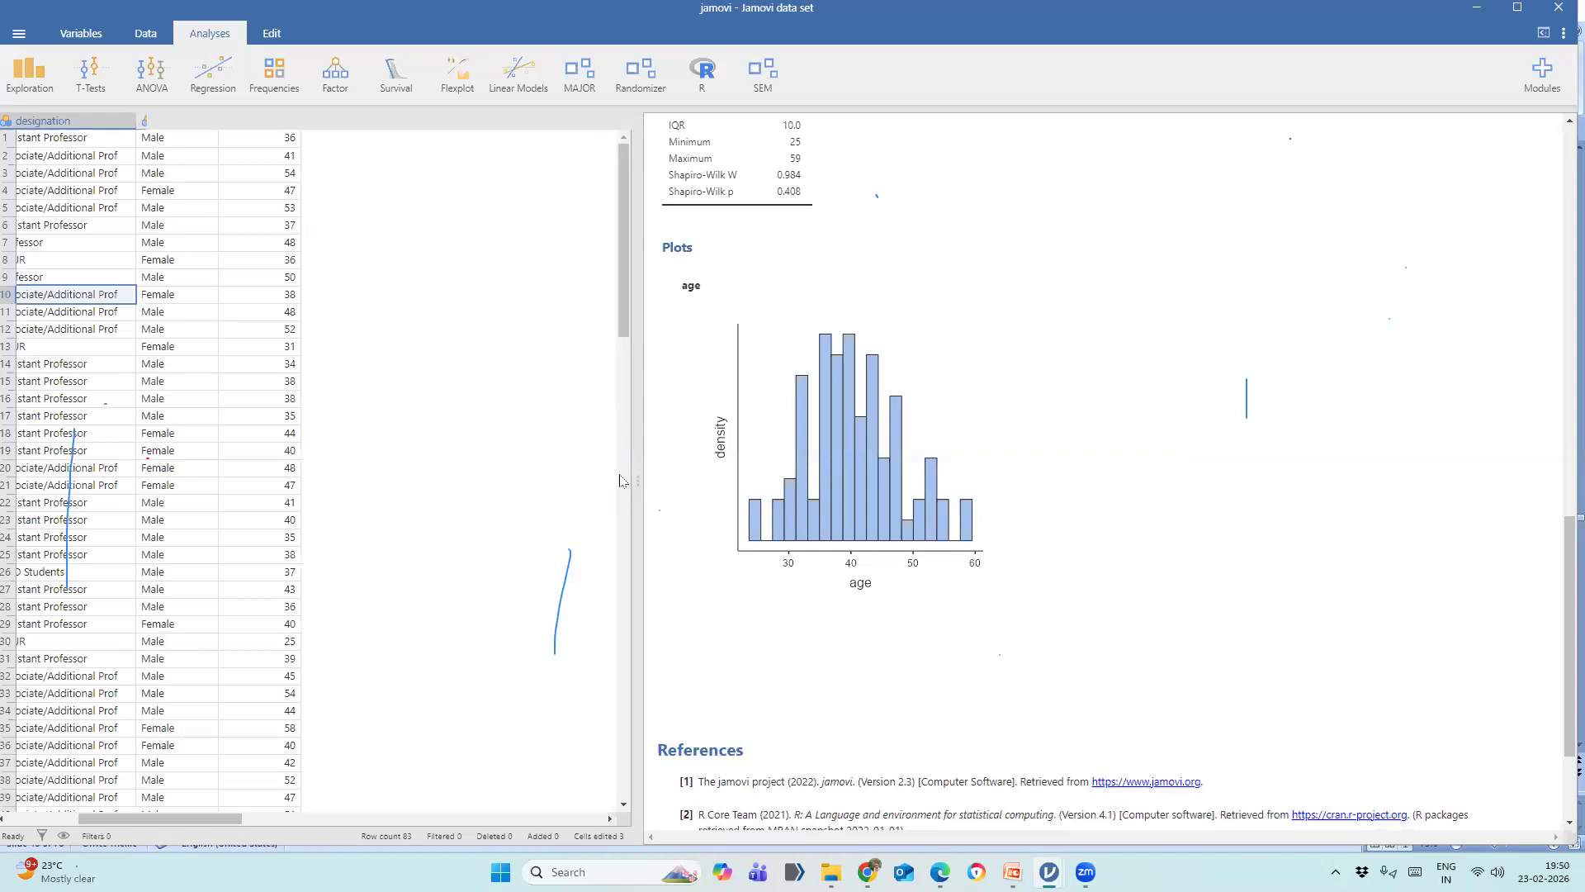
pyautogui.moveTo(639, 477); pyautogui.dragTo(795, 485)
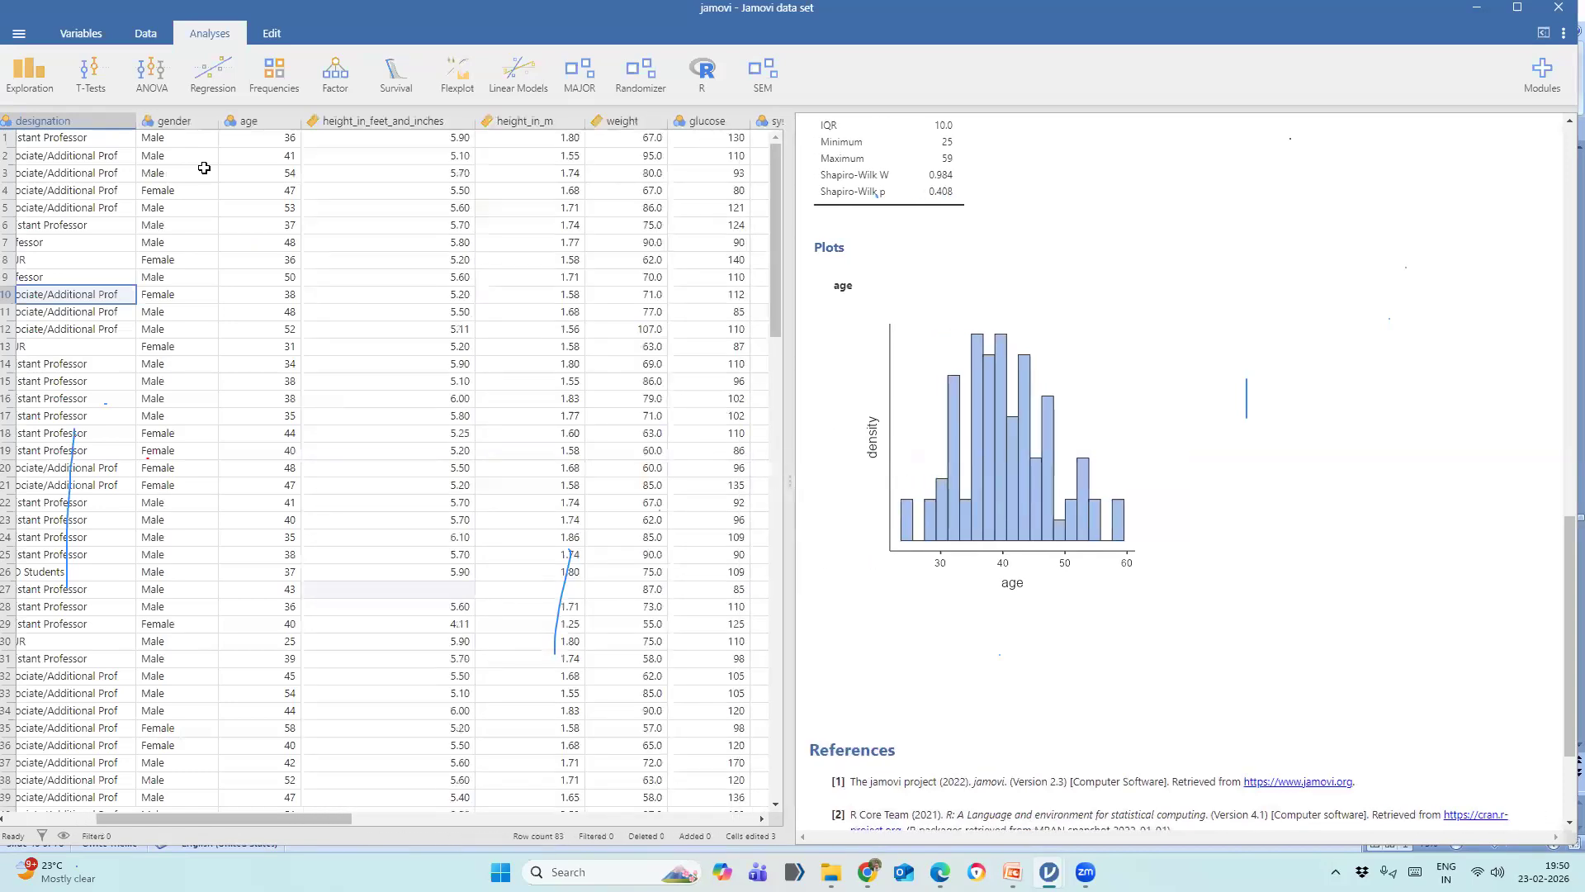
# Run a One Sample T-Test with age as the dependent variable and a test value of 40.
pyautogui.click(89, 90)
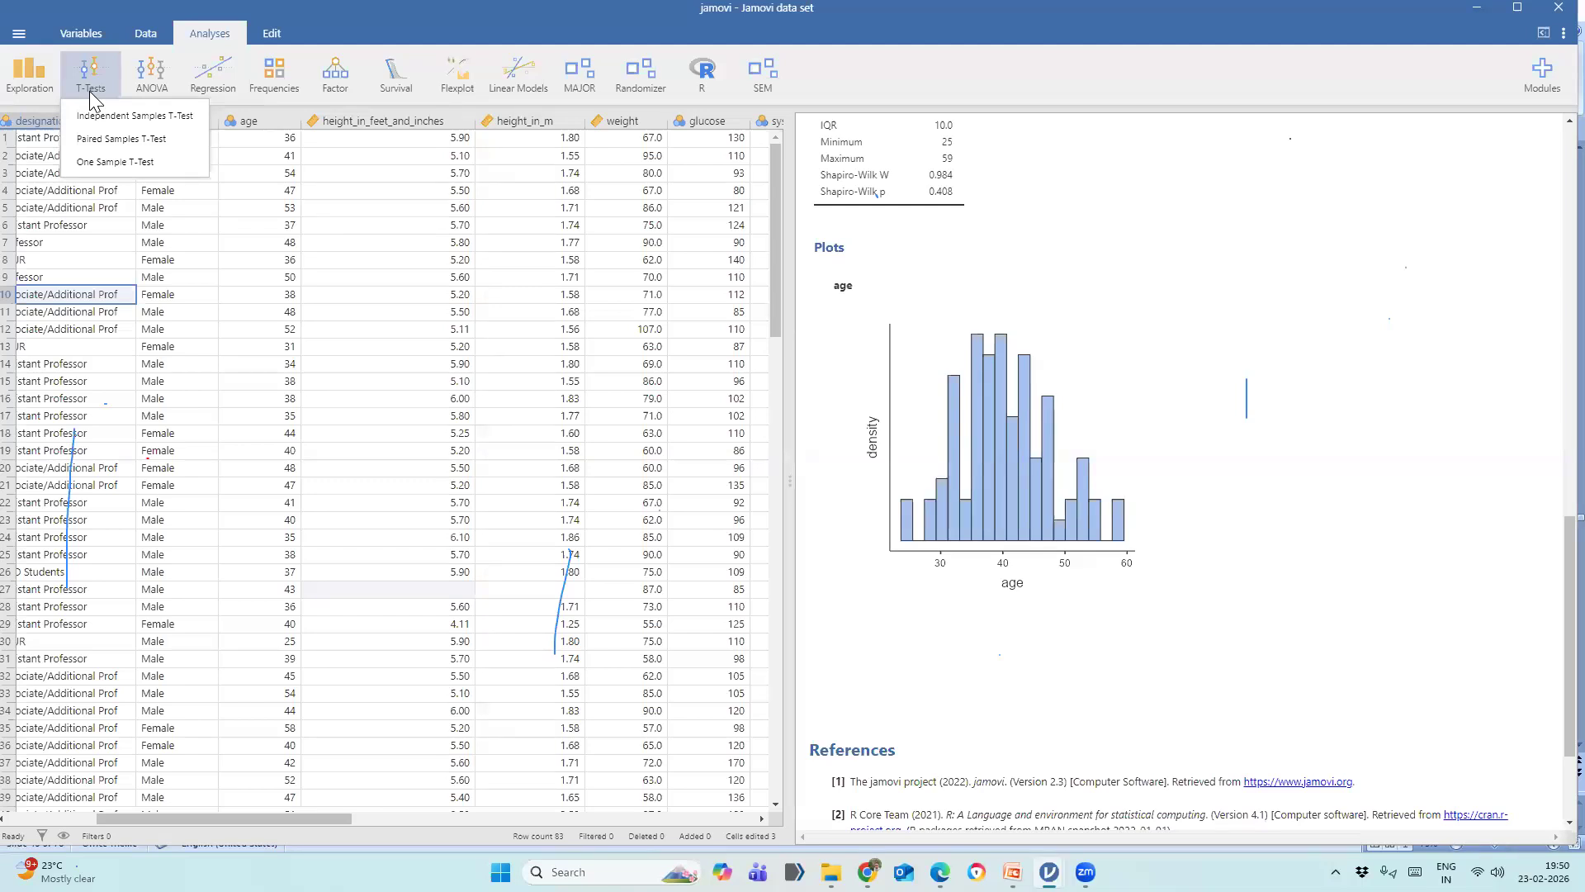
pyautogui.click(118, 170)
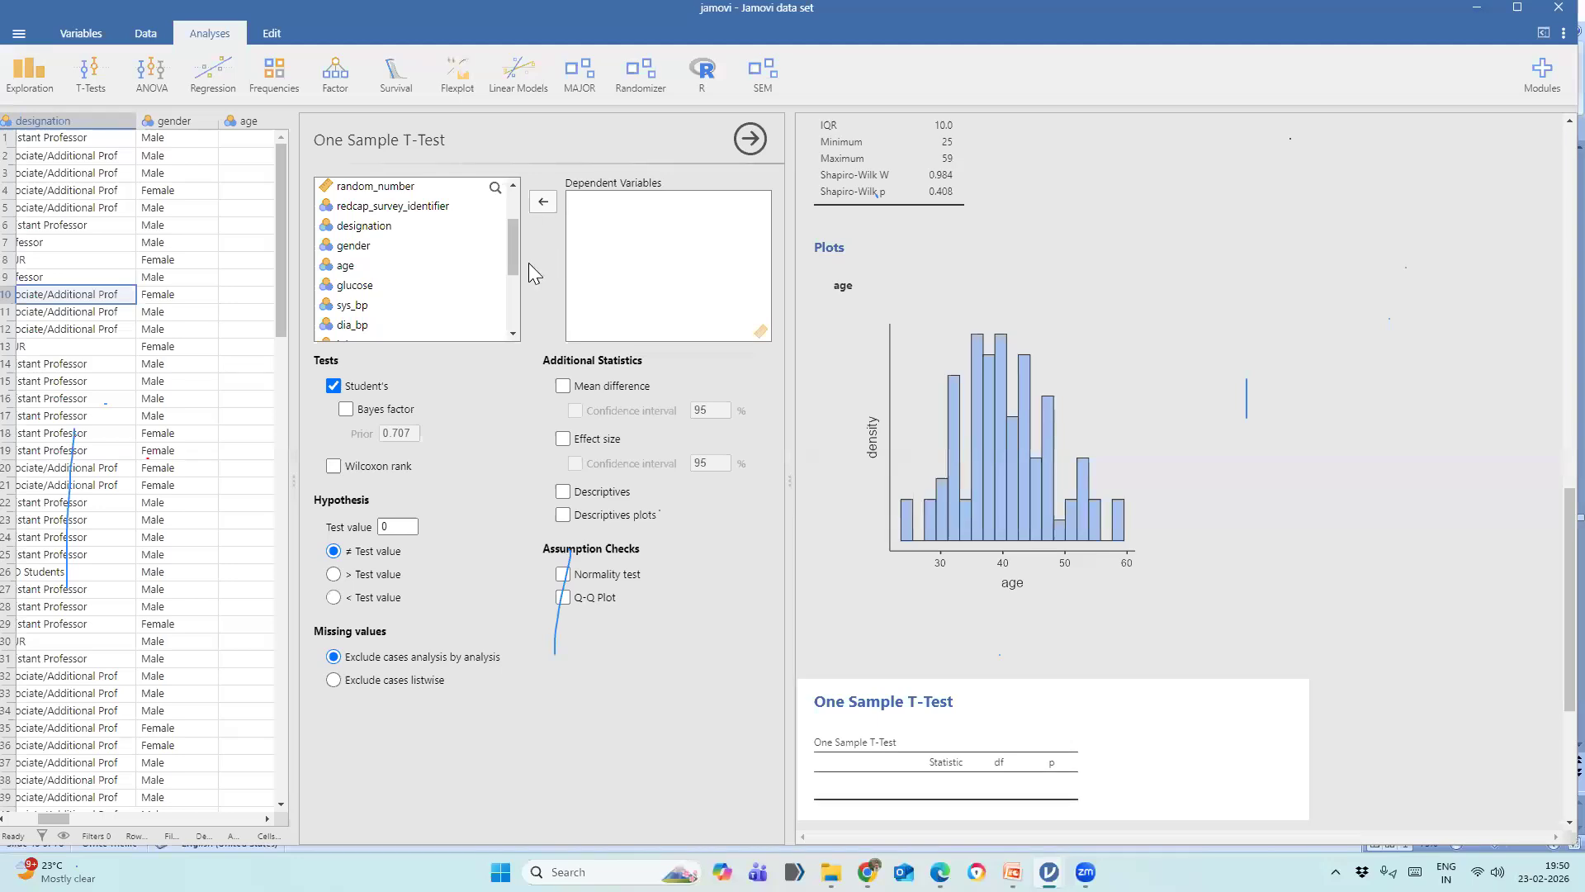
pyautogui.click(351, 267)
pyautogui.click(542, 203)
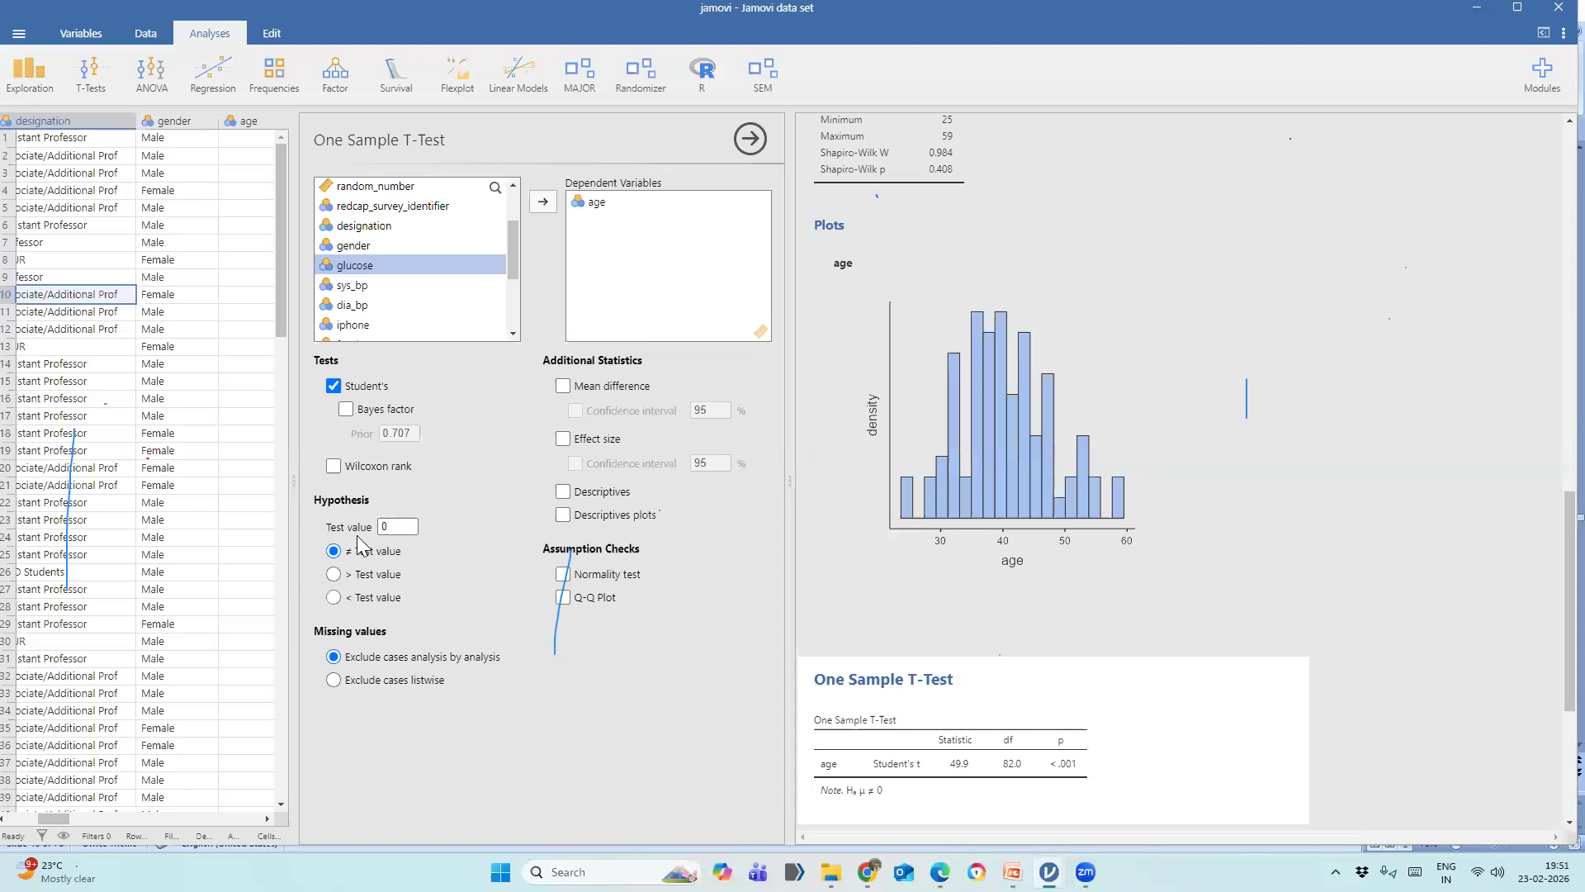
pyautogui.click(396, 527)
pyautogui.write('40')
pyautogui.moveTo(296, 464); pyautogui.dragTo(164, 455)
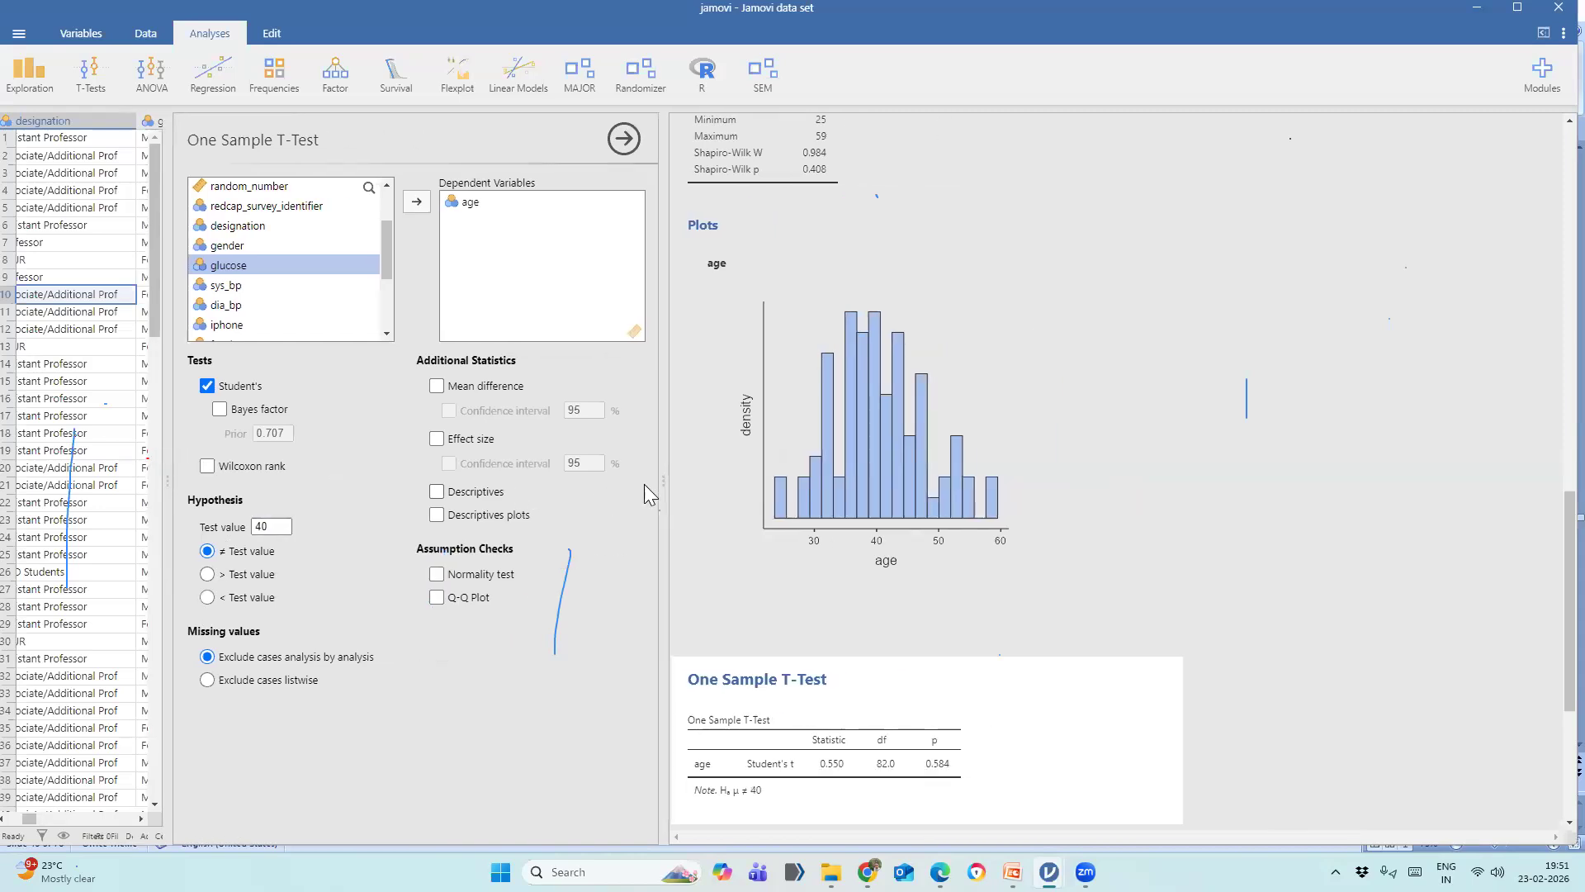
pyautogui.scroll(-4, 904, 658)
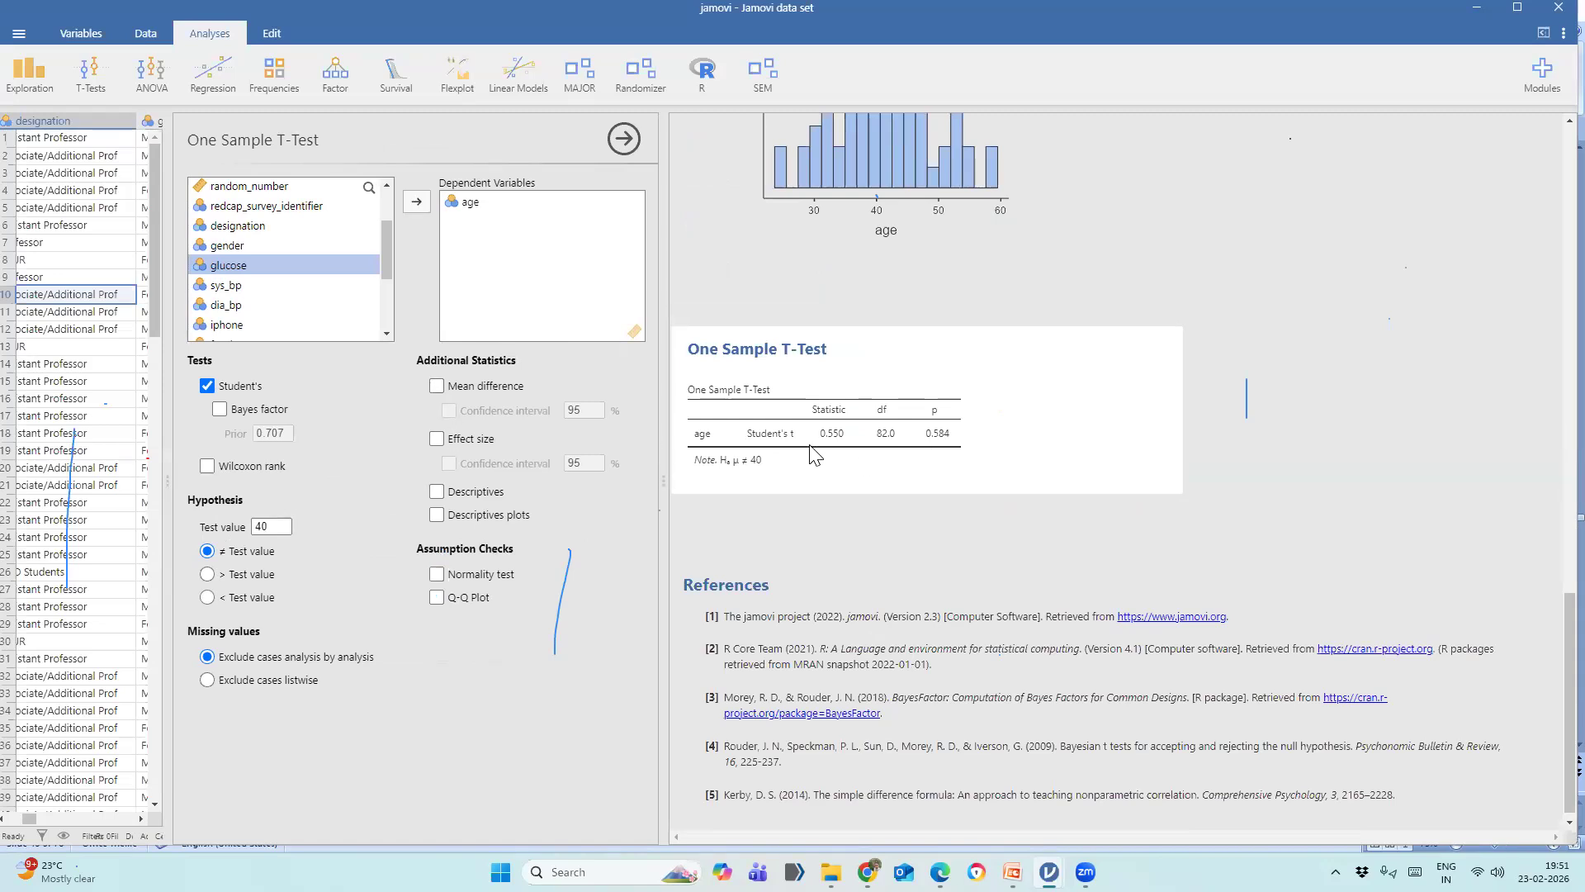
# Add the mean difference, its 95% confidence interval and descriptives to the One Sample T-Test of age.
pyautogui.click(442, 392)
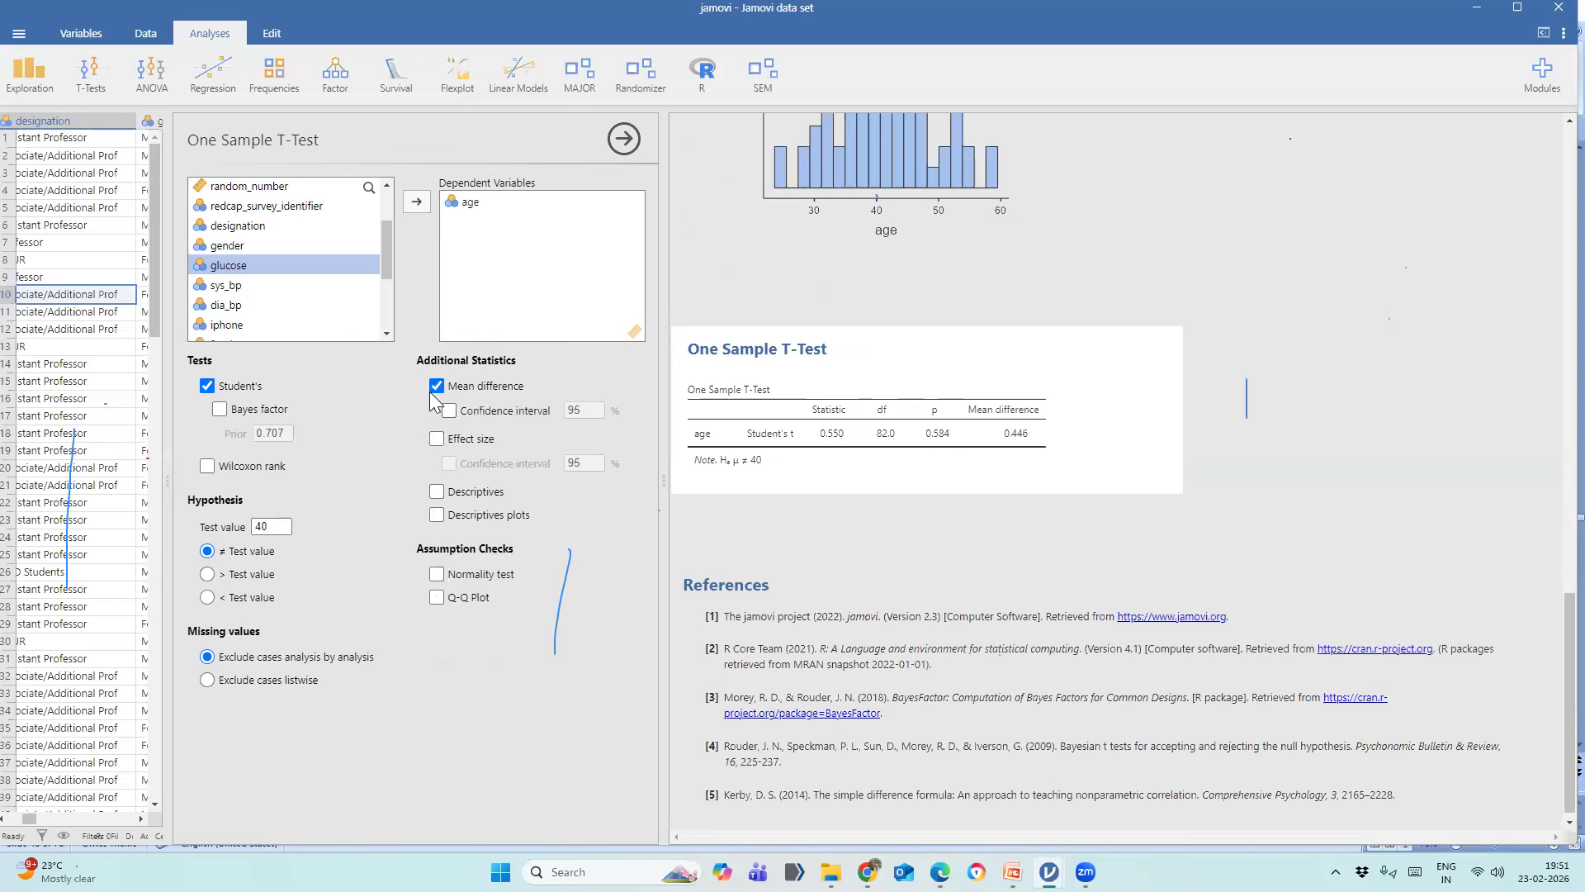
pyautogui.click(438, 493)
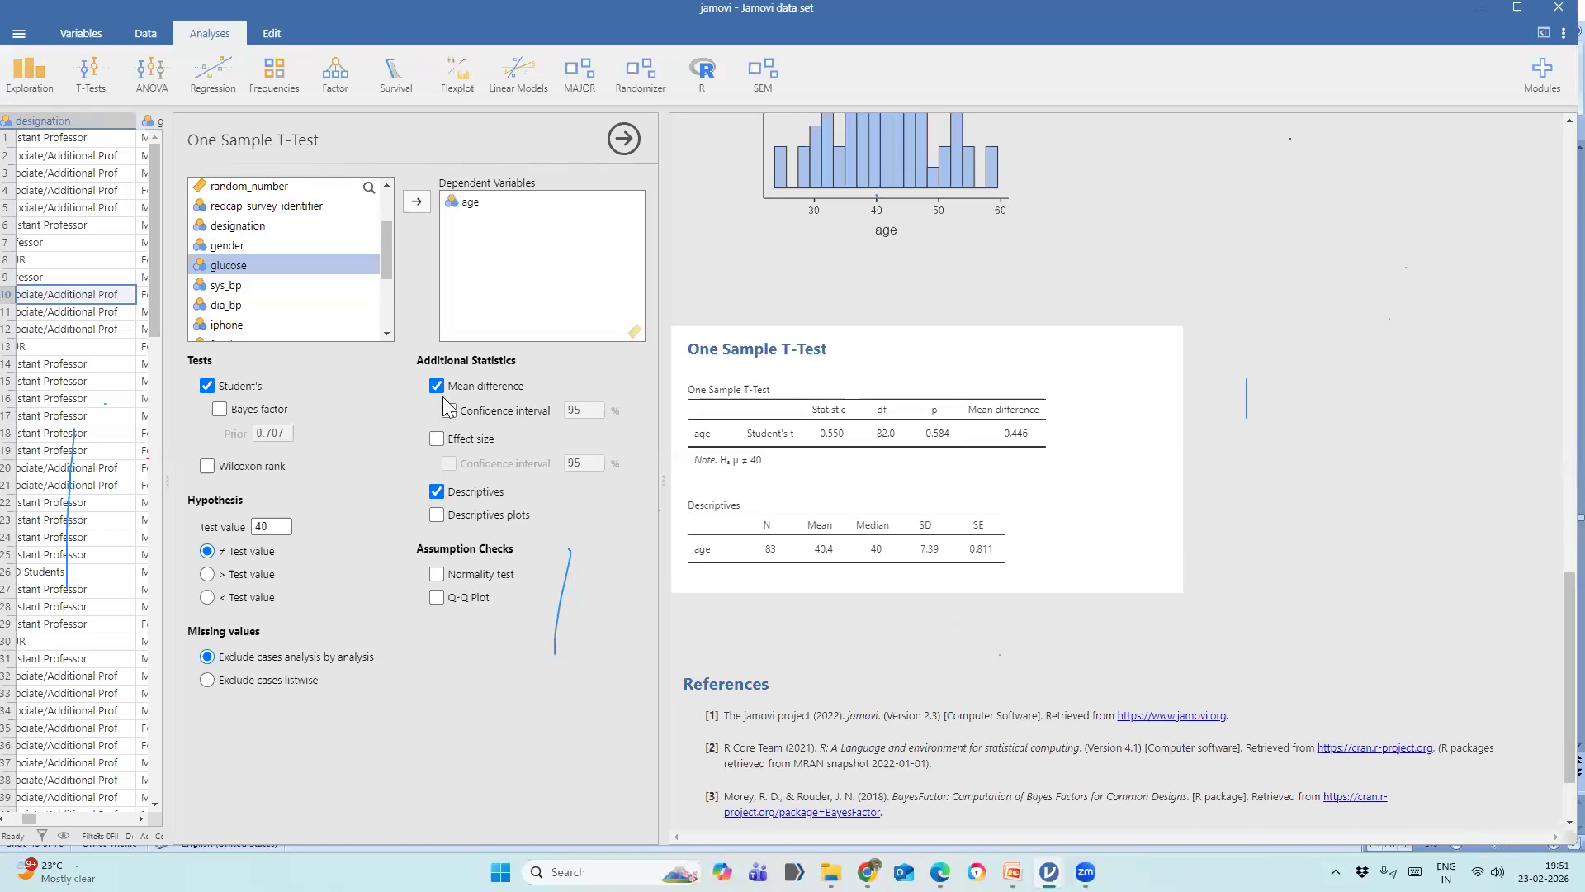
pyautogui.click(450, 412)
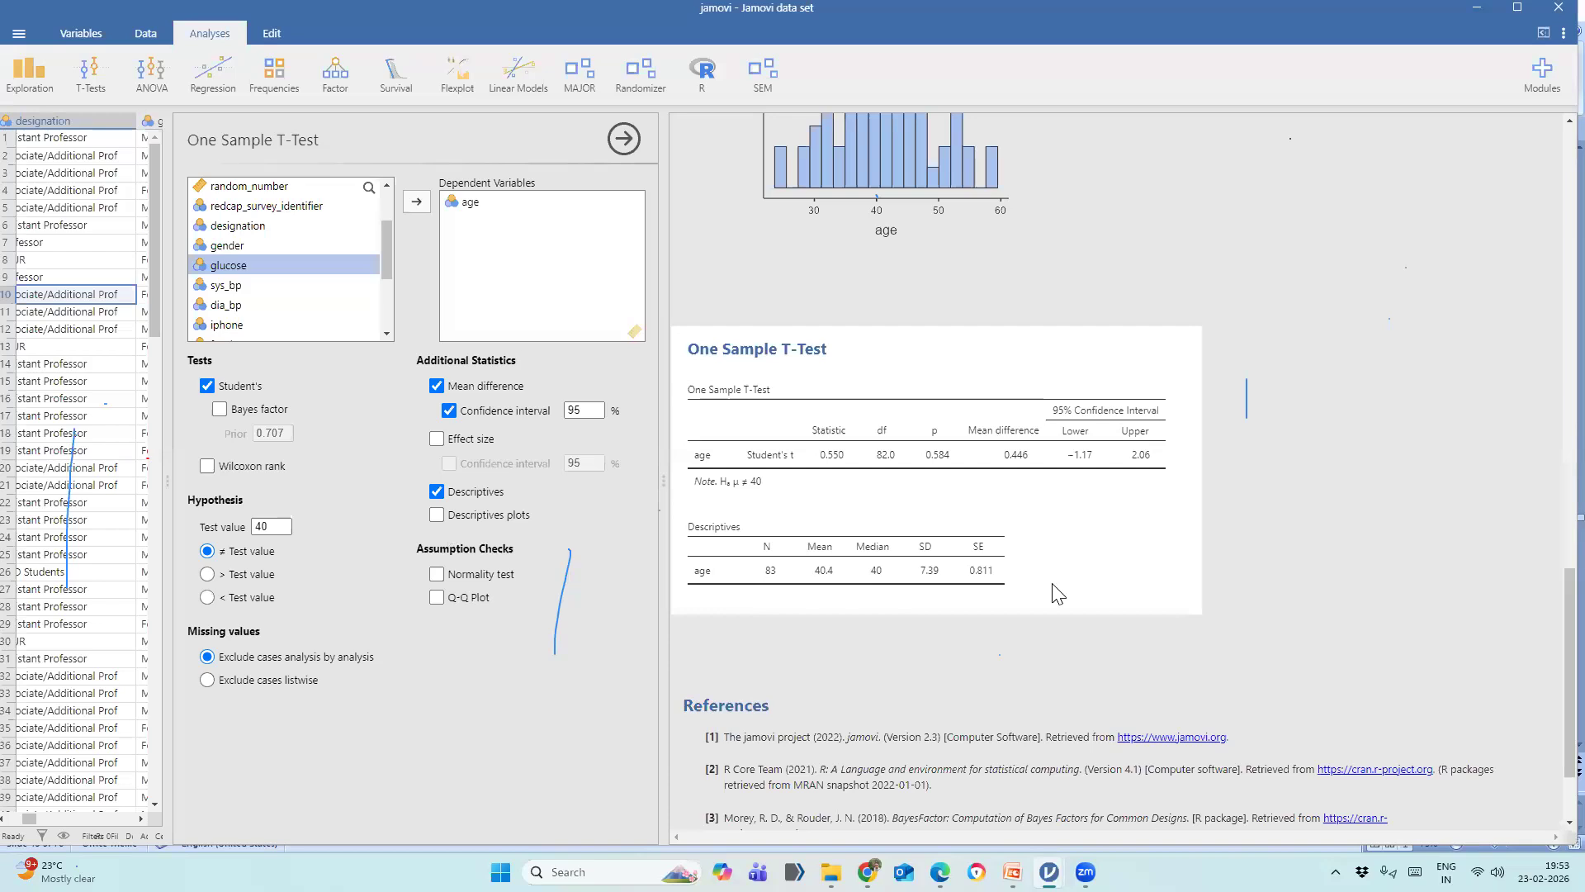
pyautogui.scroll(-1, 1056, 593)
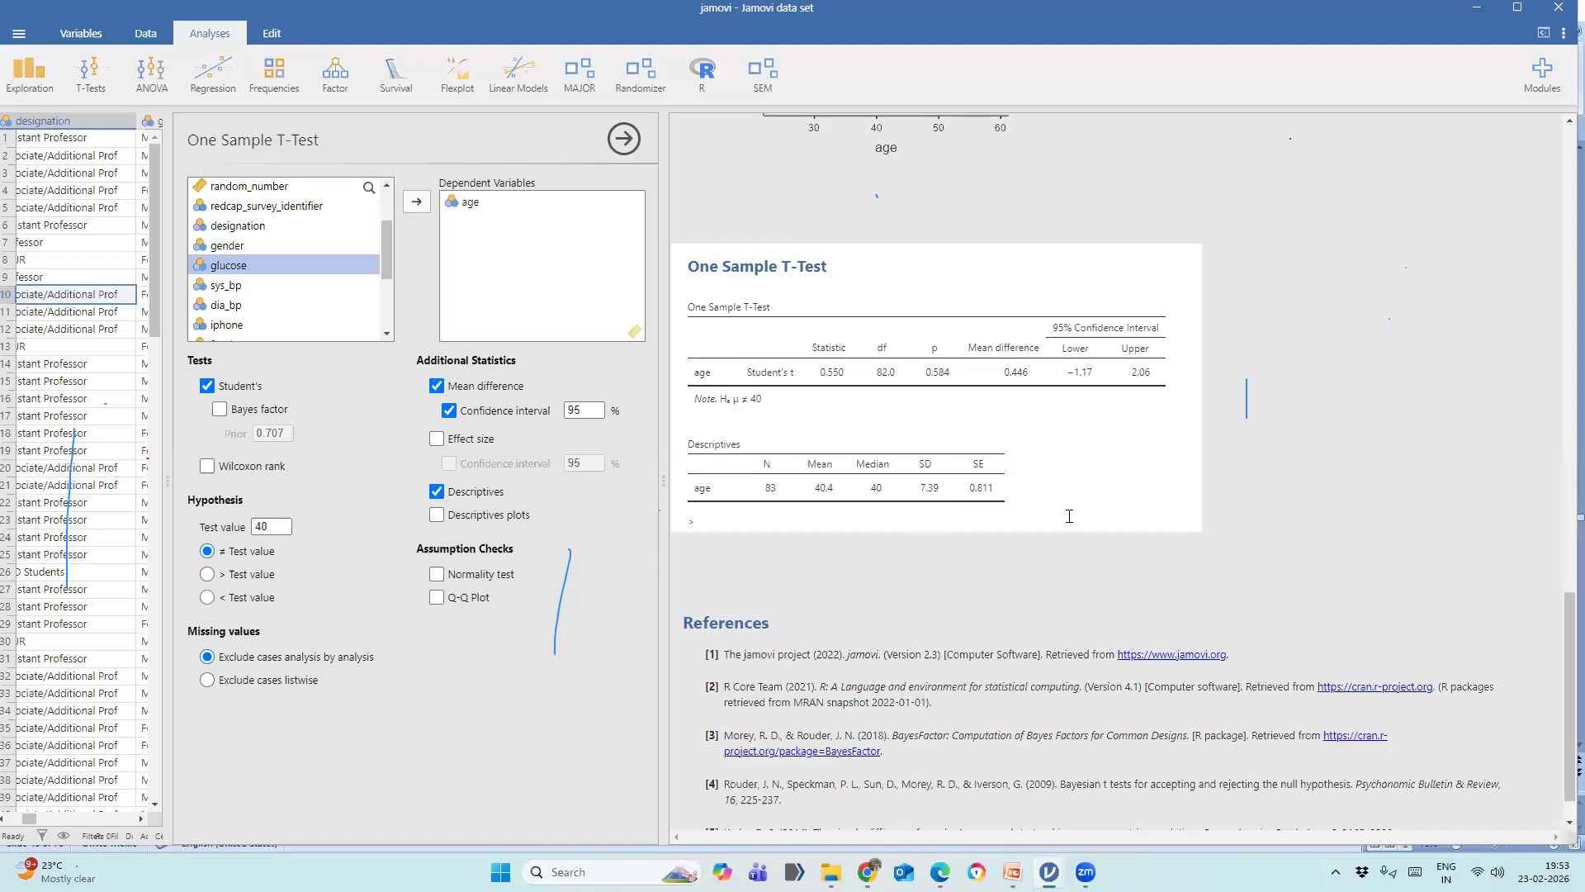
pyautogui.moveTo(663, 481); pyautogui.dragTo(713, 487)
# Switch to the PowerPoint presentation and display the slide comparing parametric tests with rank-based non-parametric tests.
pyautogui.moveTo(1012, 872)
pyautogui.click(1022, 804)
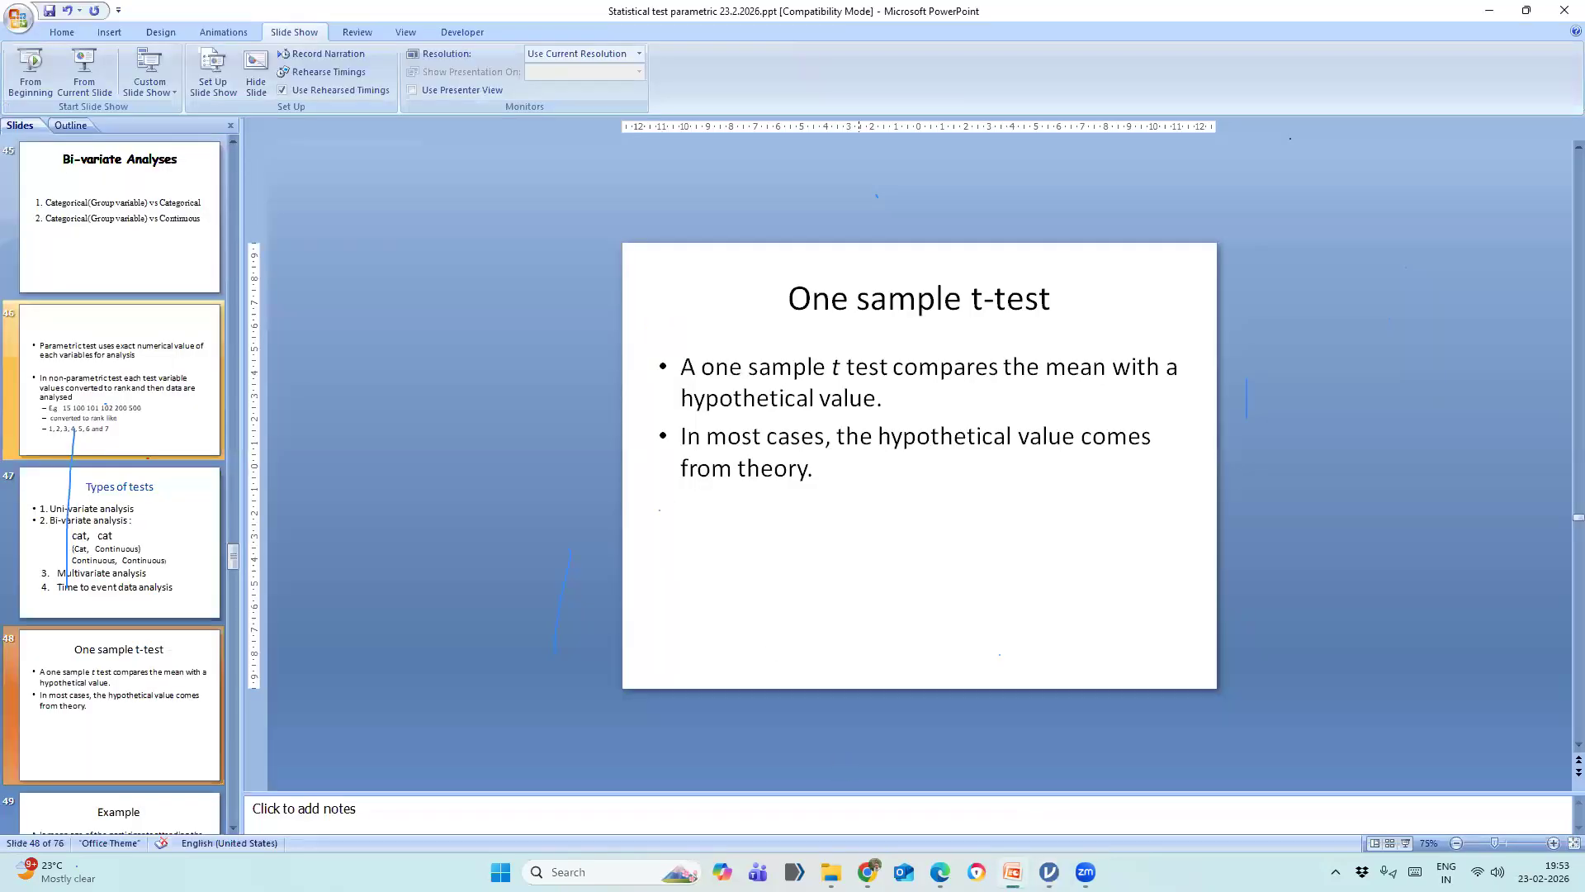
pyautogui.moveTo(1049, 872)
pyautogui.click(977, 776)
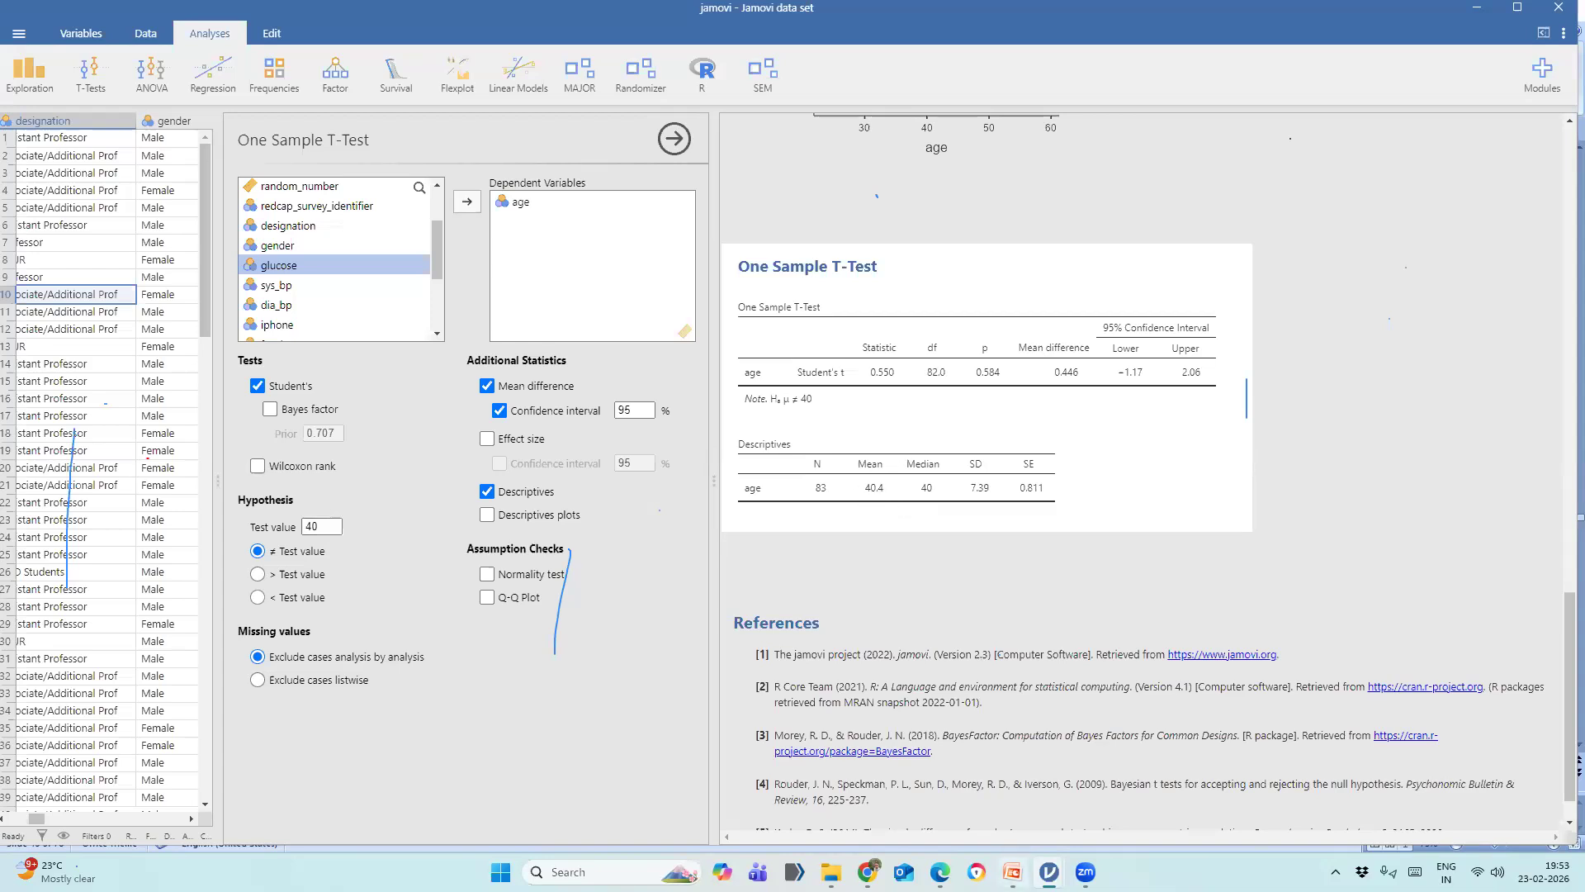
pyautogui.click(1012, 872)
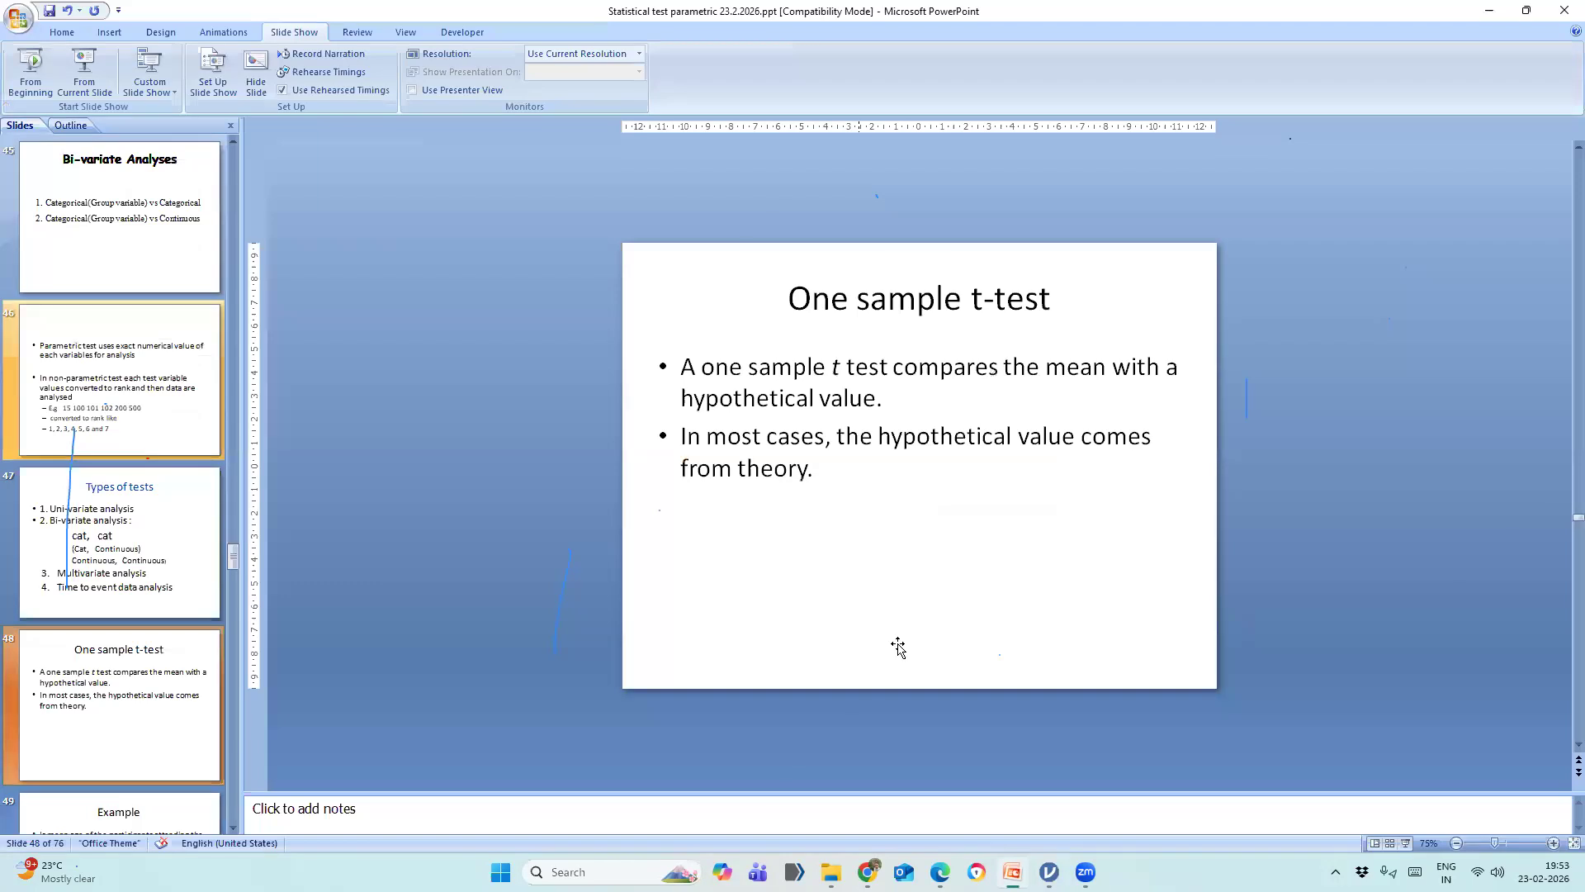
pyautogui.click(144, 417)
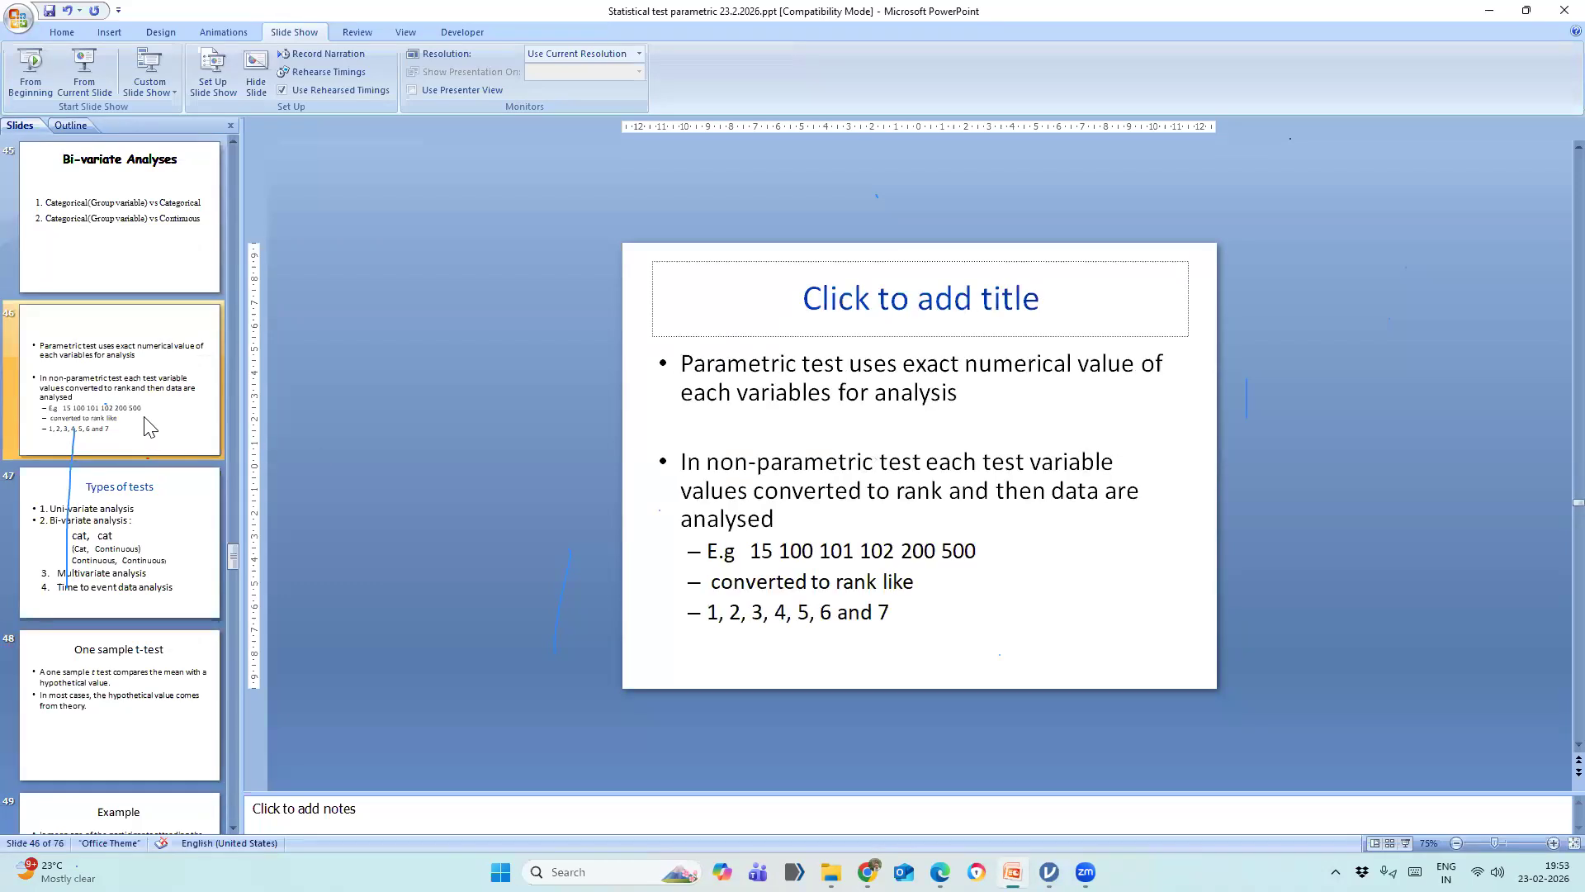
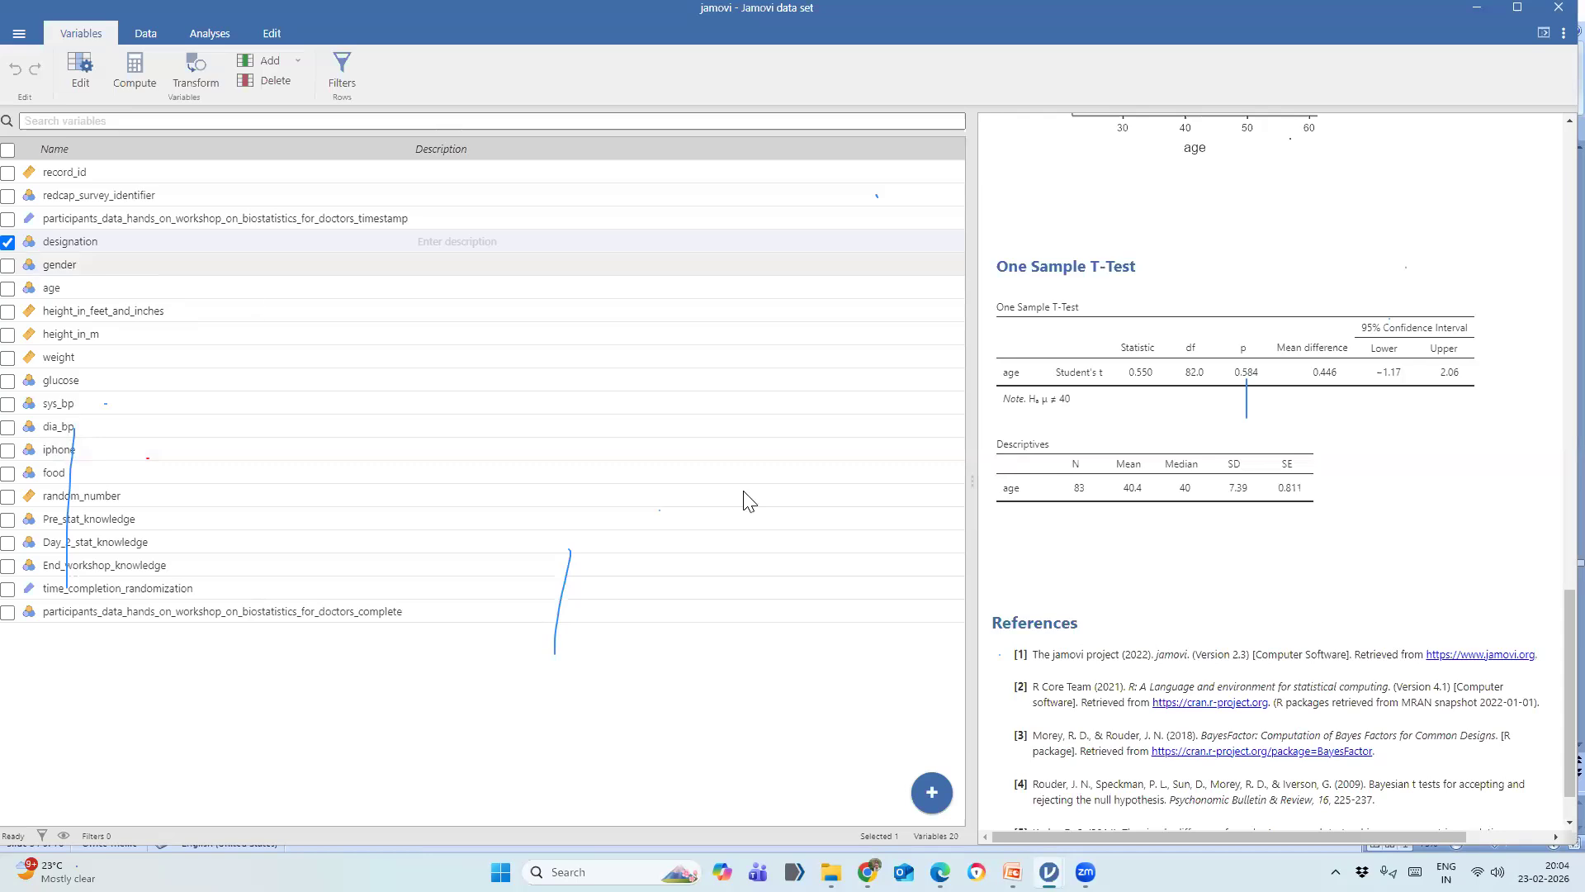
# Start a new Independent Samples T-Test in jamovi and adjust the pane widths around its options.
pyautogui.moveTo(980, 479); pyautogui.dragTo(795, 471)
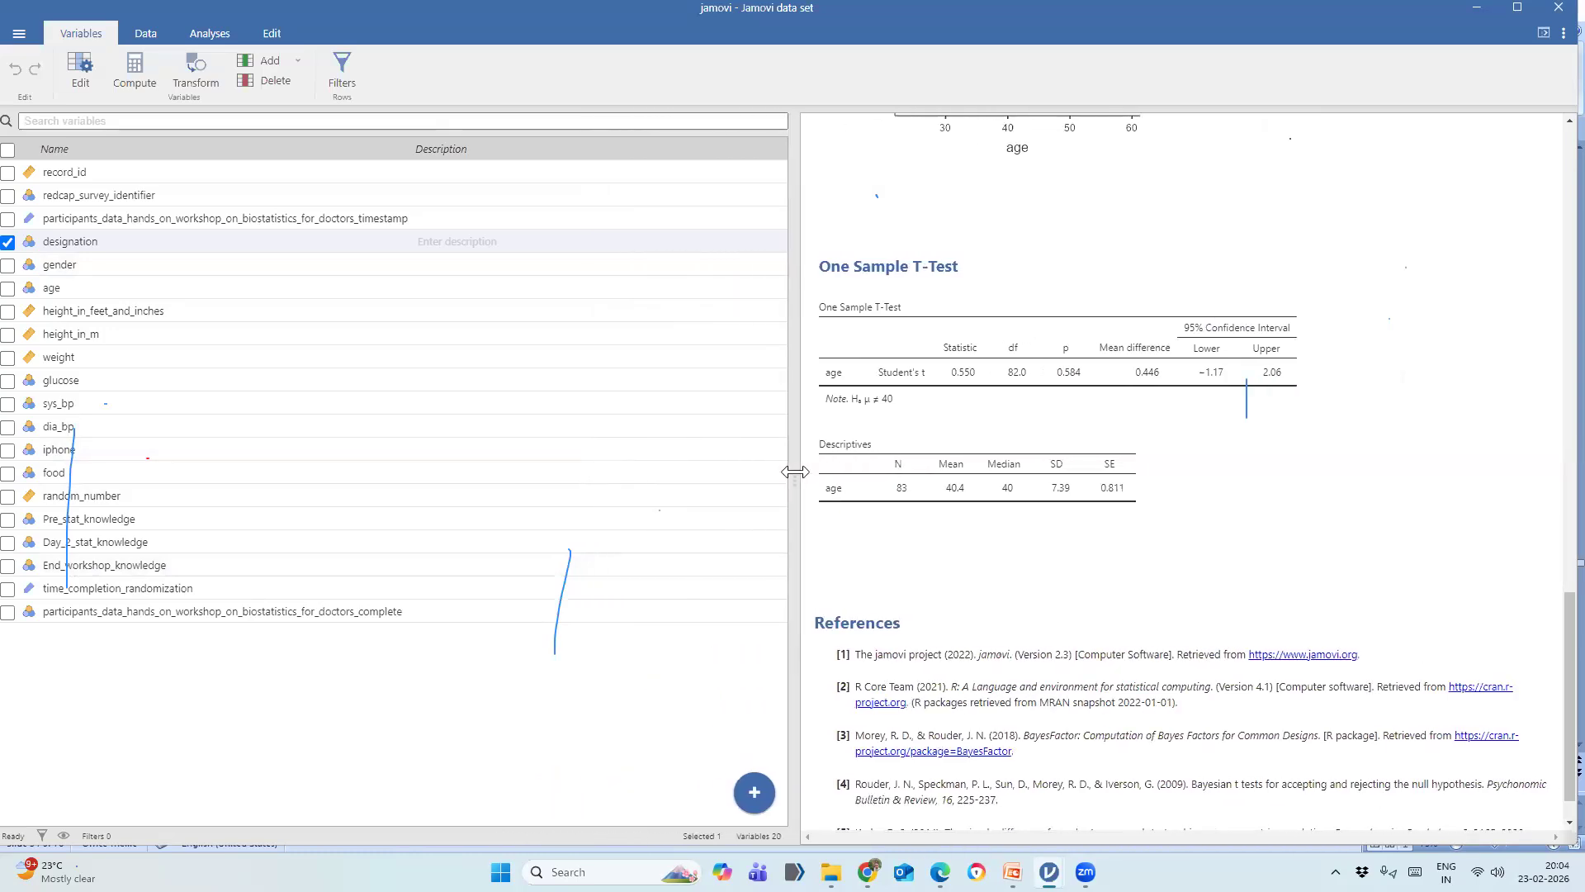
pyautogui.click(209, 33)
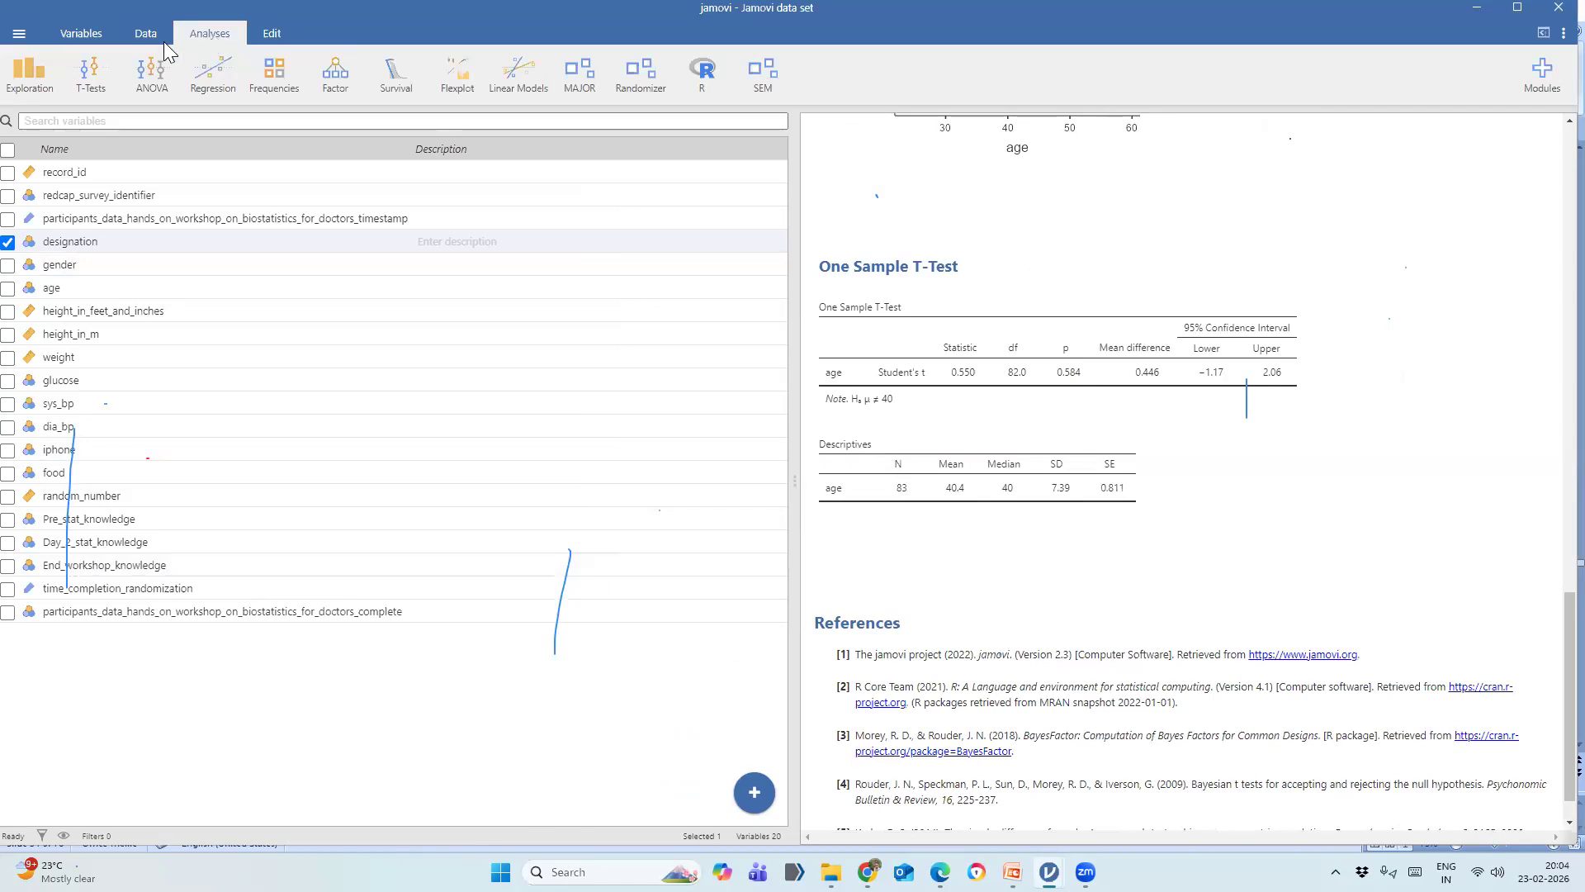
pyautogui.click(96, 91)
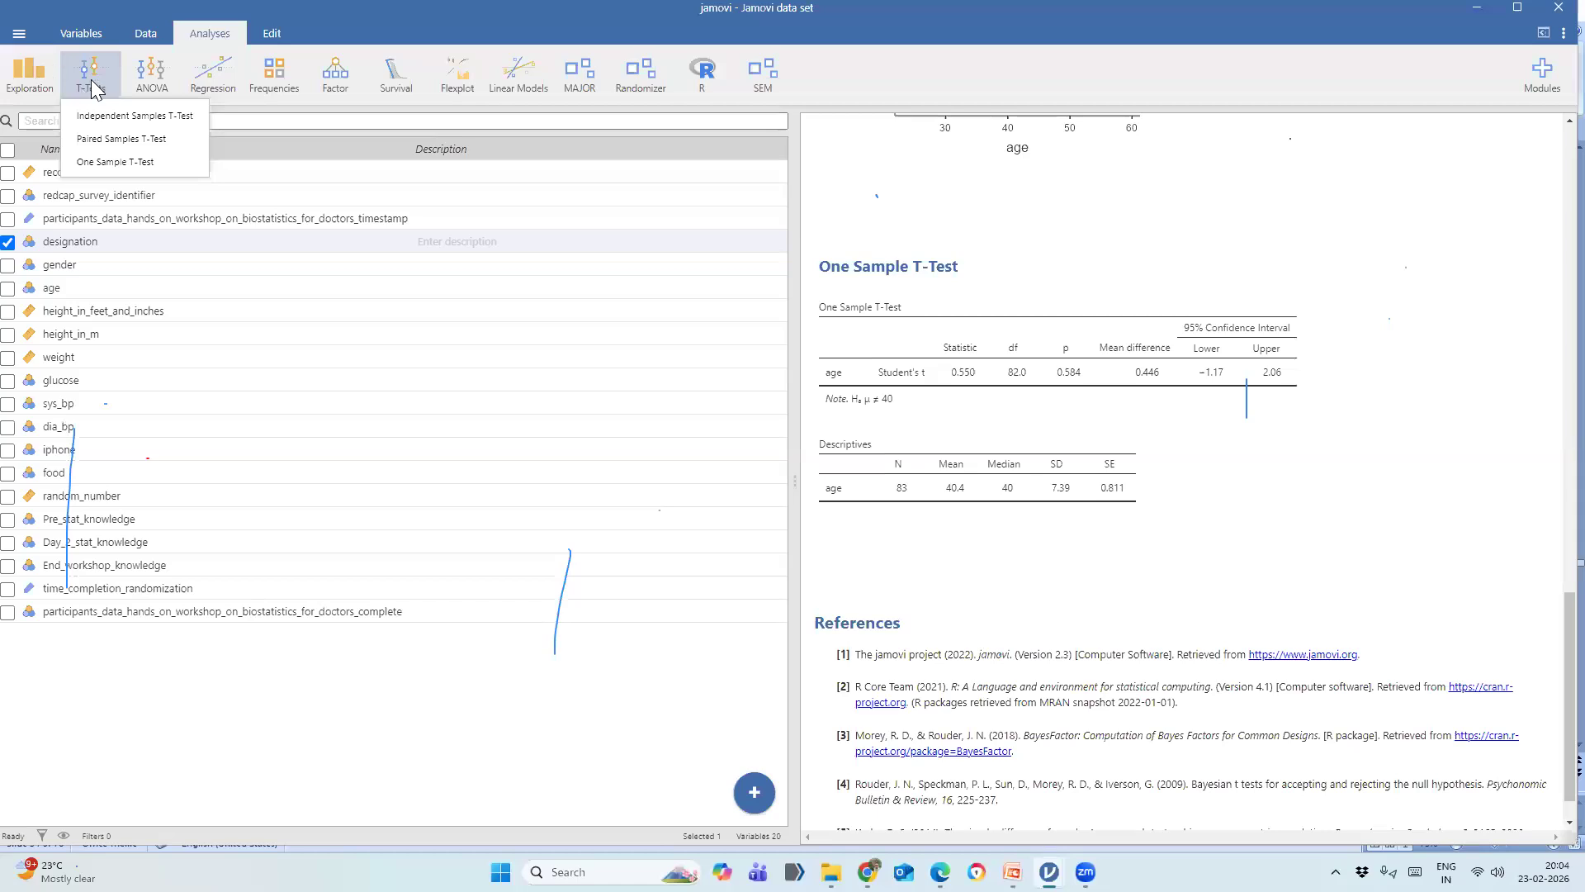
pyautogui.click(120, 126)
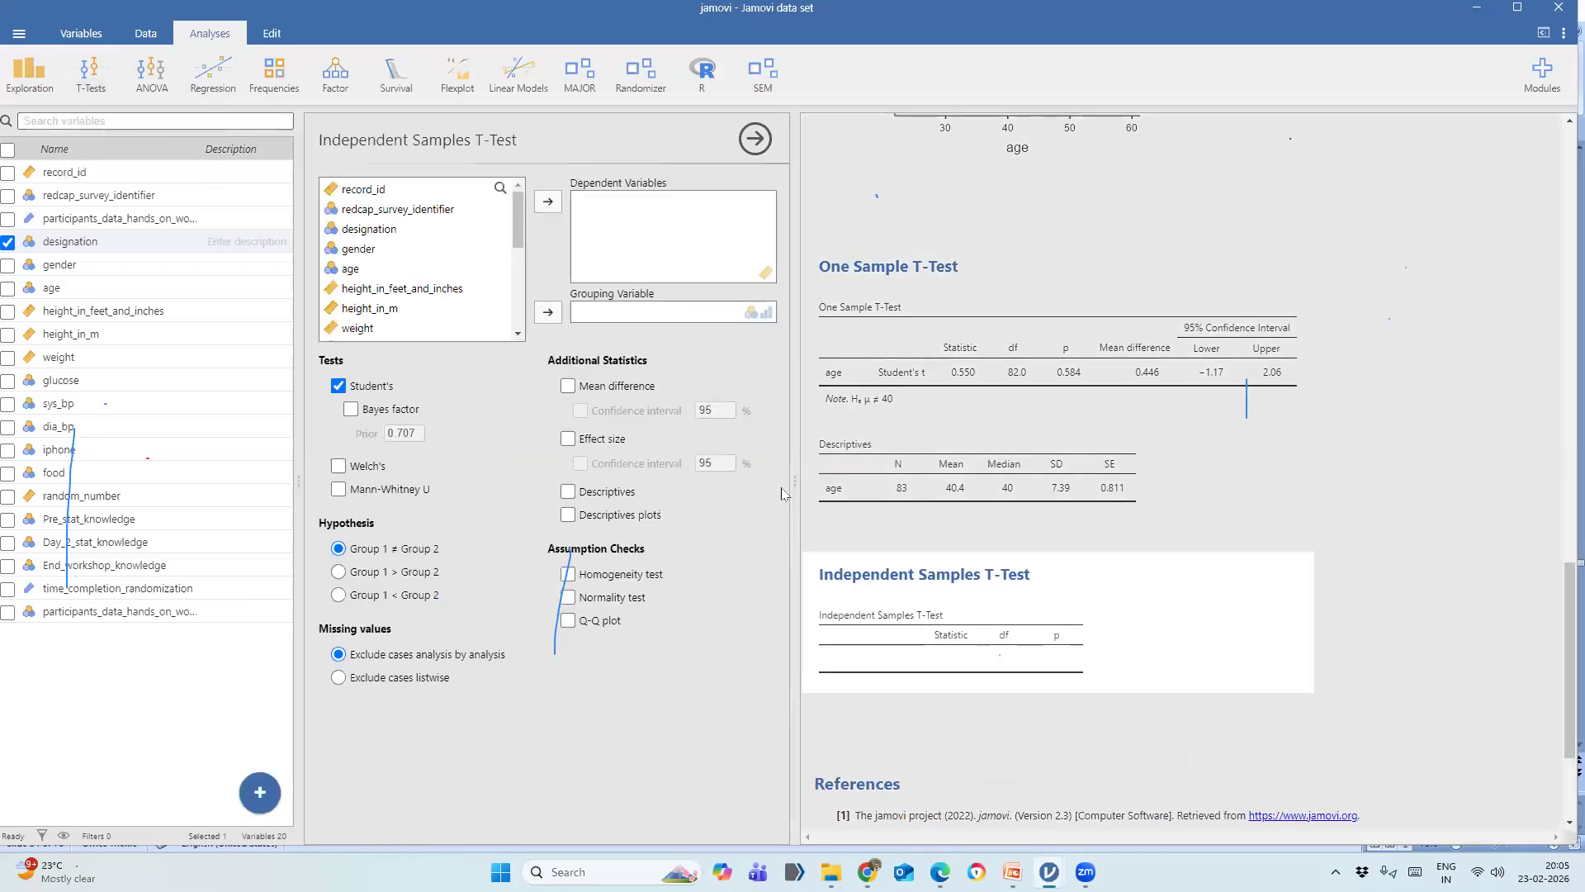
pyautogui.moveTo(794, 477); pyautogui.dragTo(832, 475)
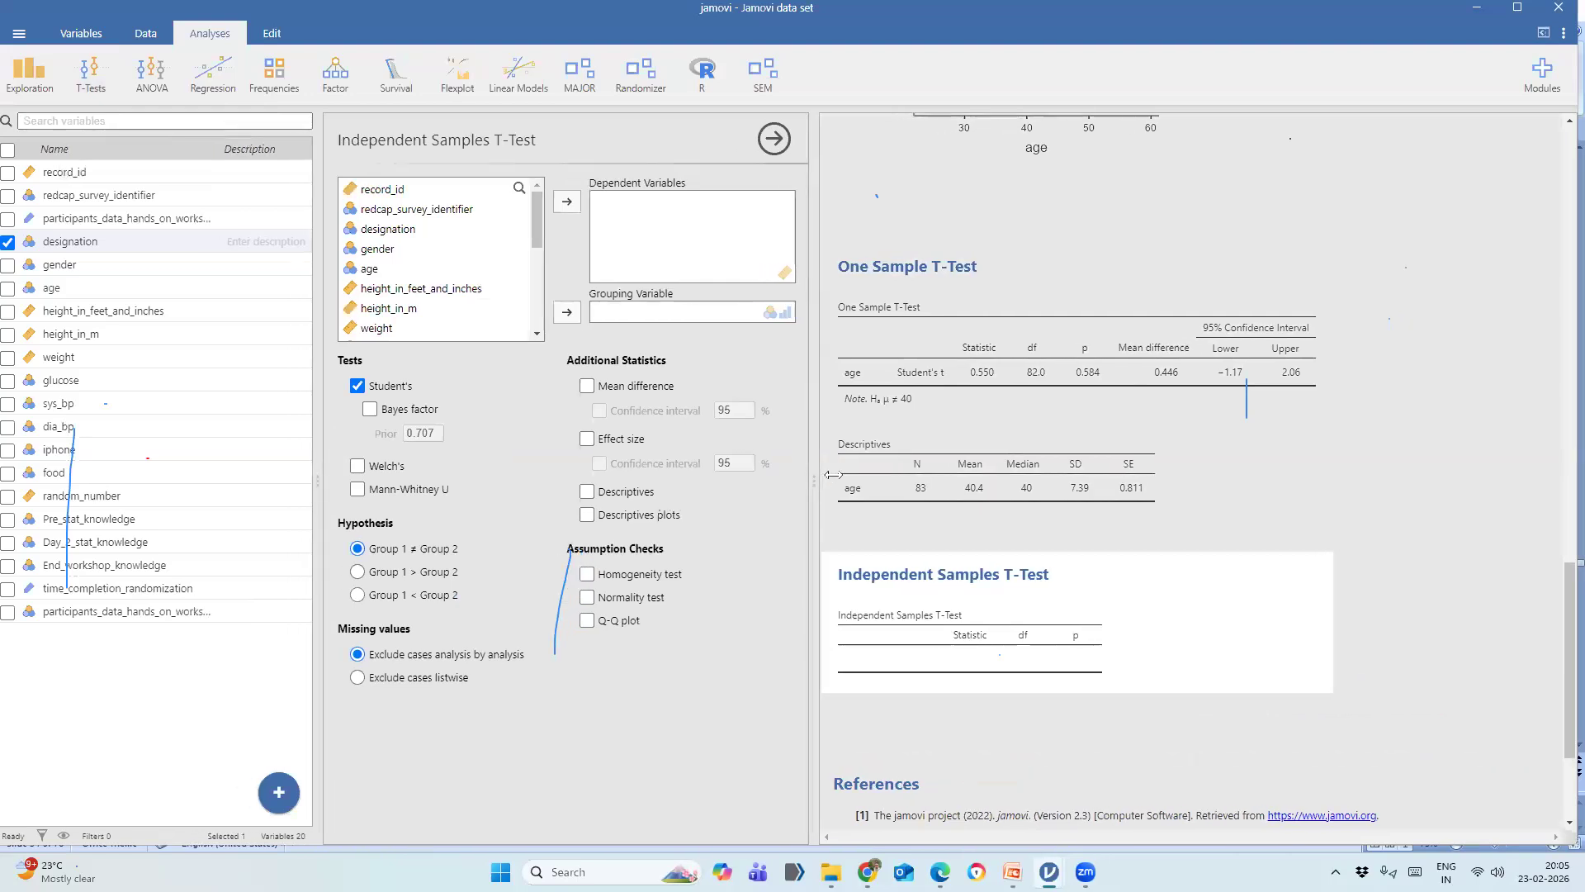
pyautogui.moveTo(317, 487); pyautogui.dragTo(286, 491)
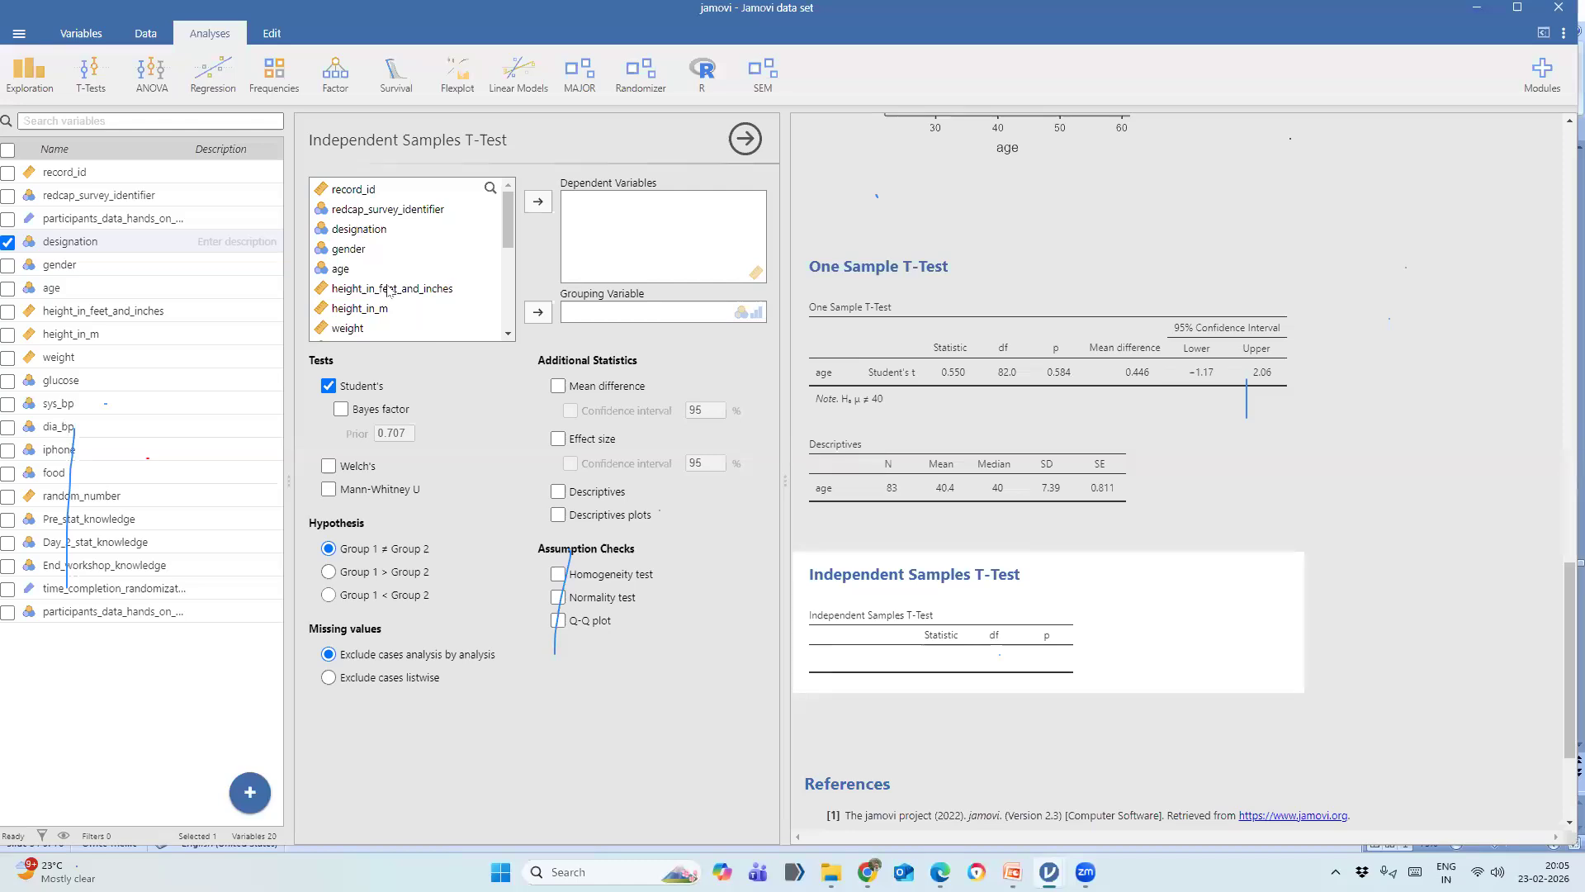
# Assign glucose as the dependent variable and gender as the grouping variable of the Independent Samples T-Test.
pyautogui.scroll(-1, 359, 272)
pyautogui.click(359, 268)
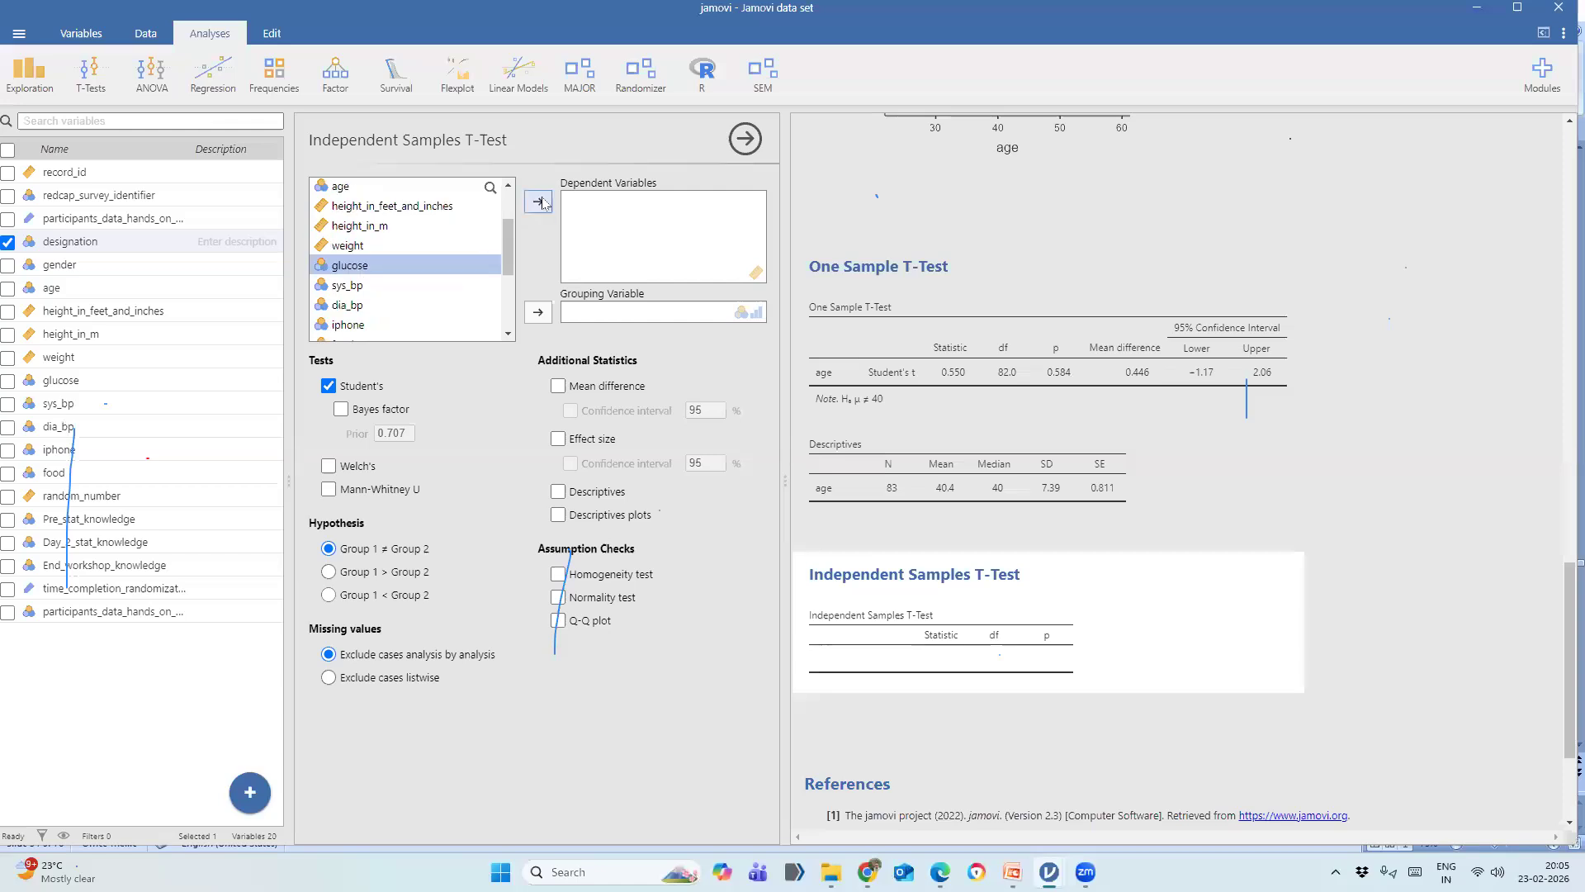
pyautogui.click(541, 202)
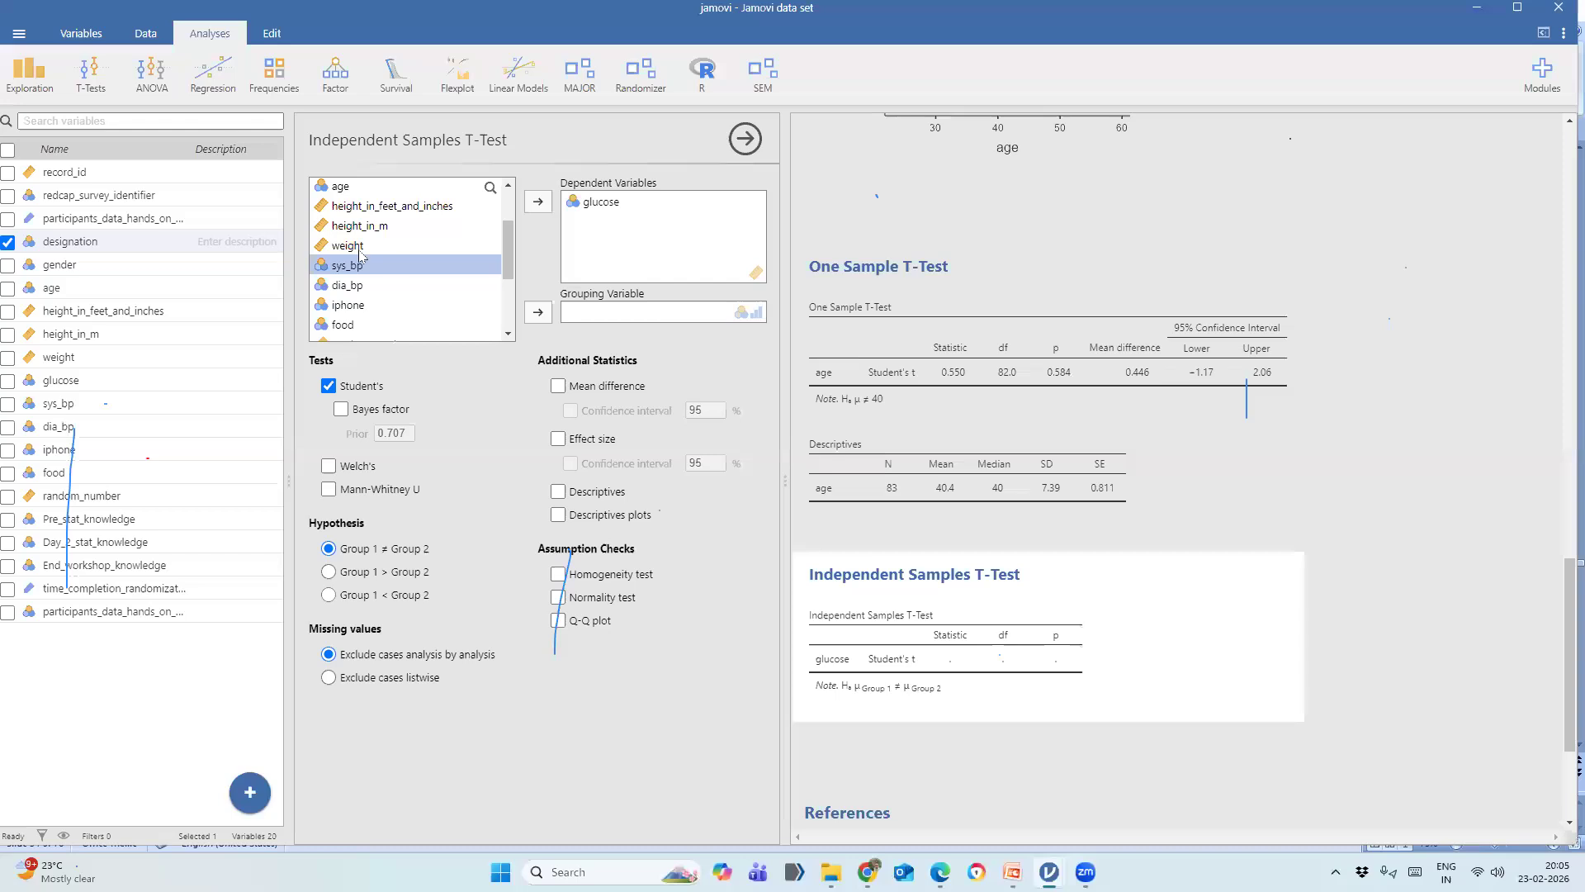
pyautogui.scroll(1, 345, 258)
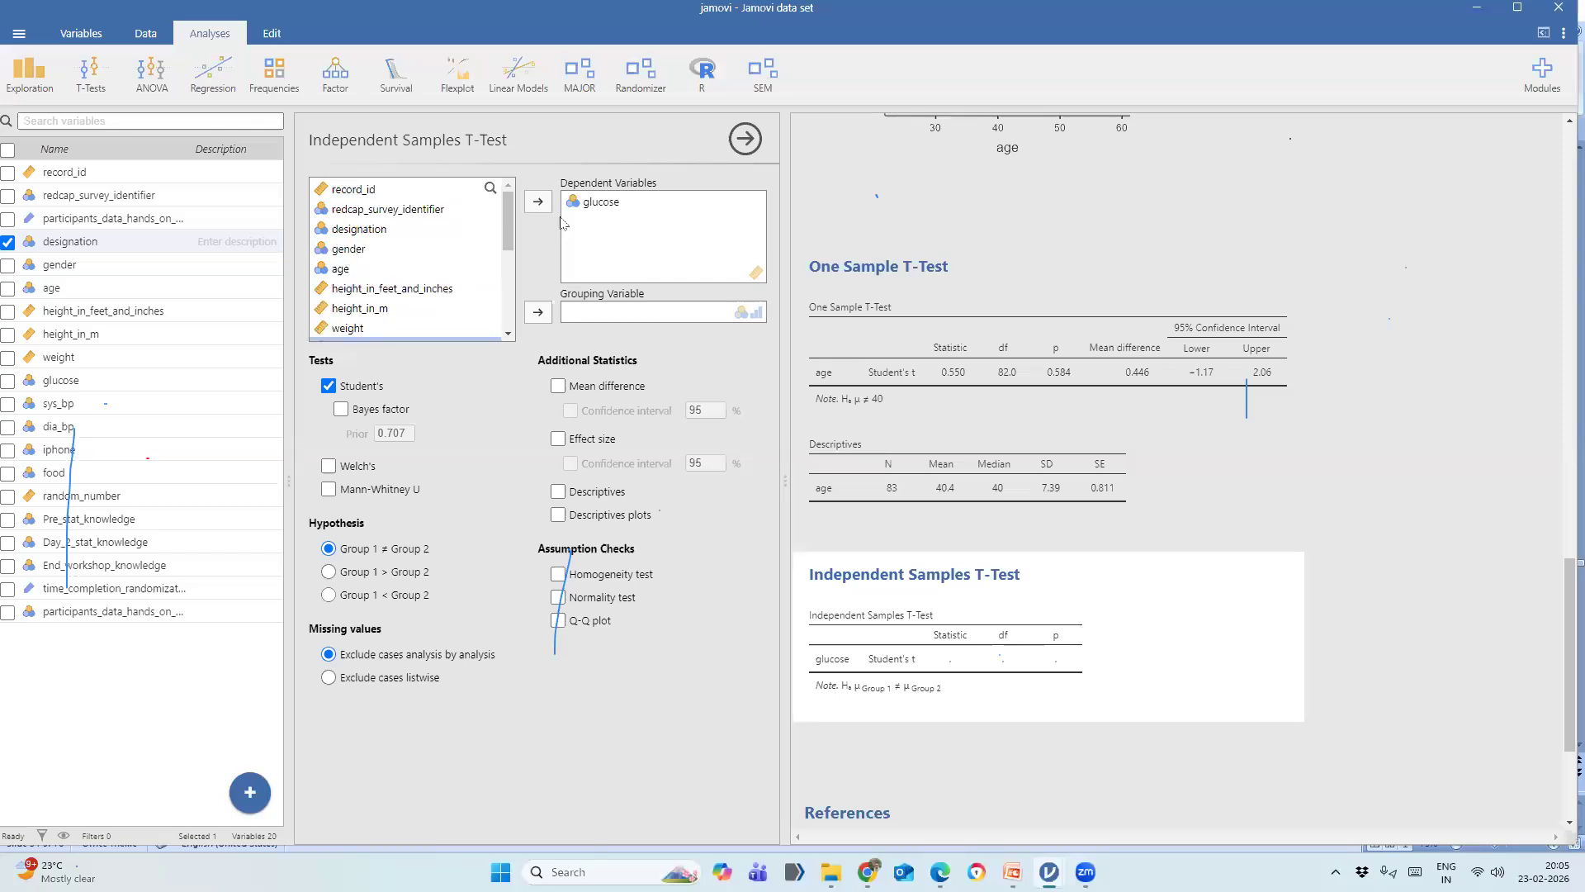
pyautogui.click(353, 257)
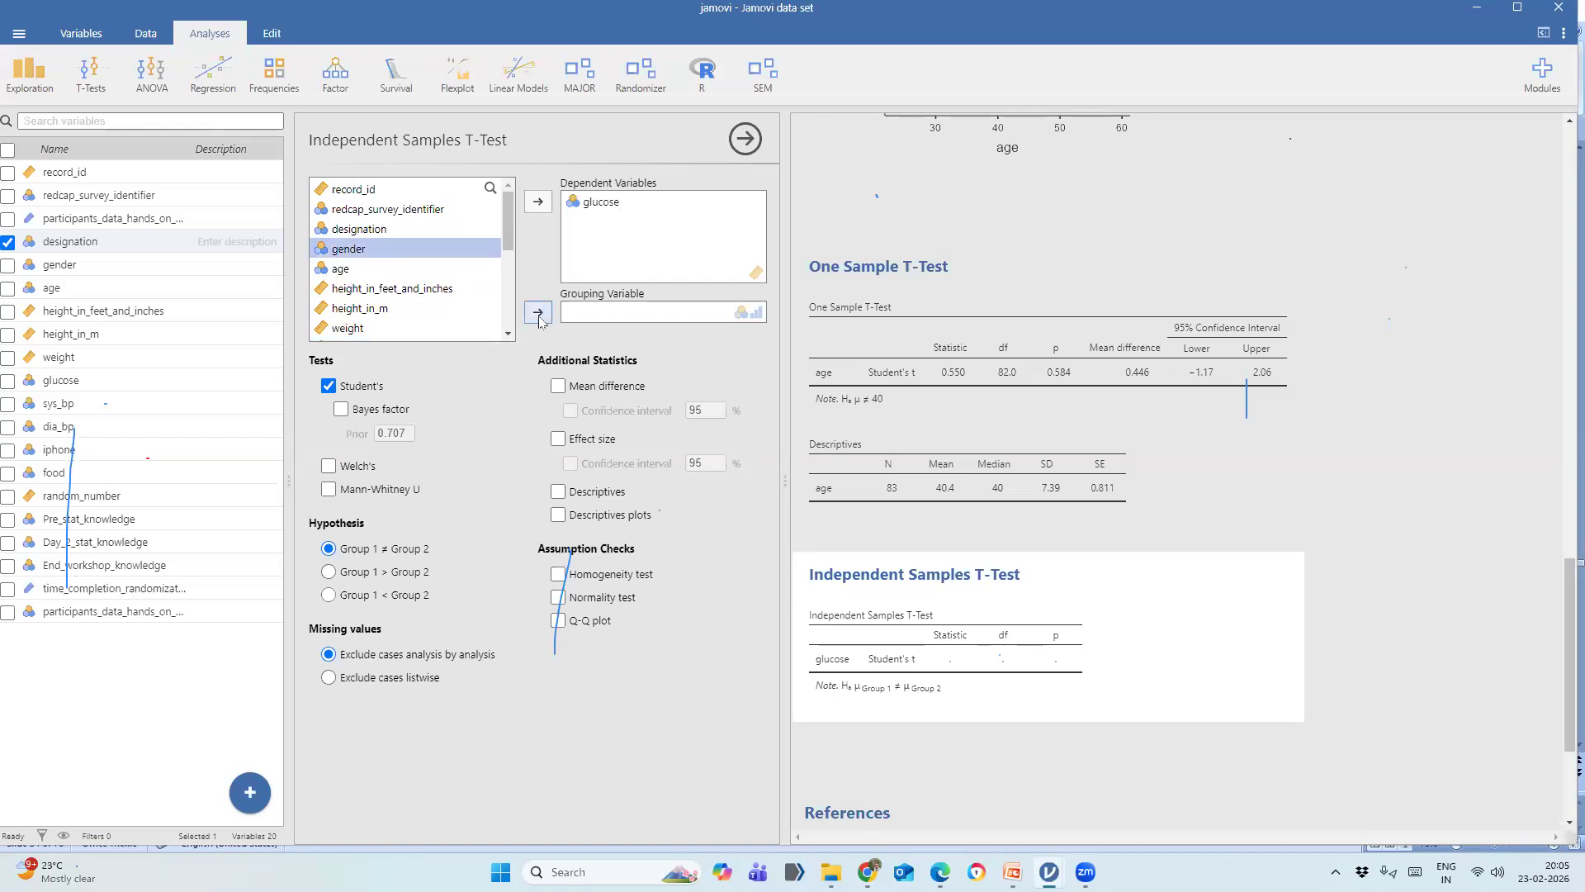
pyautogui.click(538, 313)
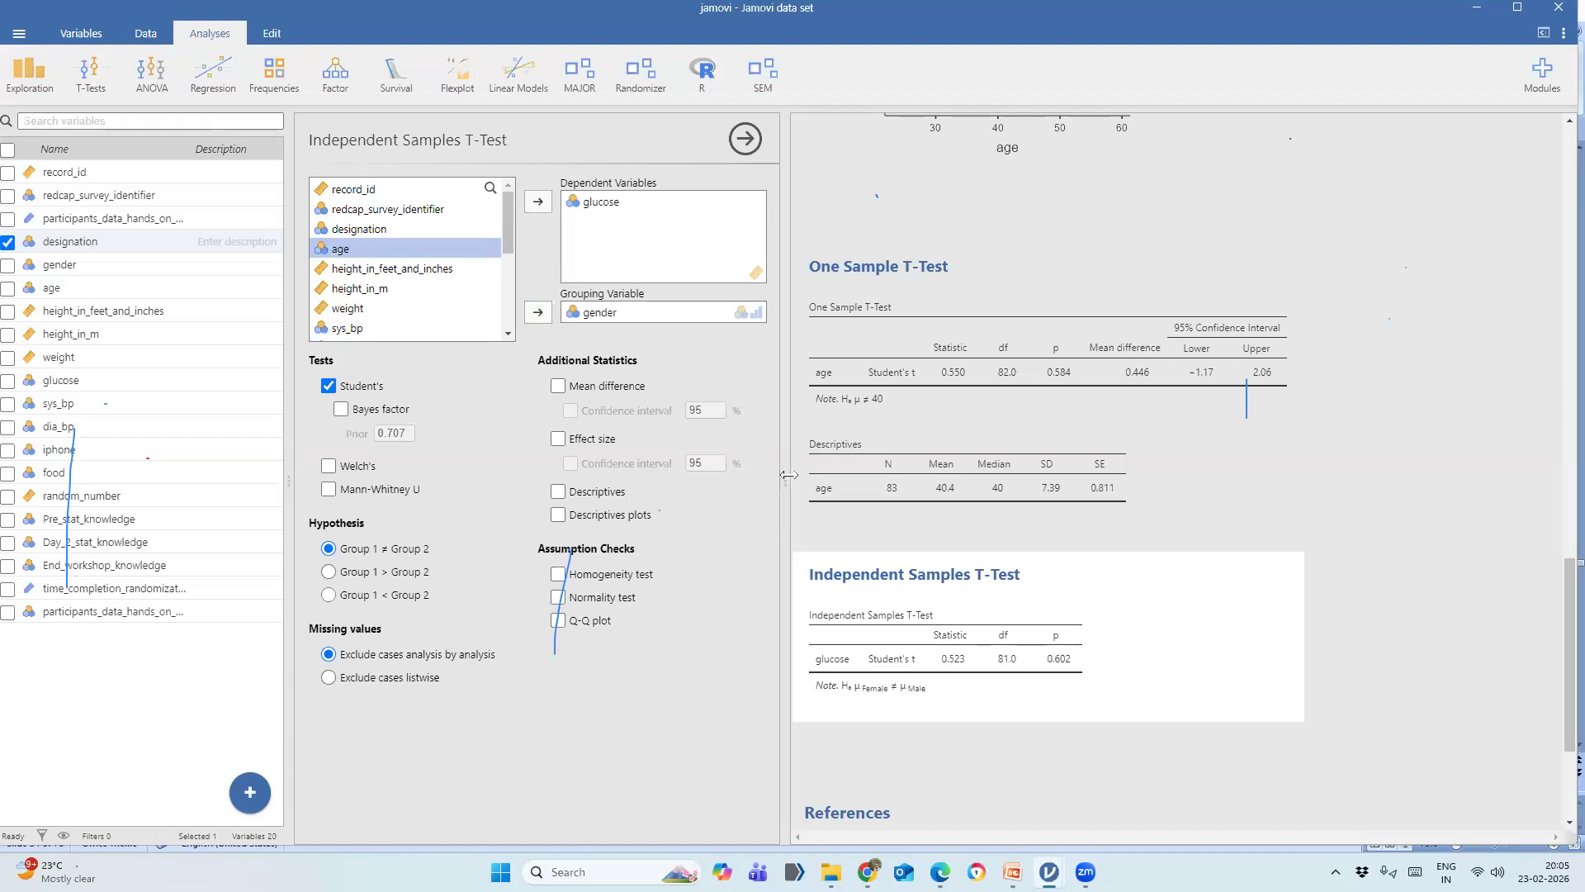
# Add the mean difference, its 95% confidence interval and group descriptives to the glucose t-test, with the results pane widened.
pyautogui.moveTo(788, 474); pyautogui.dragTo(835, 475)
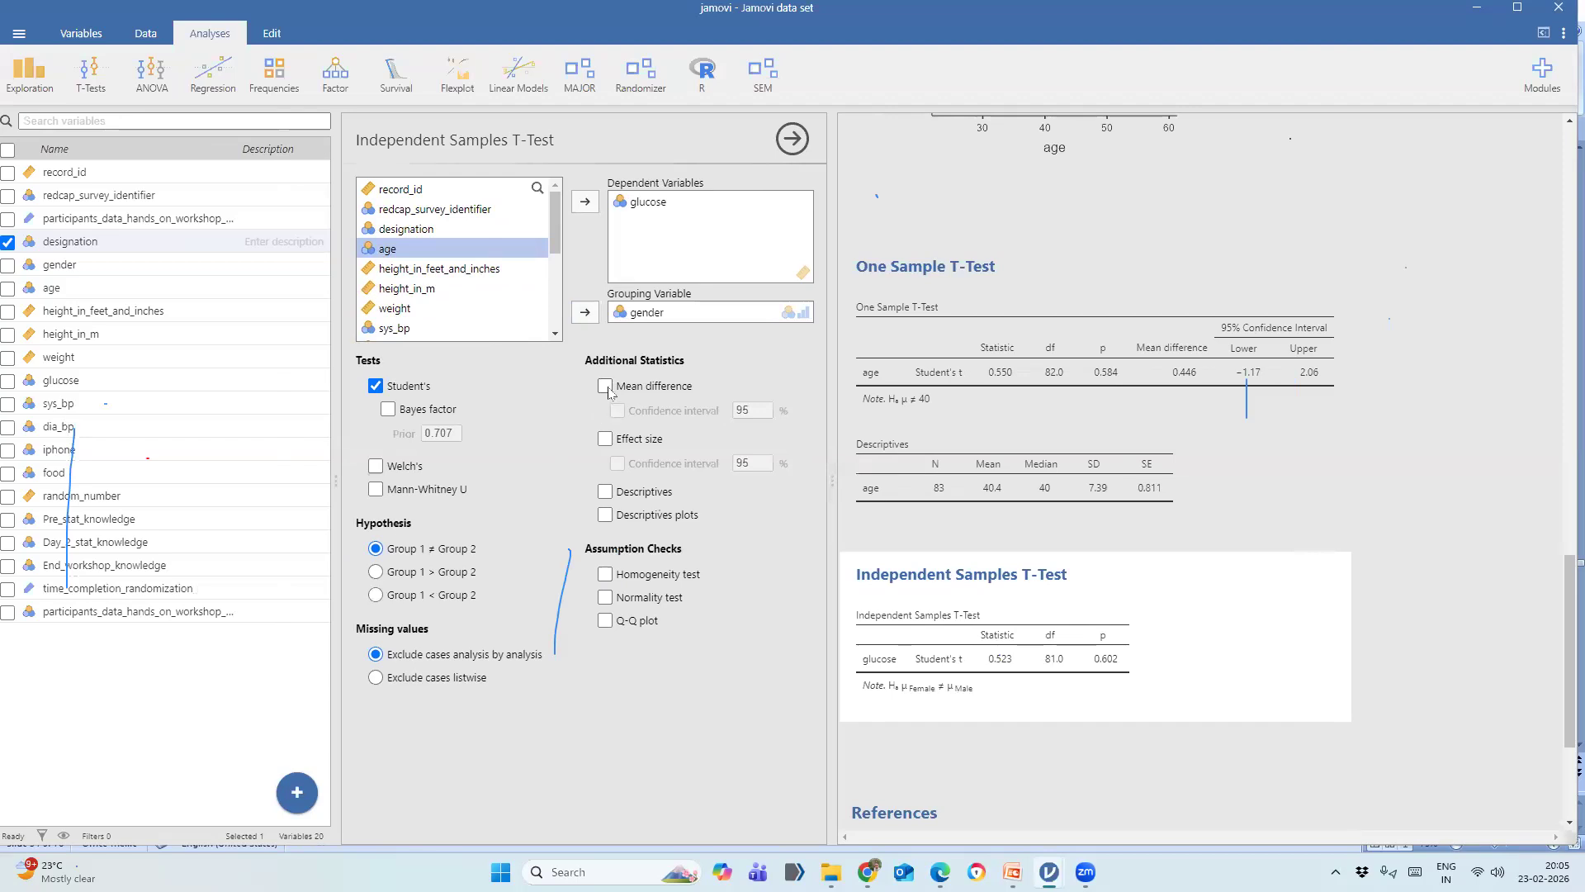
pyautogui.moveTo(335, 483); pyautogui.dragTo(171, 483)
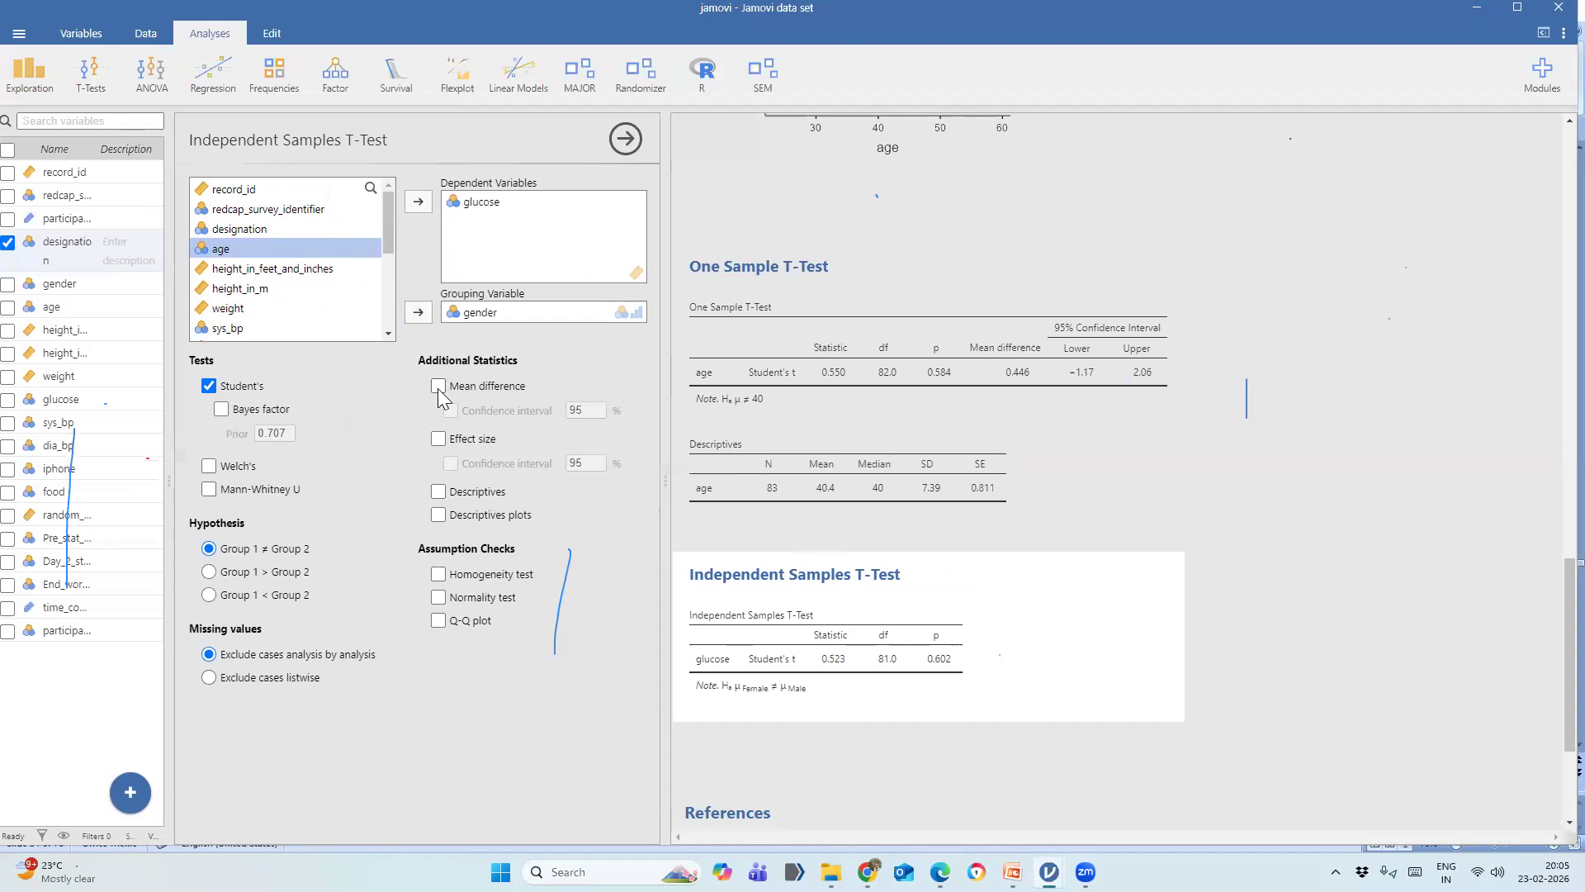
pyautogui.click(439, 386)
pyautogui.click(450, 411)
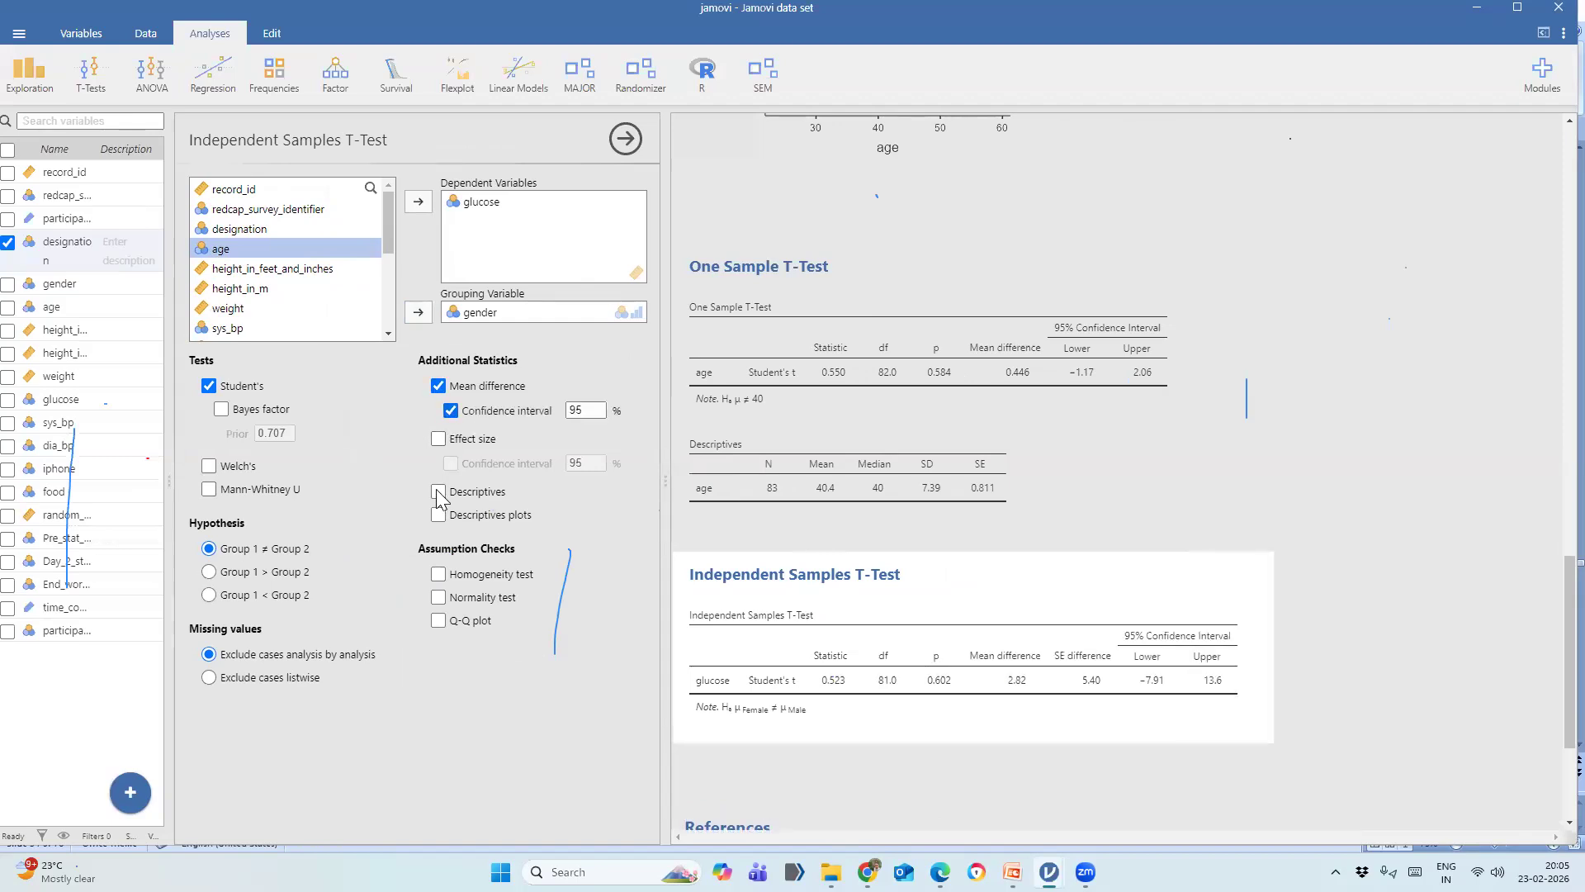
pyautogui.click(438, 493)
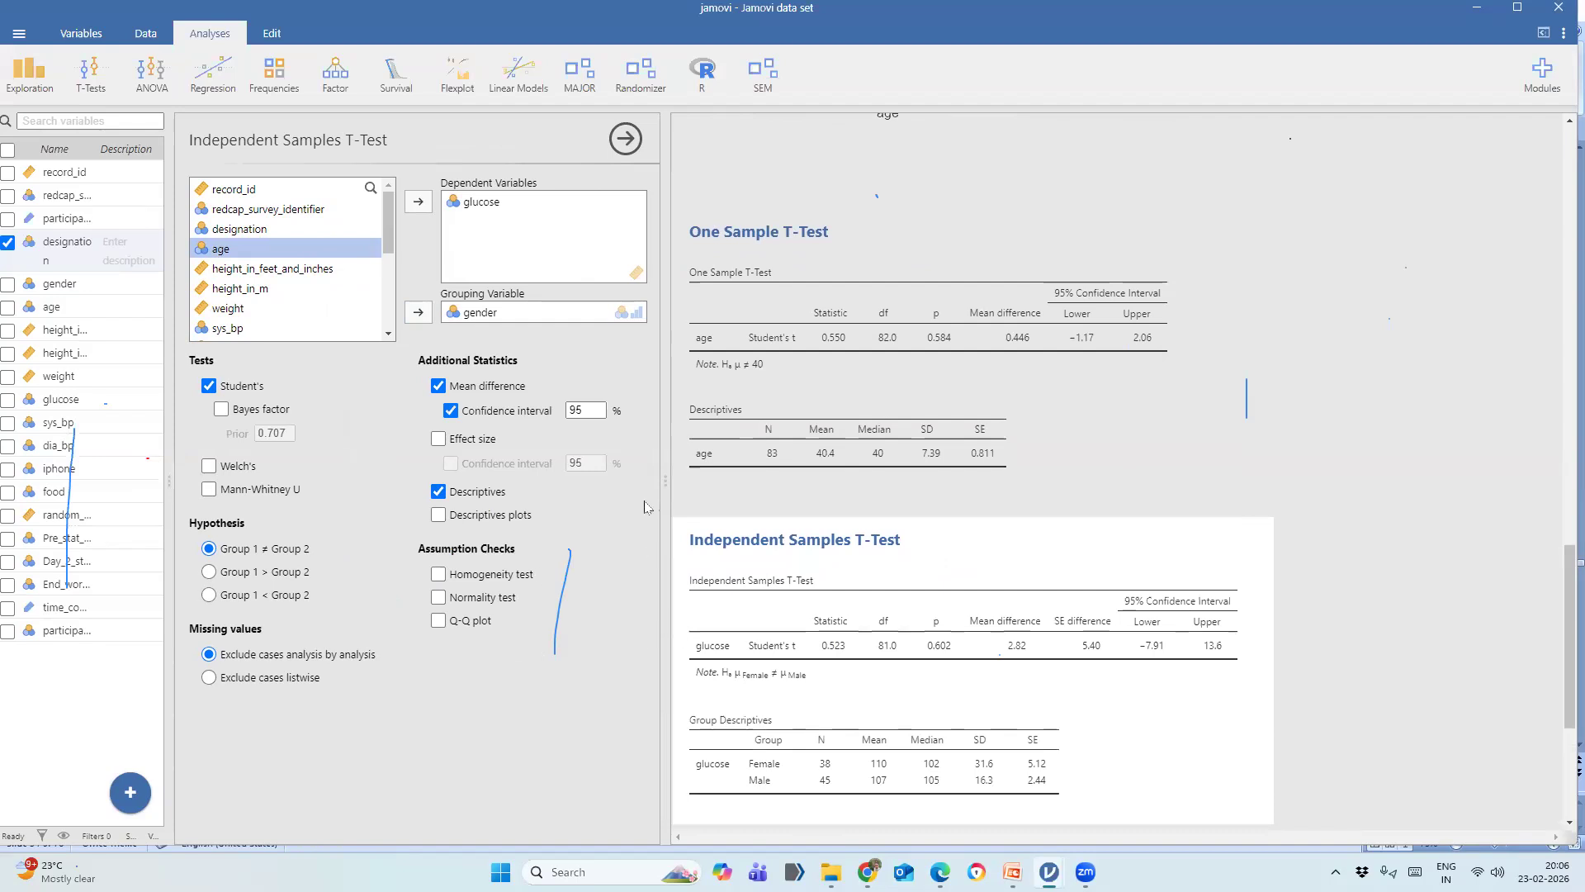
pyautogui.moveTo(661, 487); pyautogui.dragTo(563, 491)
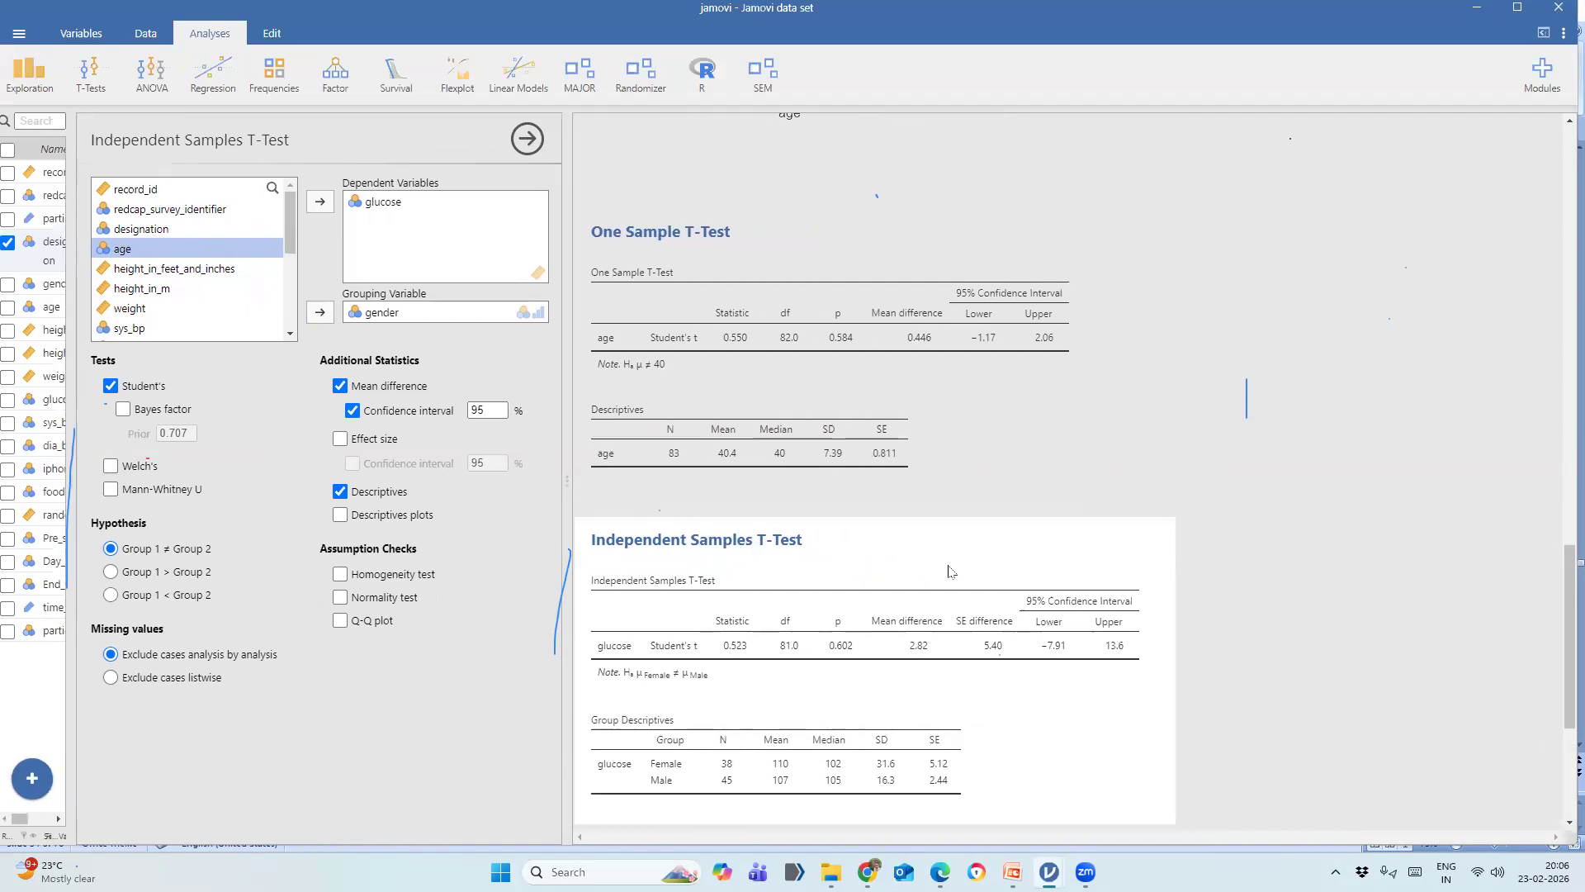
pyautogui.scroll(-2, 948, 573)
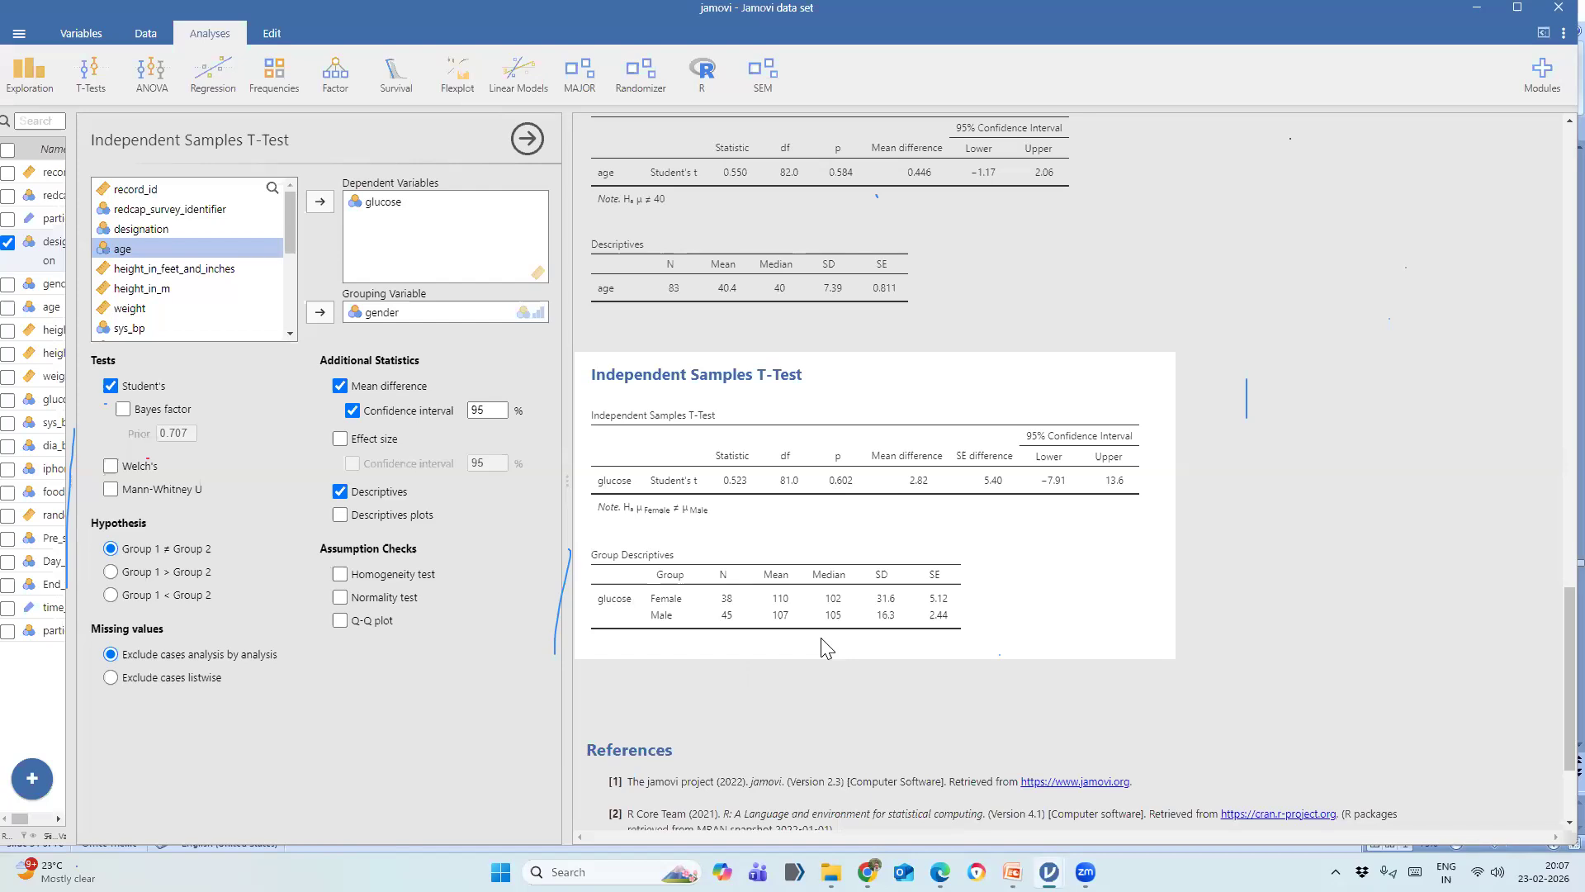
# Add the homogeneity of variances assumption check to the glucose t-test and review the Levene's table.
pyautogui.moveTo(578, 489); pyautogui.dragTo(607, 483)
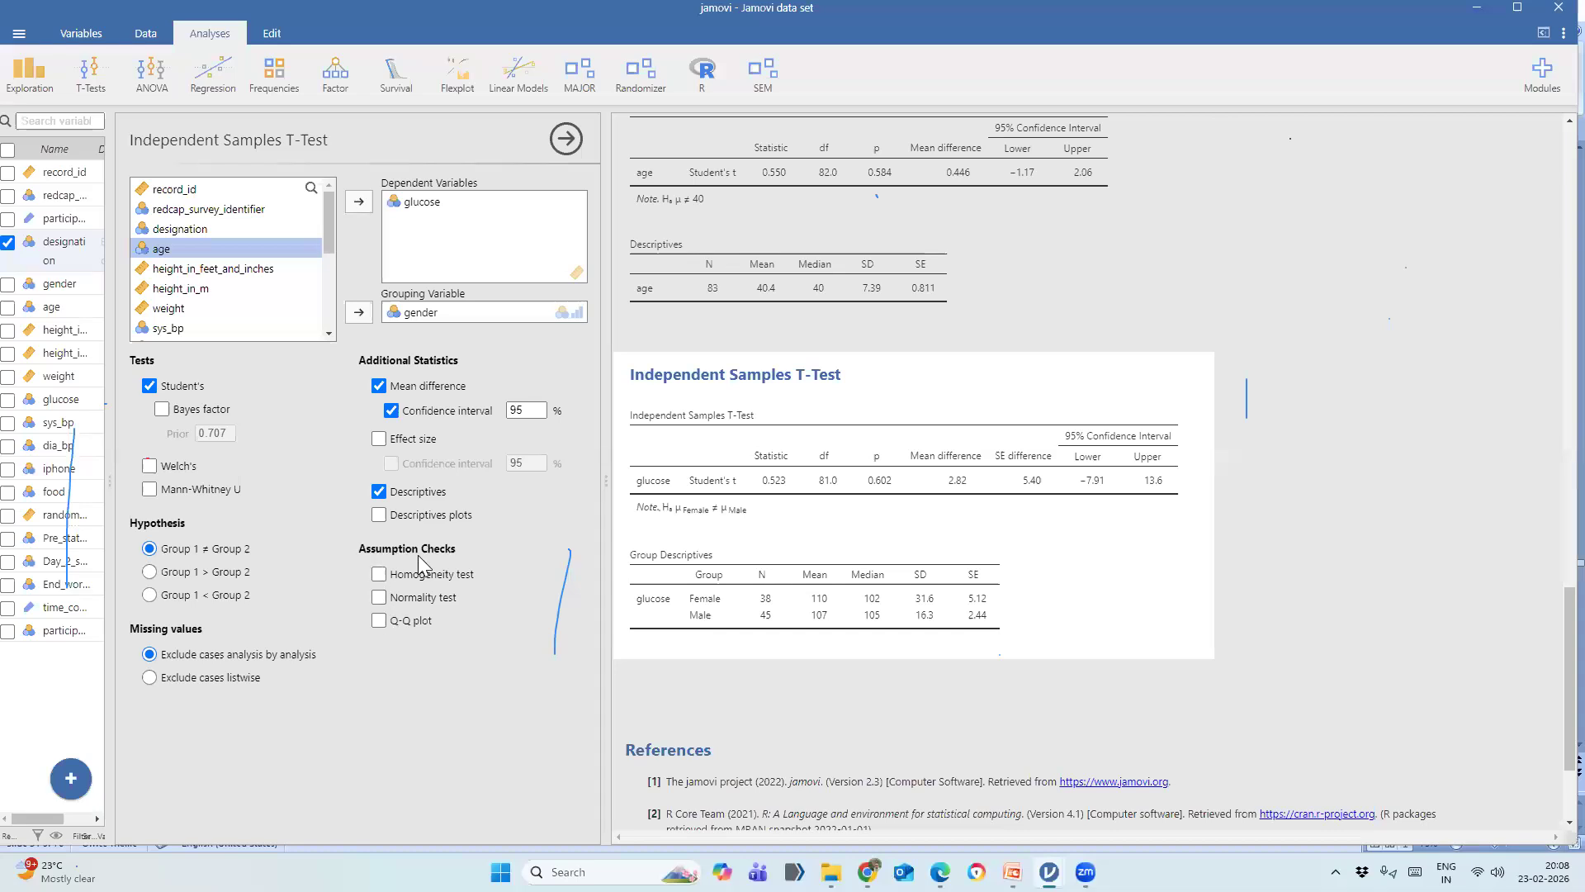
pyautogui.click(379, 575)
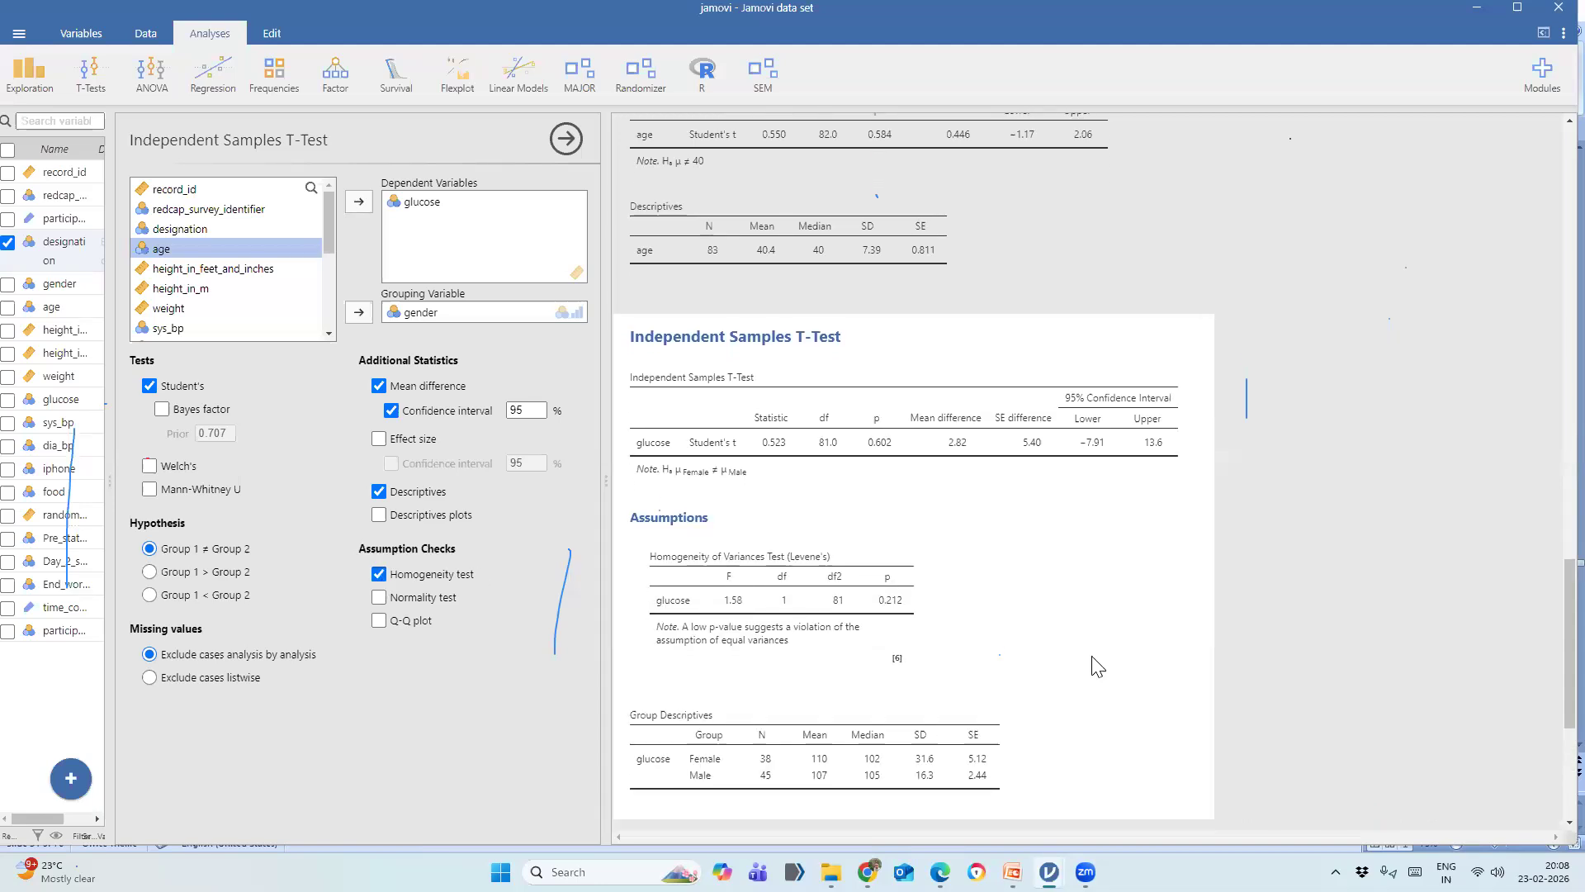
pyautogui.scroll(-1, 1096, 665)
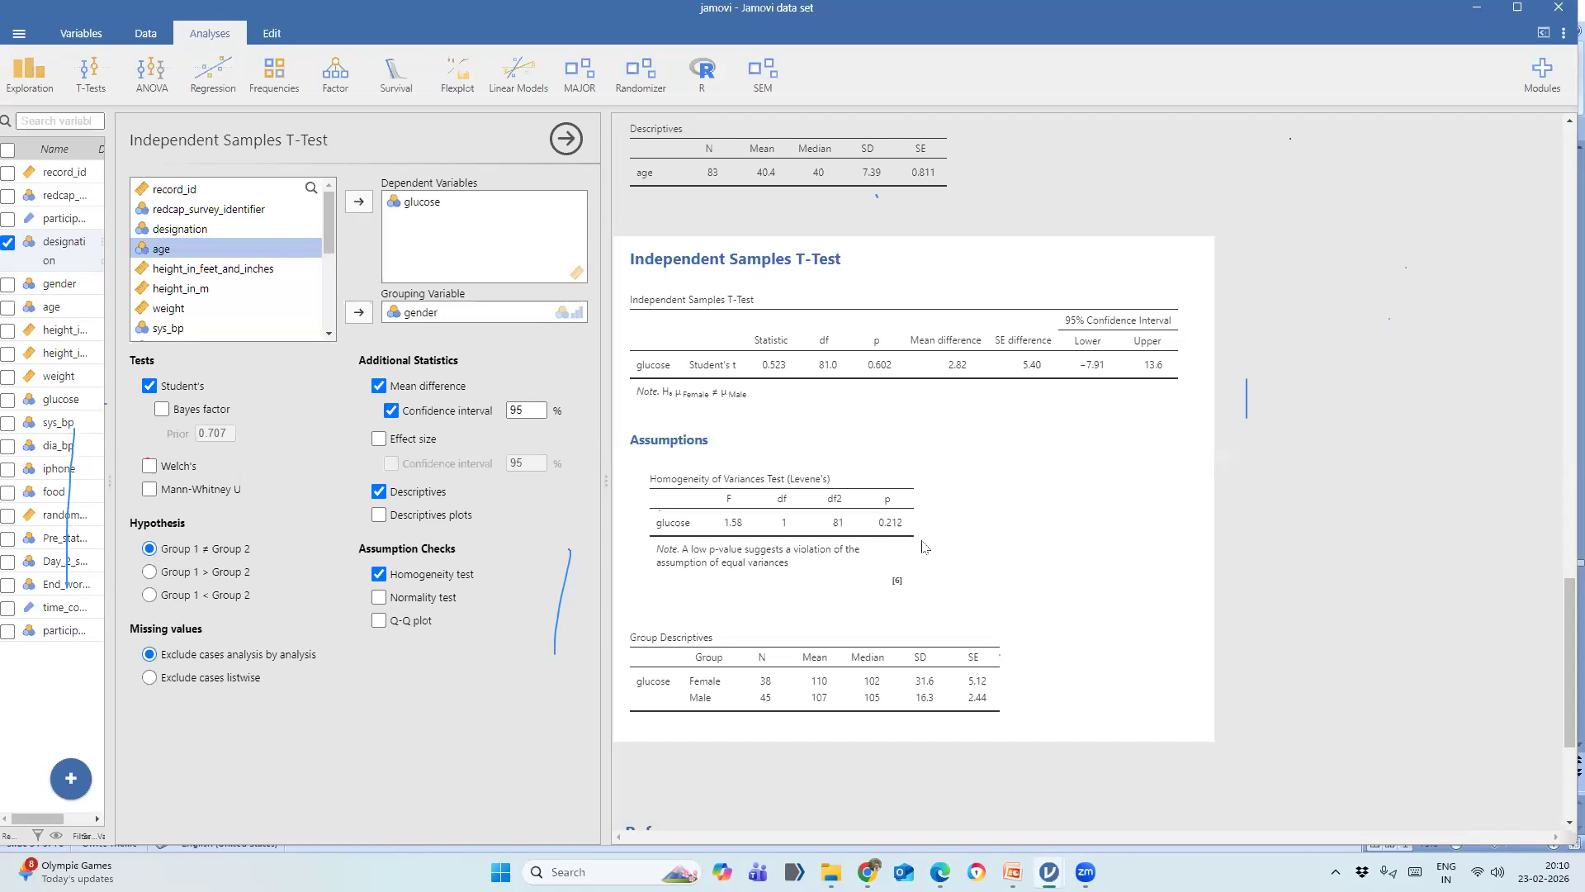
pyautogui.scroll(-1, 923, 546)
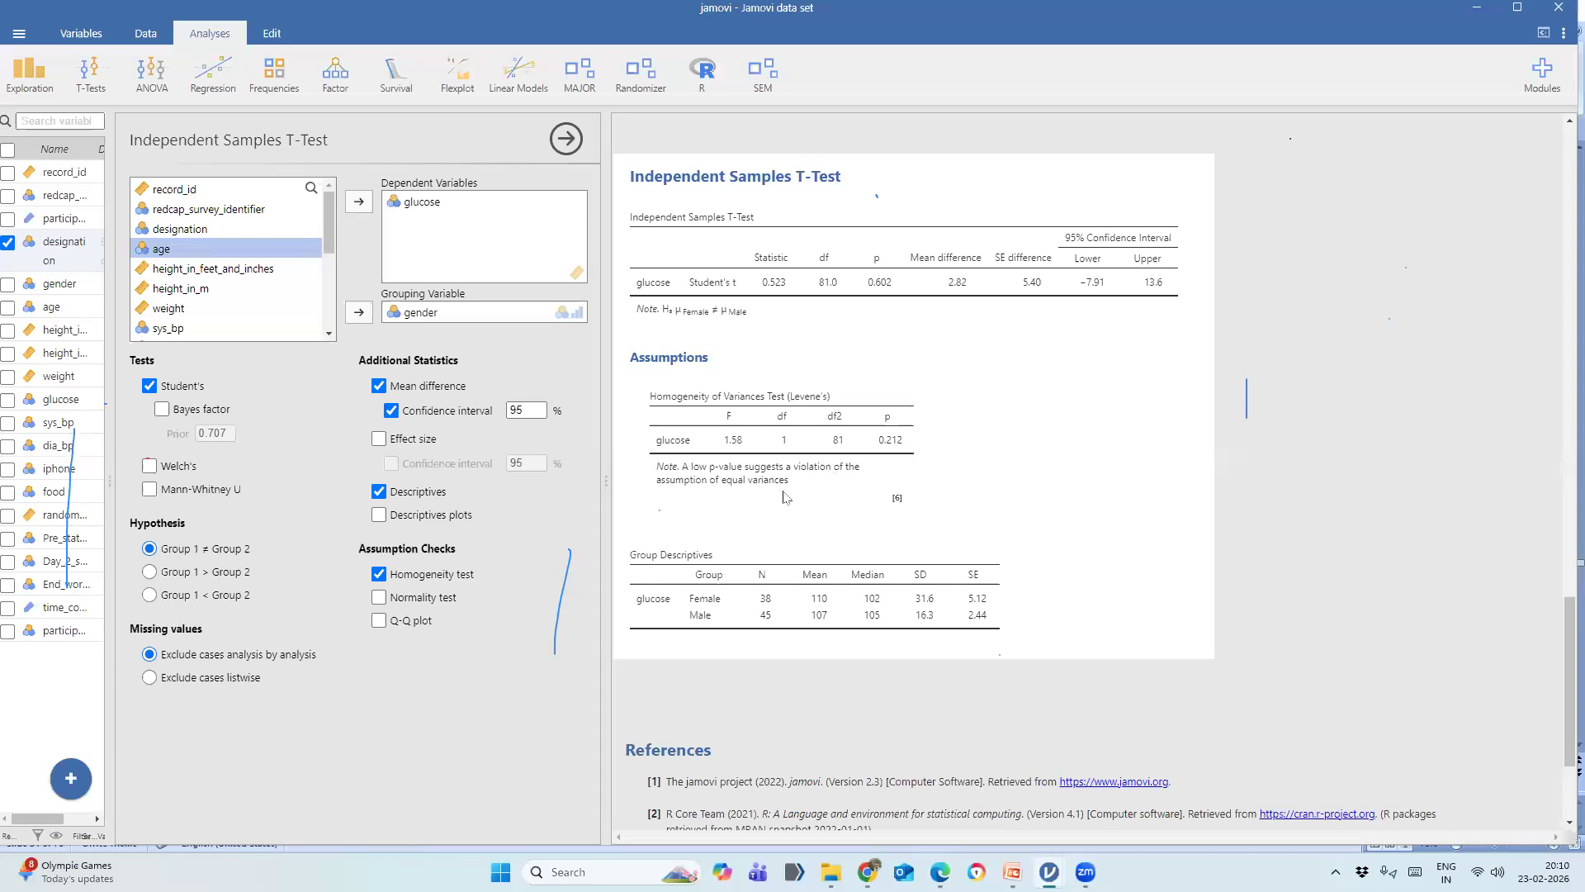
# Include Welch's test alongside Student's in the Independent Samples T-Test and review the results down to the references.
pyautogui.moveTo(606, 485); pyautogui.dragTo(695, 486)
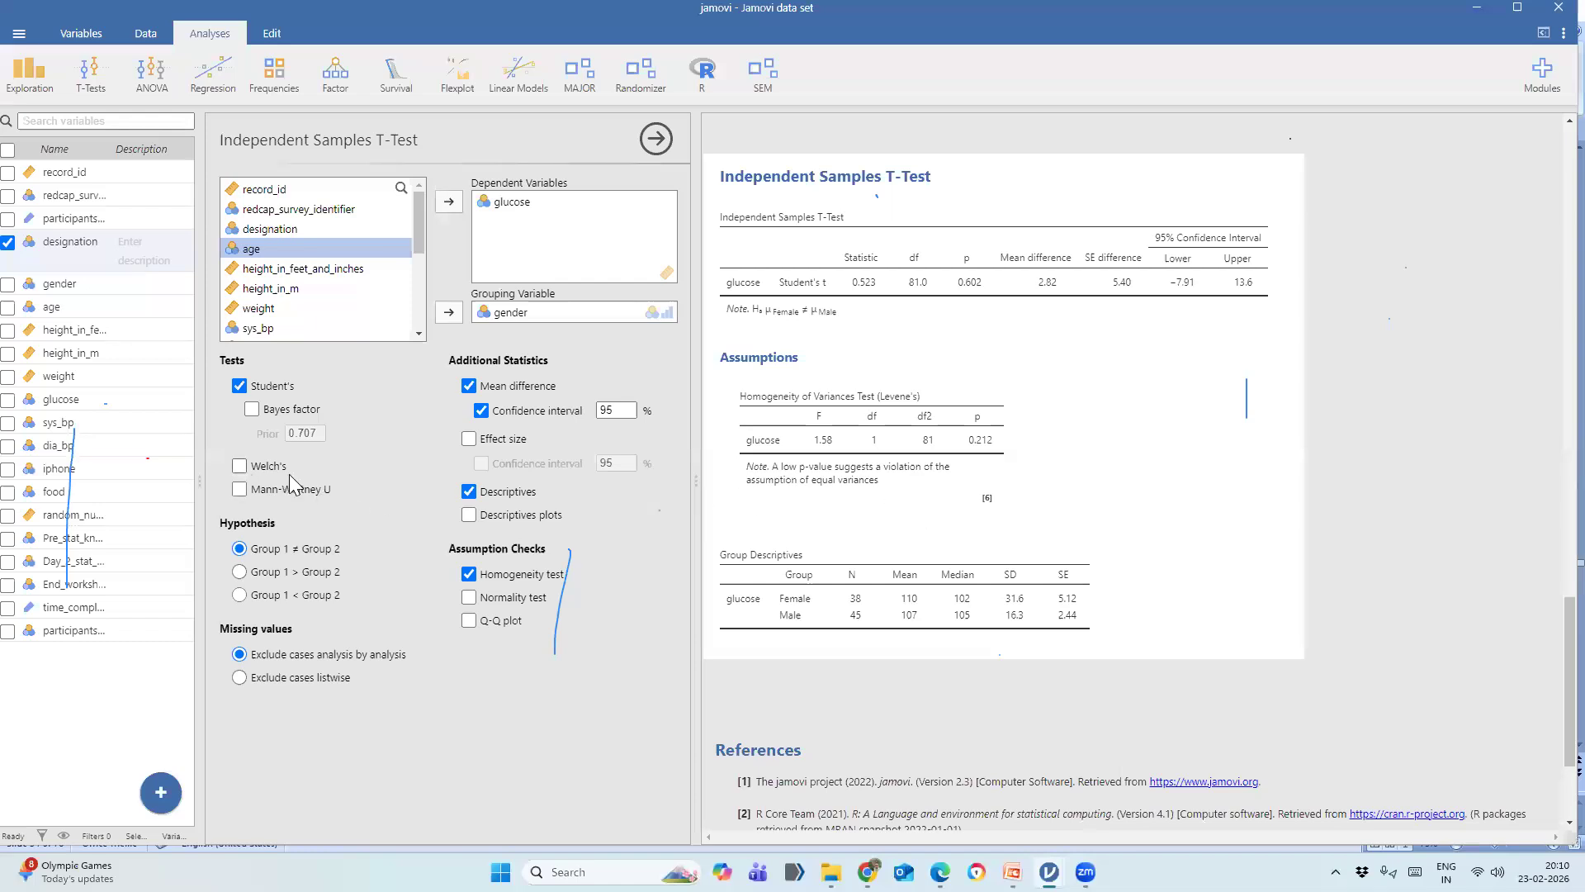
pyautogui.click(240, 469)
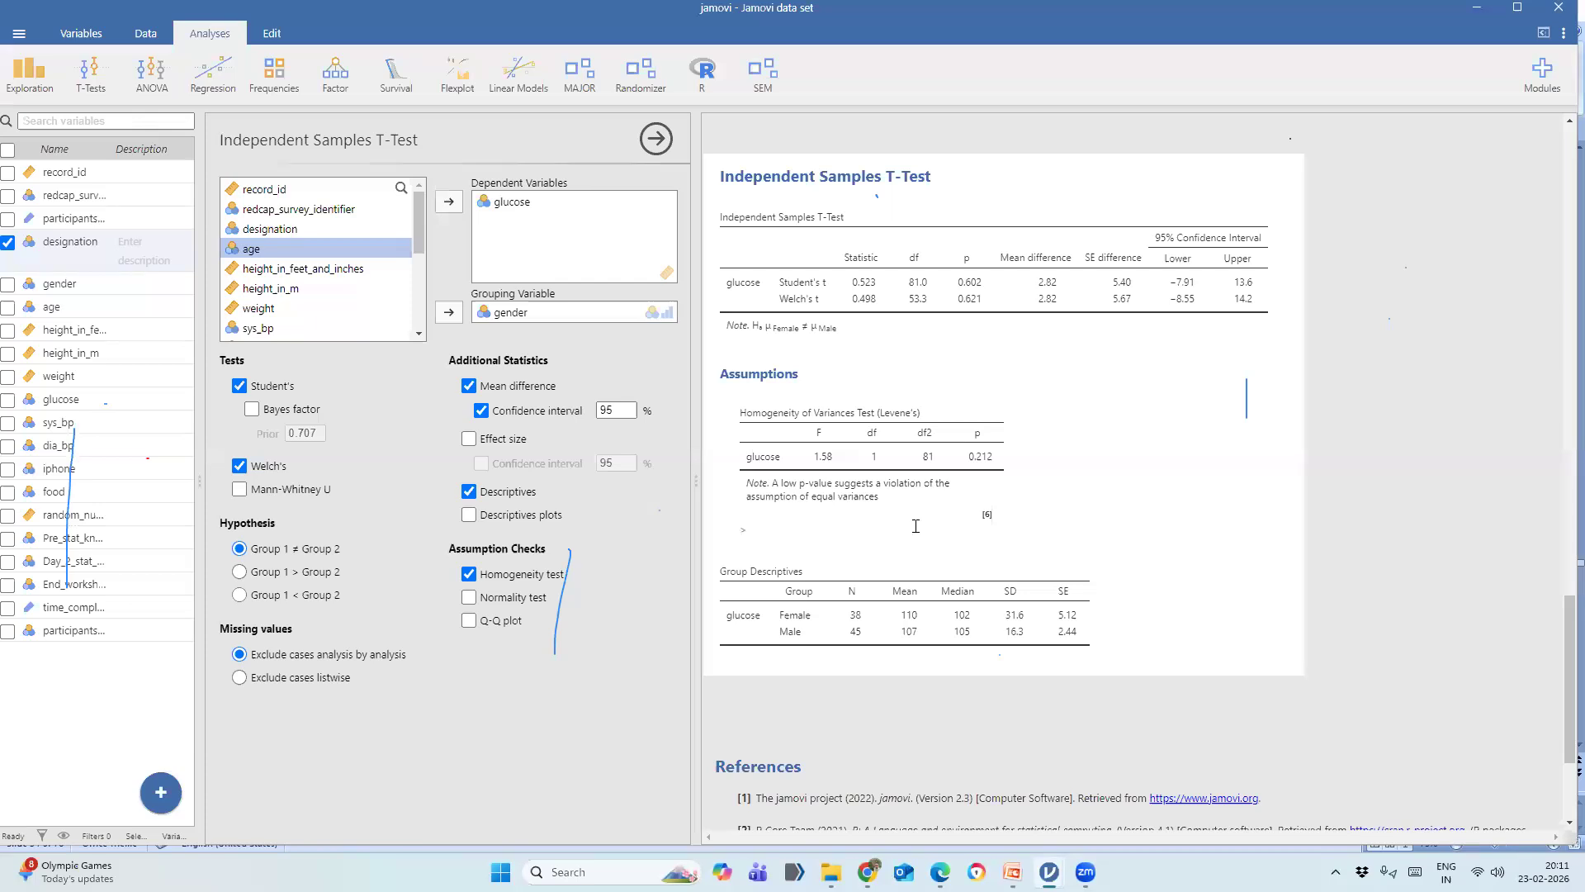
pyautogui.scroll(-1, 915, 526)
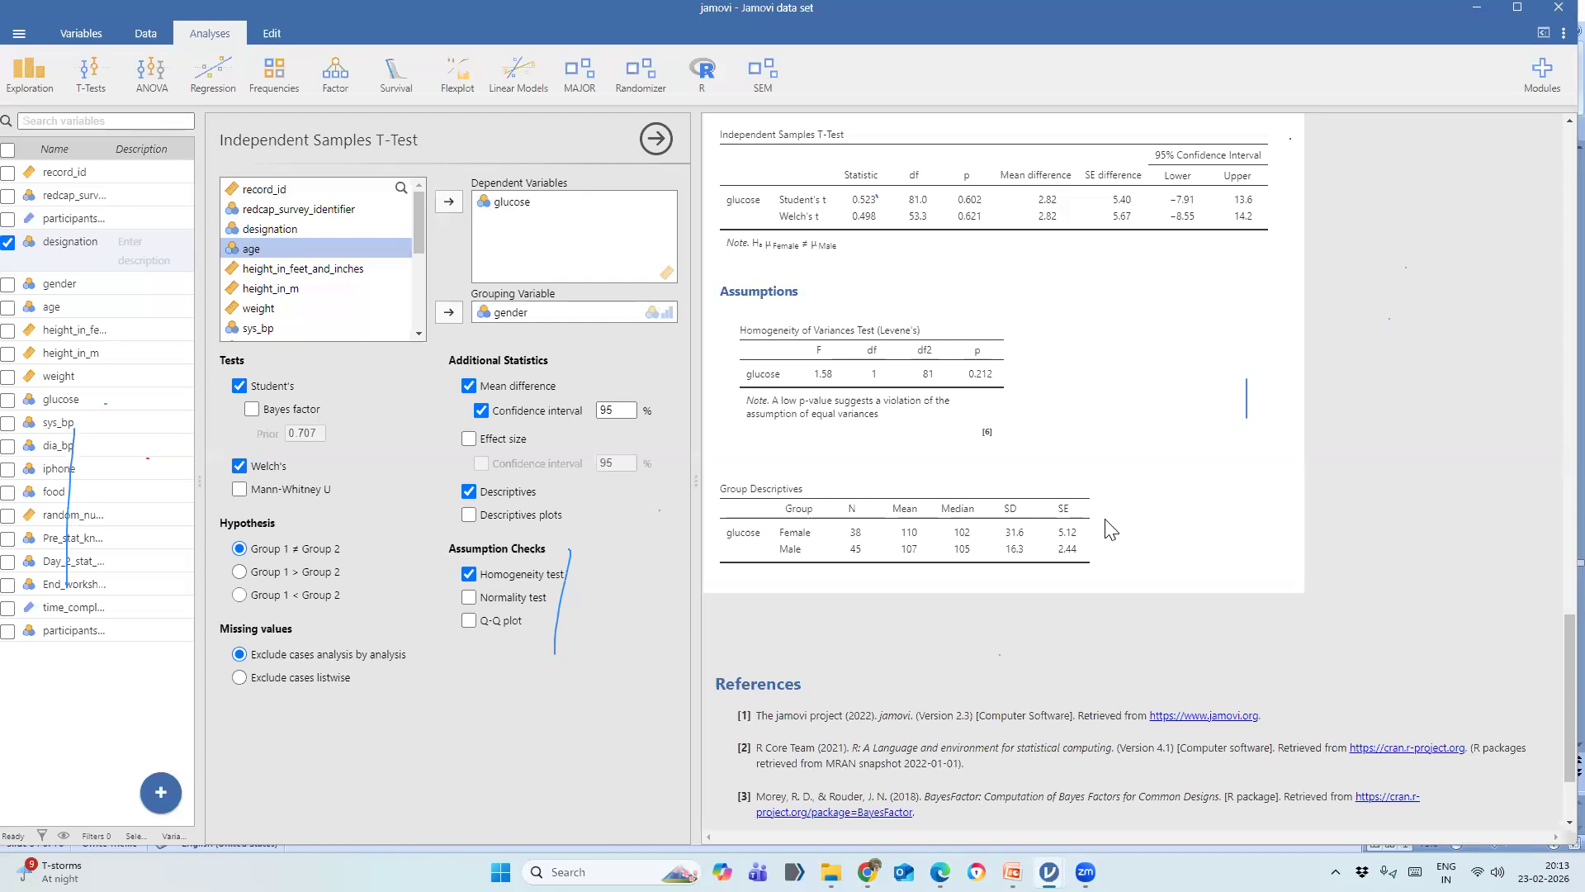
pyautogui.scroll(-1, 1111, 529)
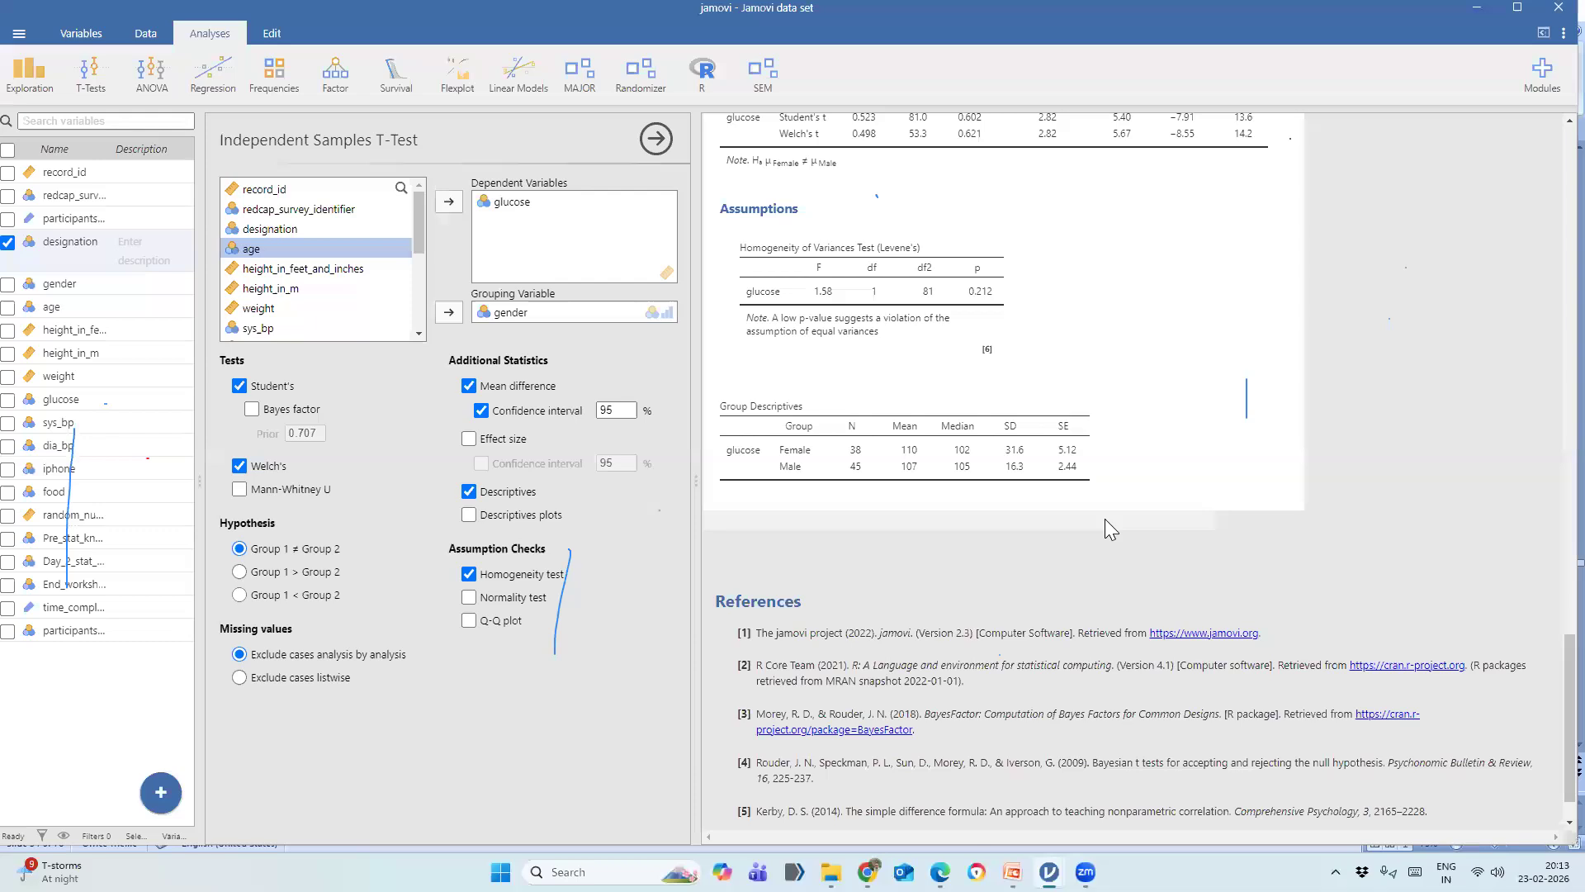
pyautogui.scroll(-1, 1105, 518)
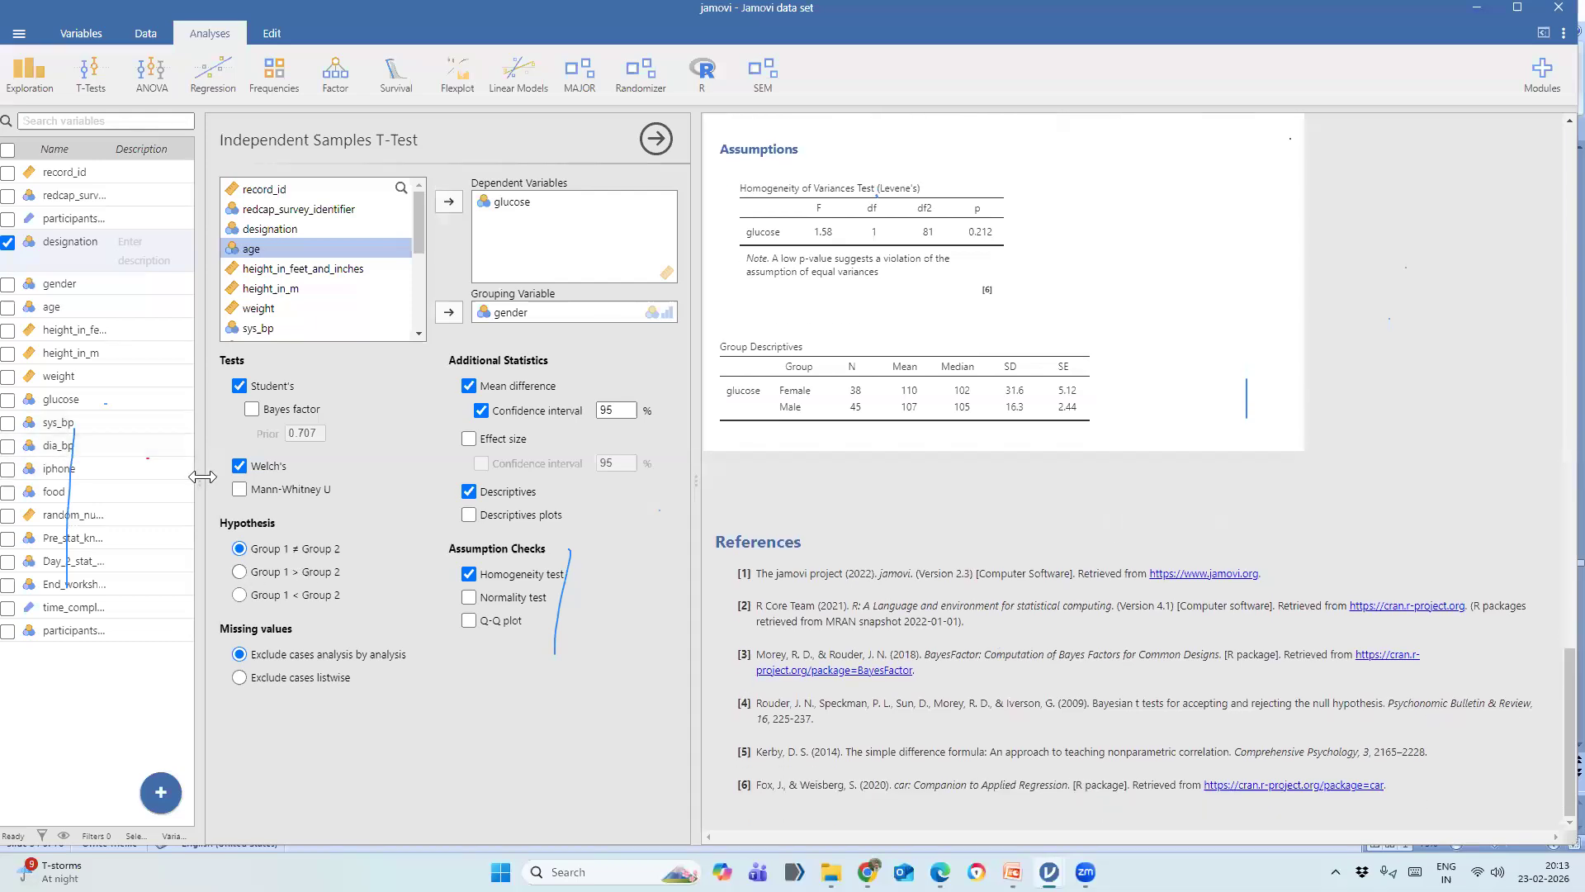
# Set up a Paired Samples T-Test that pairs Pre_stat_knowledge with Day_2_stat_knowledge.
pyautogui.moveTo(200, 479); pyautogui.dragTo(591, 518)
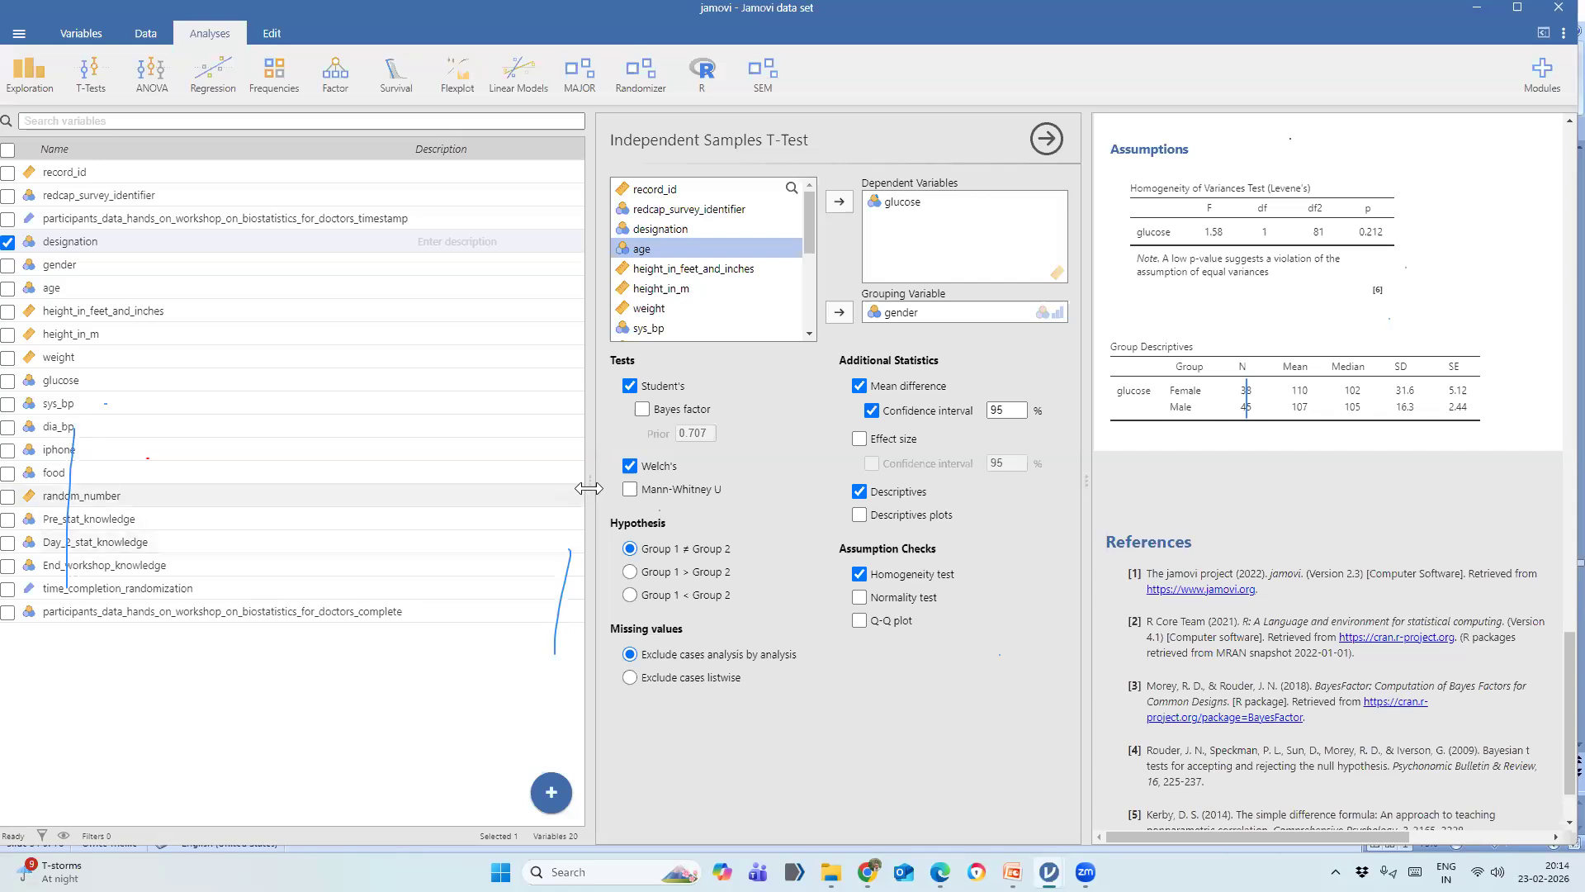
pyautogui.moveTo(588, 481); pyautogui.dragTo(305, 444)
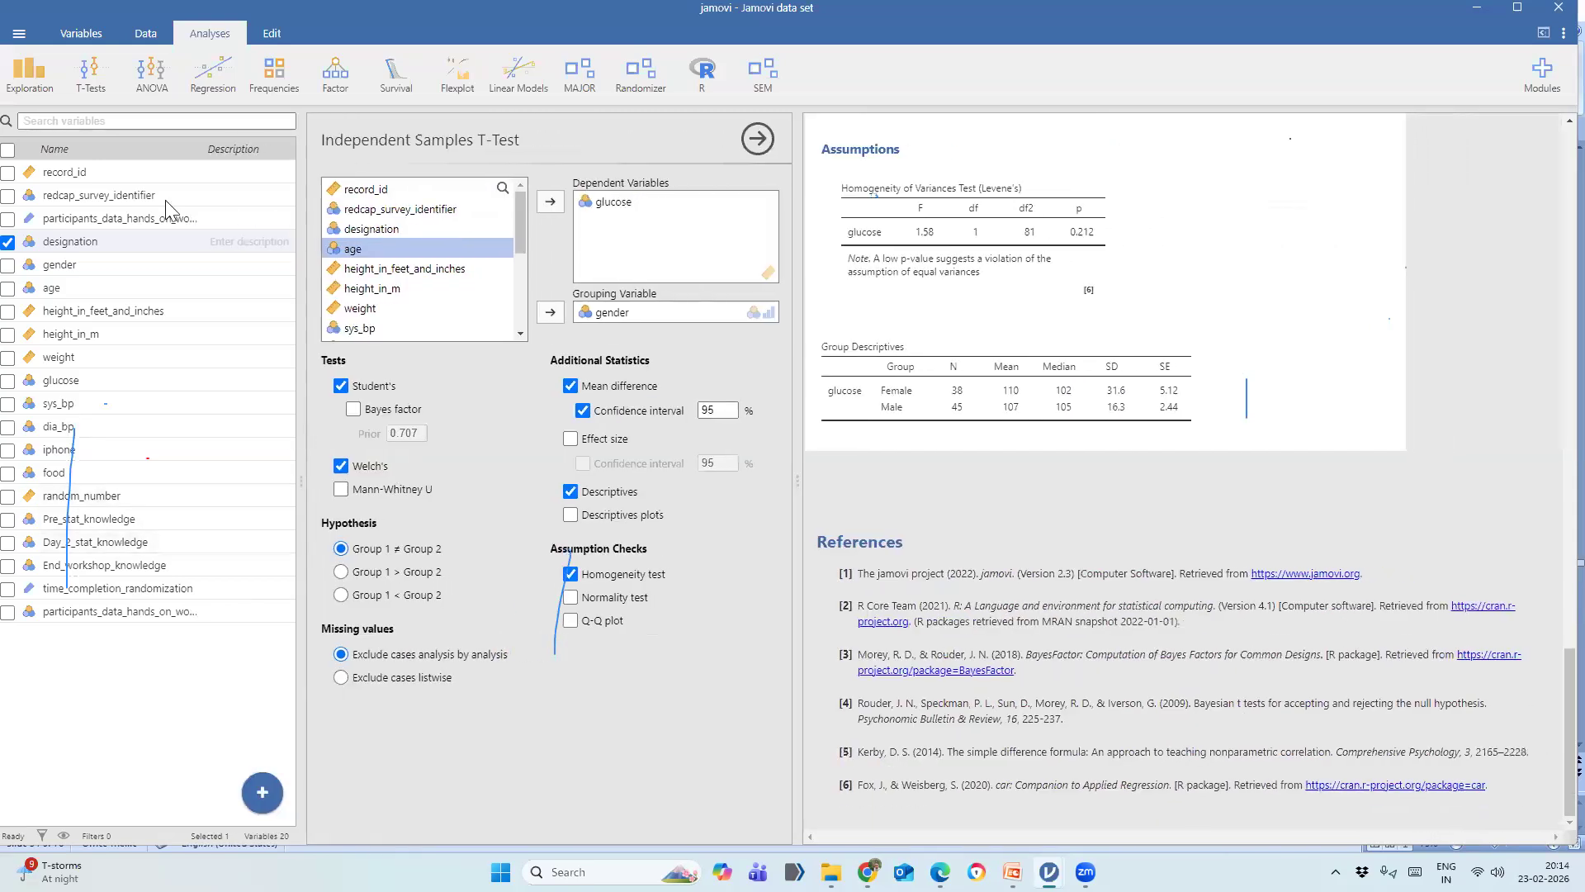
pyautogui.click(96, 84)
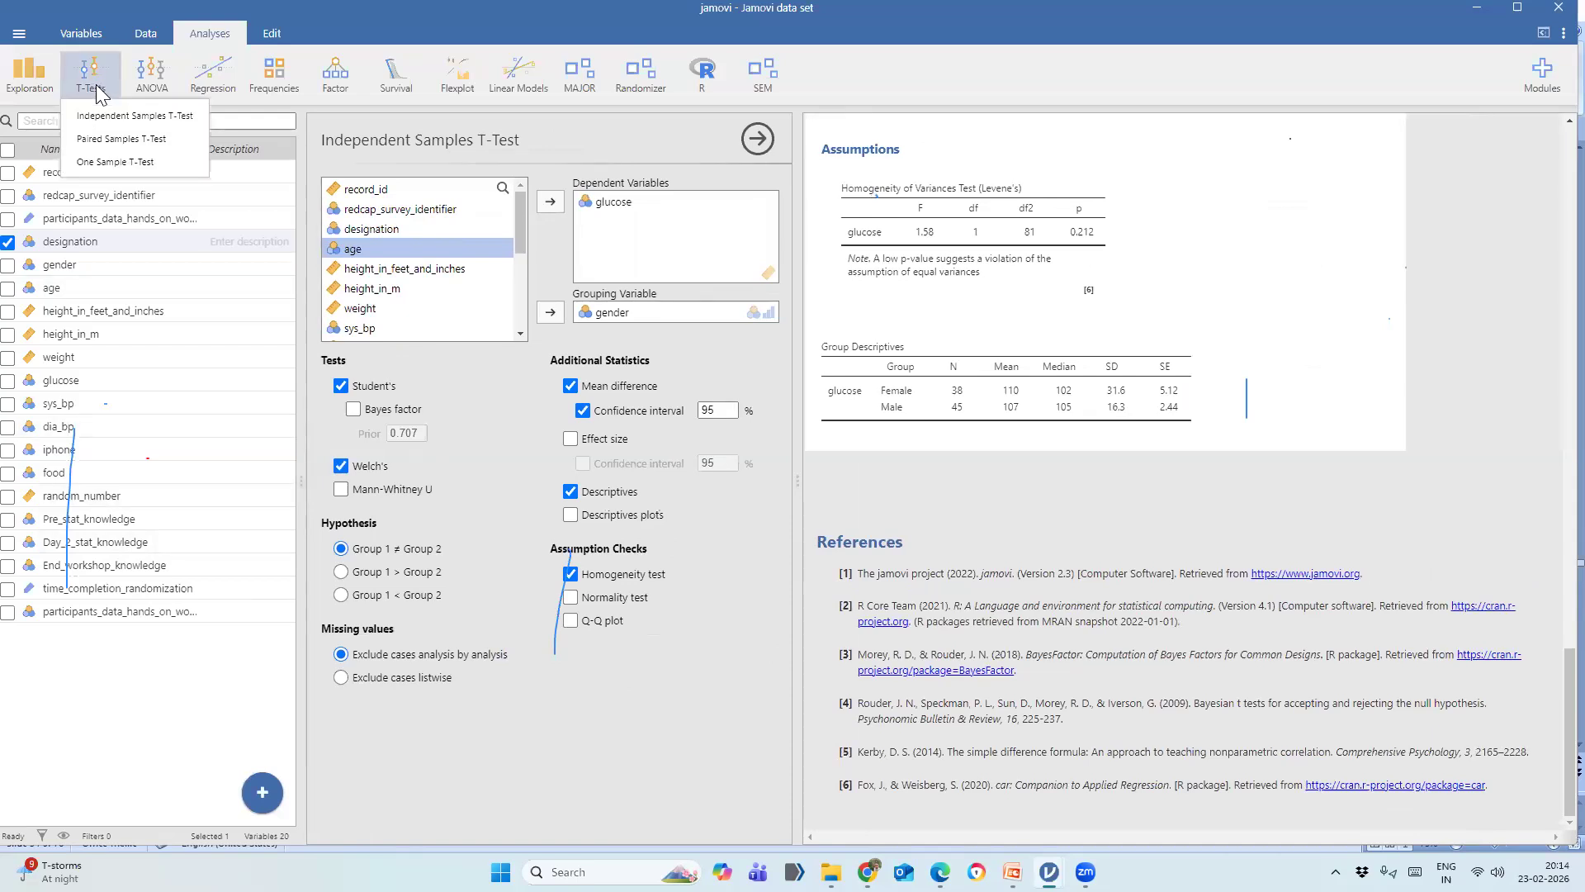
pyautogui.click(122, 139)
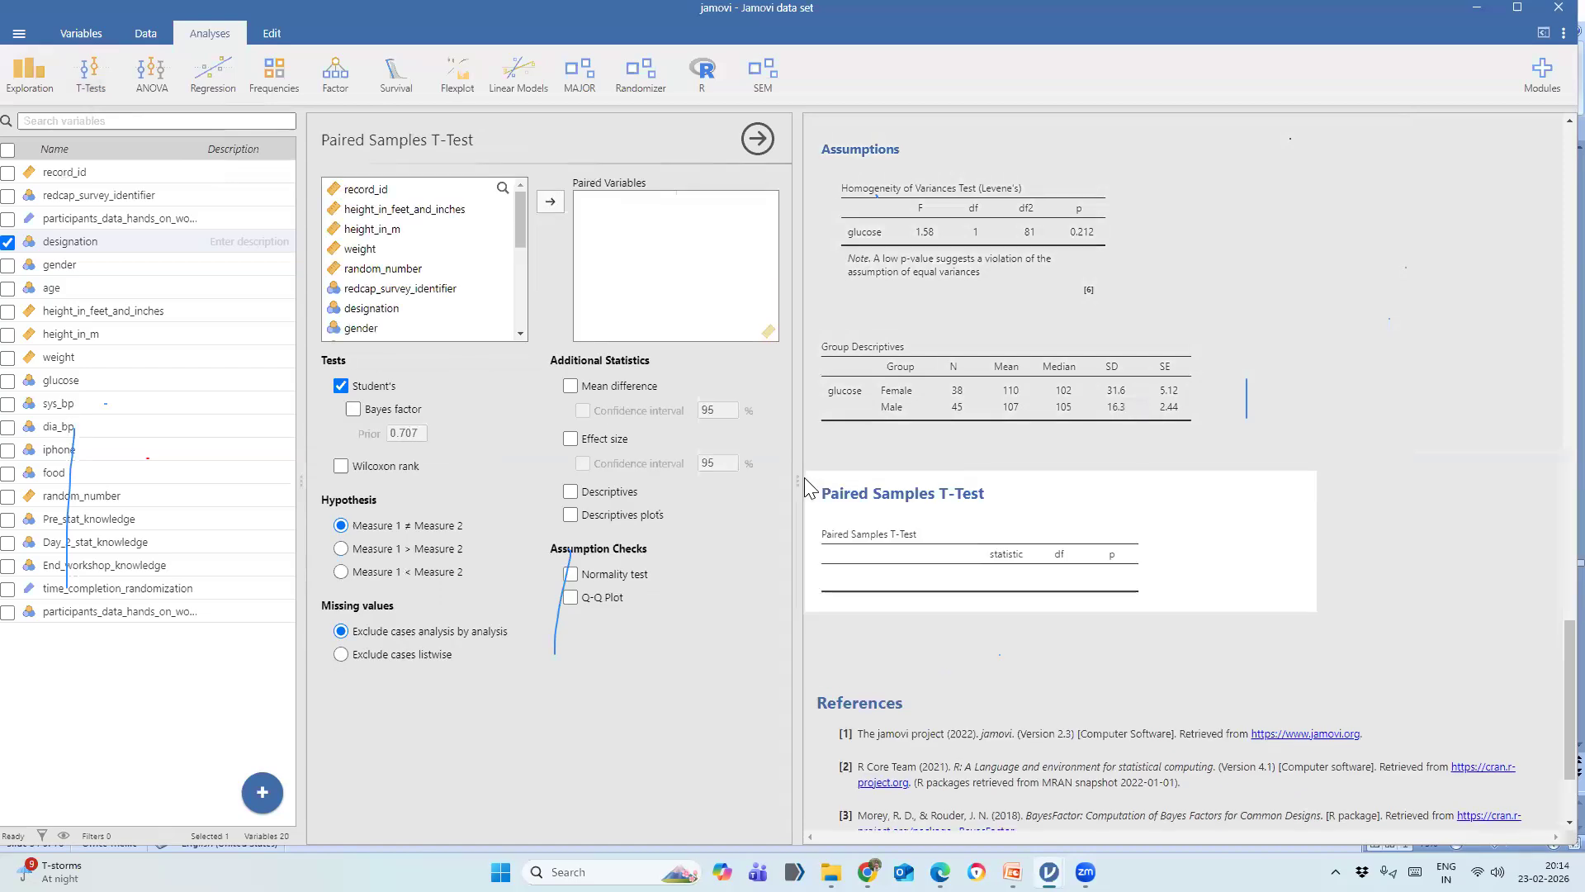
pyautogui.moveTo(299, 481); pyautogui.dragTo(511, 478)
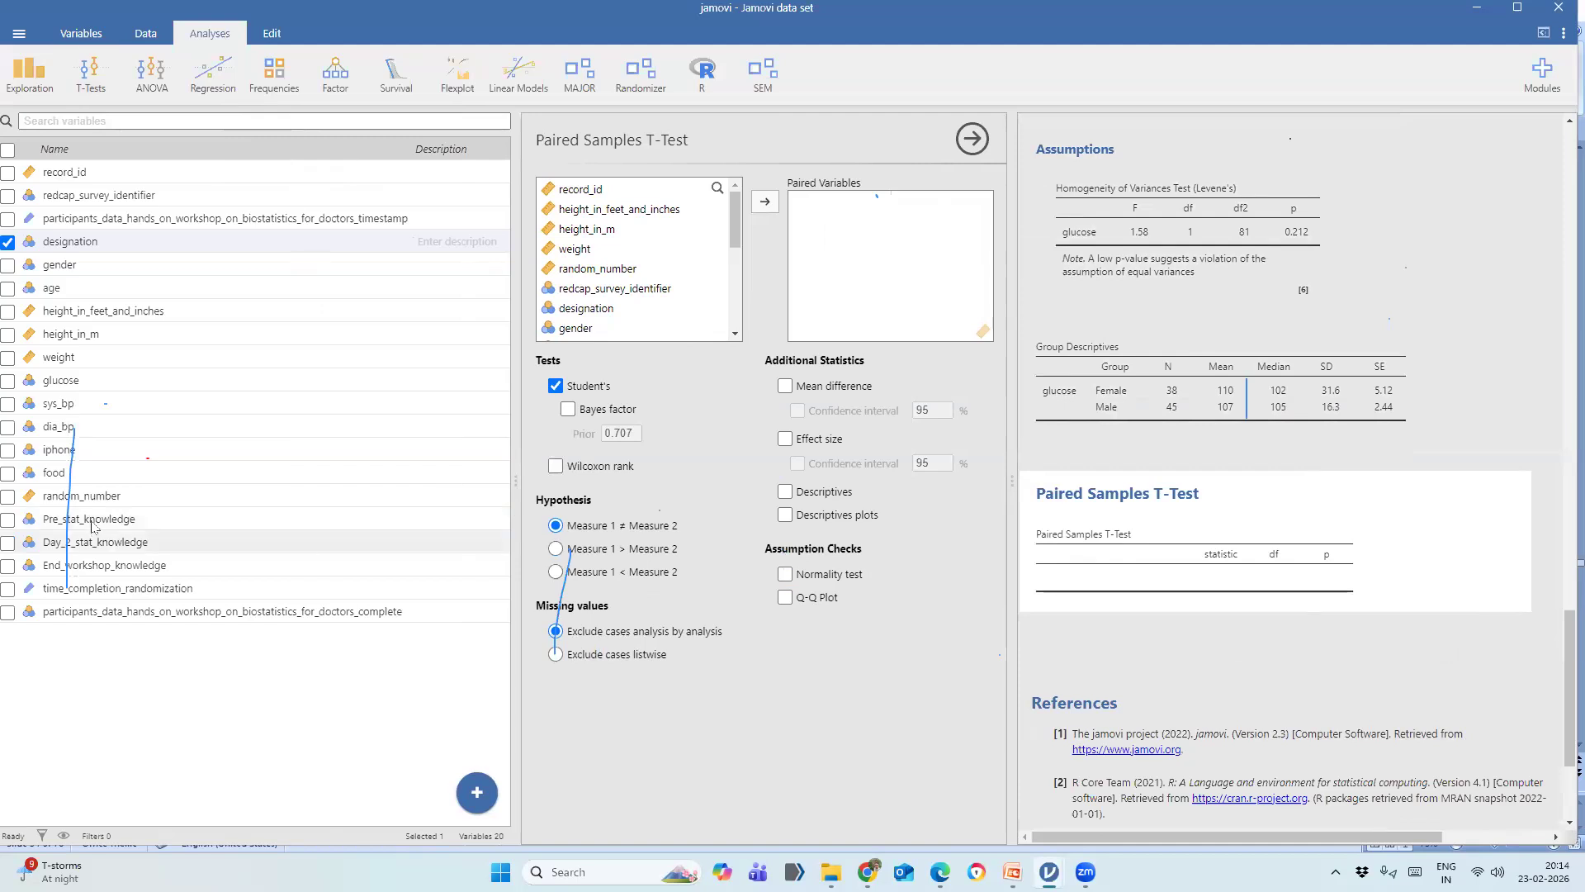
pyautogui.click(210, 522)
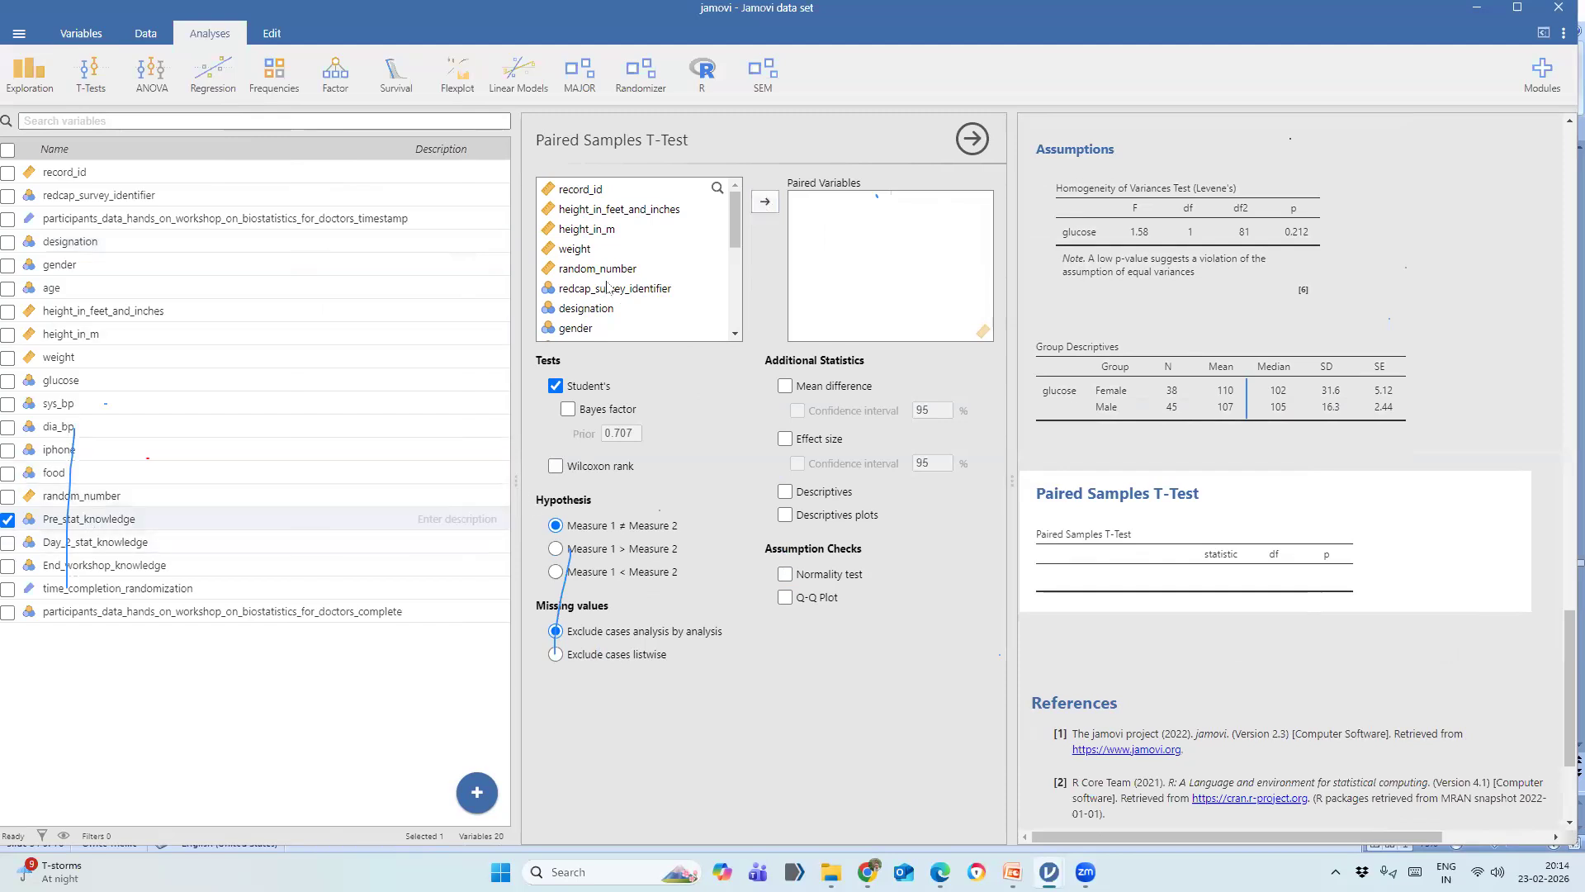
pyautogui.scroll(-5, 608, 287)
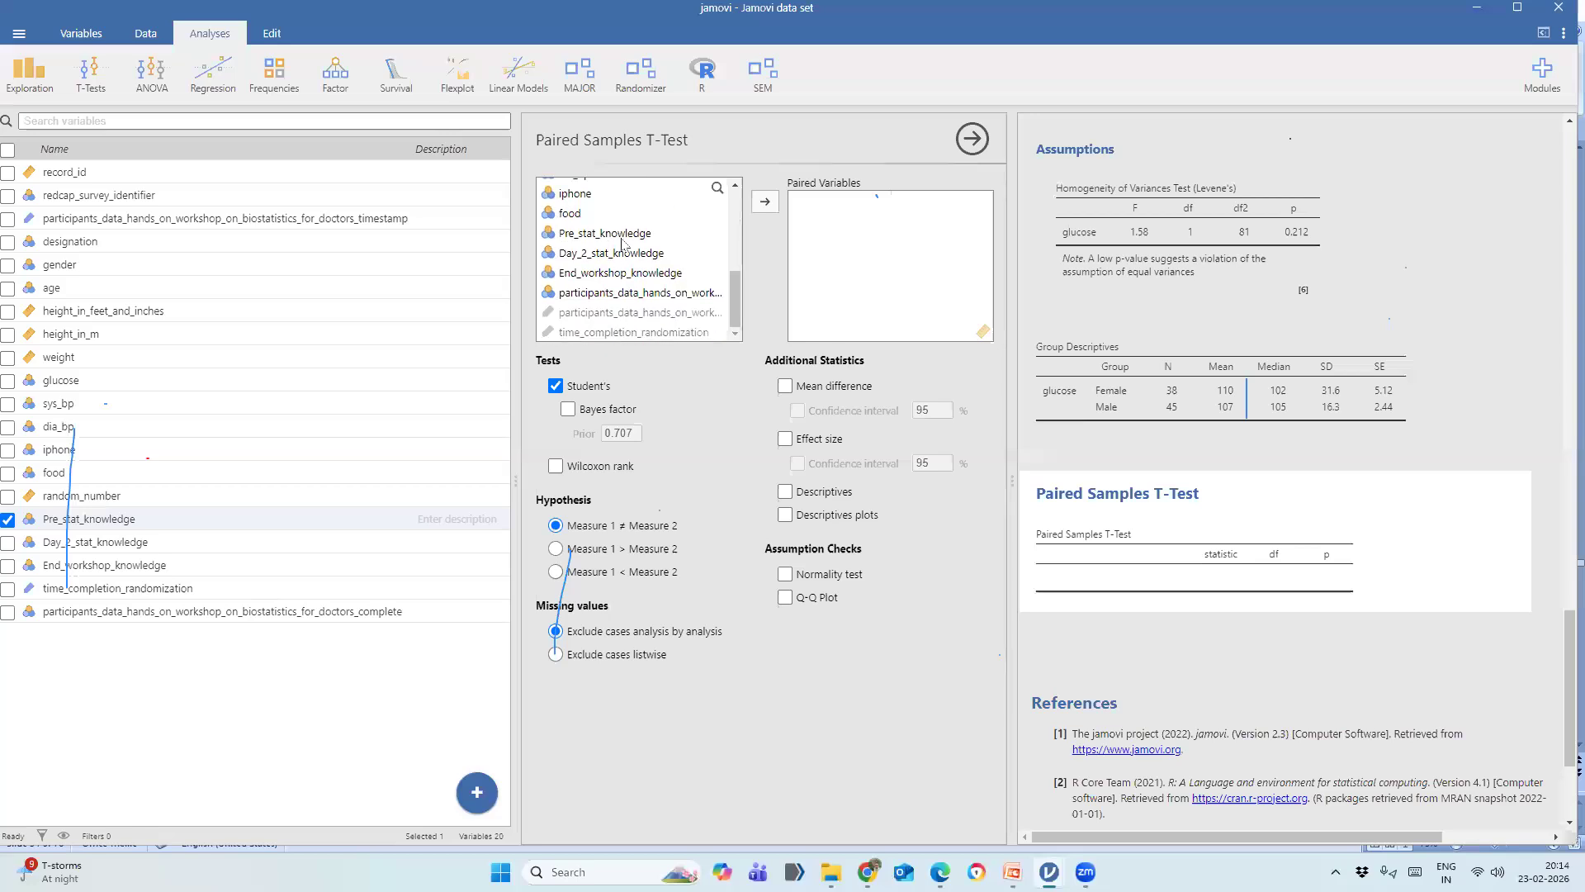
pyautogui.click(625, 234)
pyautogui.click(771, 205)
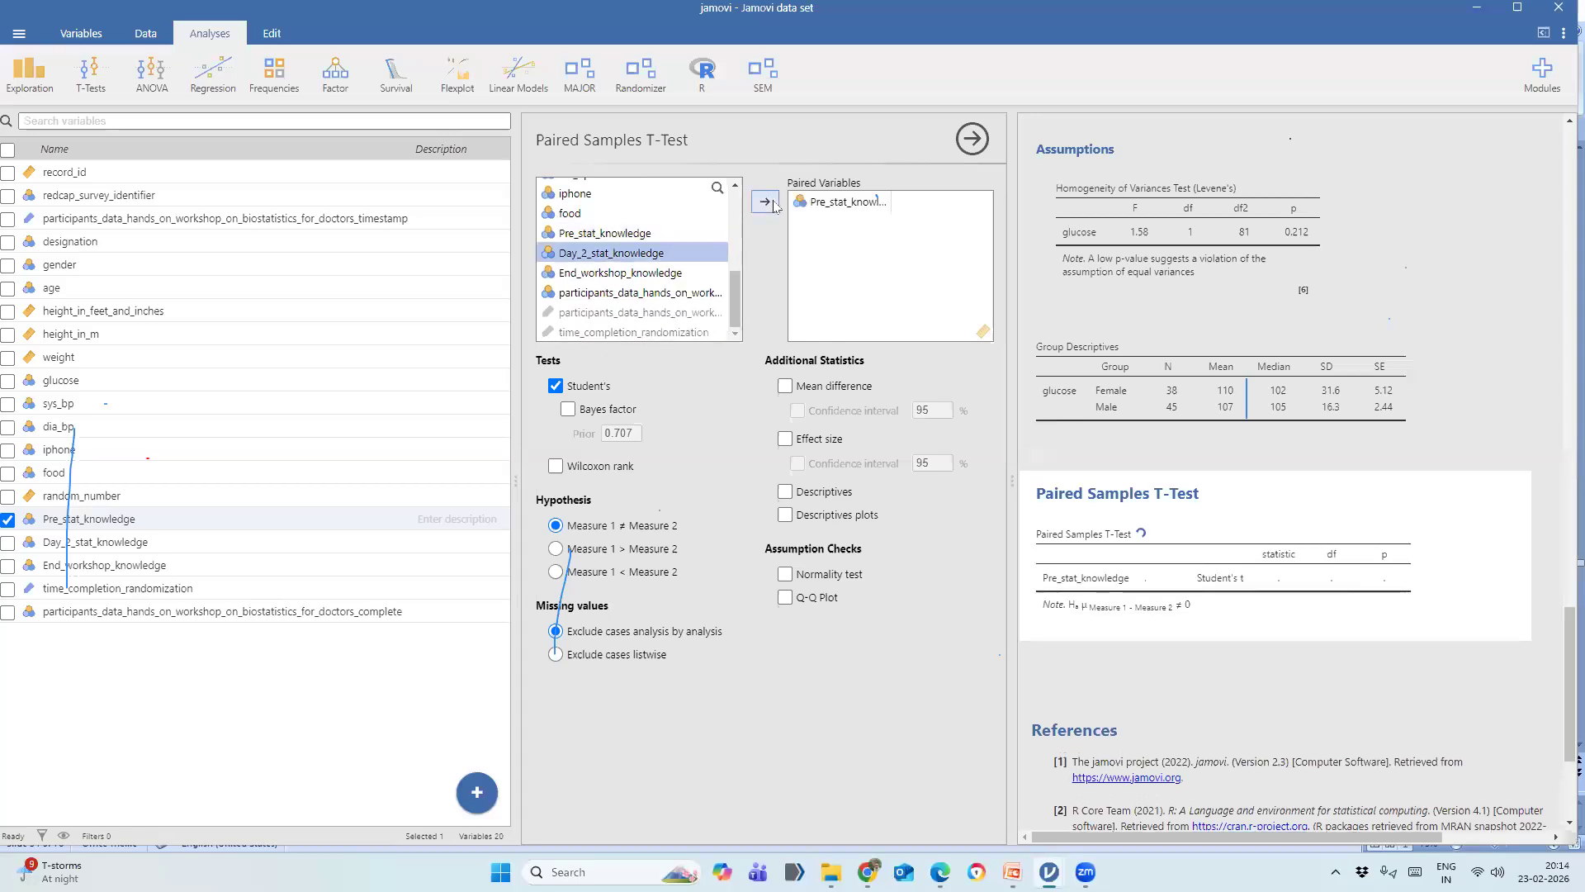
pyautogui.click(773, 206)
# Add descriptives and the effect size to the paired t-test, with the results pane widened.
pyautogui.moveTo(515, 482); pyautogui.dragTo(171, 469)
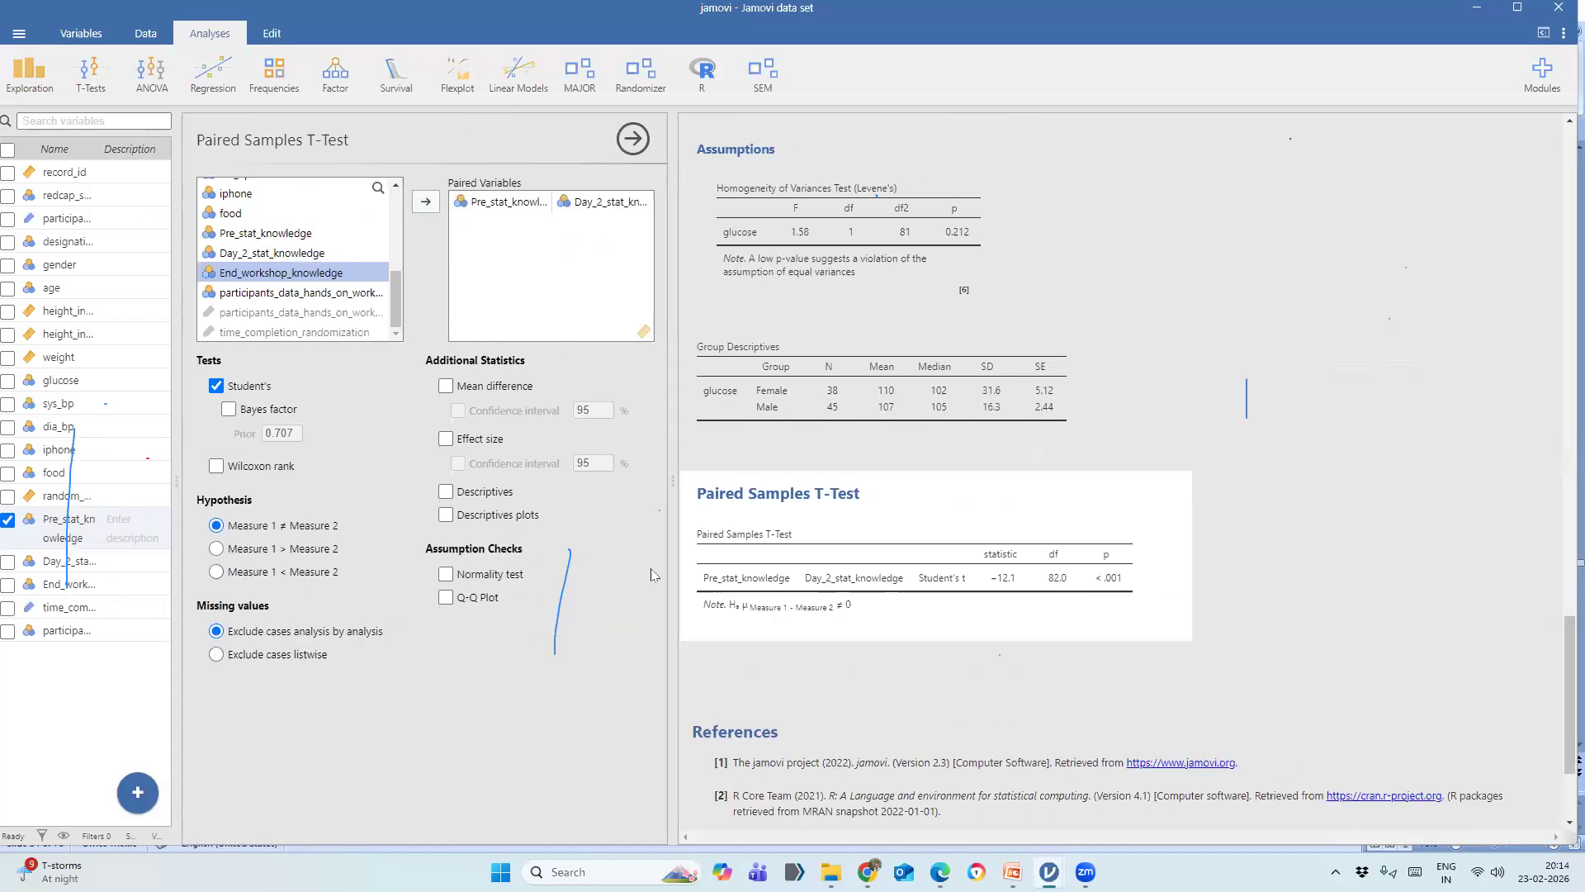
pyautogui.click(445, 492)
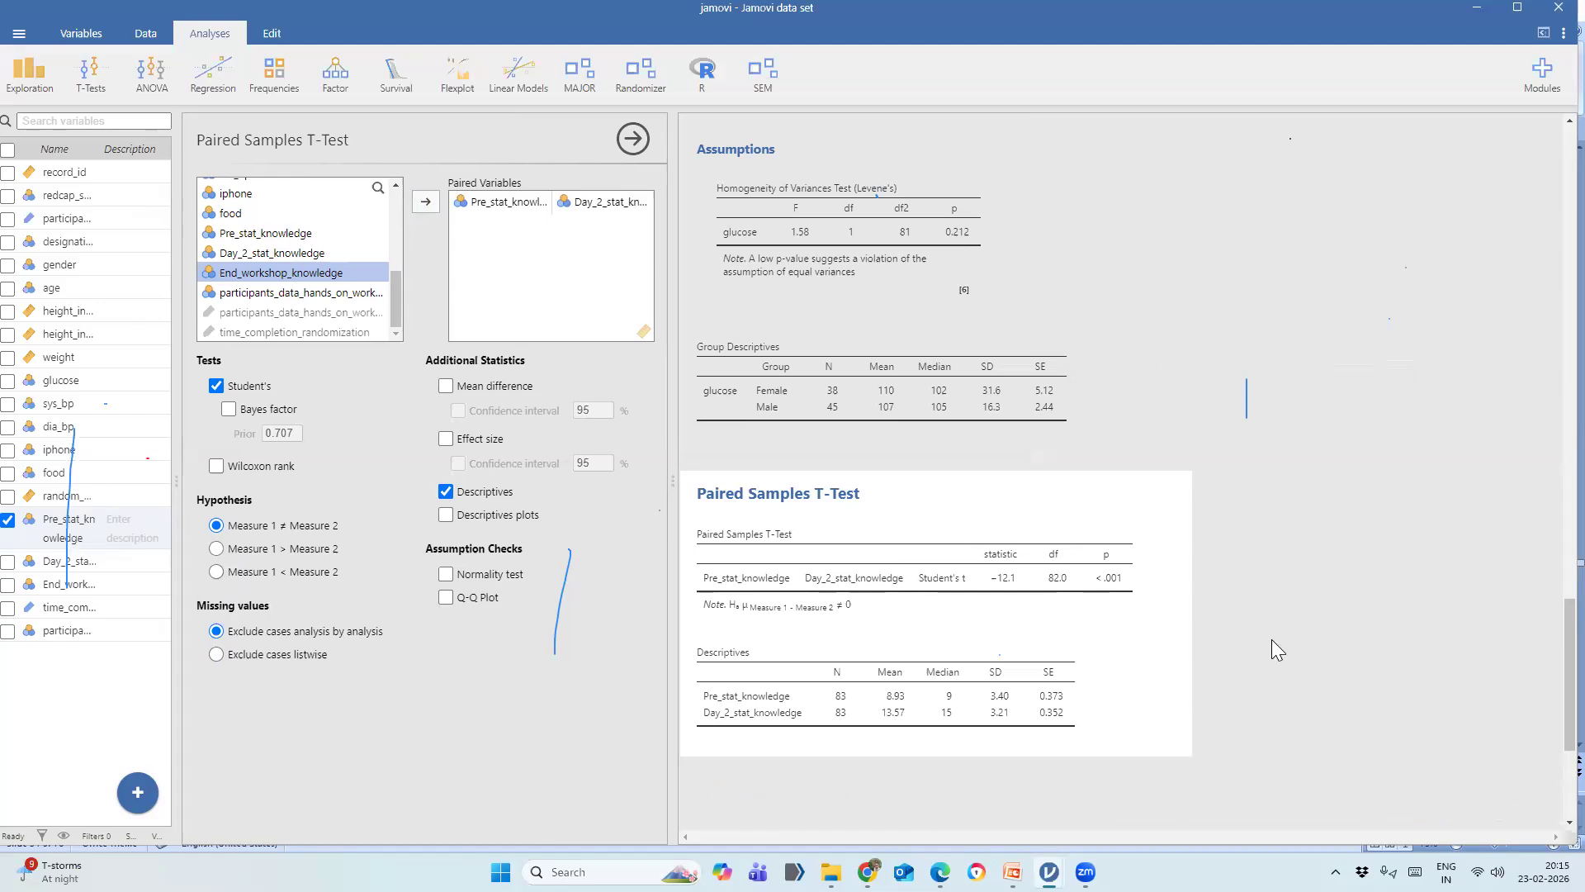
pyautogui.scroll(-3, 1271, 639)
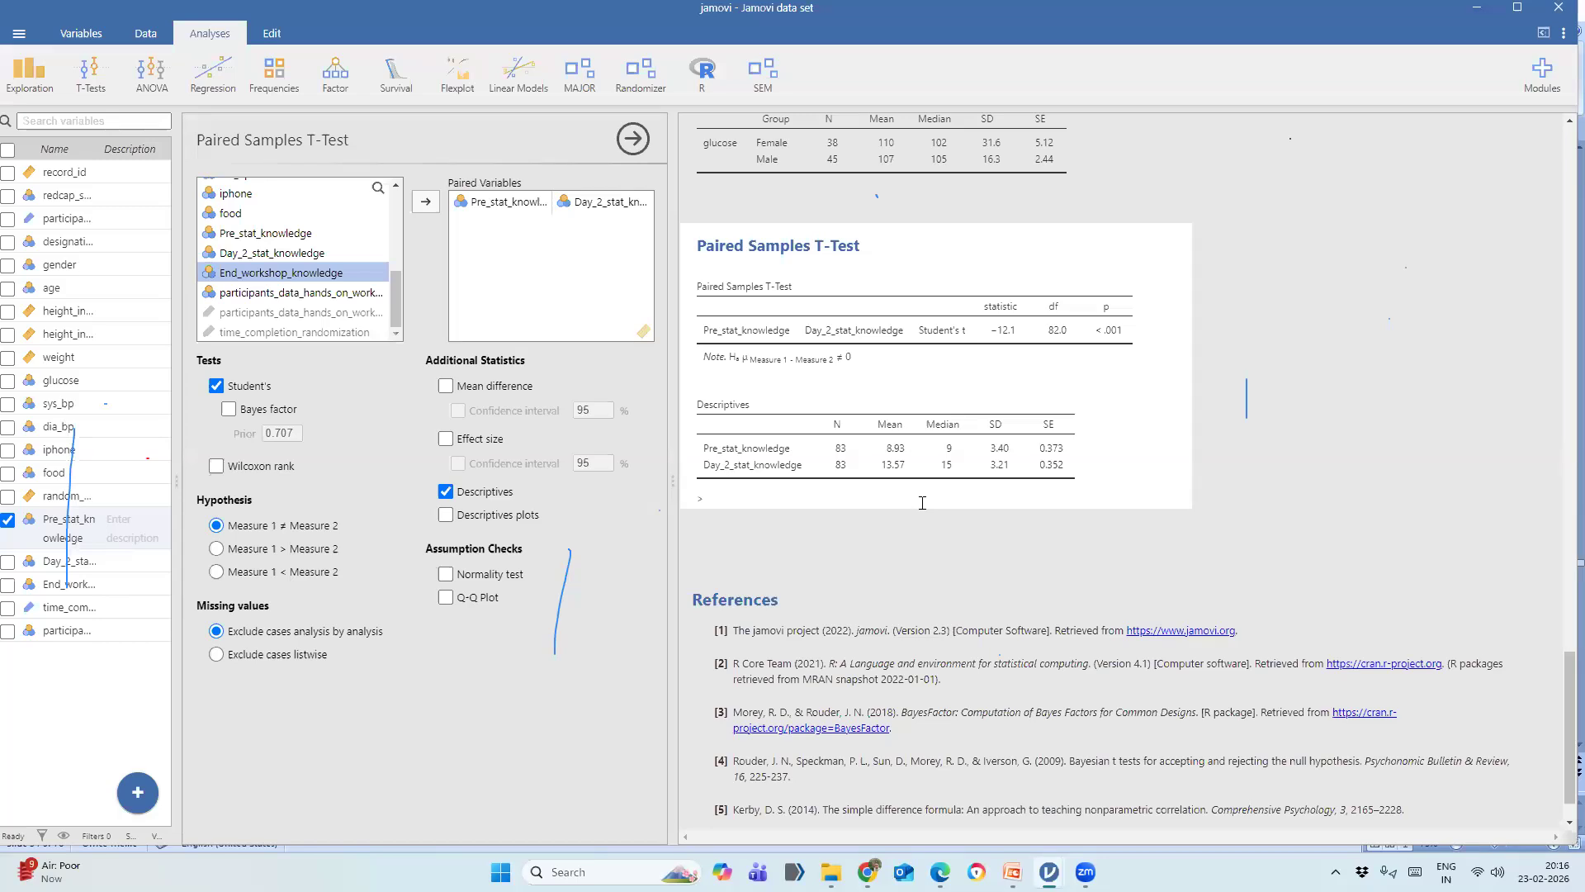
pyautogui.click(445, 439)
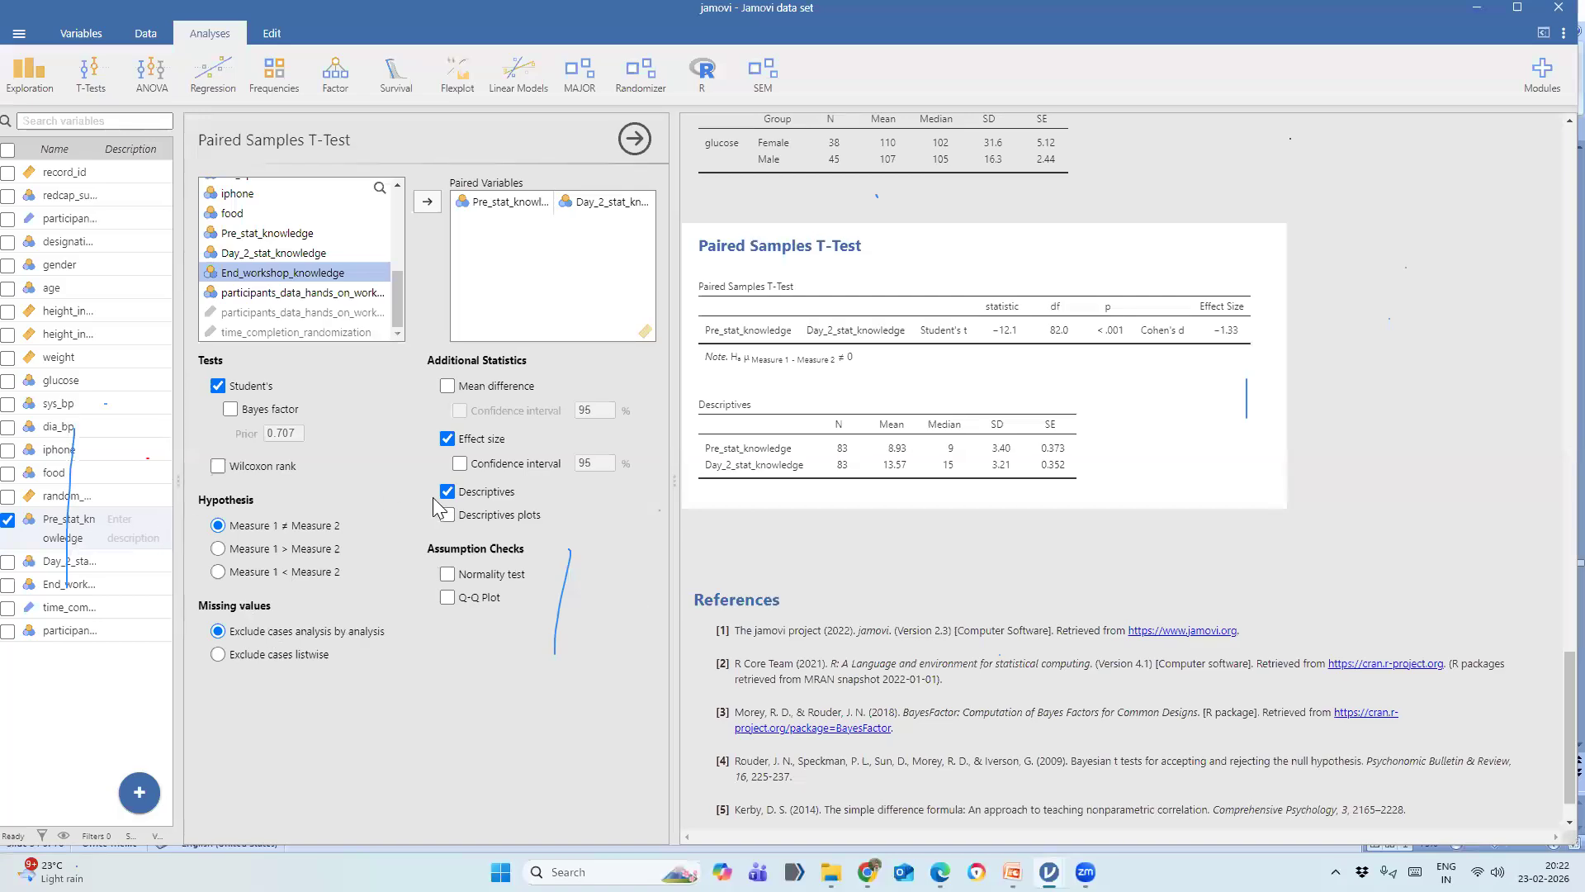
# Switch to the PowerPoint presentation on parametric tests and start the slide show from the current Assumptions slide.
pyautogui.moveTo(175, 492); pyautogui.dragTo(434, 503)
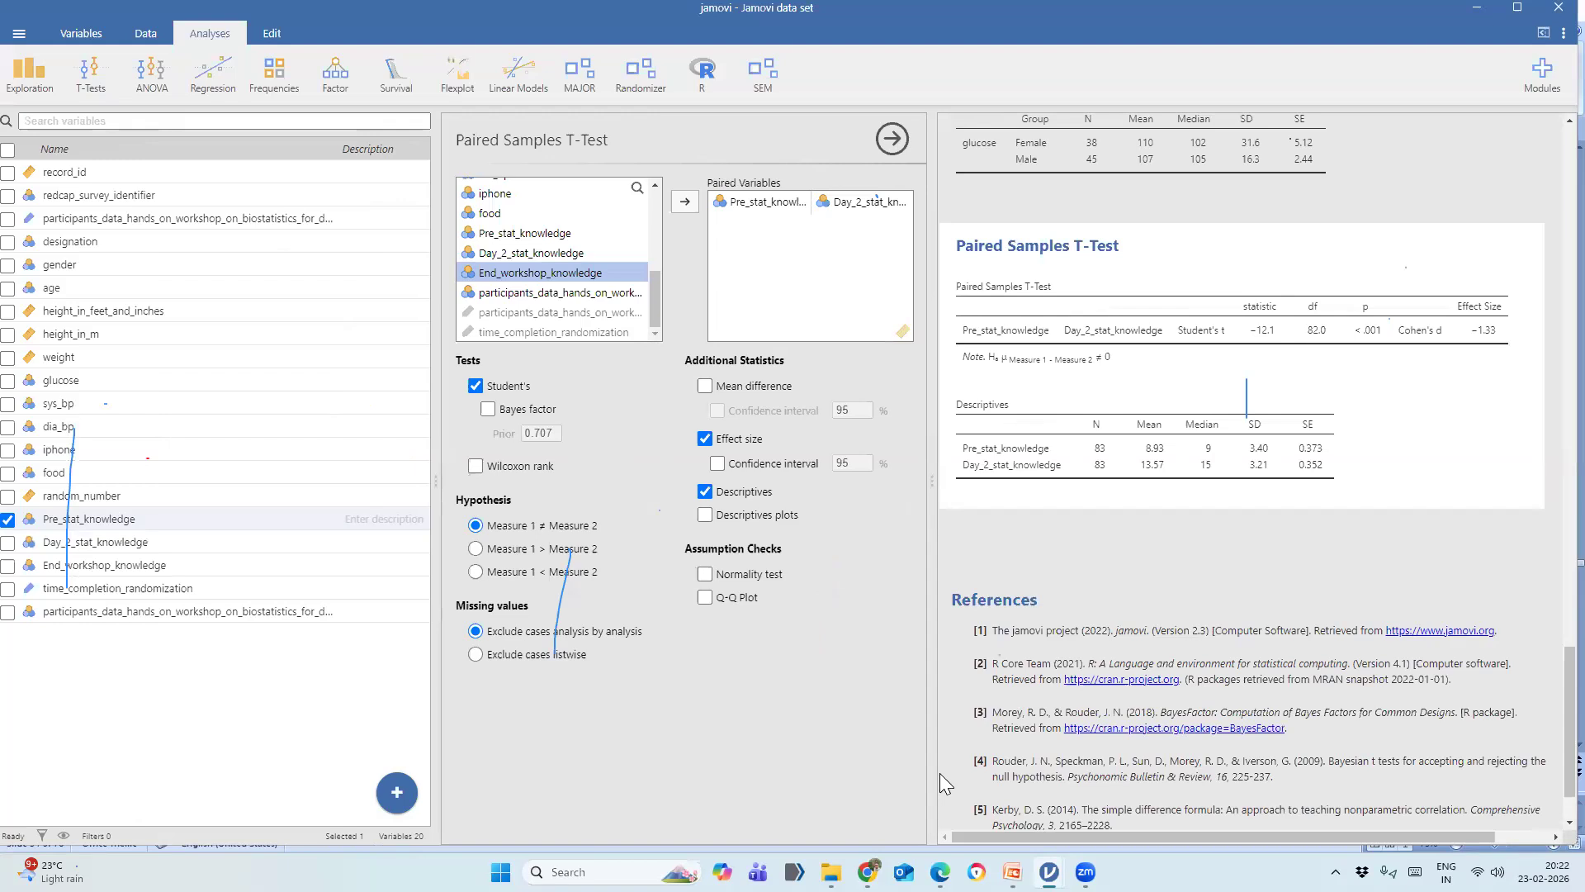
pyautogui.click(1013, 871)
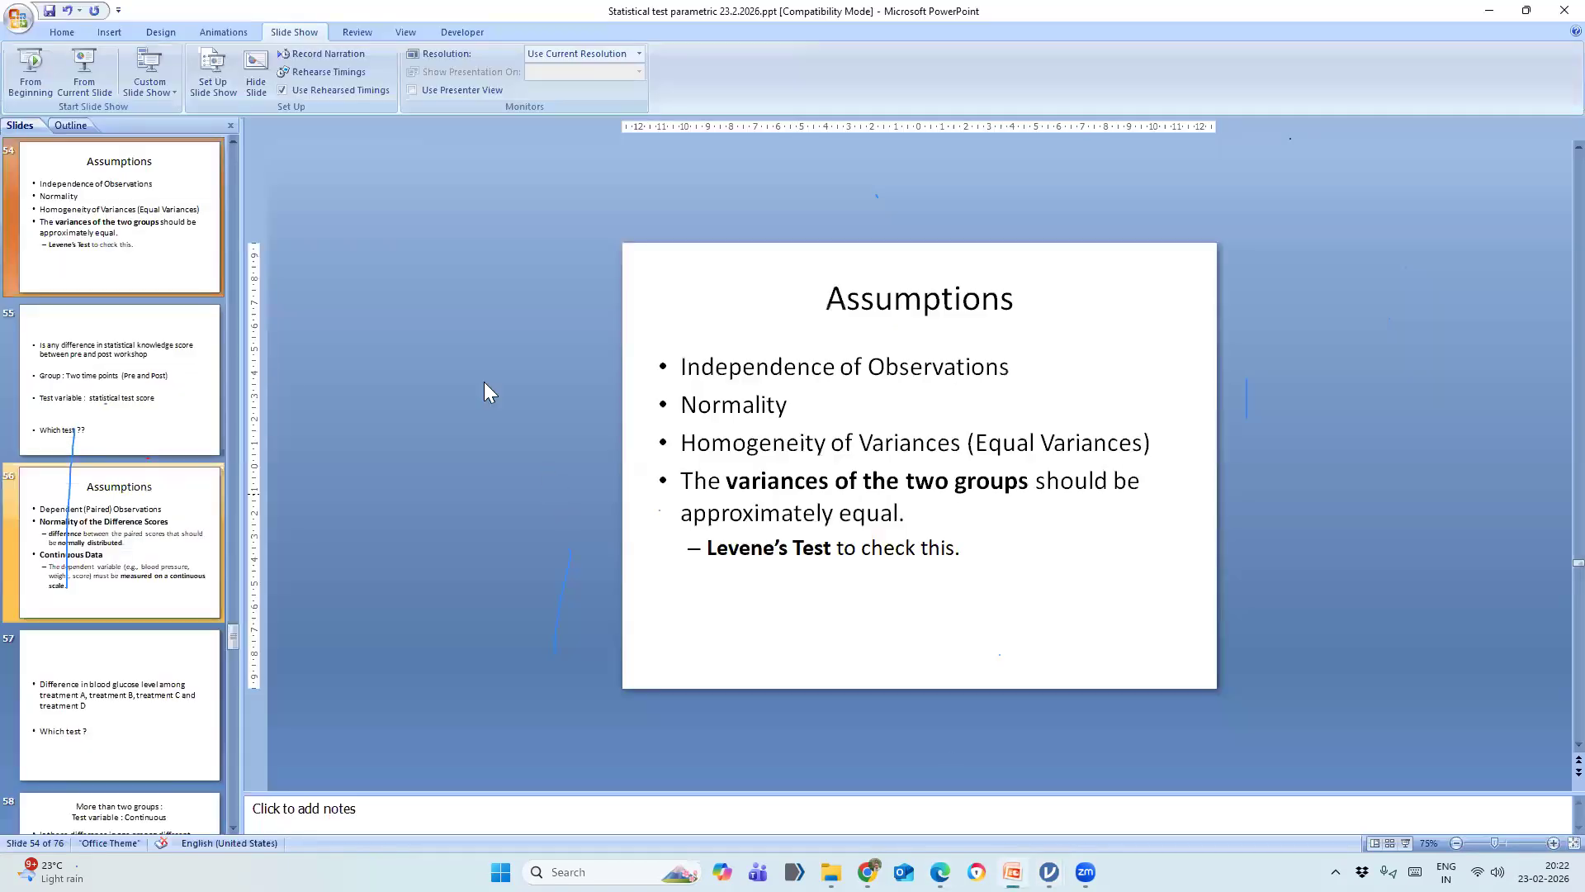
pyautogui.click(86, 81)
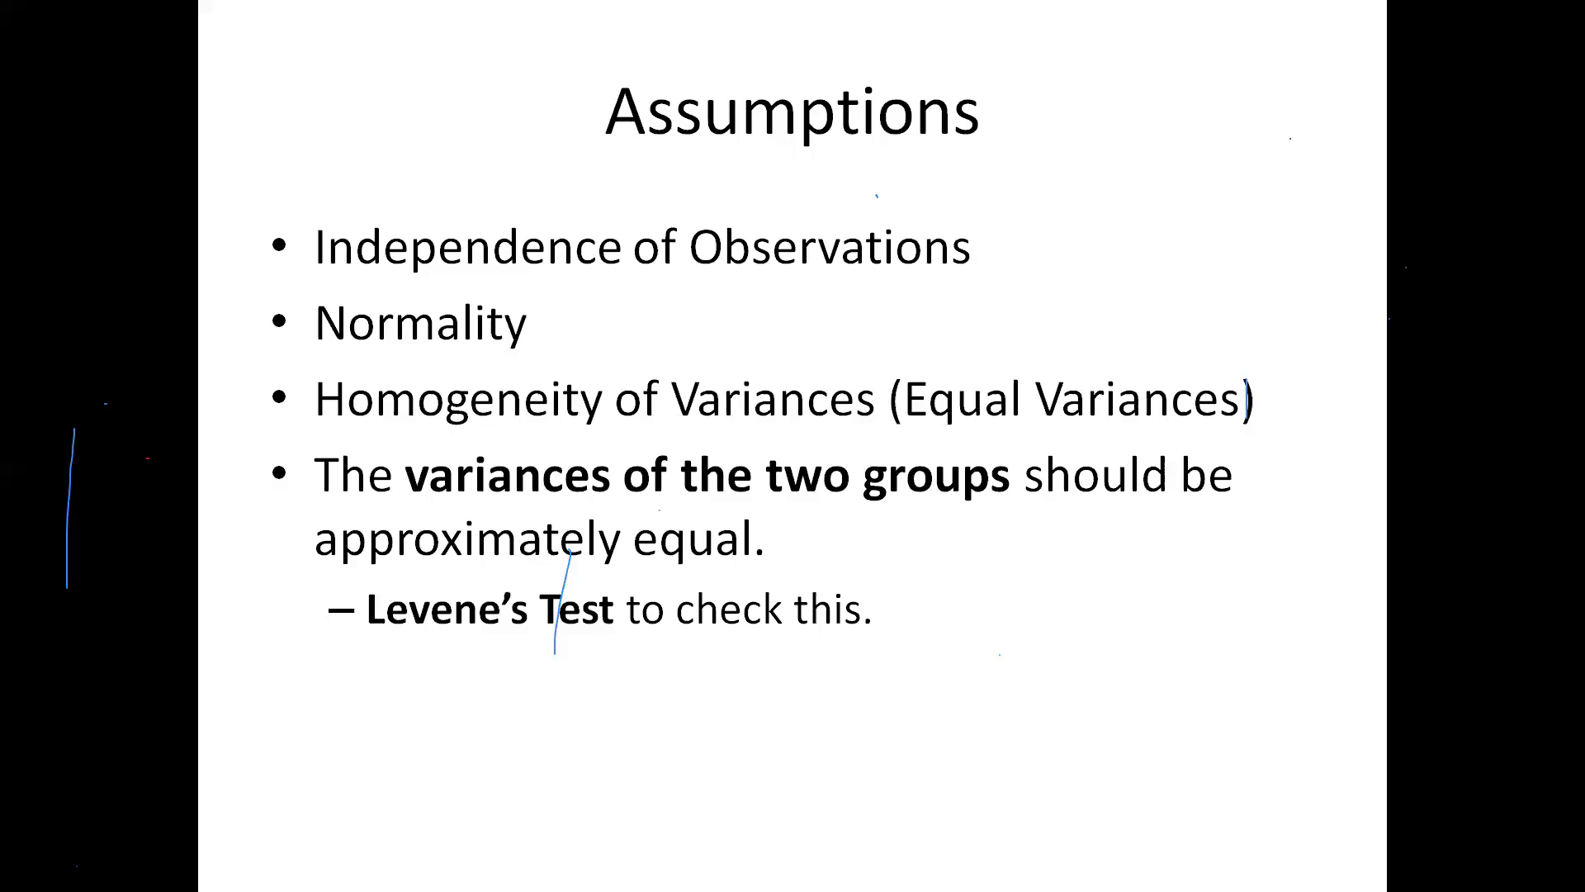
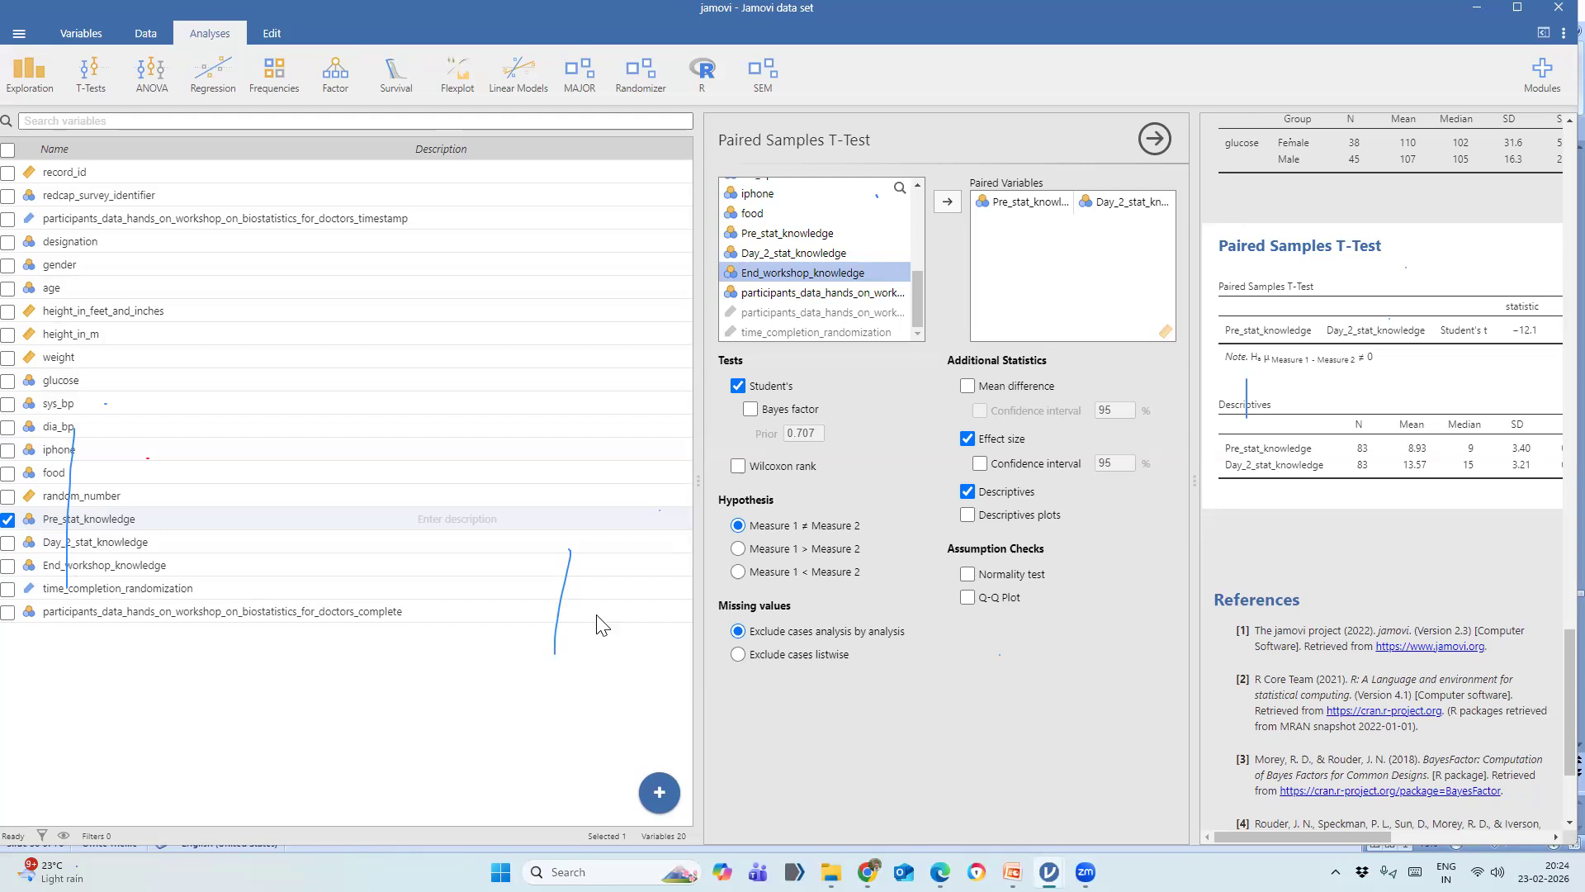
# Set up a One-Way ANOVA with age as the dependent variable and designation as the grouping variable.
pyautogui.moveTo(690, 479); pyautogui.dragTo(636, 479)
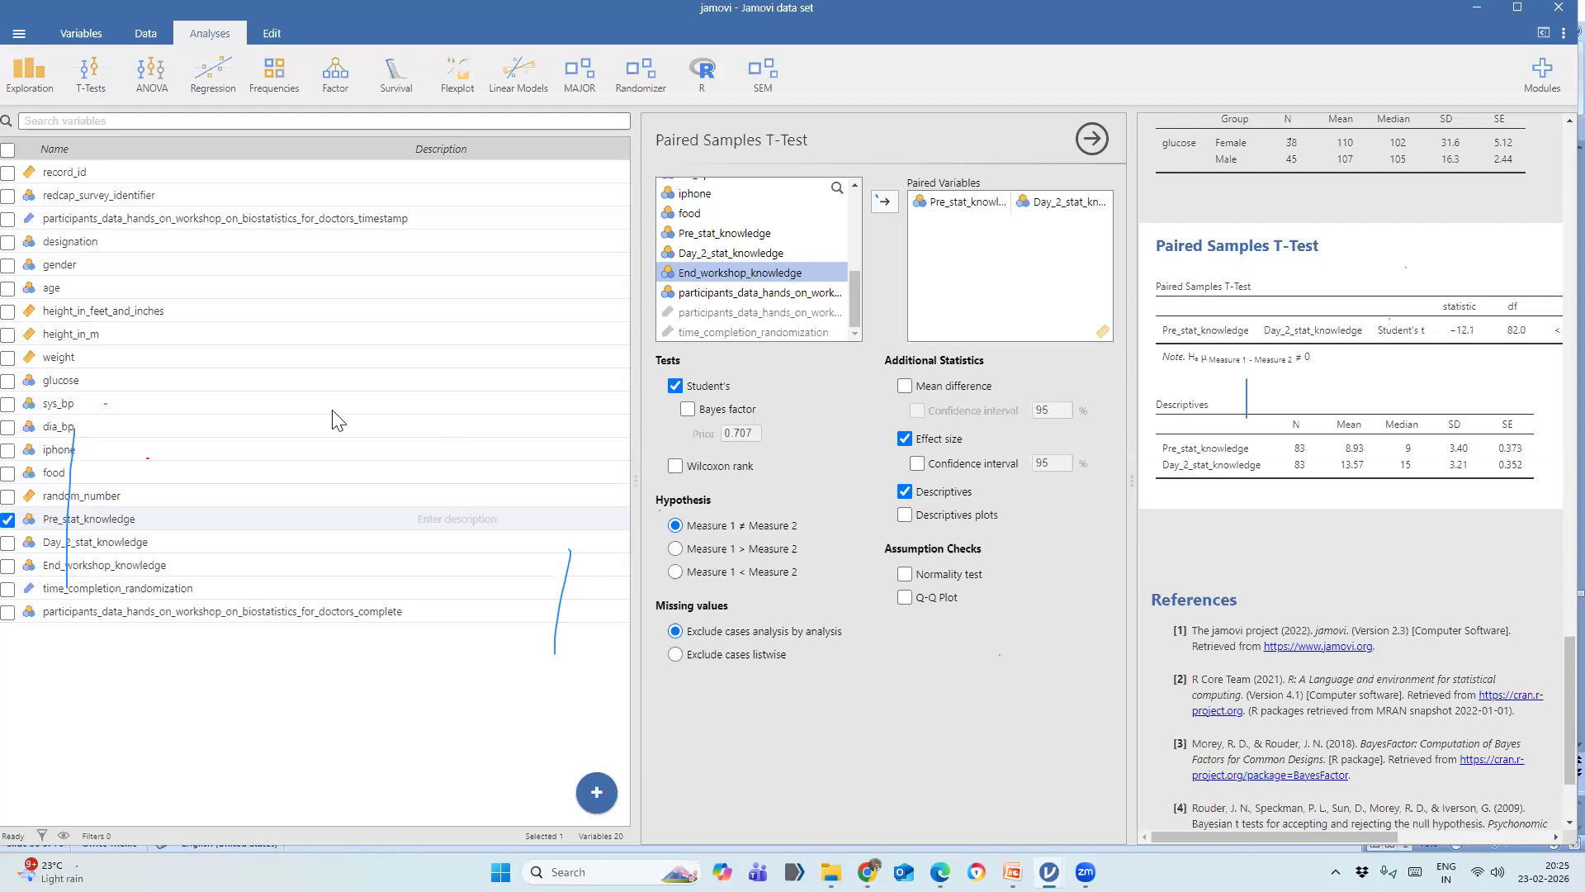
pyautogui.moveTo(635, 487); pyautogui.dragTo(336, 490)
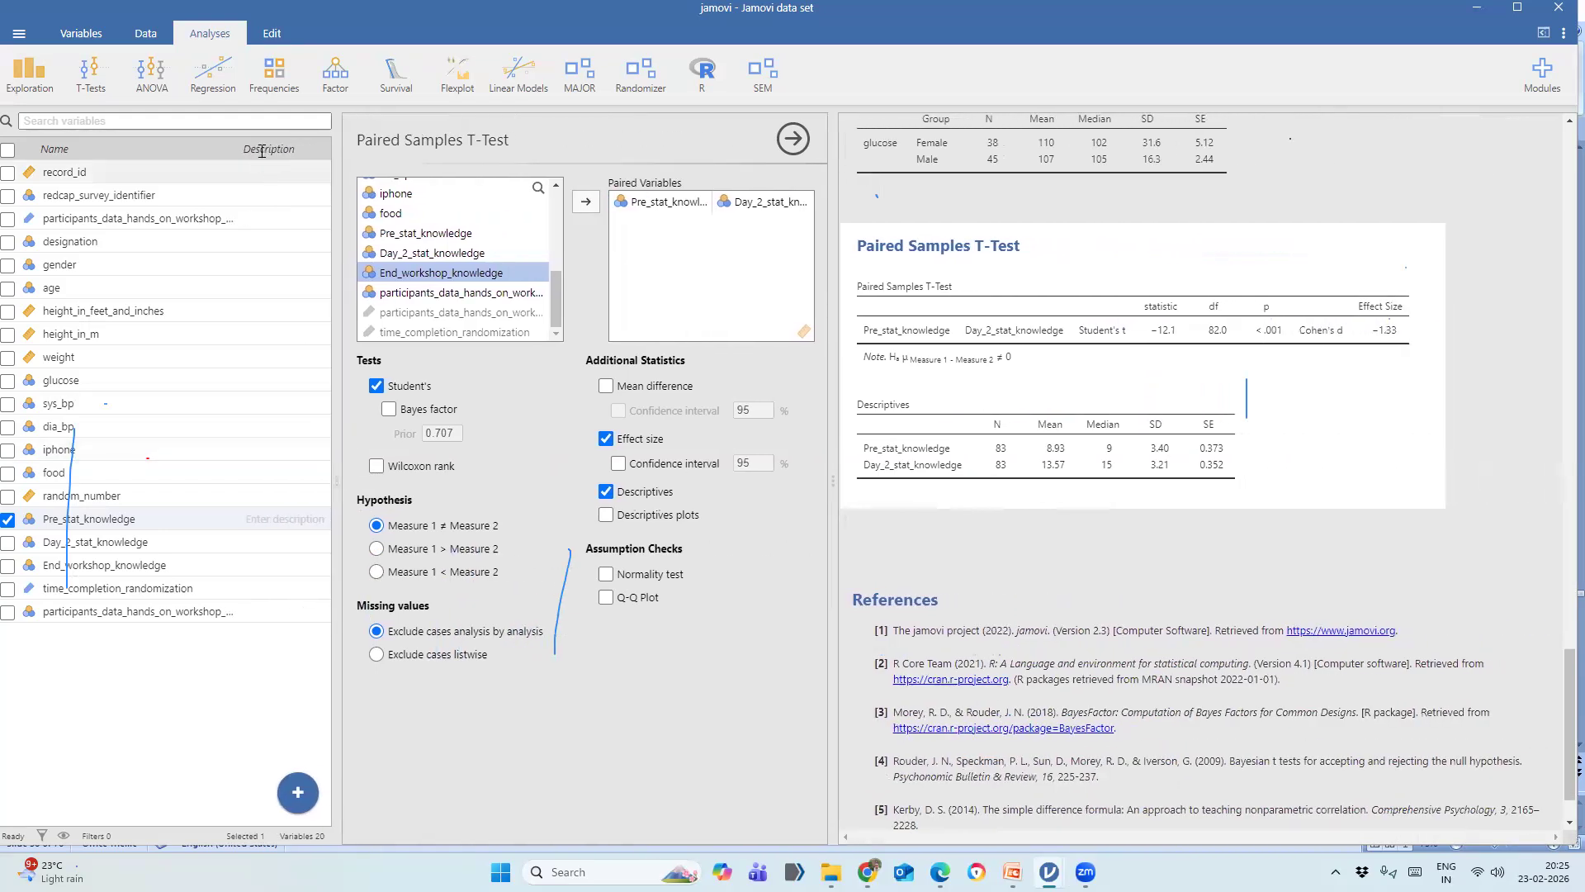
pyautogui.click(159, 90)
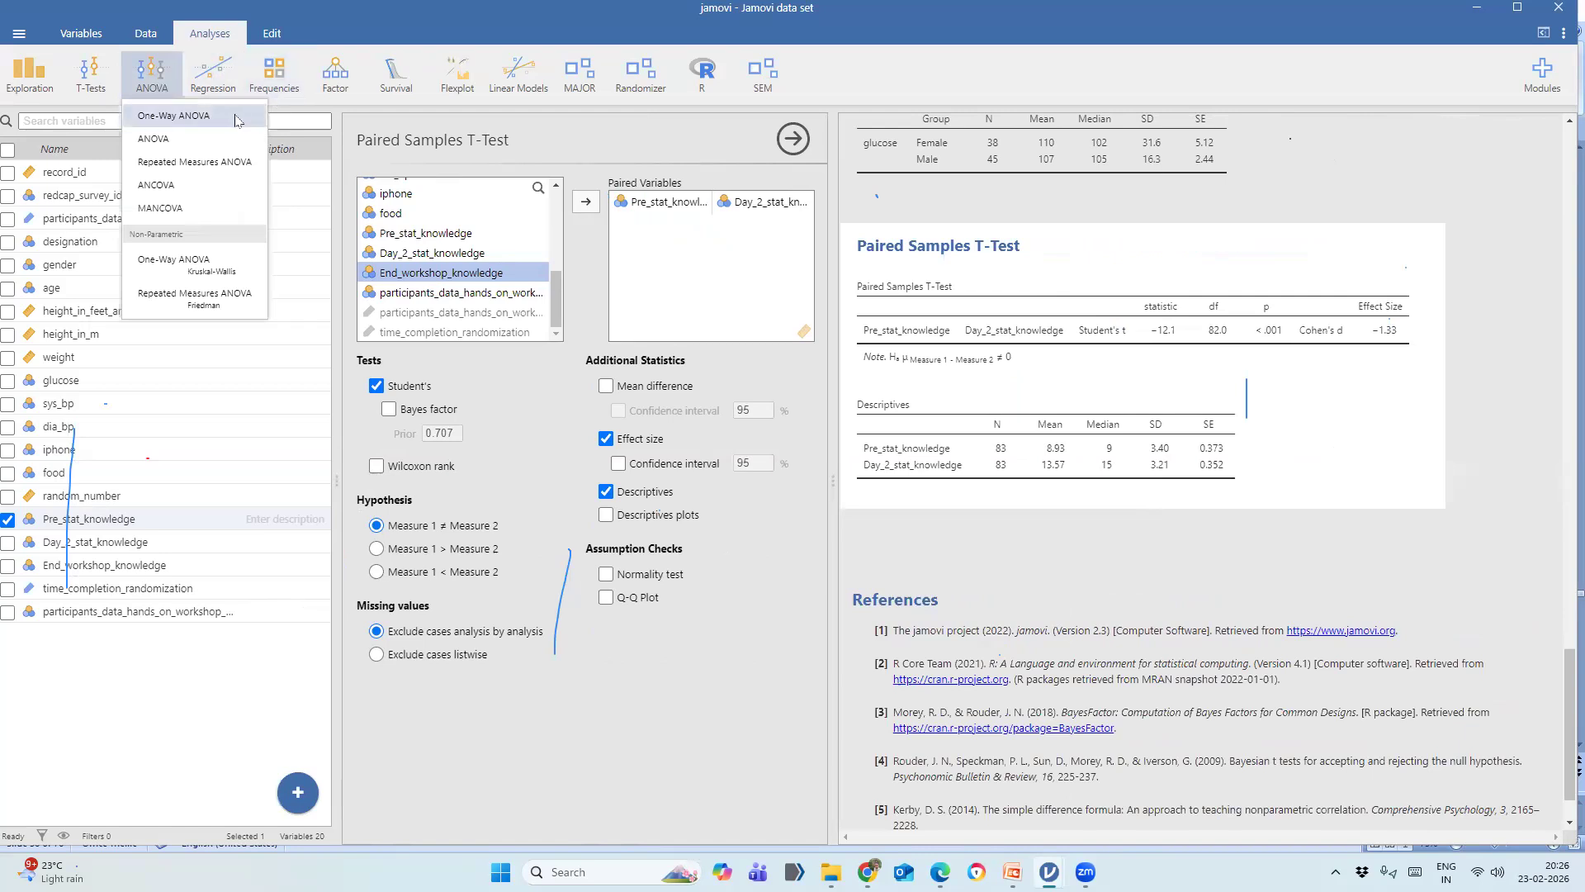
pyautogui.click(174, 115)
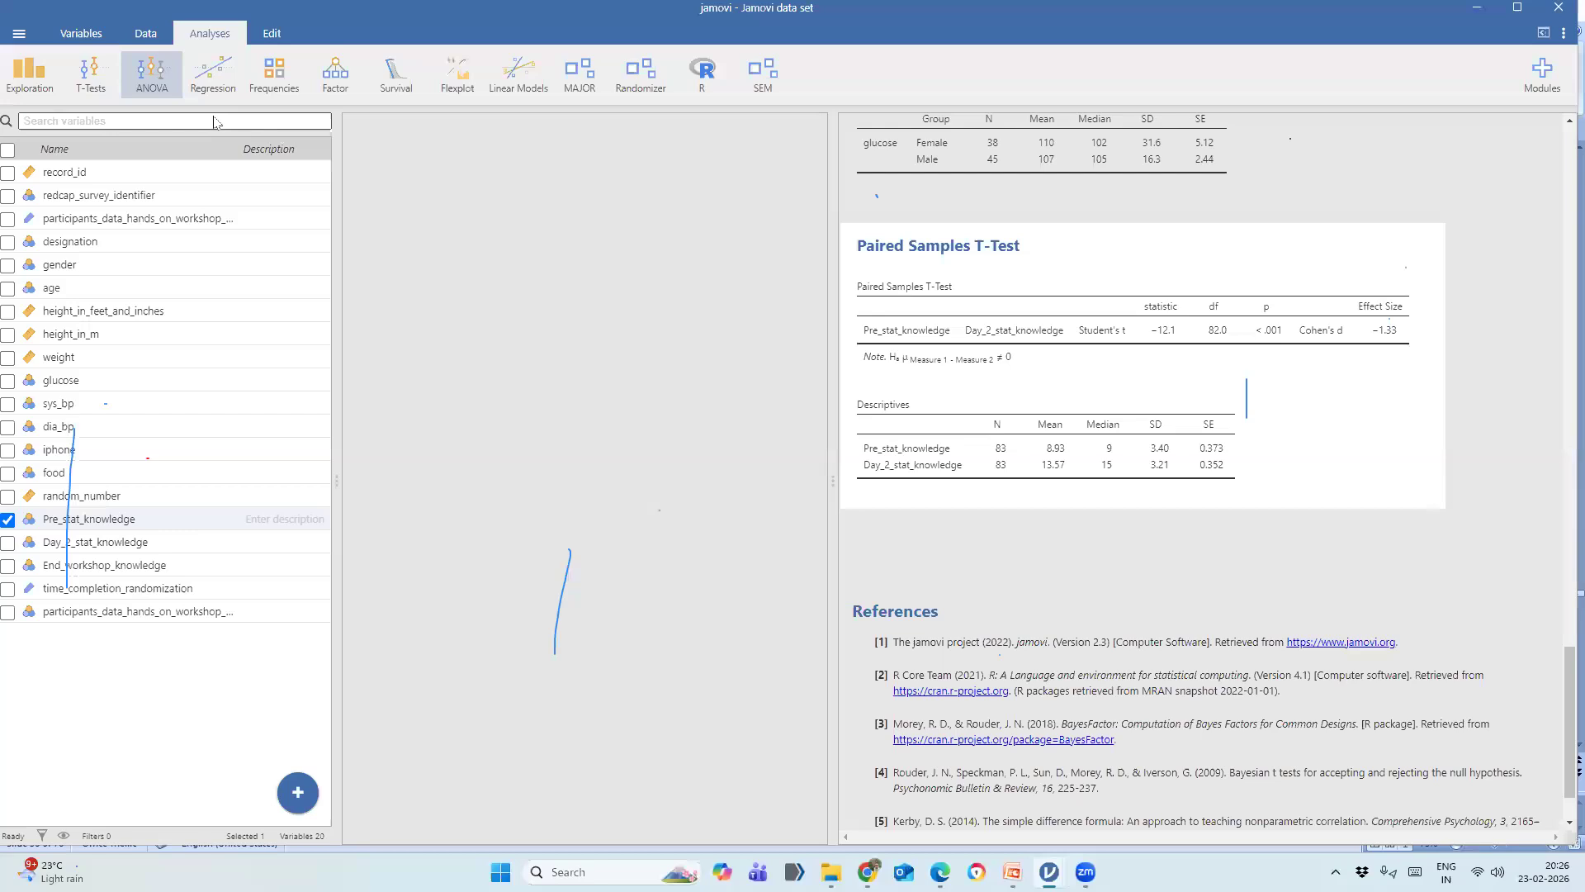
pyautogui.moveTo(835, 480); pyautogui.dragTo(999, 493)
pyautogui.moveTo(491, 488); pyautogui.dragTo(418, 481)
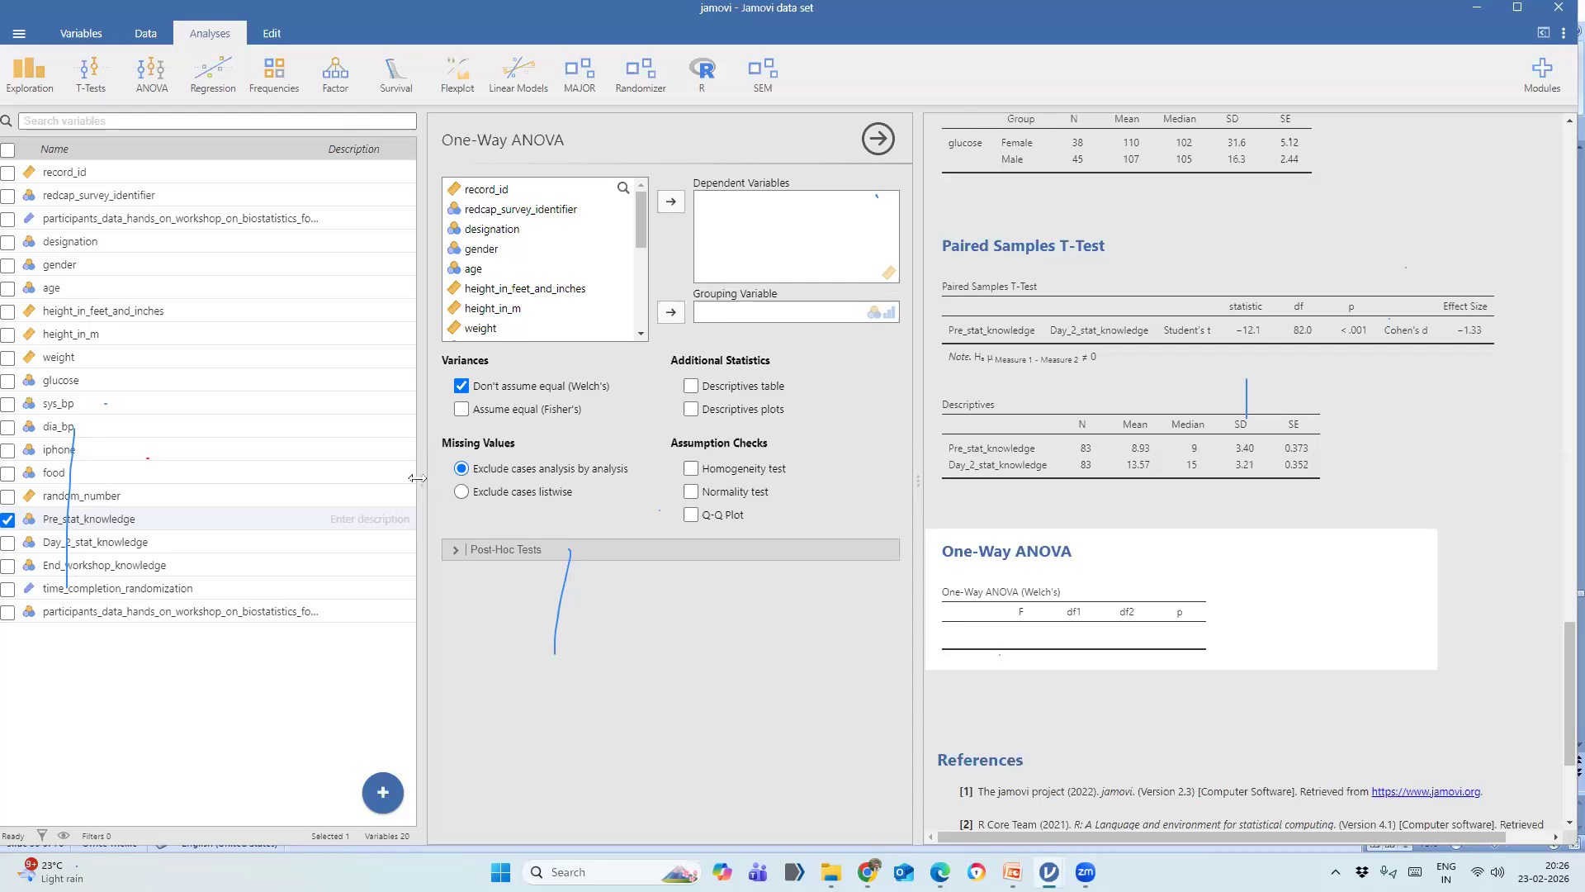
pyautogui.moveTo(417, 478); pyautogui.dragTo(352, 483)
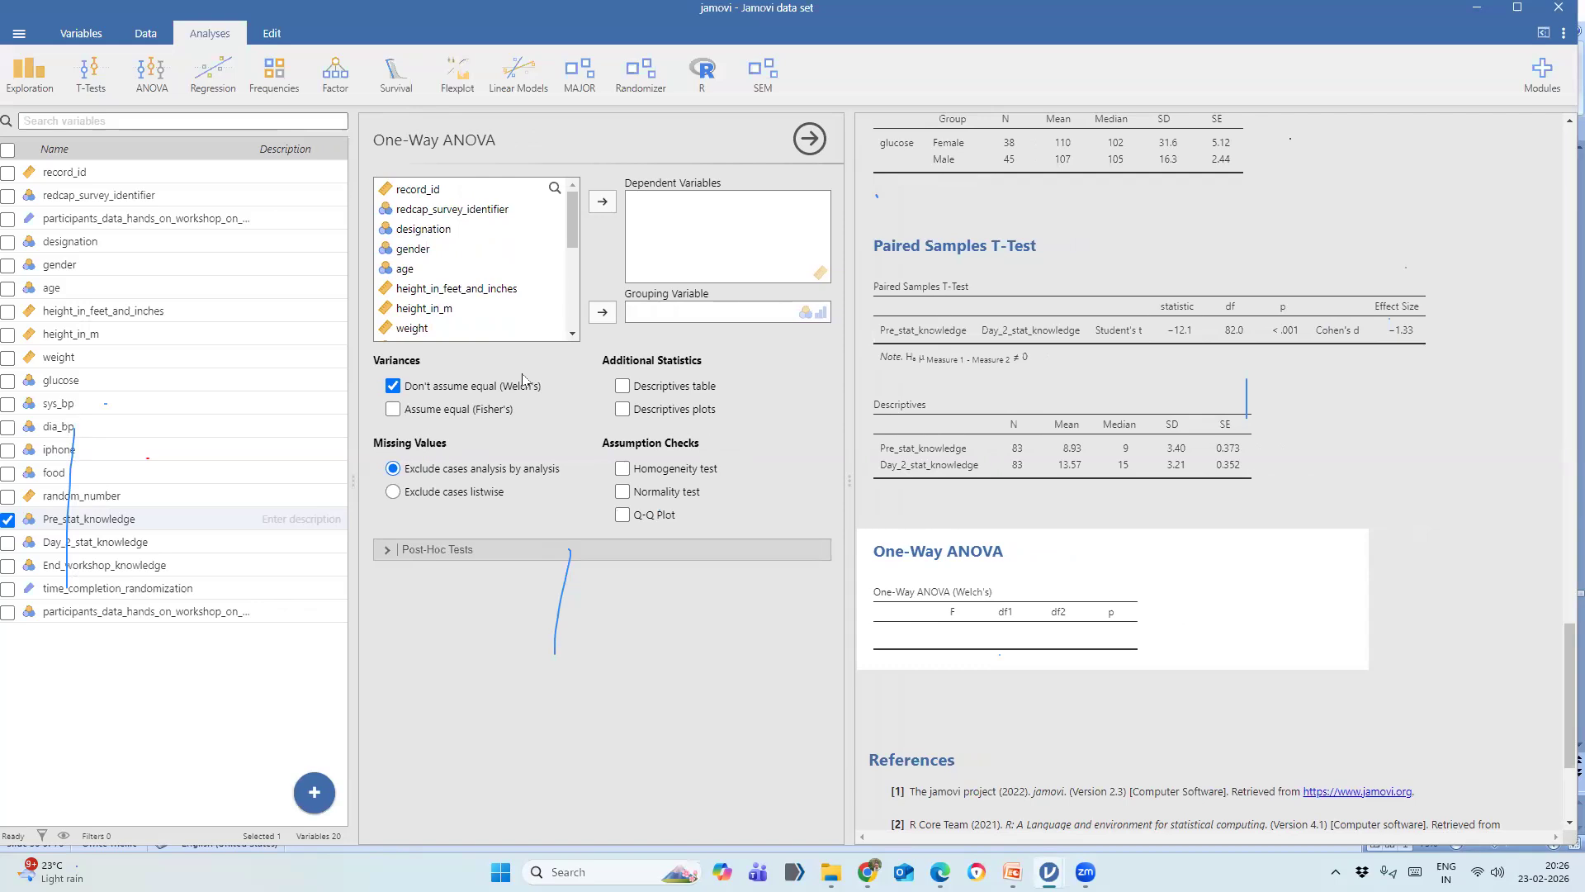
pyautogui.click(435, 241)
pyautogui.click(603, 313)
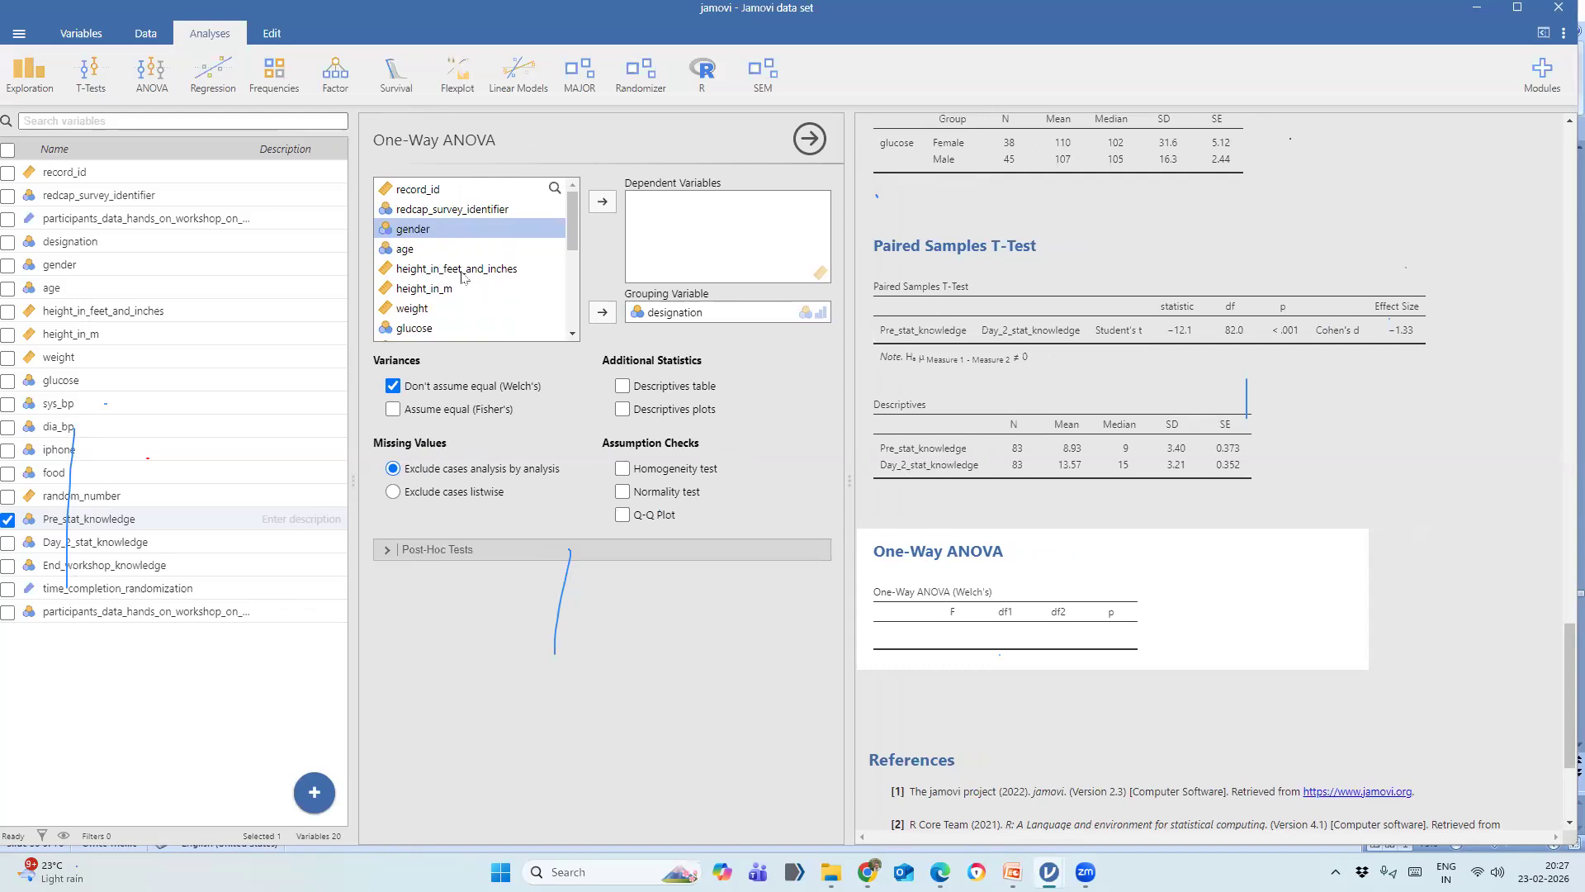
pyautogui.click(402, 252)
pyautogui.click(602, 201)
# Include the descriptives table in the One-Way ANOVA and review the results in a wider pane.
pyautogui.moveTo(855, 481); pyautogui.dragTo(625, 463)
pyautogui.click(398, 386)
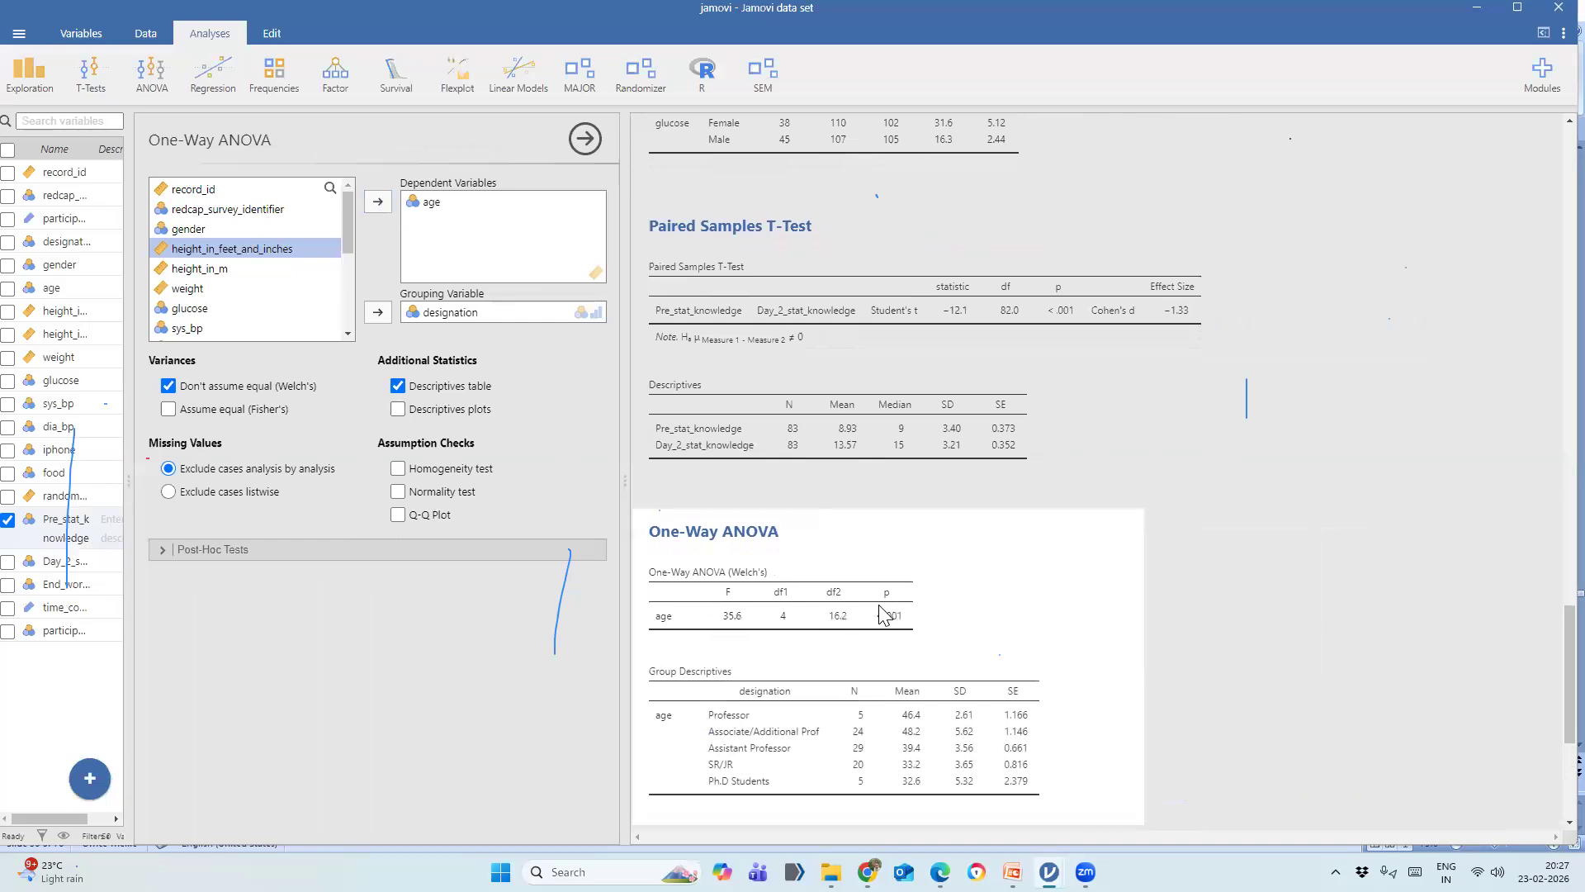
pyautogui.scroll(-1, 966, 631)
pyautogui.scroll(-1, 1154, 632)
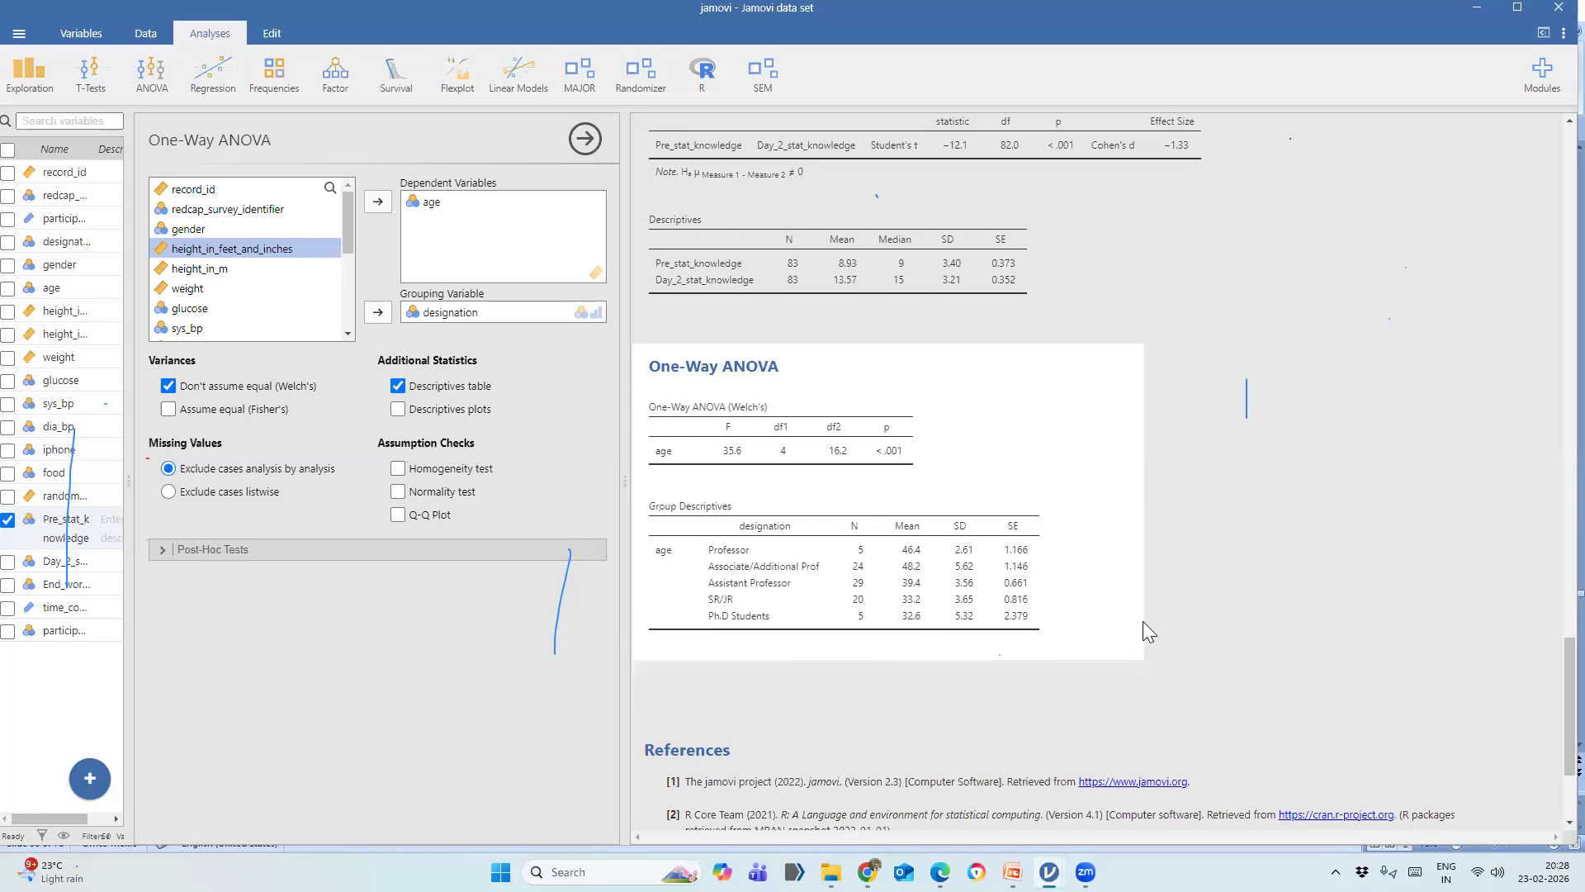
pyautogui.scroll(-1, 1144, 623)
pyautogui.scroll(-1, 1144, 631)
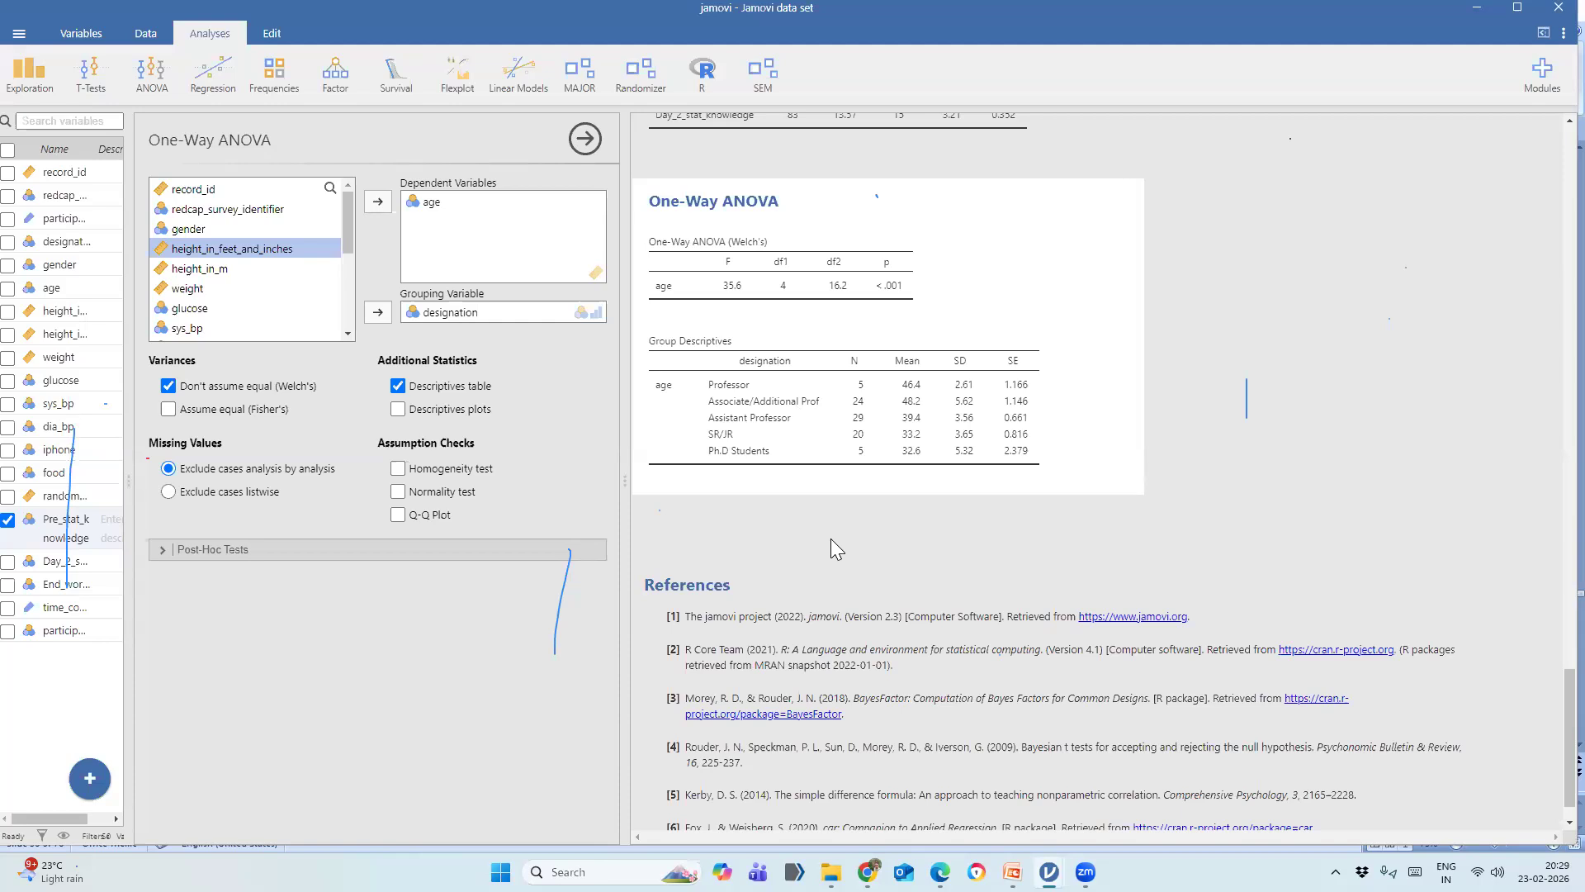
# Add the Tukey (equal variances) post-hoc test to the One-Way ANOVA and review the pairwise comparison table.
pyautogui.moveTo(704, 476); pyautogui.dragTo(673, 478)
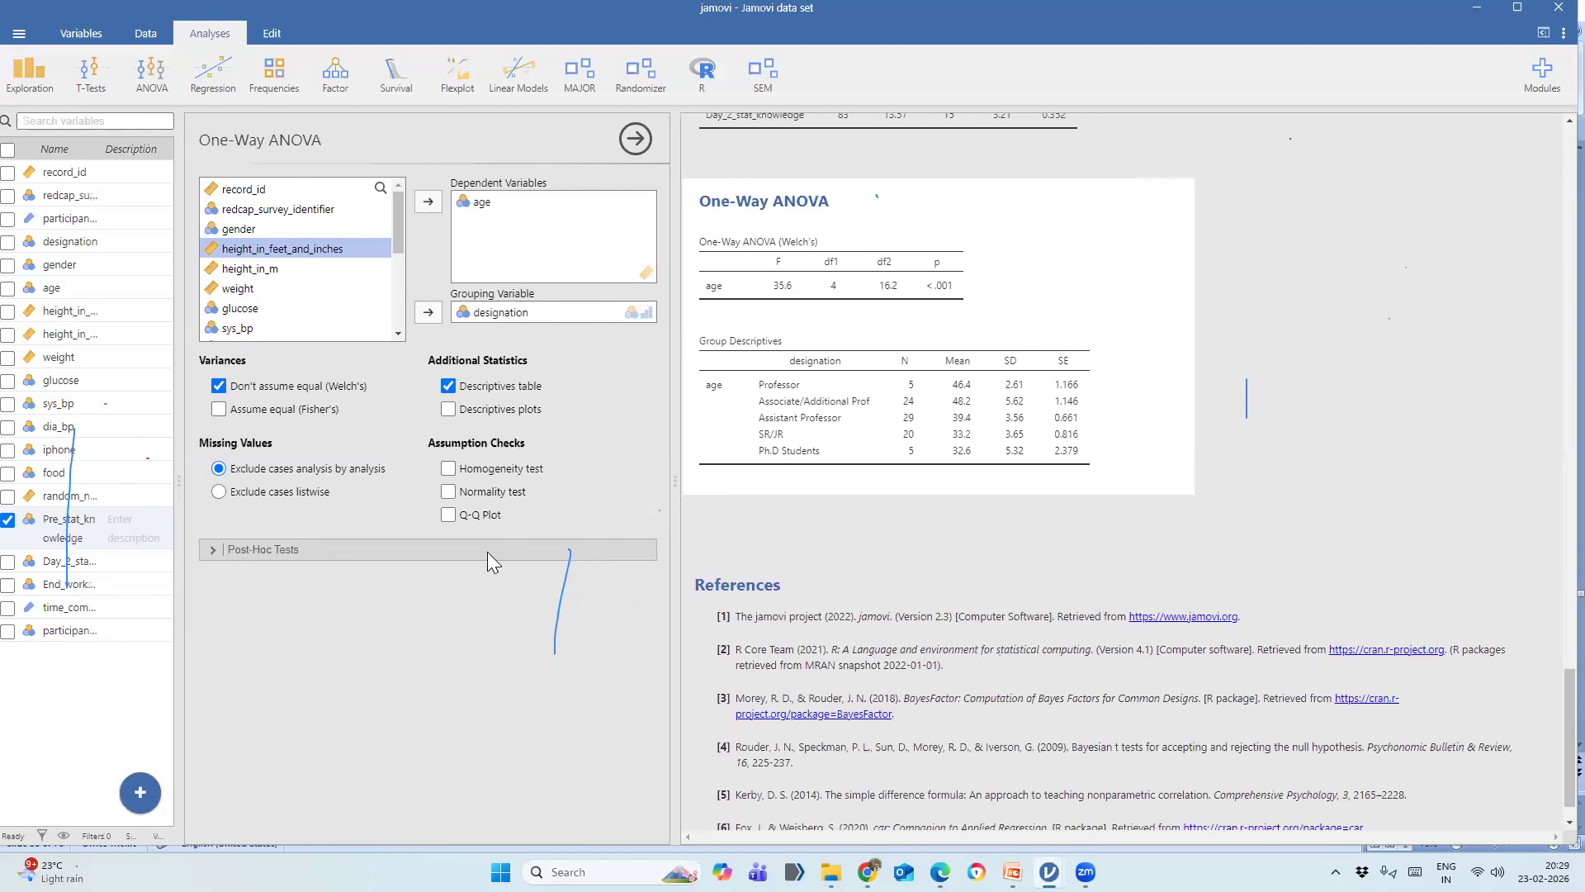
pyautogui.click(380, 548)
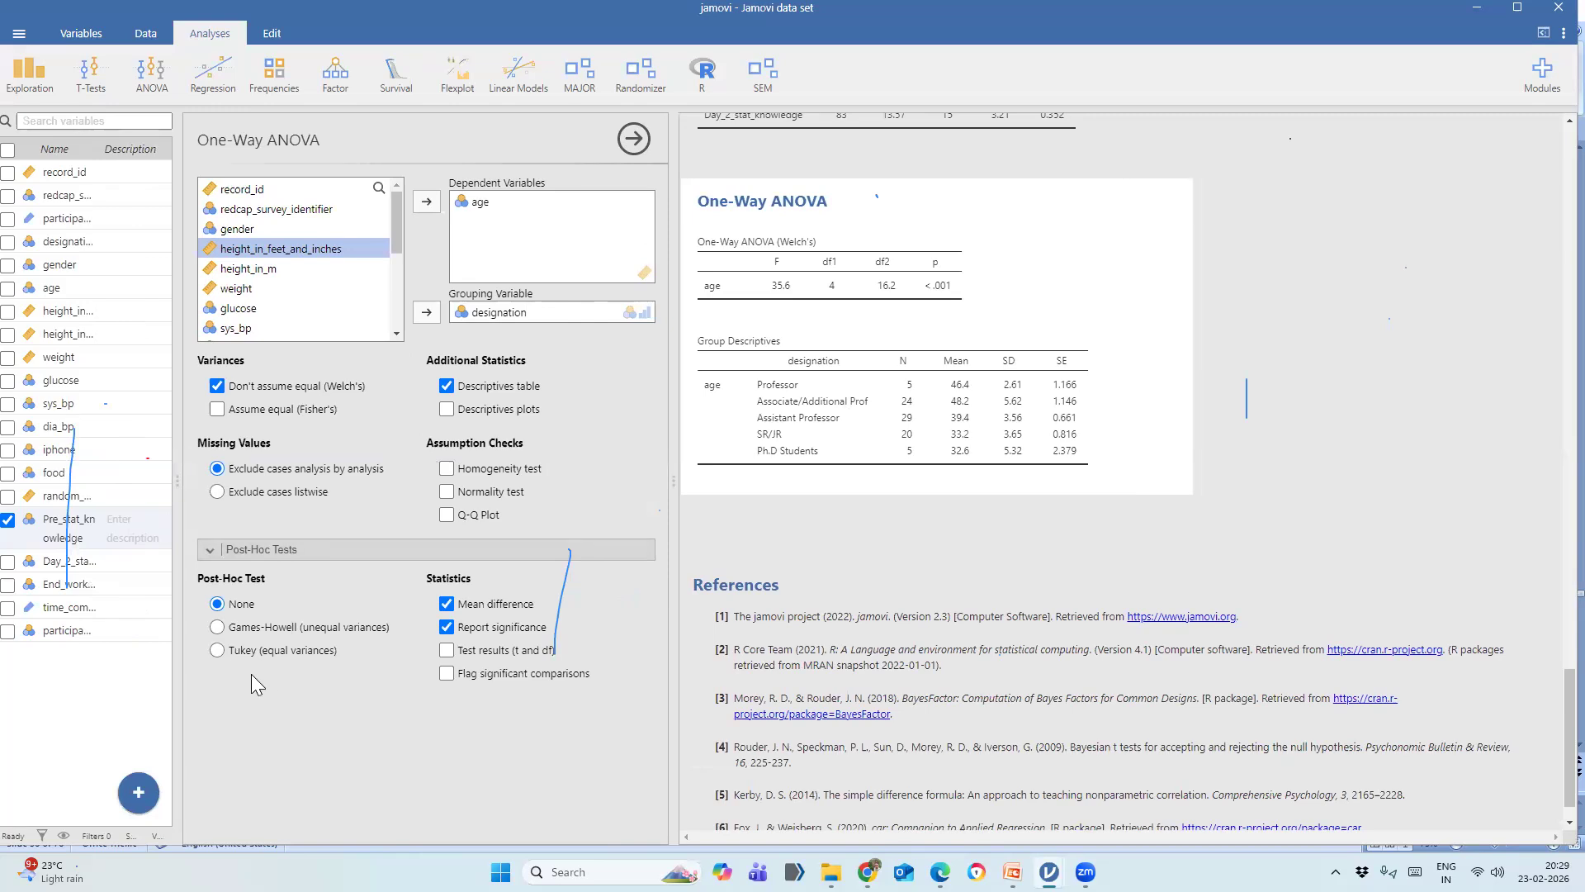
pyautogui.click(216, 651)
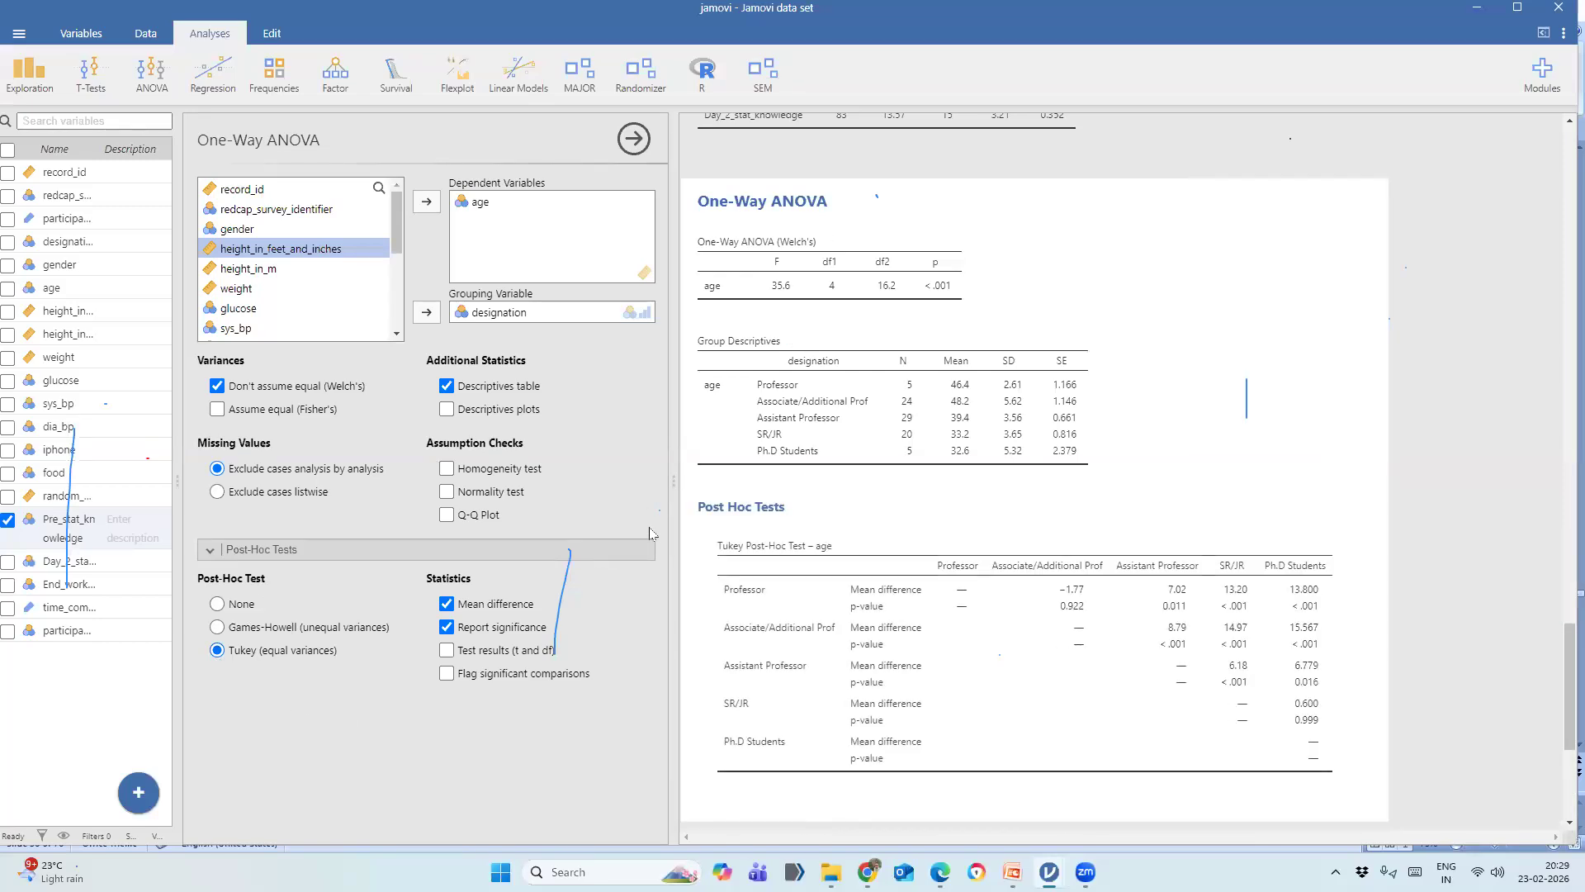
pyautogui.moveTo(673, 479); pyautogui.dragTo(530, 468)
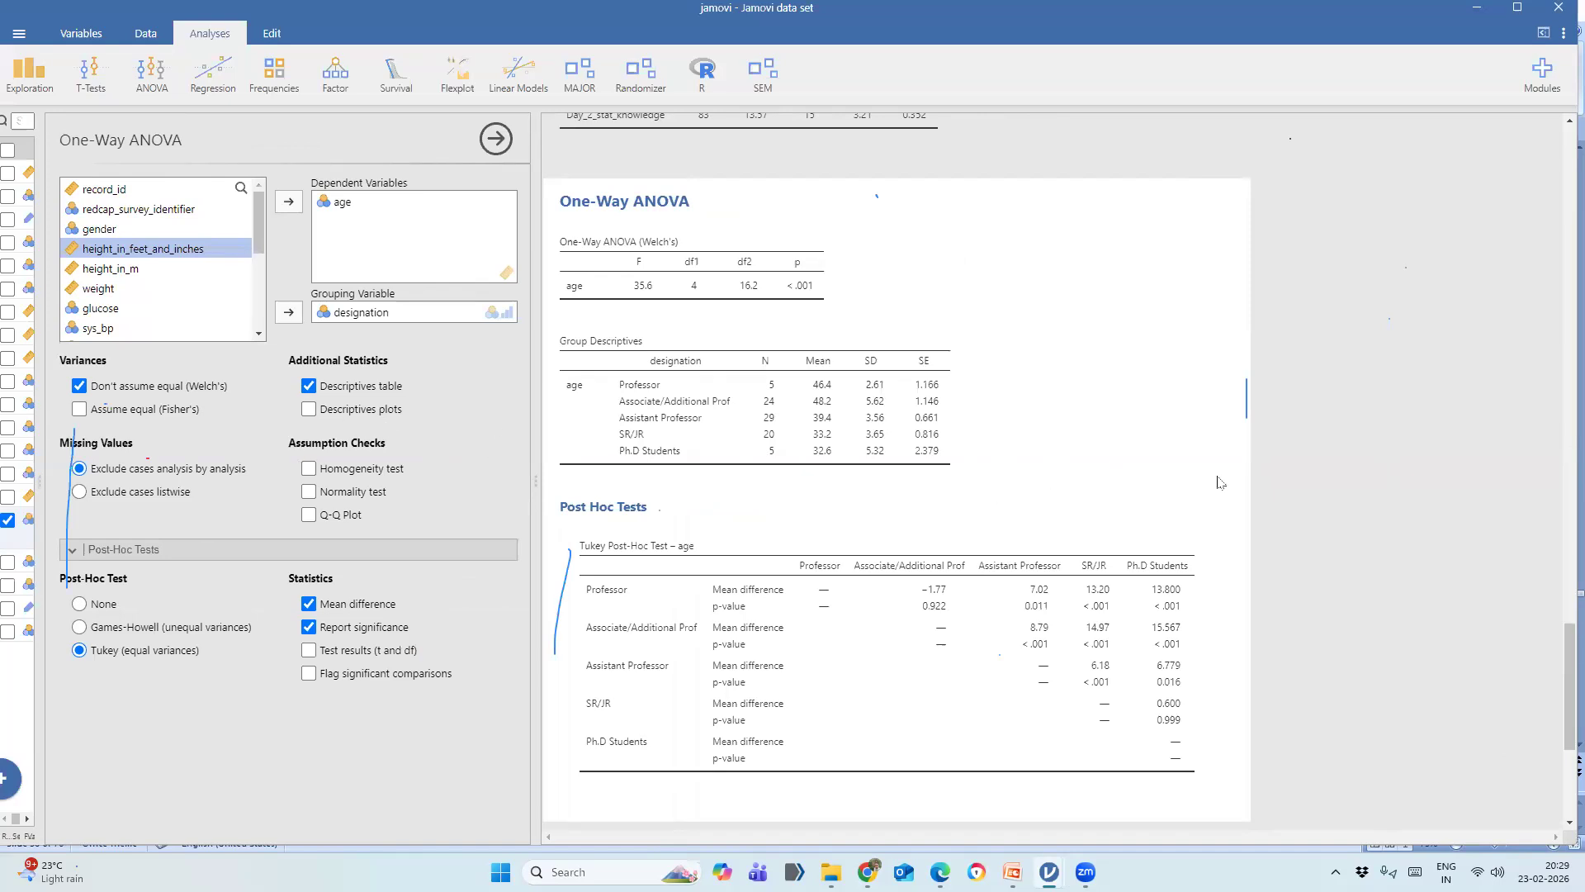
pyautogui.scroll(-1, 1217, 482)
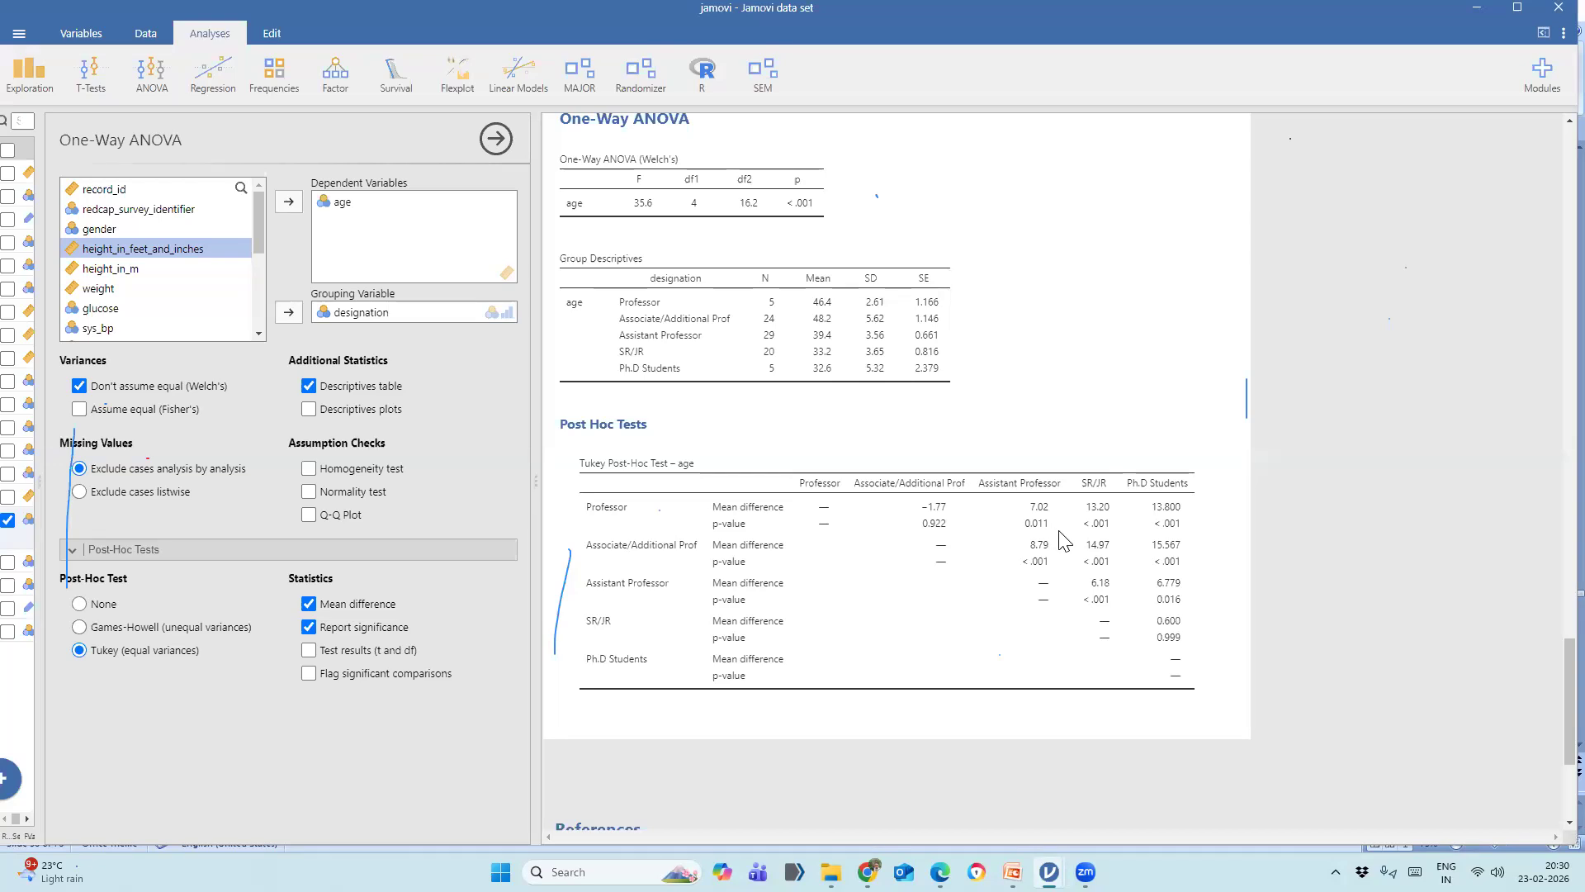
pyautogui.scroll(-1, 1064, 539)
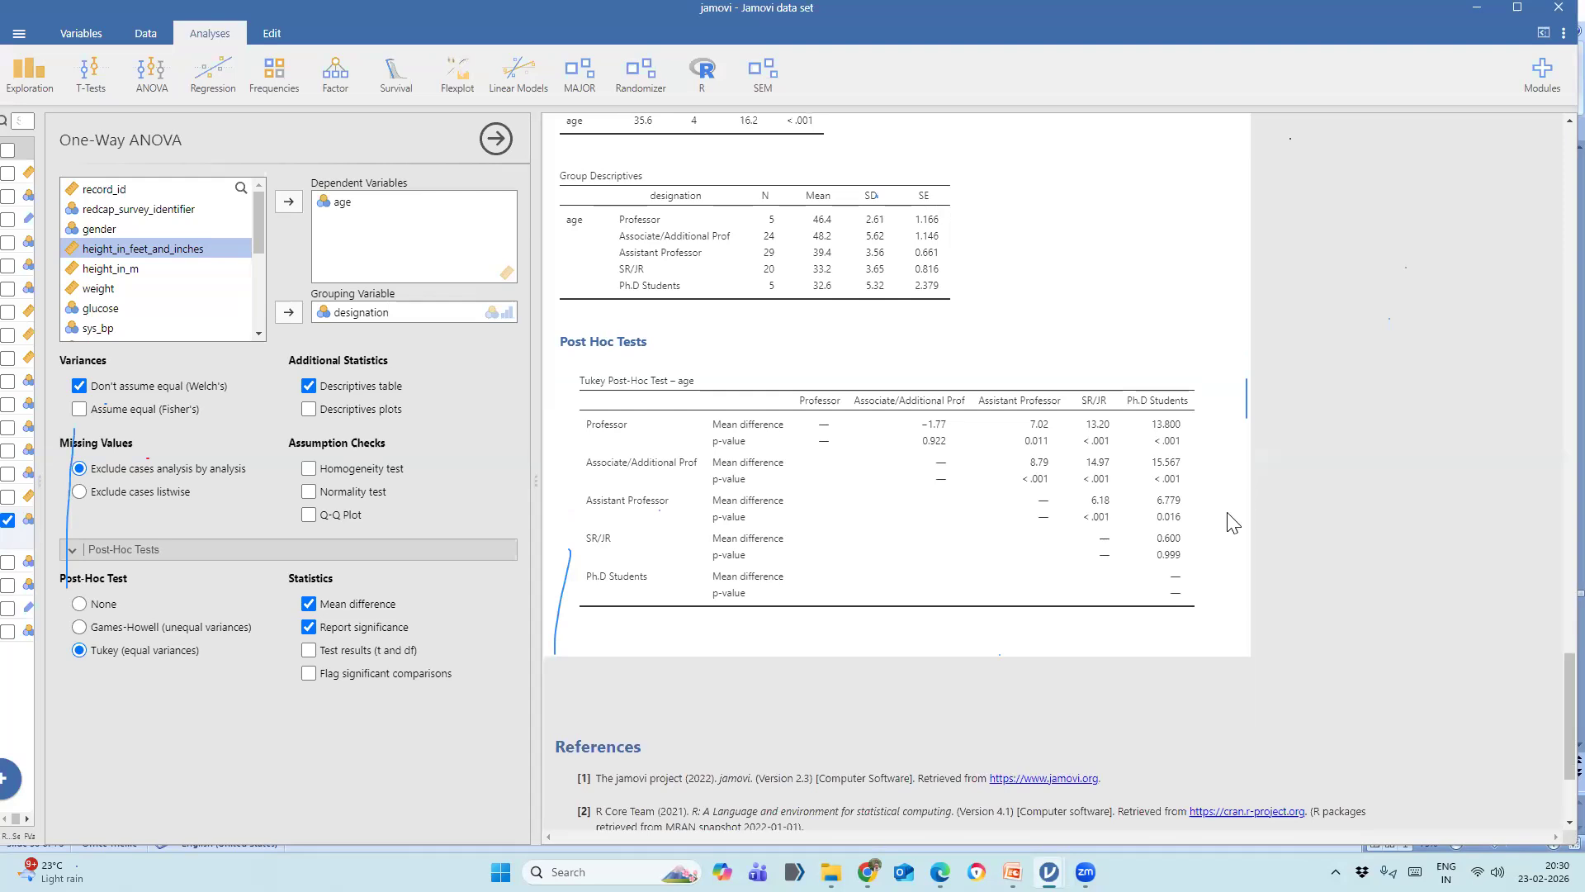
pyautogui.moveTo(537, 479); pyautogui.dragTo(474, 478)
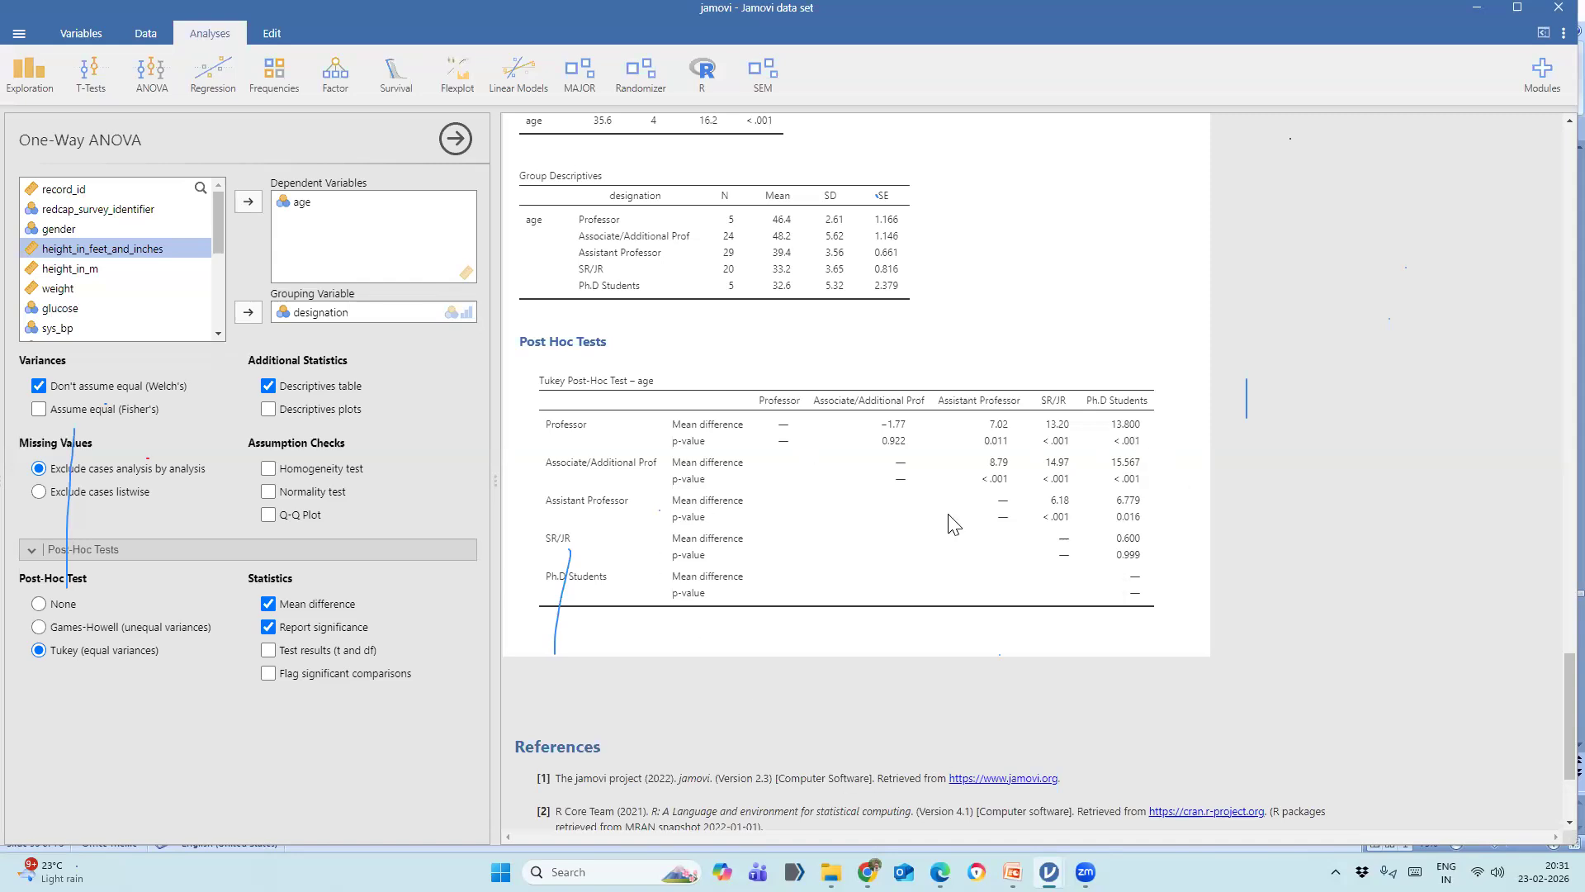
pyautogui.moveTo(494, 488); pyautogui.dragTo(639, 486)
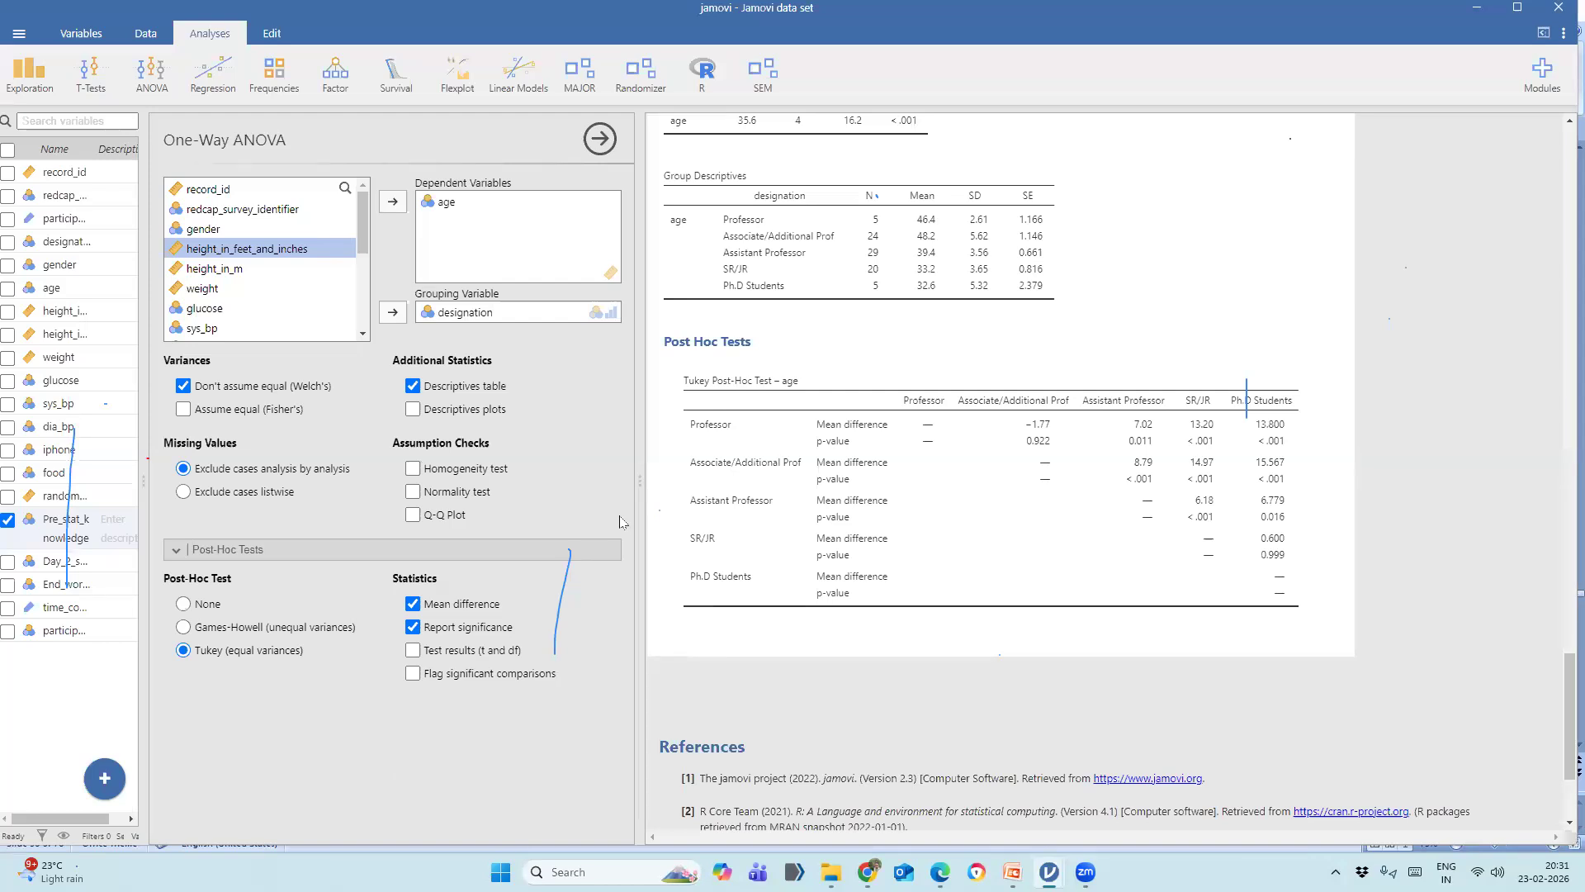
pyautogui.moveTo(639, 491); pyautogui.dragTo(610, 492)
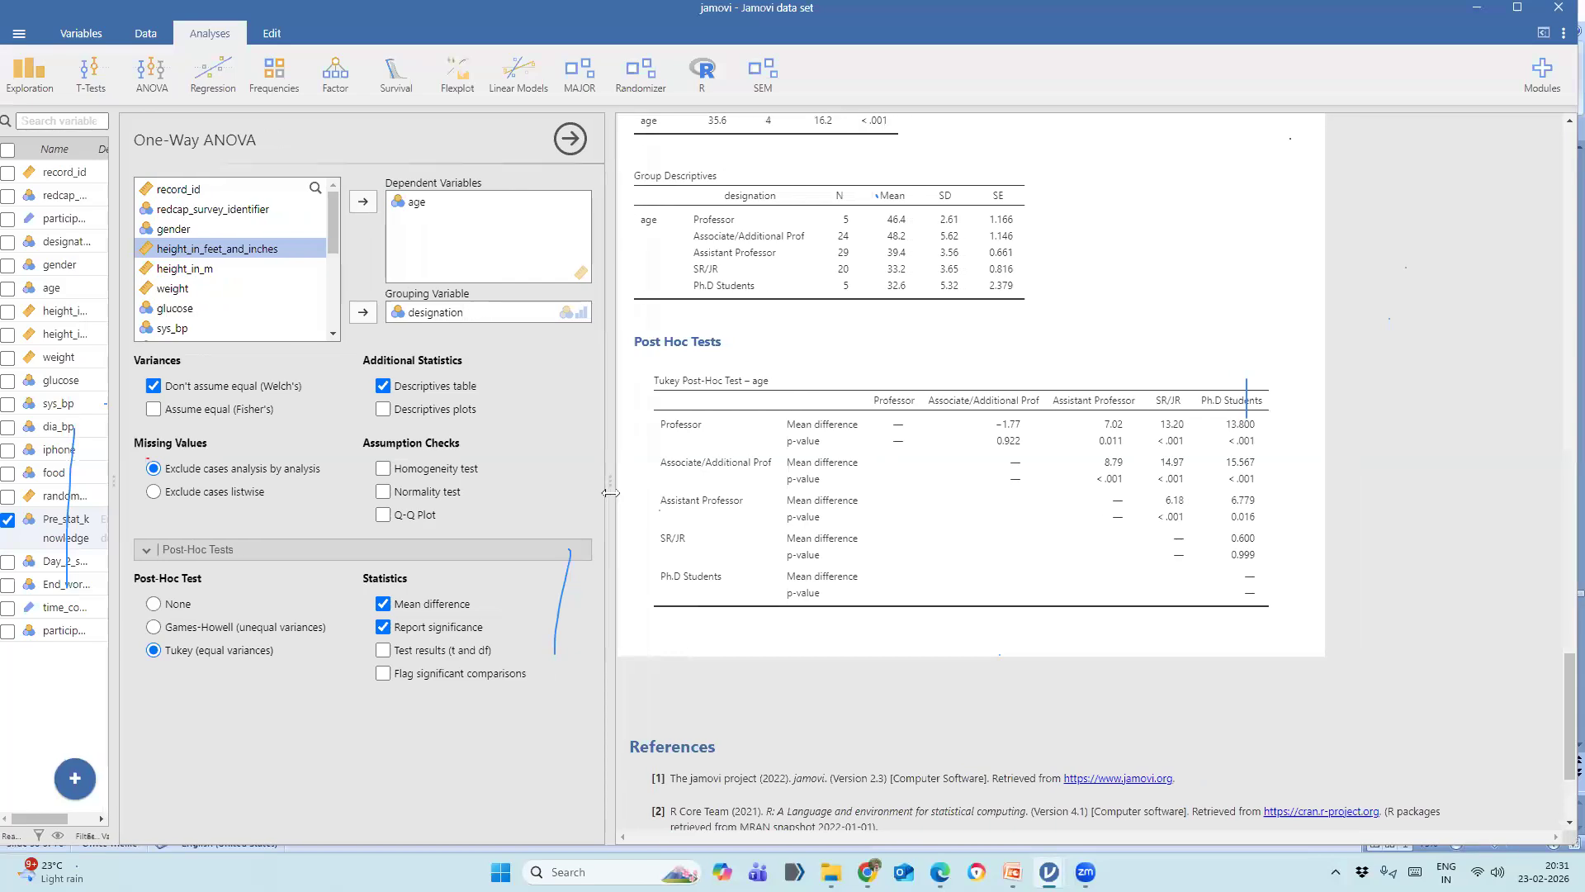
# Switch to the PowerPoint presentation and go through the slides from homogeneity of variance to paired observations at more than two time points.
pyautogui.scroll(-2, 1064, 599)
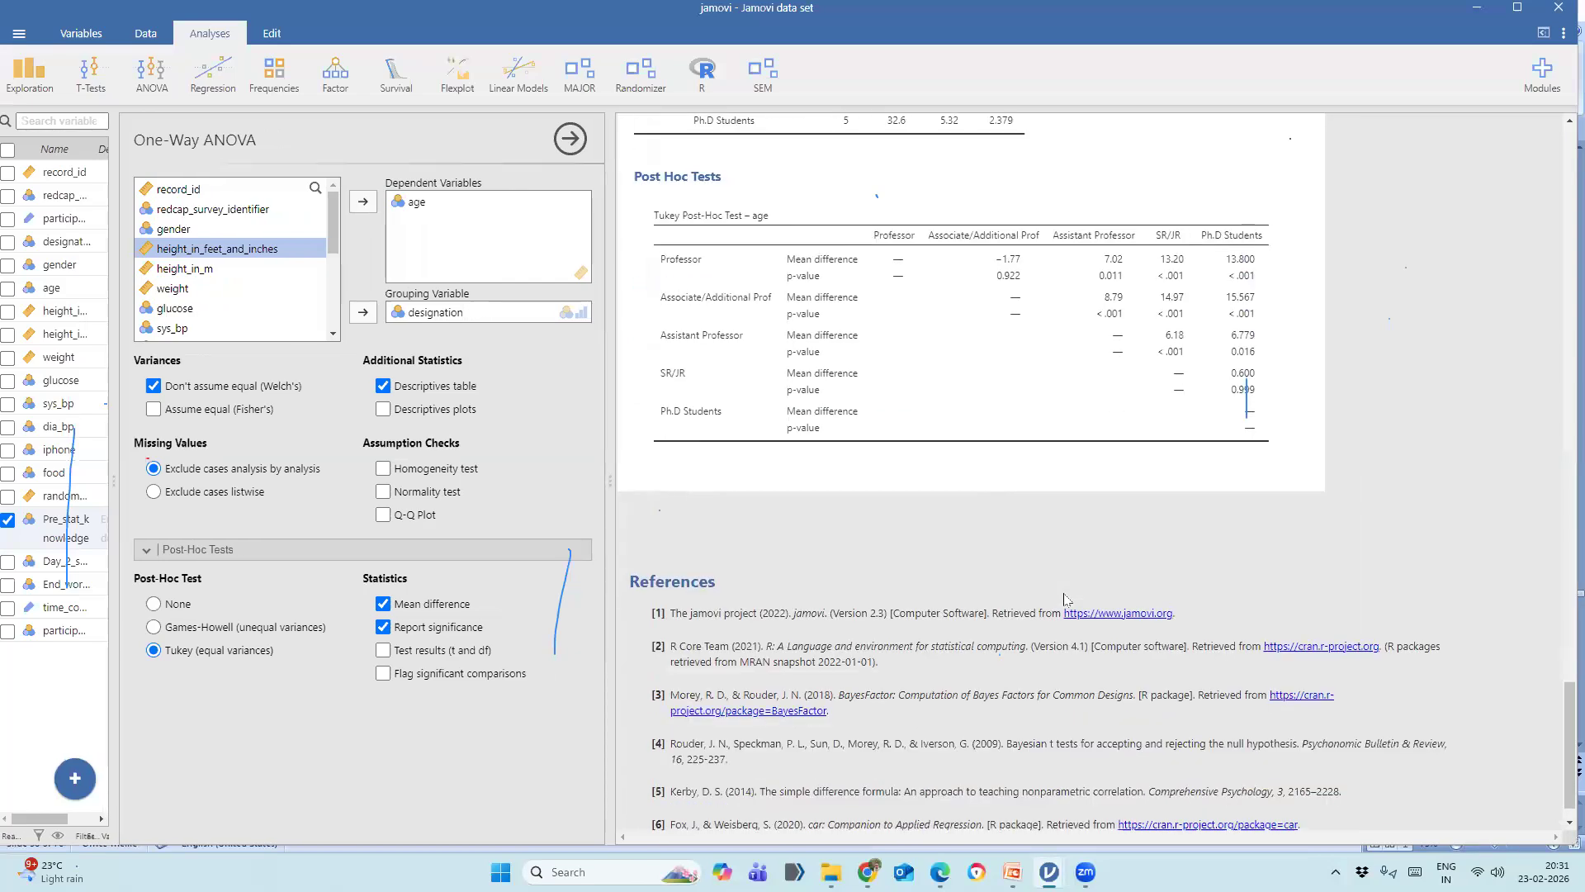
pyautogui.scroll(1, 1064, 599)
pyautogui.moveTo(1012, 872)
pyautogui.click(1012, 825)
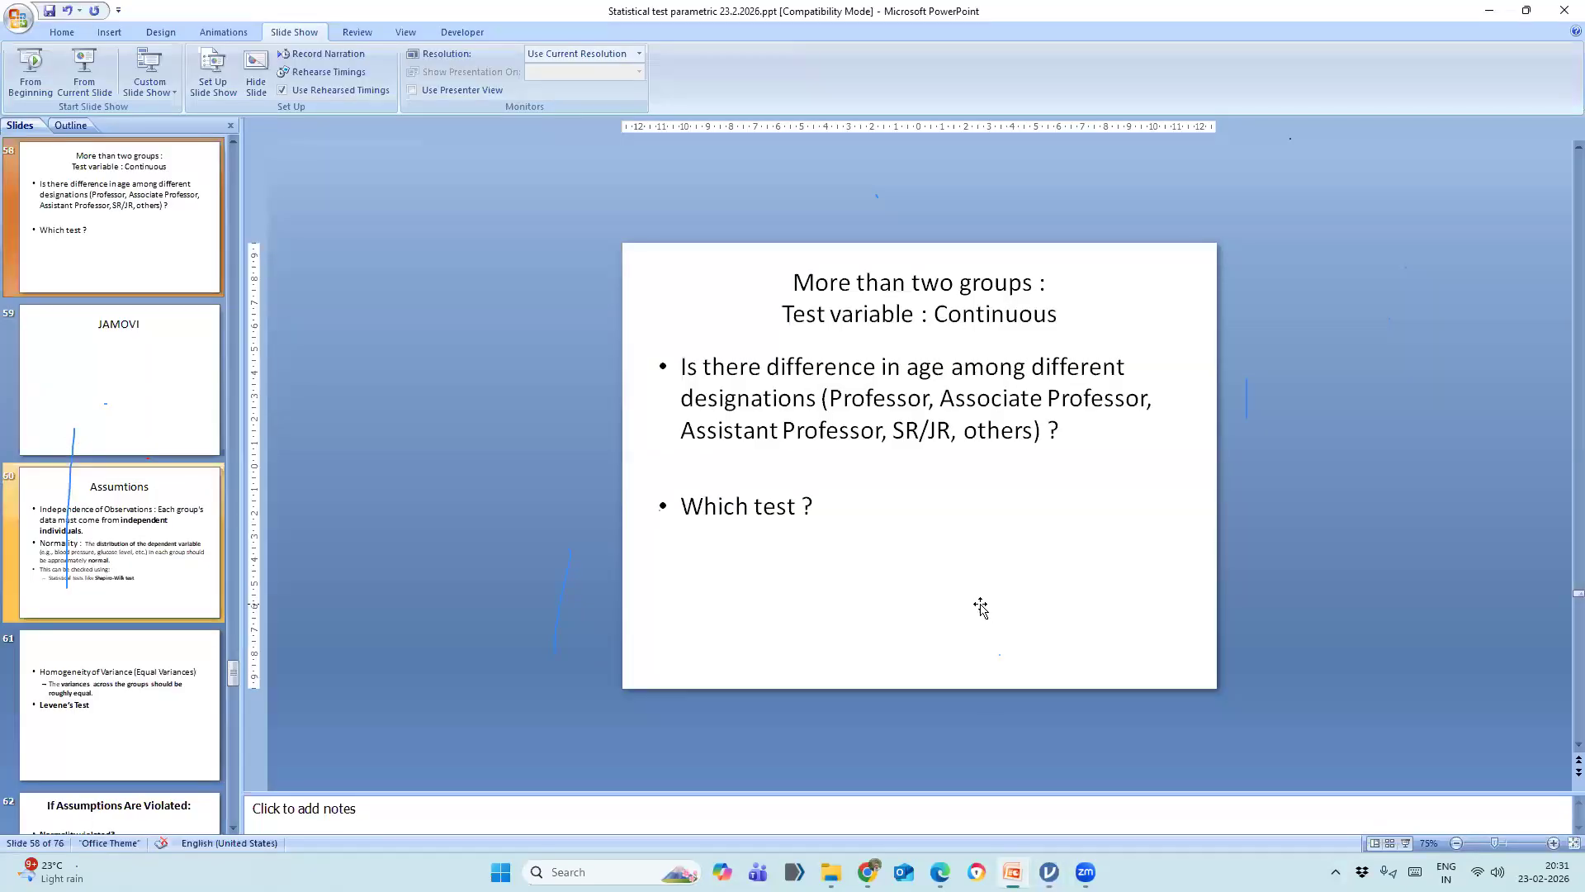
pyautogui.click(149, 718)
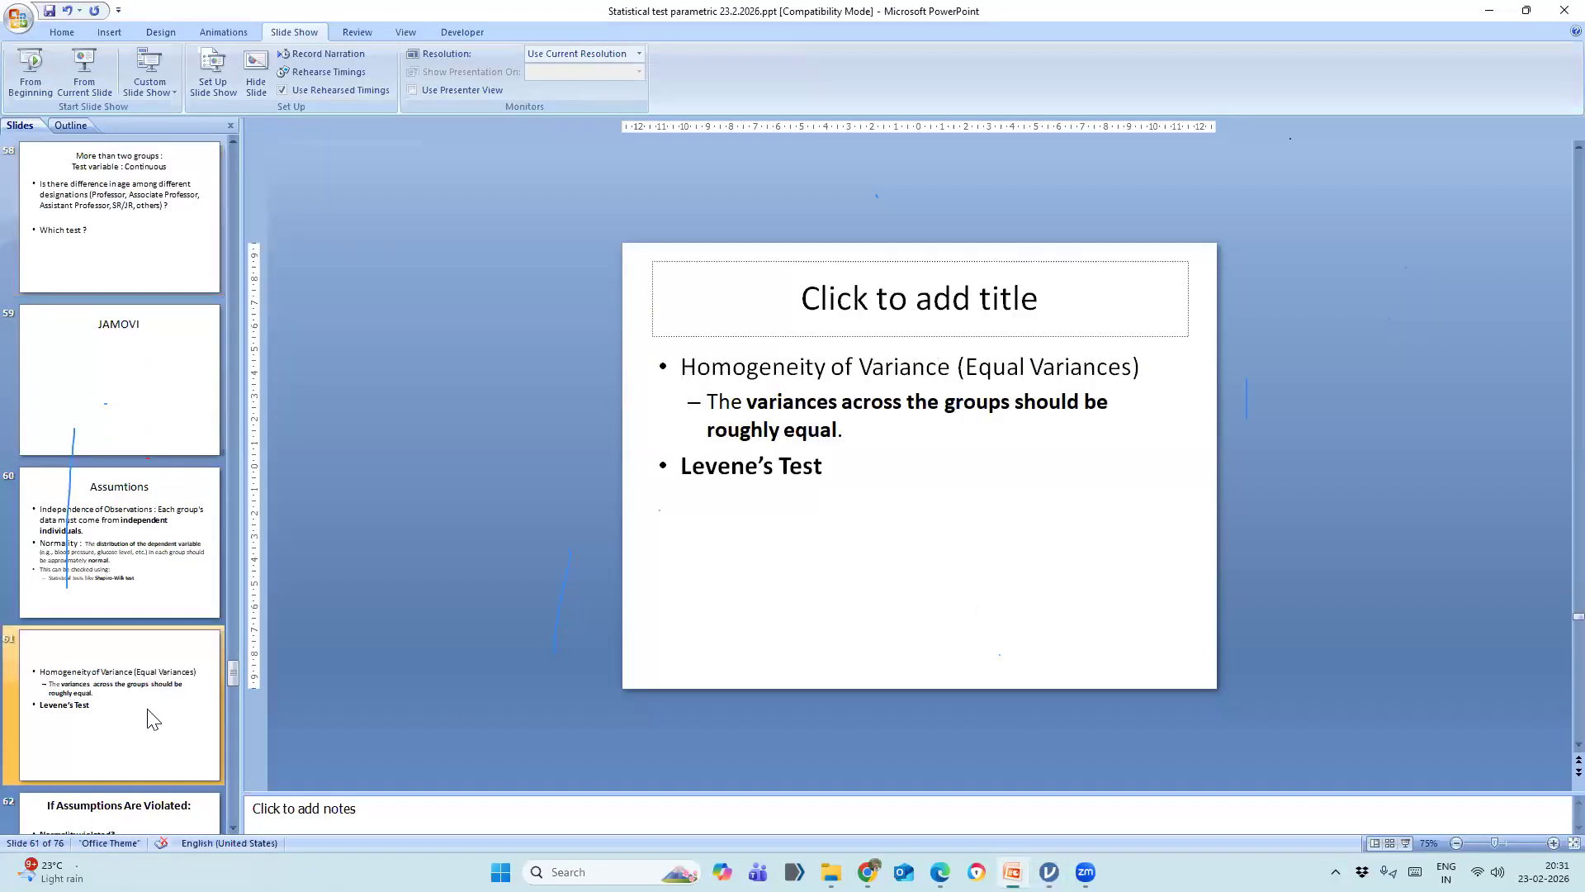
pyautogui.scroll(-2, 151, 718)
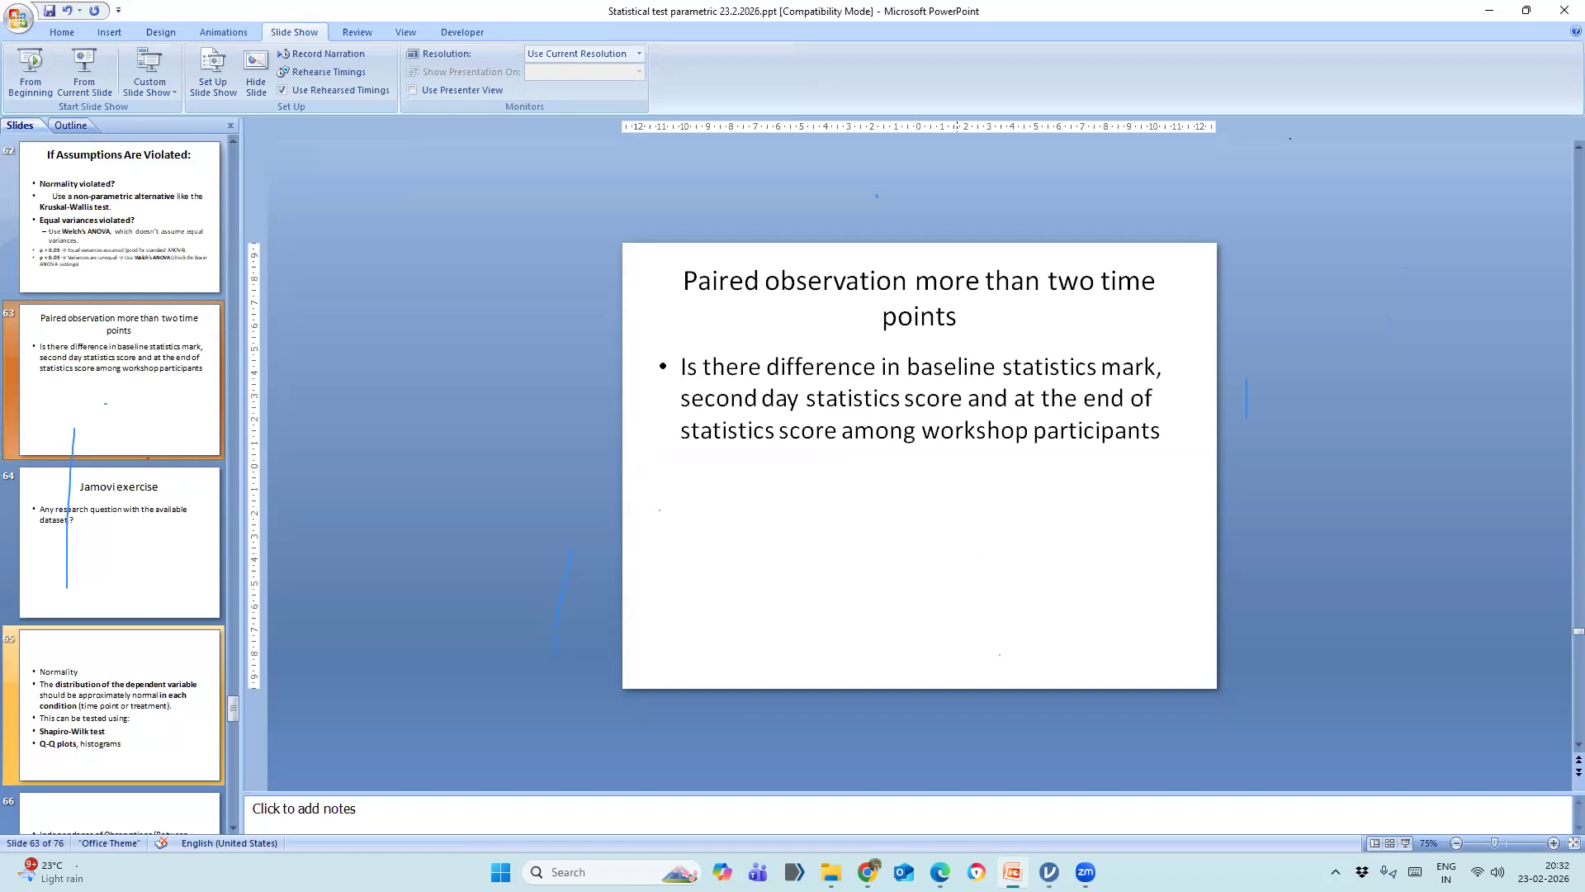
# Switch back to jamovi, widen the variable list to show the full names, and start a Repeated Measures ANOVA.
pyautogui.click(1048, 872)
pyautogui.moveTo(108, 481); pyautogui.dragTo(557, 487)
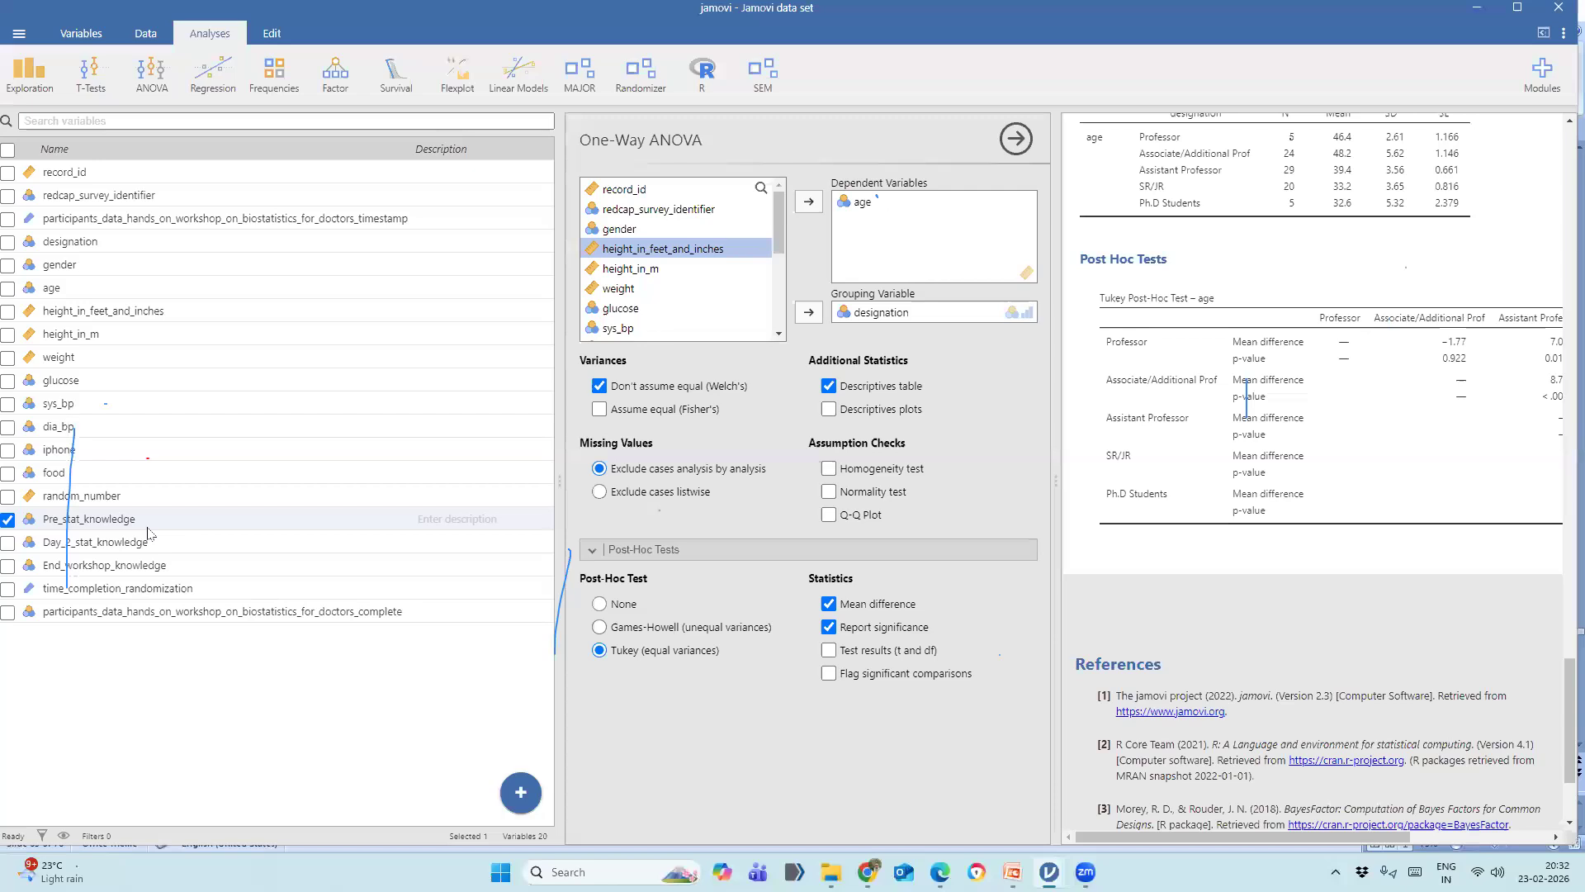
pyautogui.moveTo(558, 479); pyautogui.dragTo(517, 487)
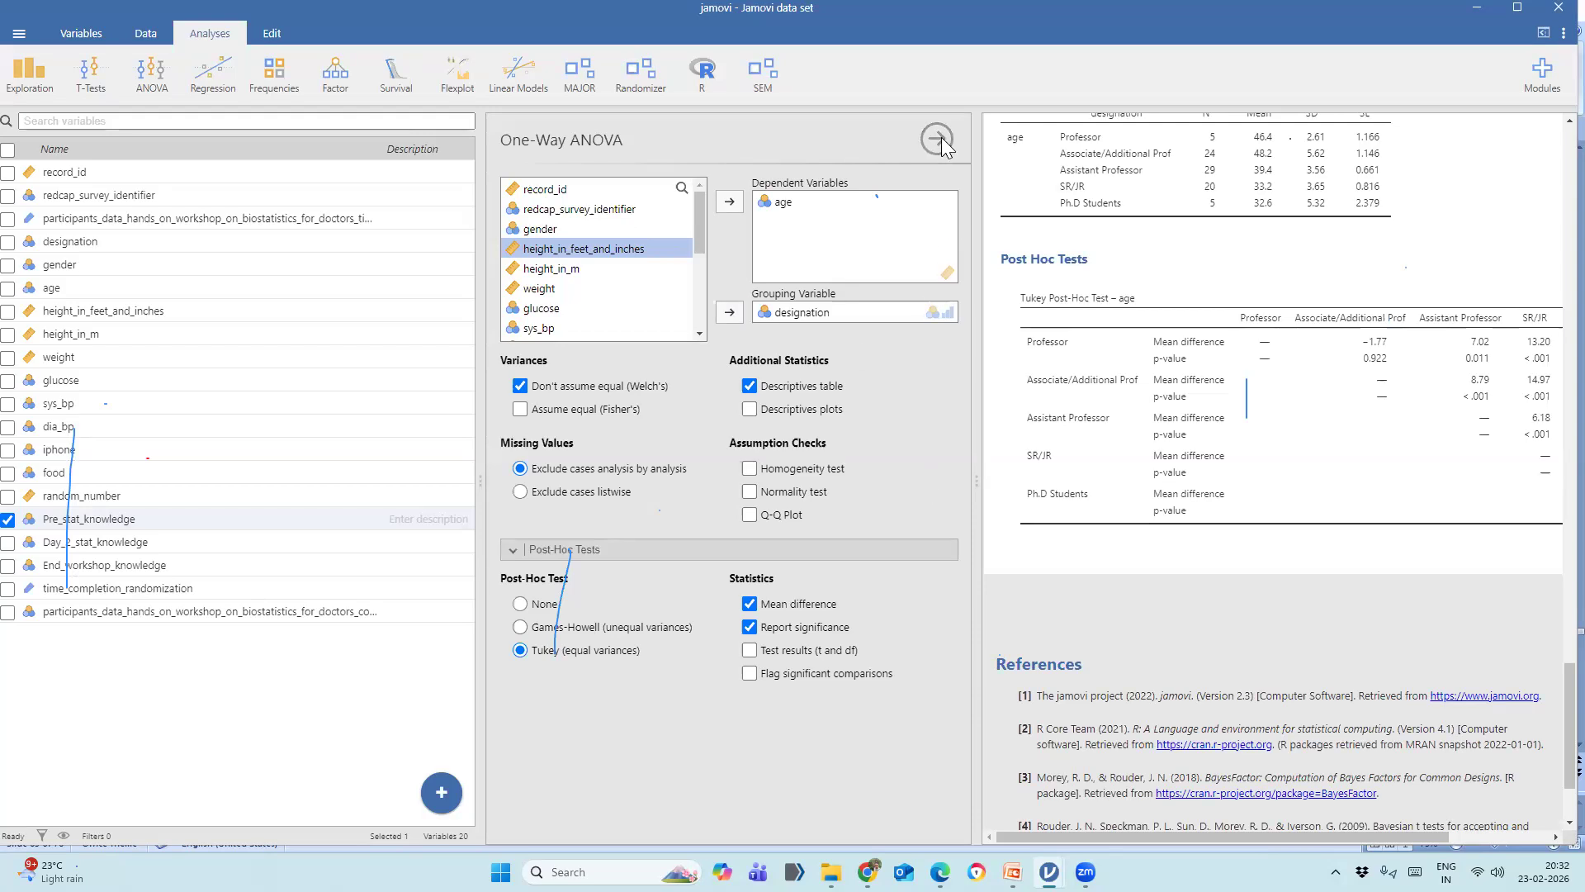
pyautogui.click(155, 89)
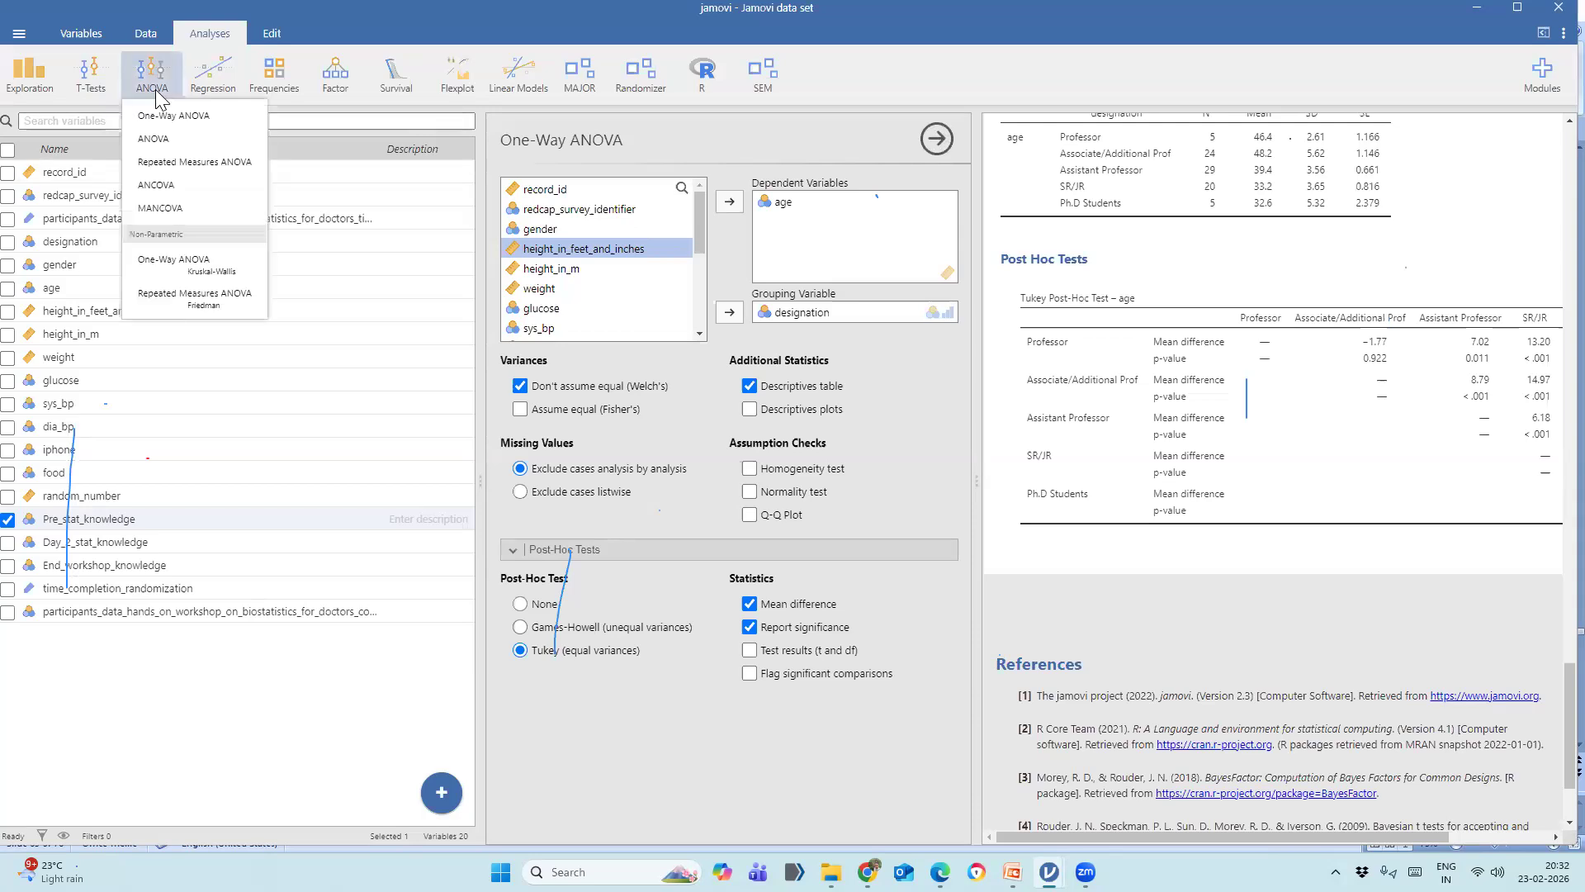
pyautogui.click(193, 163)
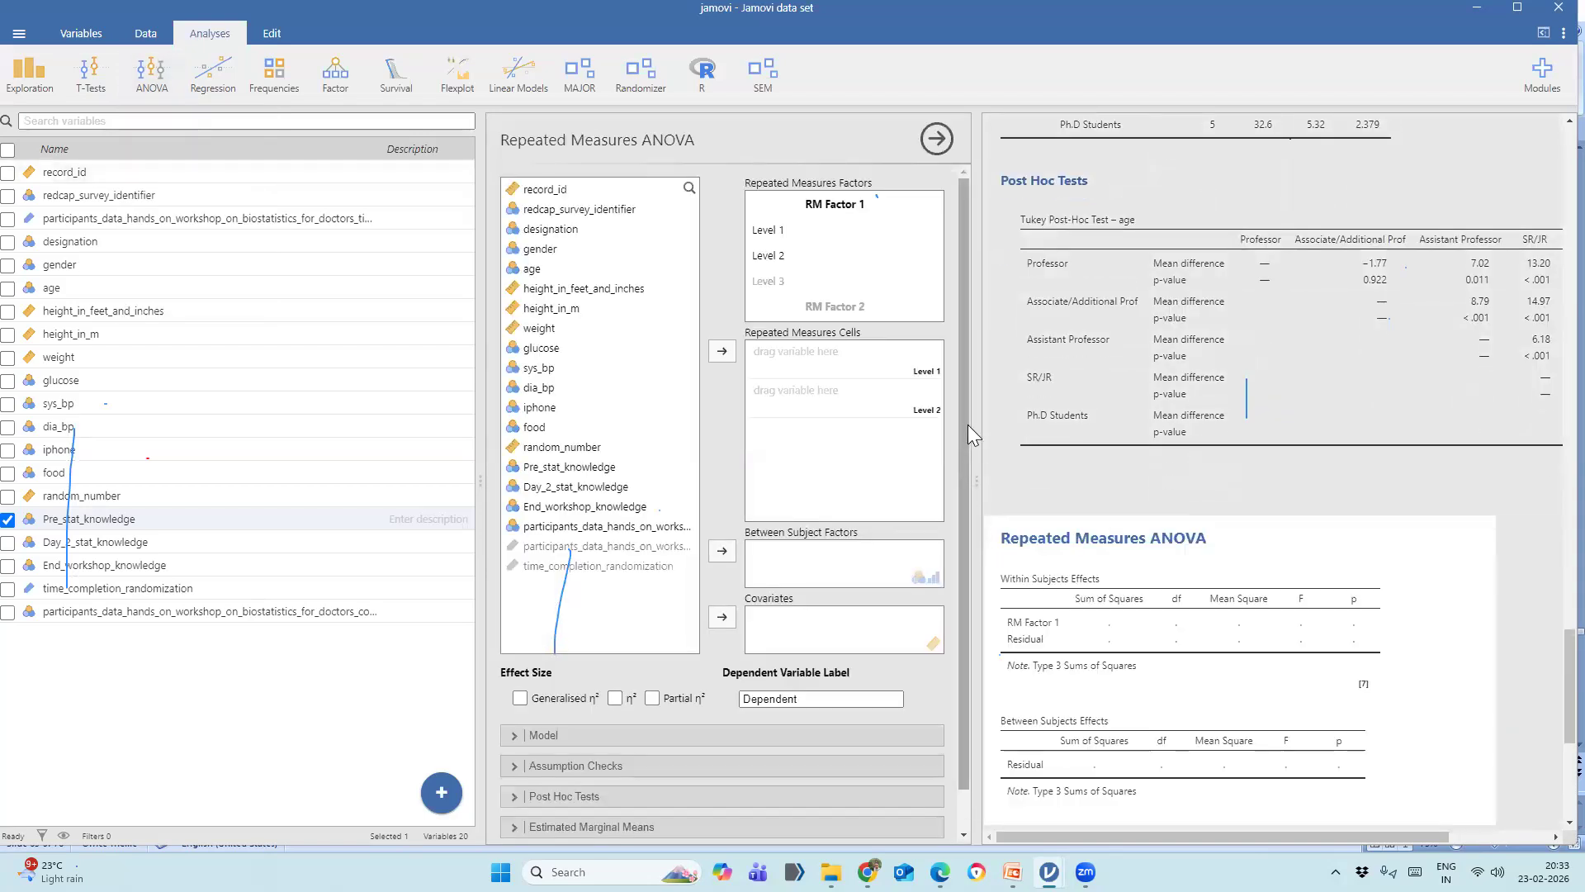
# Add Level 3 to RM Factor 1 in the Repeated Measures ANOVA and give the variable list more room.
pyautogui.moveTo(480, 483); pyautogui.dragTo(240, 459)
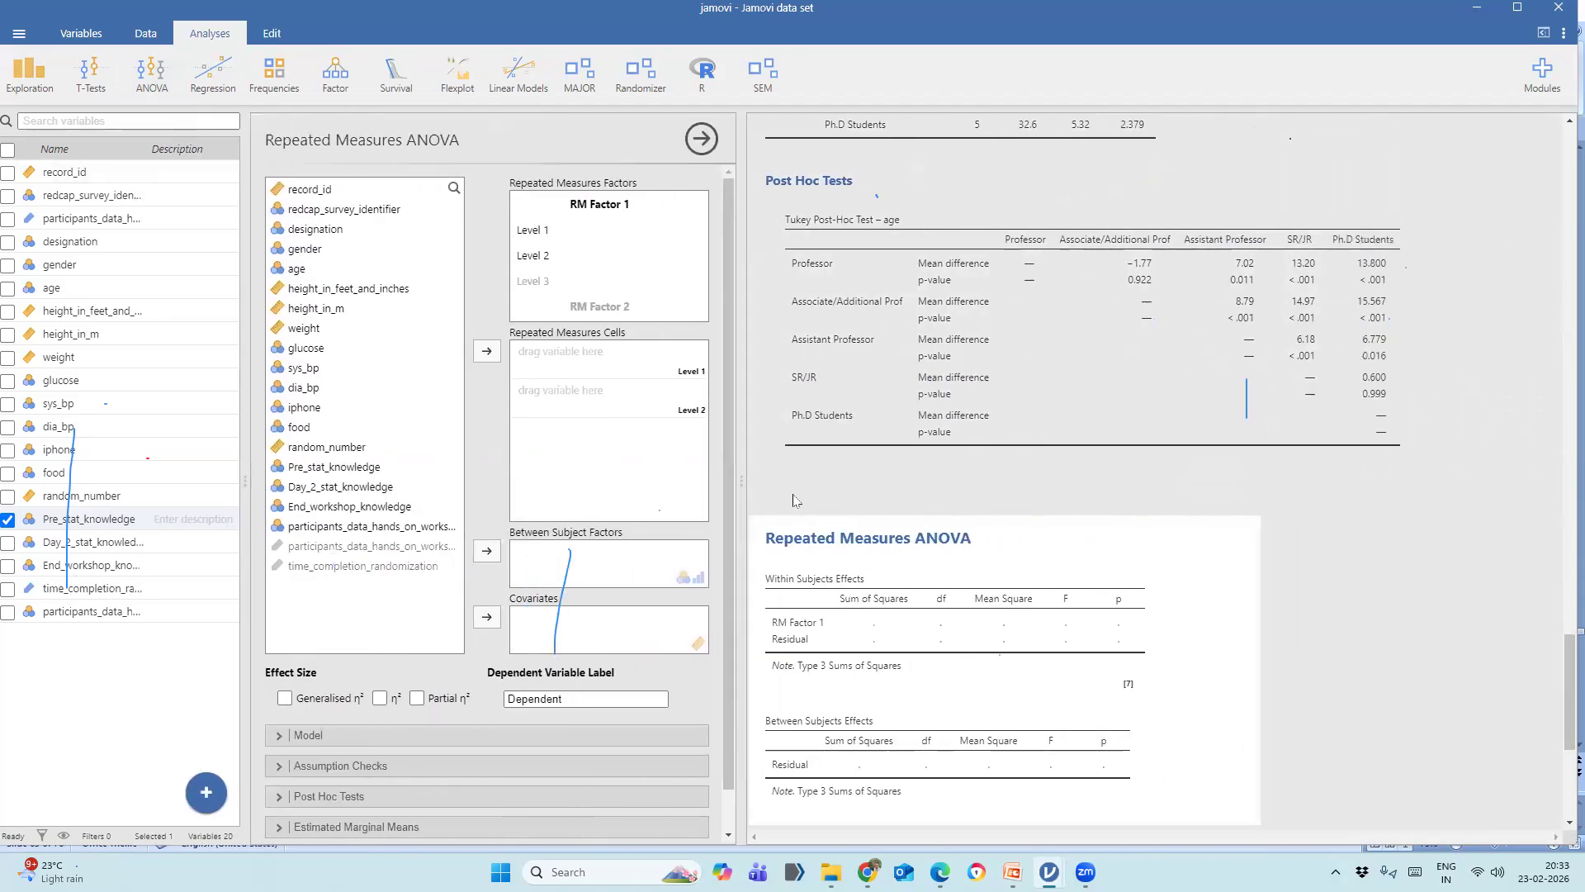
pyautogui.moveTo(743, 479); pyautogui.dragTo(1007, 482)
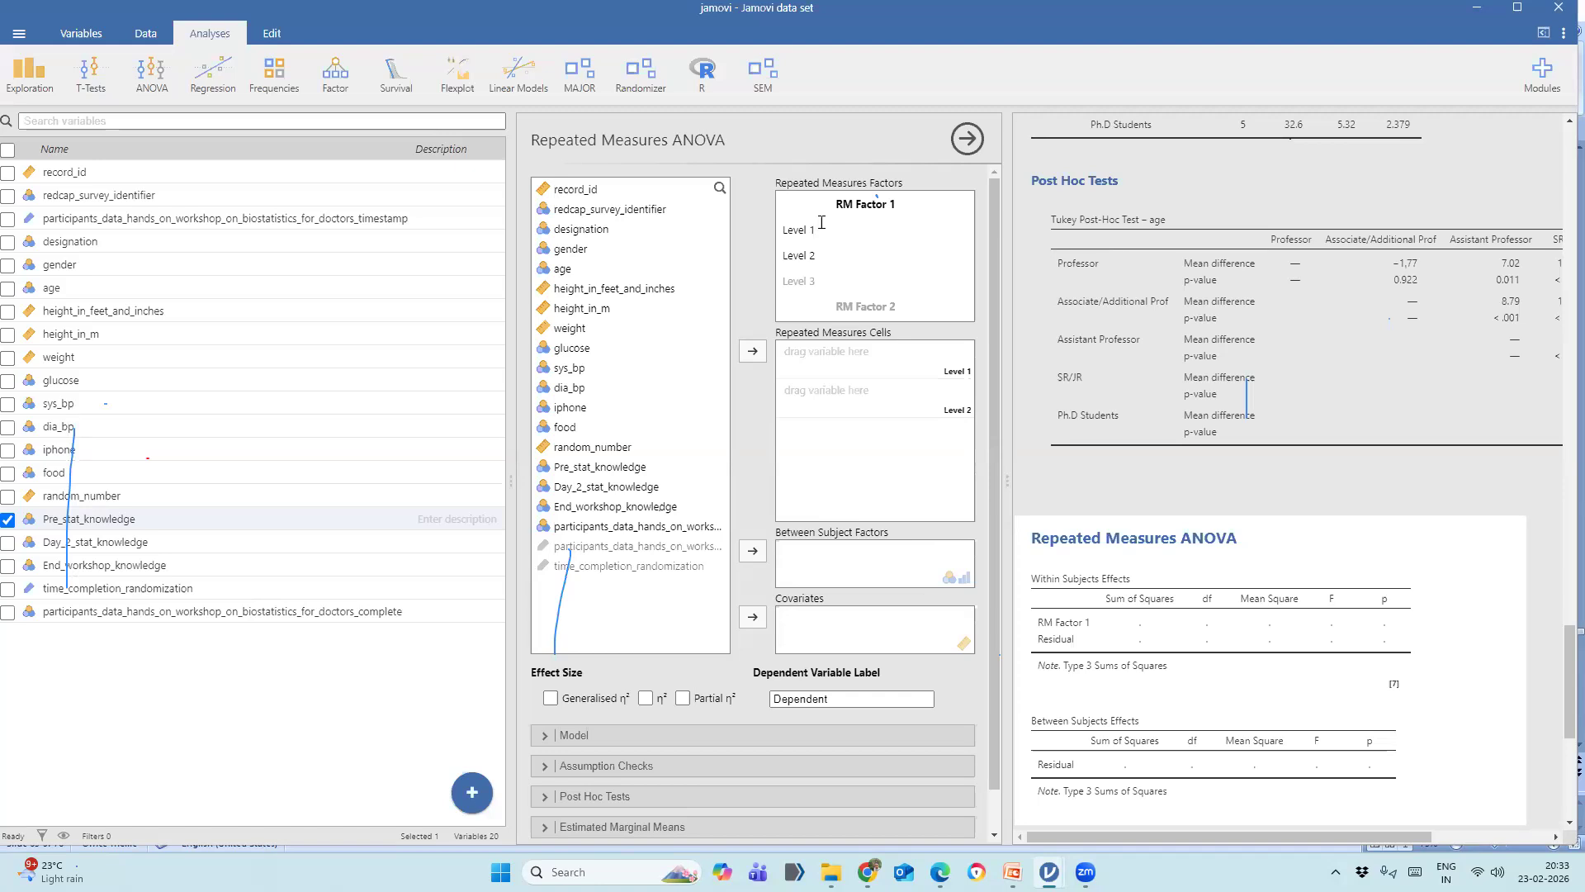
pyautogui.click(818, 279)
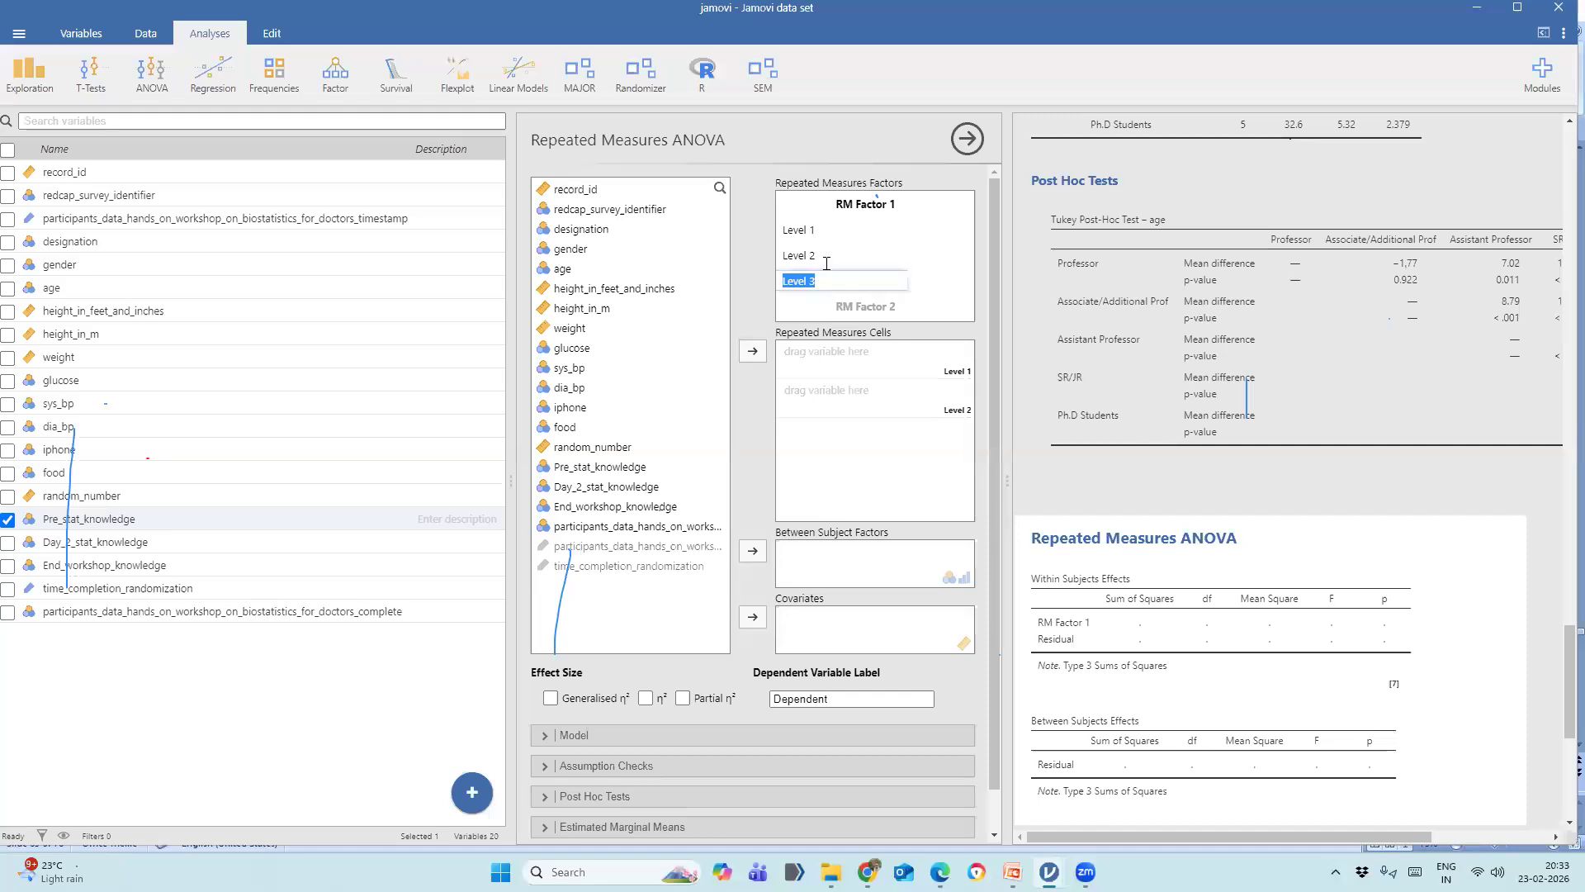
pyautogui.press('Return')
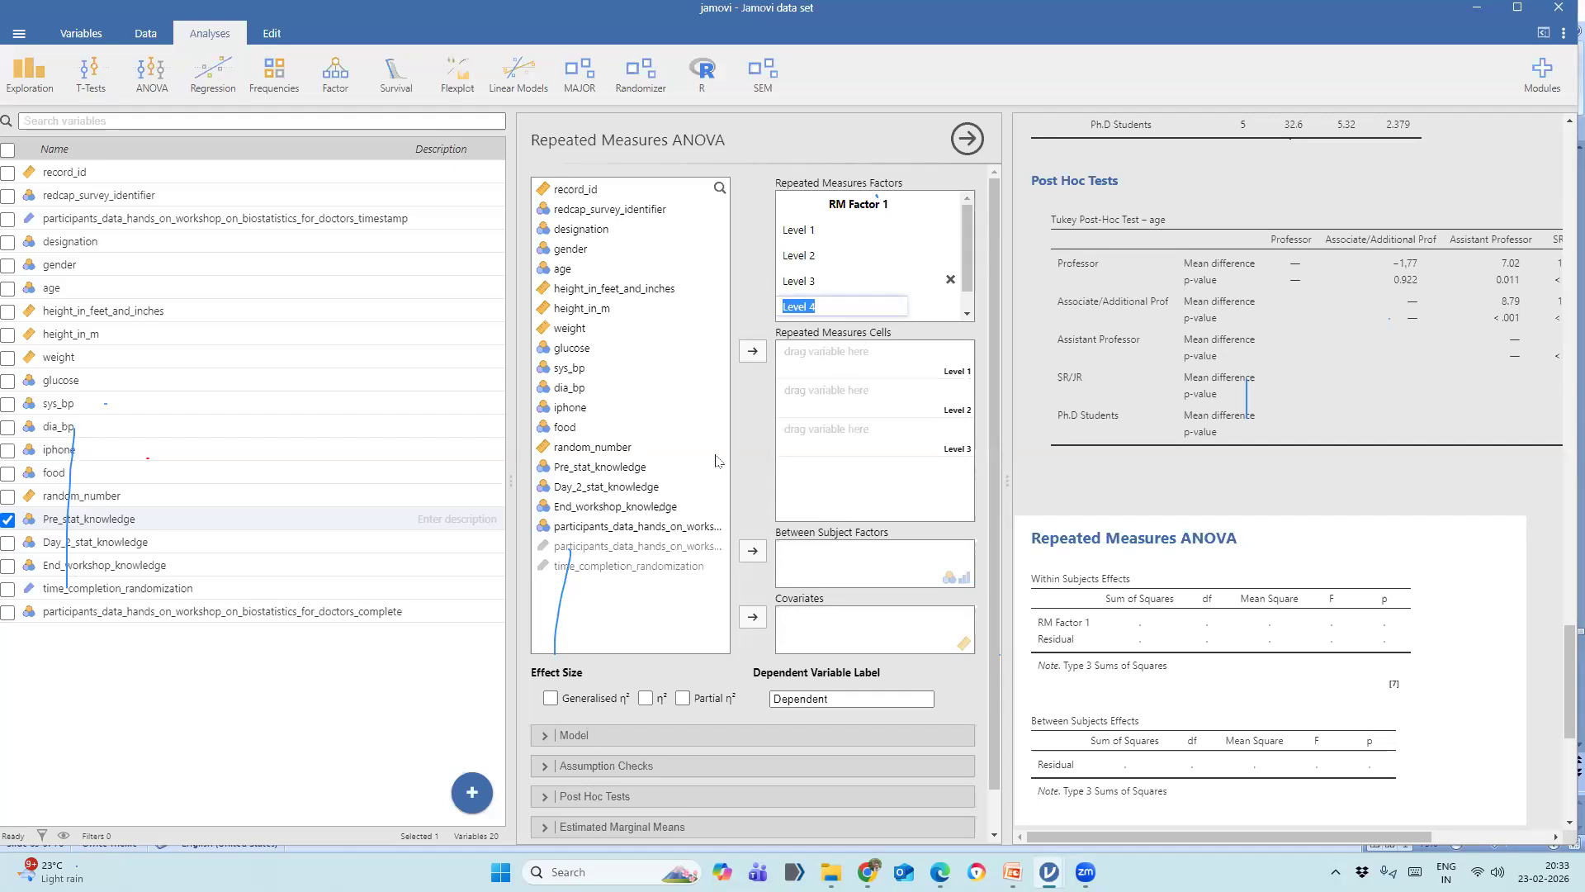
# Assign Pre_stat_knowledge, Day_2_stat_knowledge and End_workshop_knowledge to repeated measures levels 1, 2 and 3, and review the effects tables.
pyautogui.click(601, 474)
pyautogui.click(752, 352)
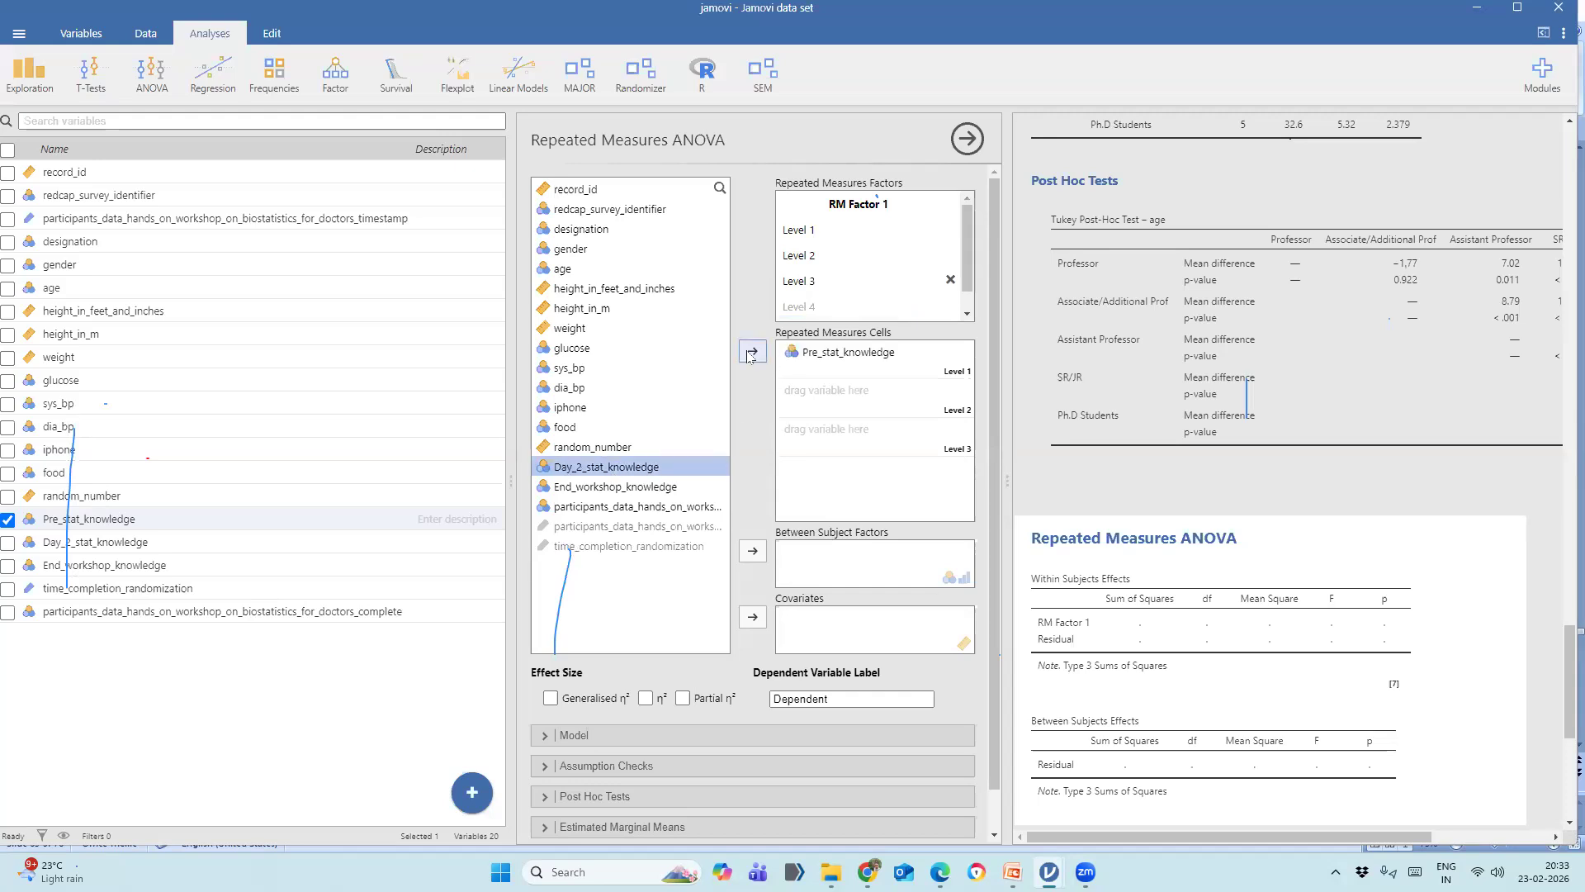
pyautogui.click(749, 354)
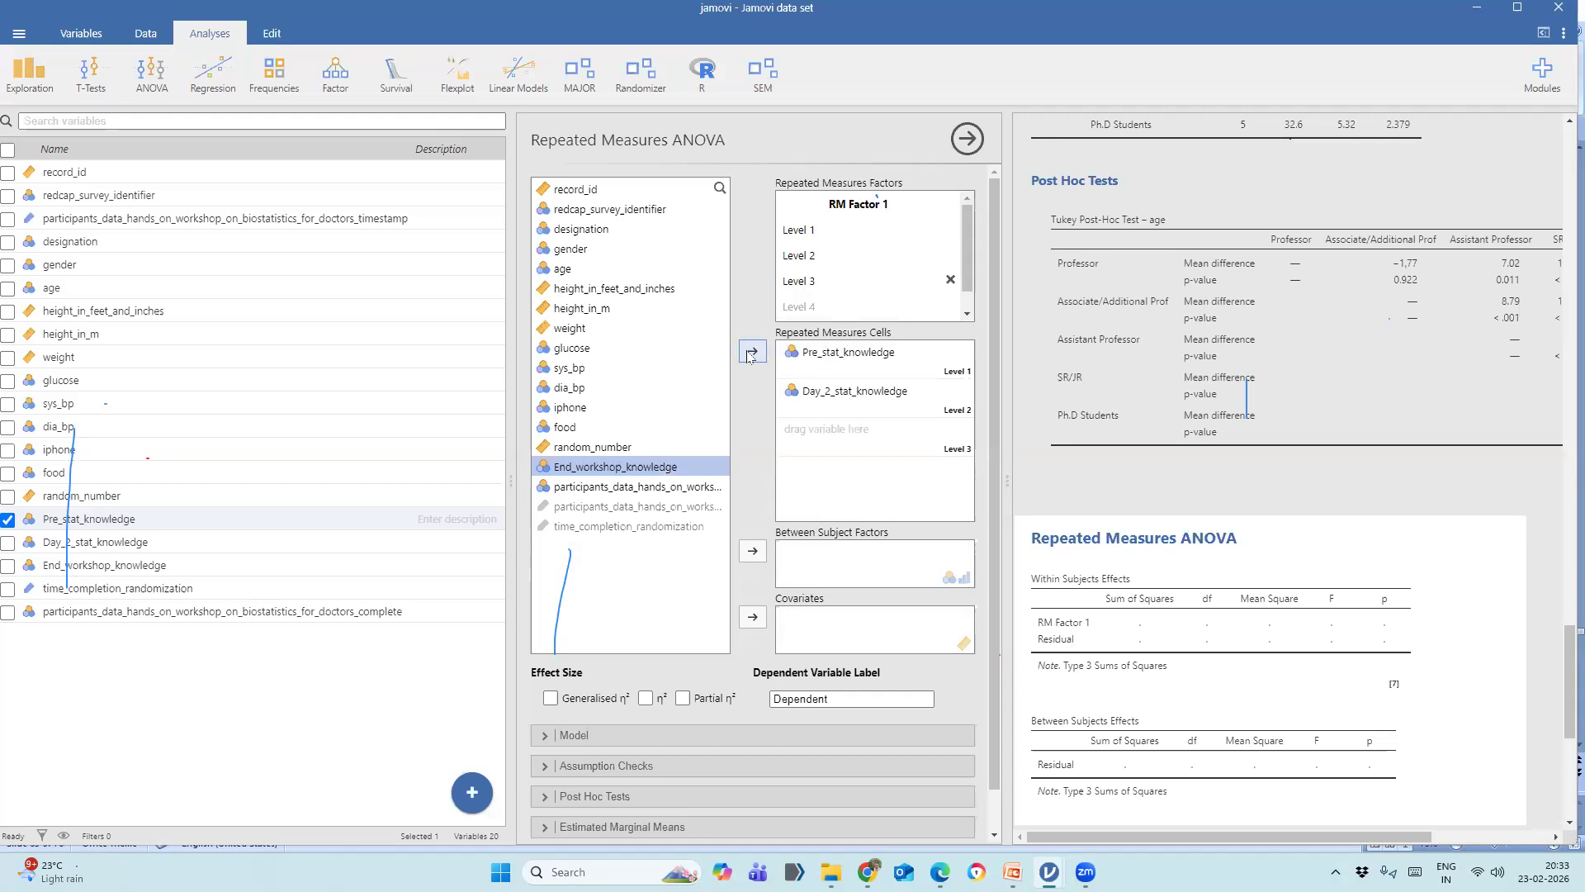
pyautogui.click(752, 353)
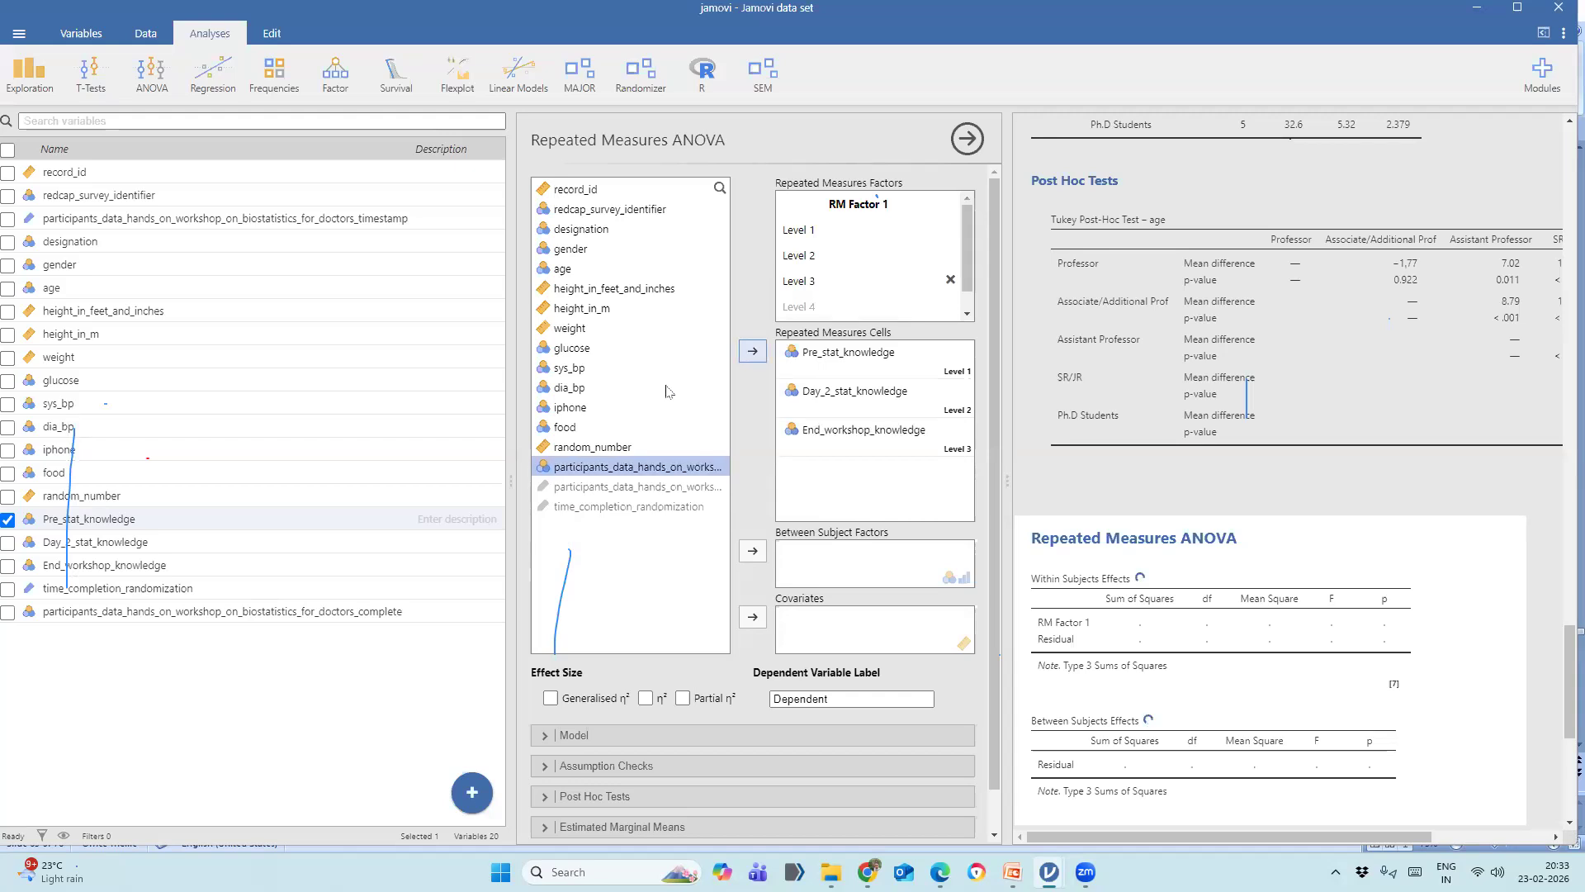
pyautogui.moveTo(513, 476); pyautogui.dragTo(229, 467)
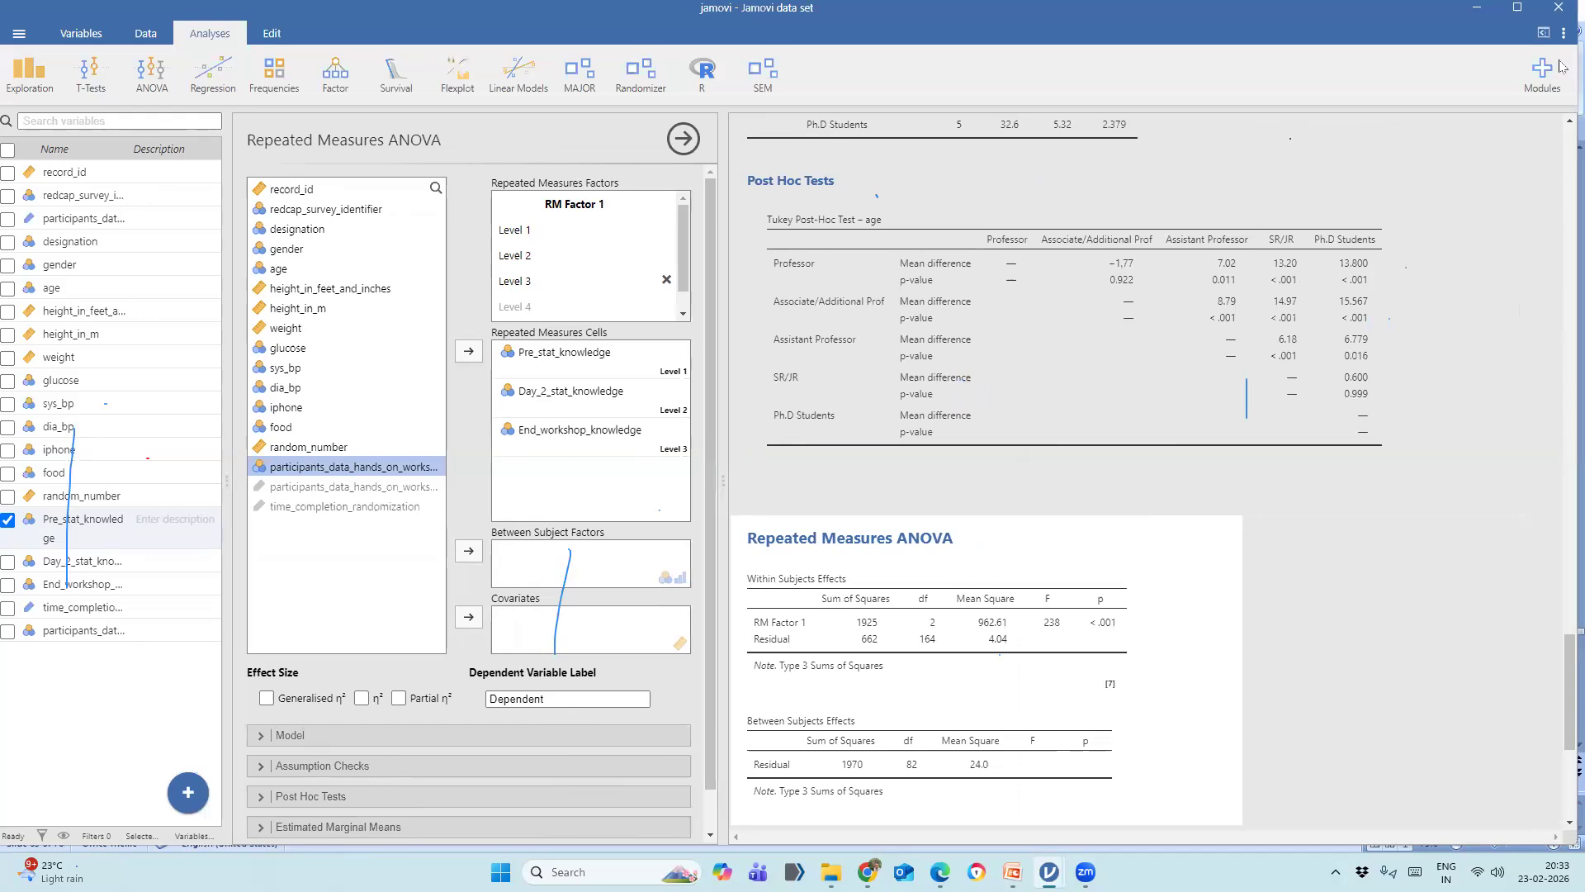
pyautogui.scroll(-2, 1199, 534)
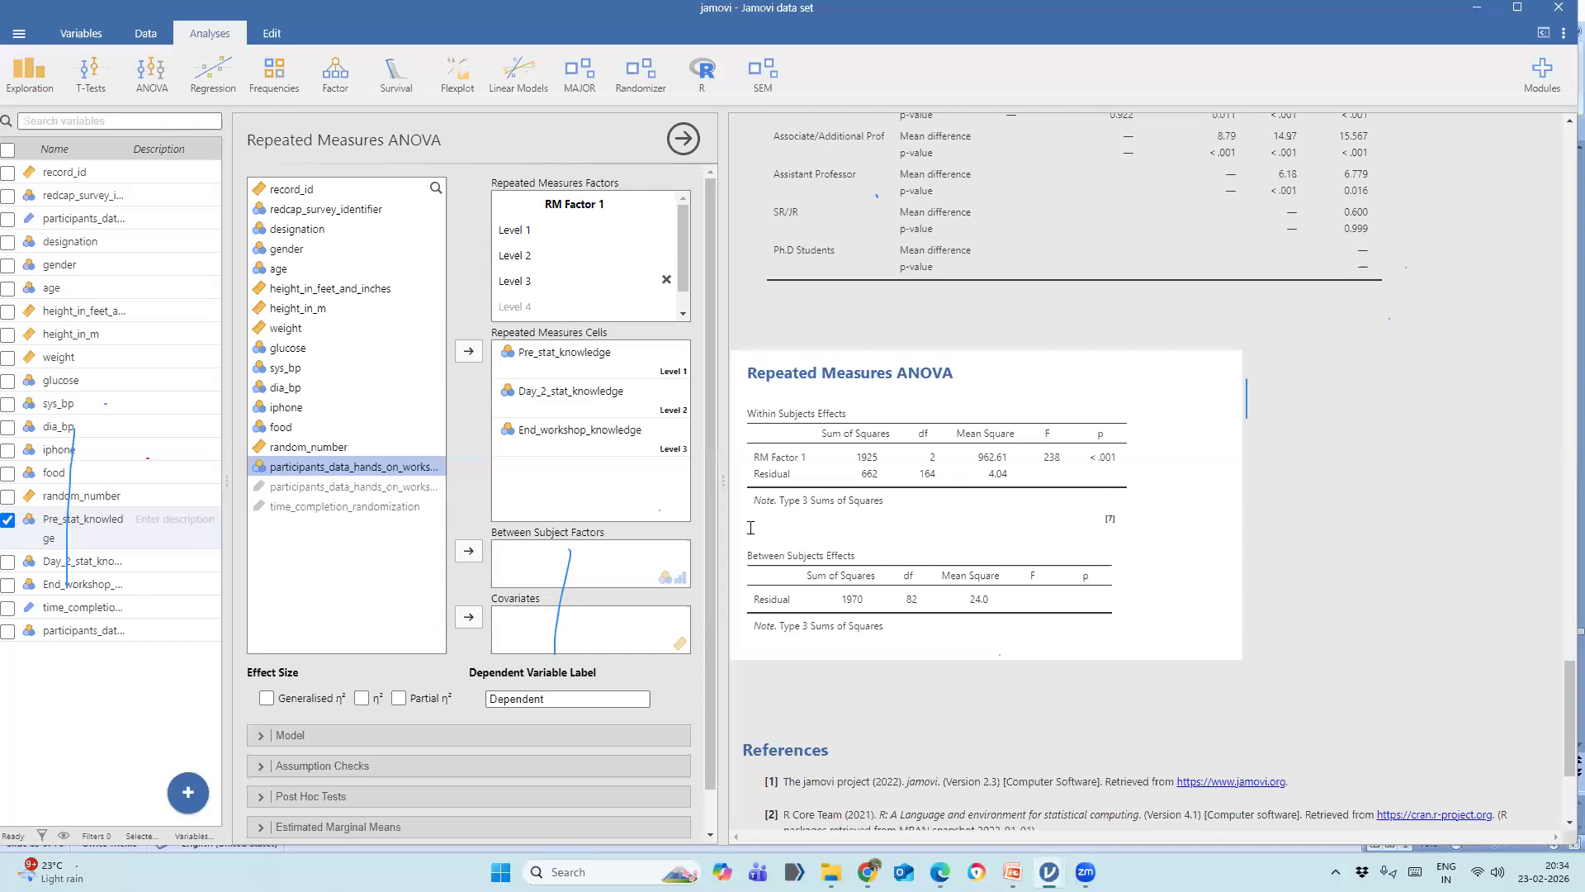
# Add gender as a between-subject factor in the Repeated Measures ANOVA and review the results in a wider pane.
pyautogui.moveTo(725, 484); pyautogui.dragTo(794, 485)
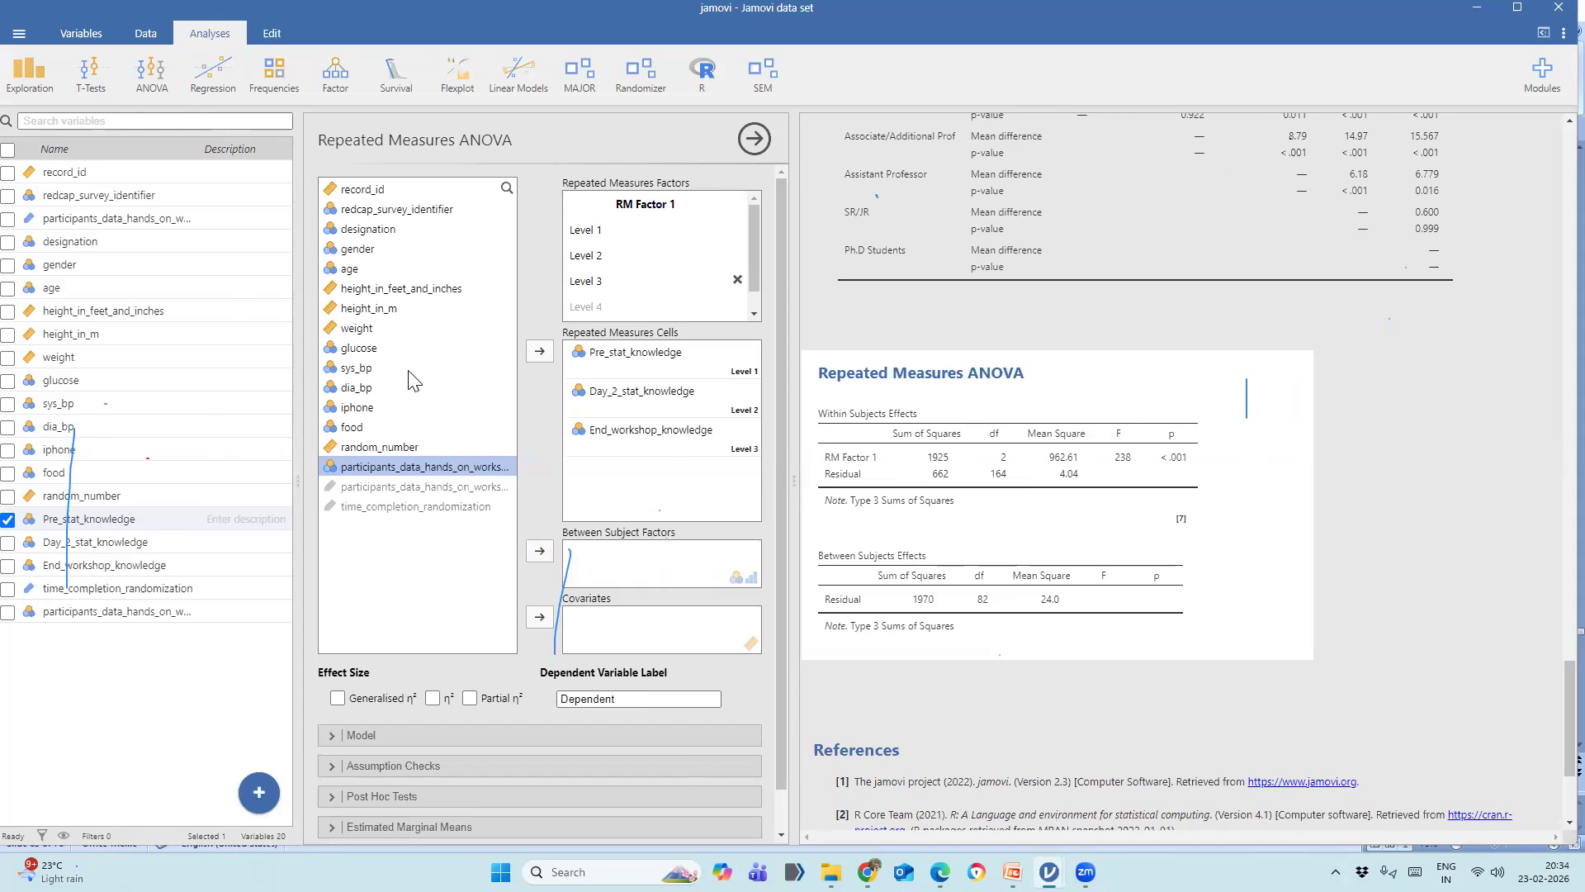
pyautogui.click(358, 249)
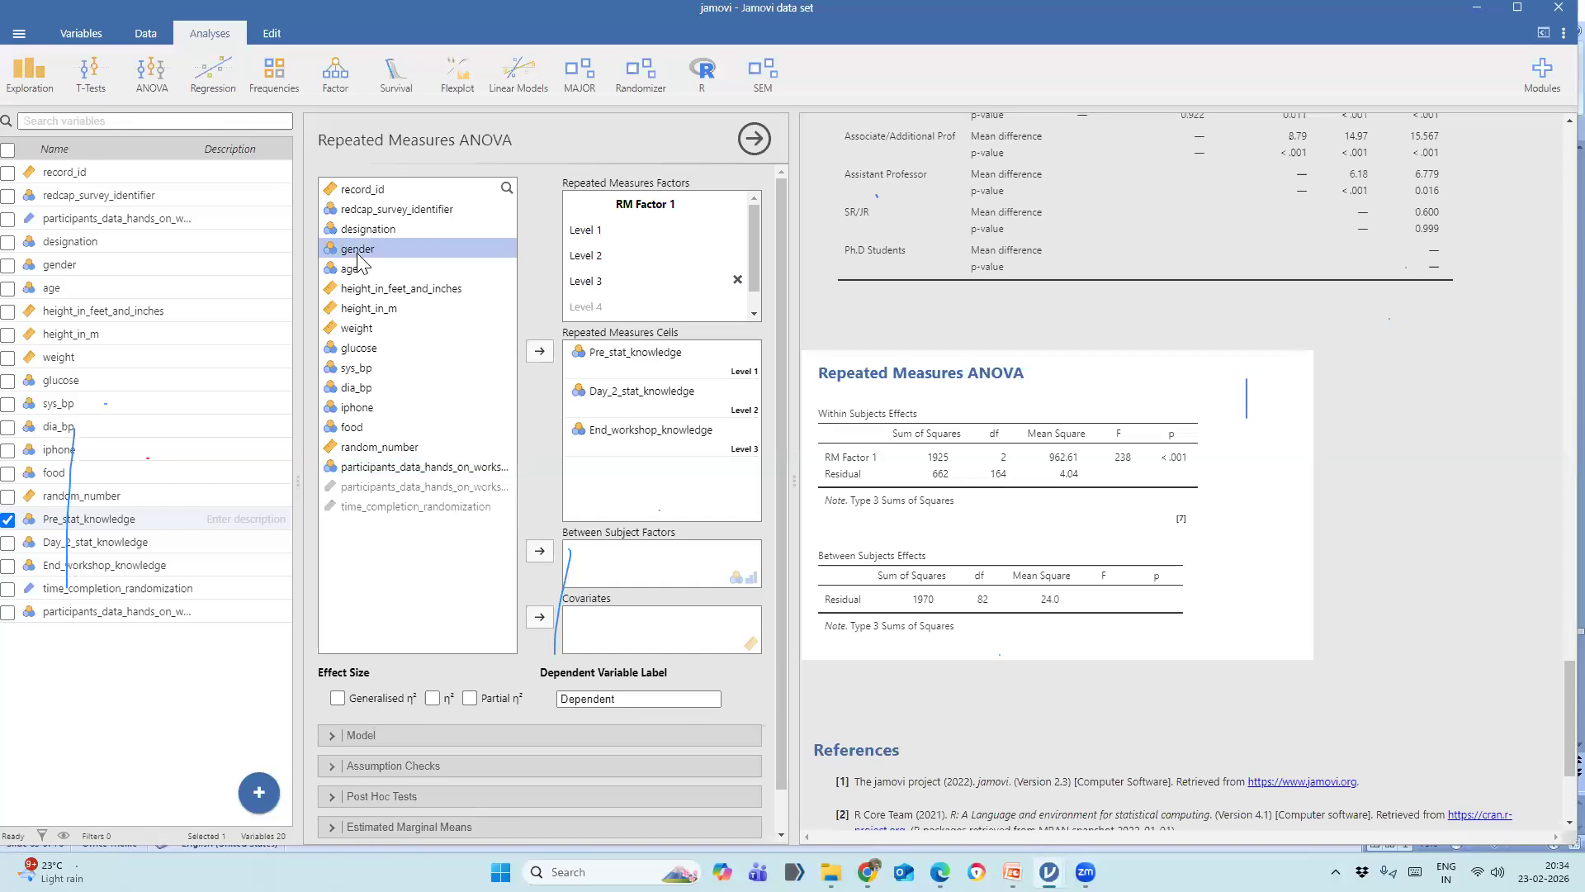
pyautogui.click(540, 552)
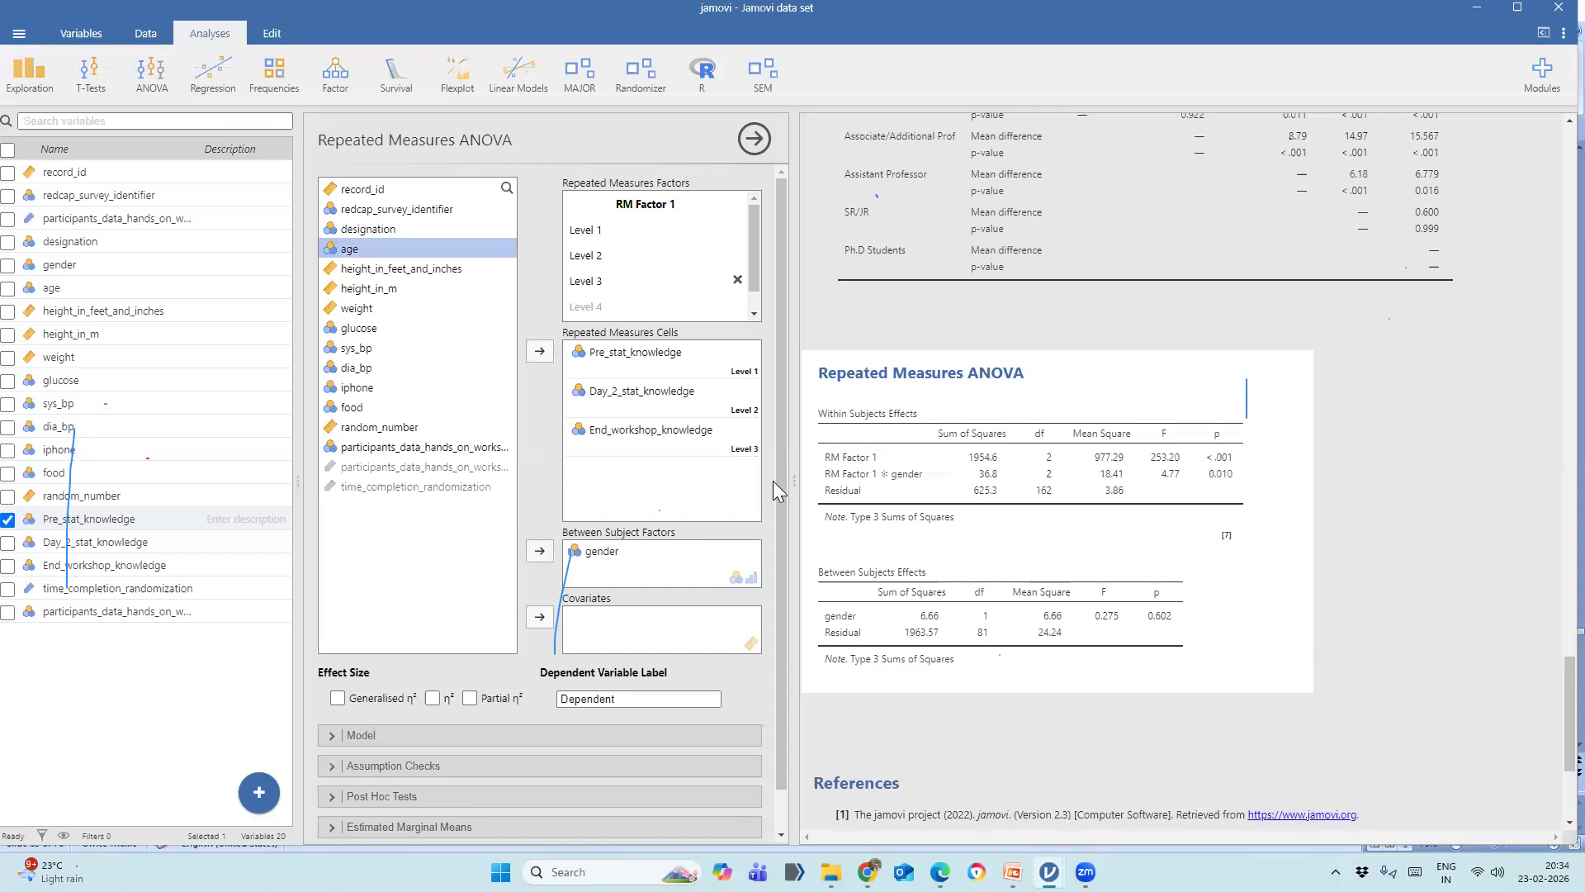
pyautogui.moveTo(793, 481); pyautogui.dragTo(648, 461)
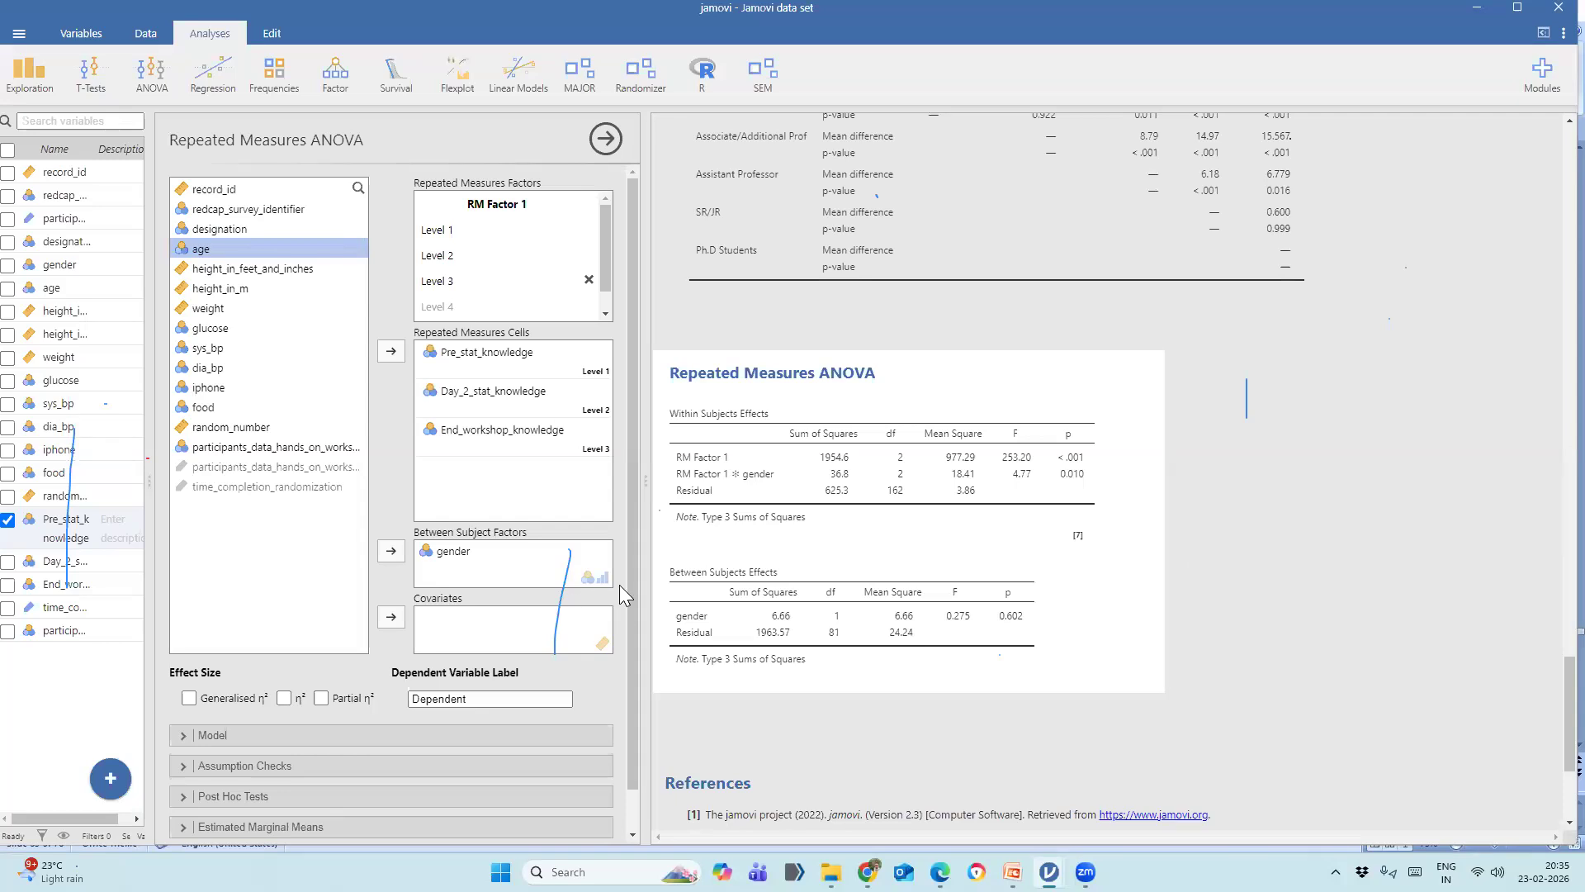
# Look over the model terms and assumption checks, and add RM Factor 1, gender and RM Factor 1 ✻ gender to the post hoc tests.
pyautogui.scroll(-1, 620, 585)
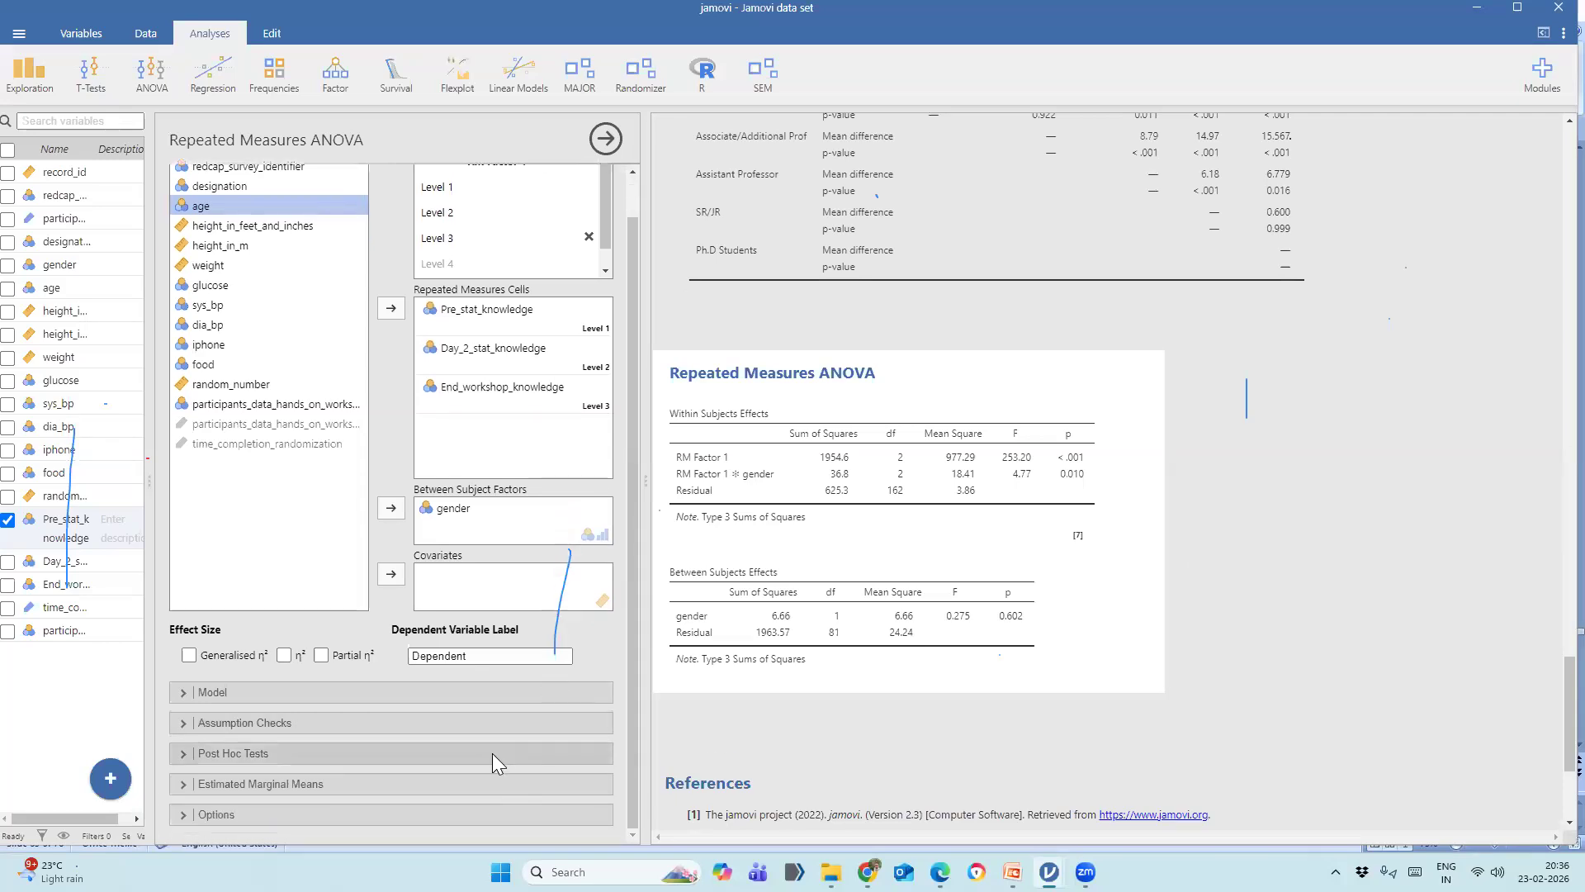
pyautogui.click(484, 698)
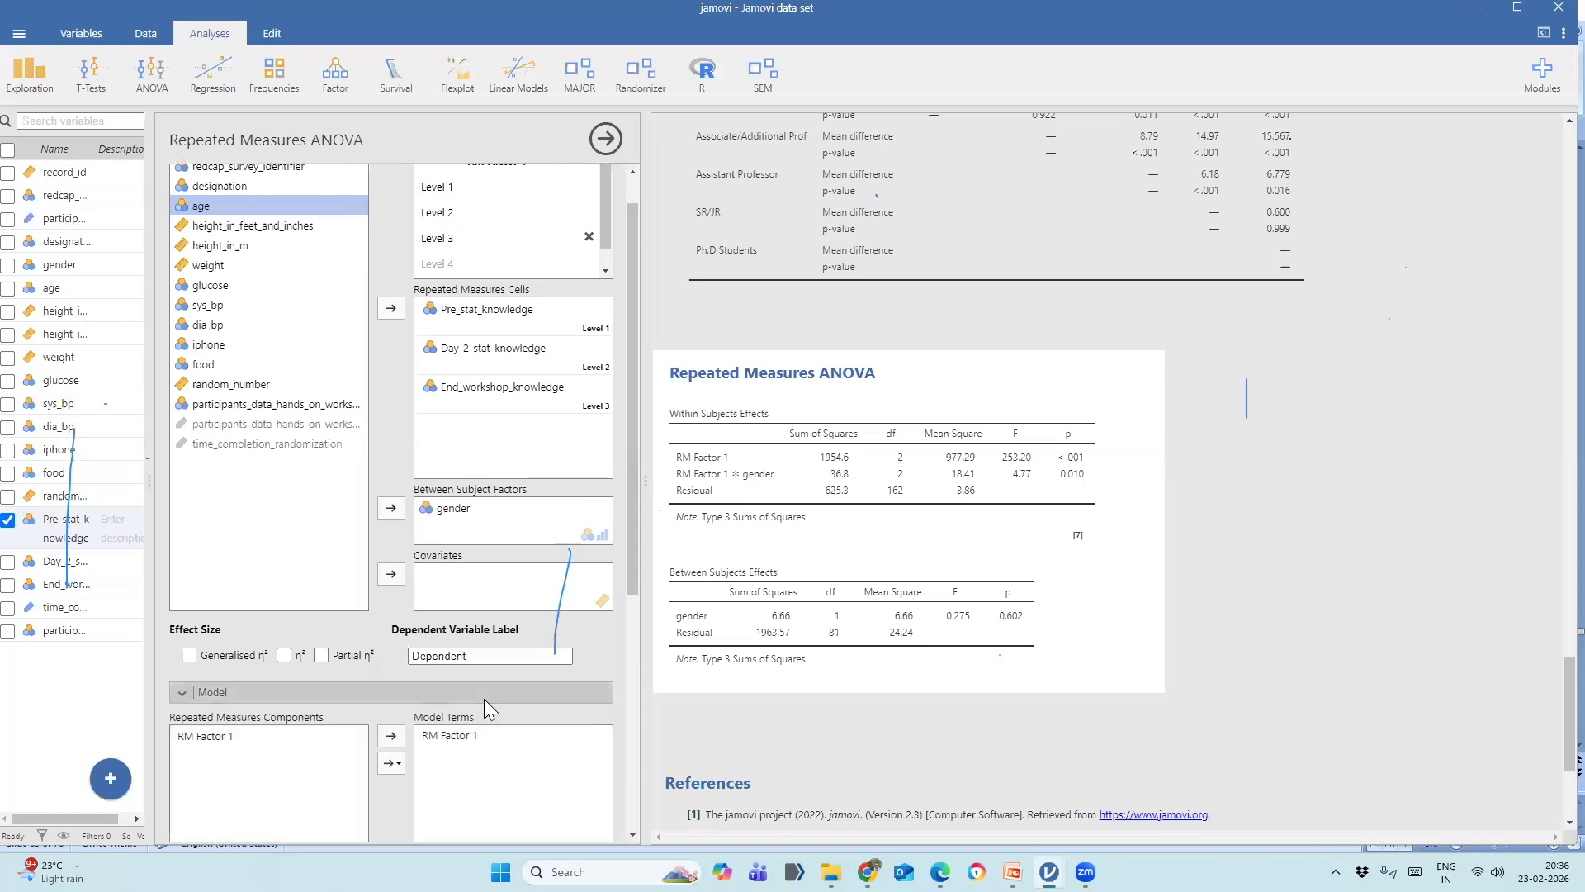
pyautogui.scroll(-5, 483, 699)
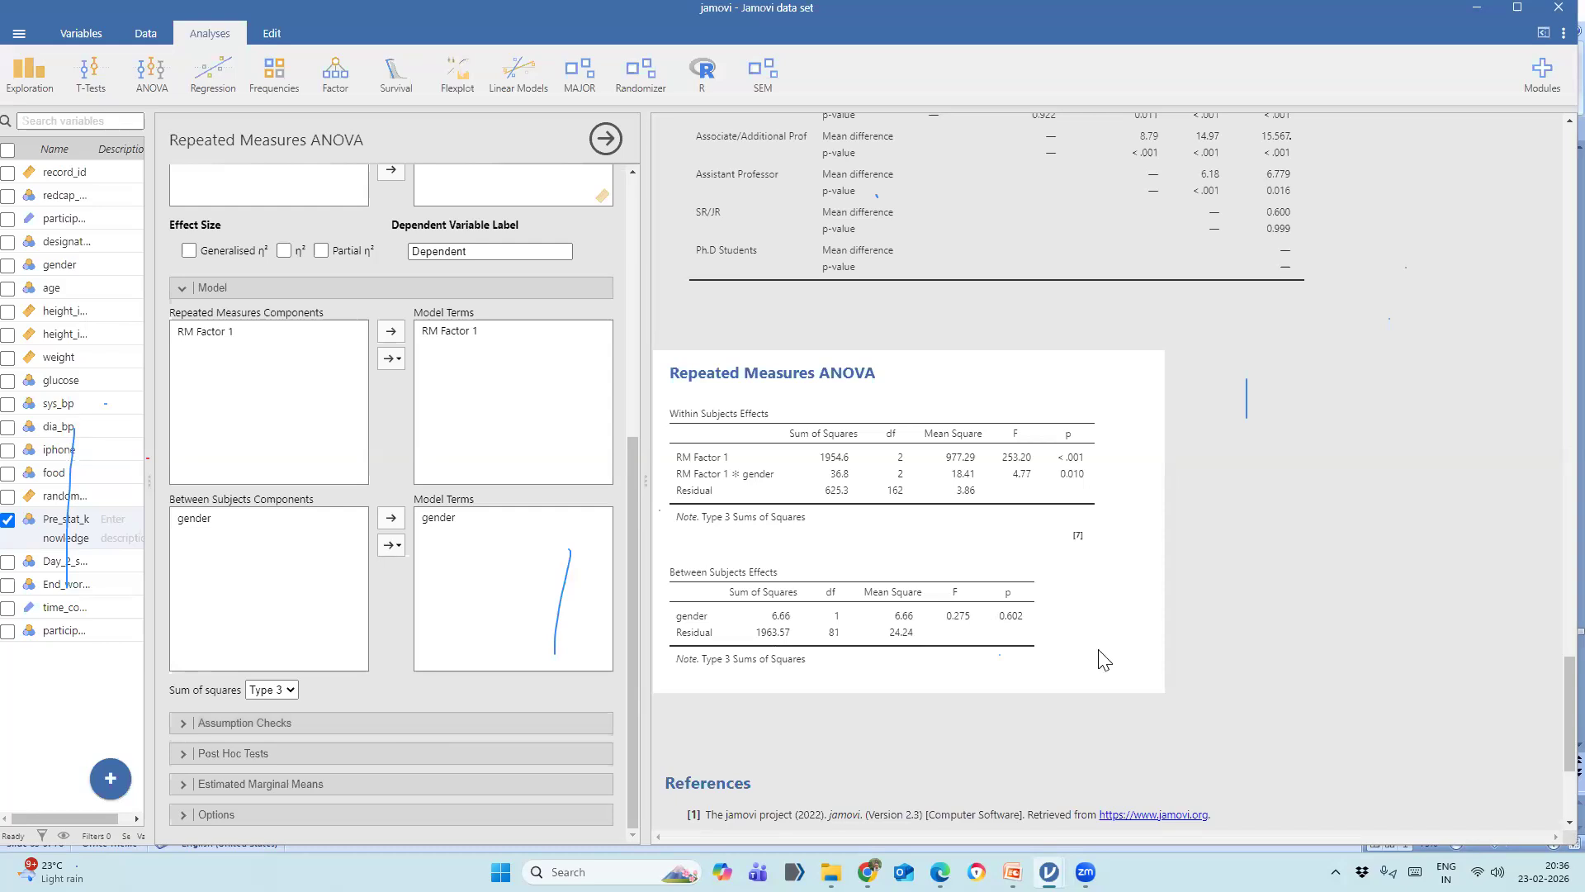
pyautogui.scroll(-3, 1104, 657)
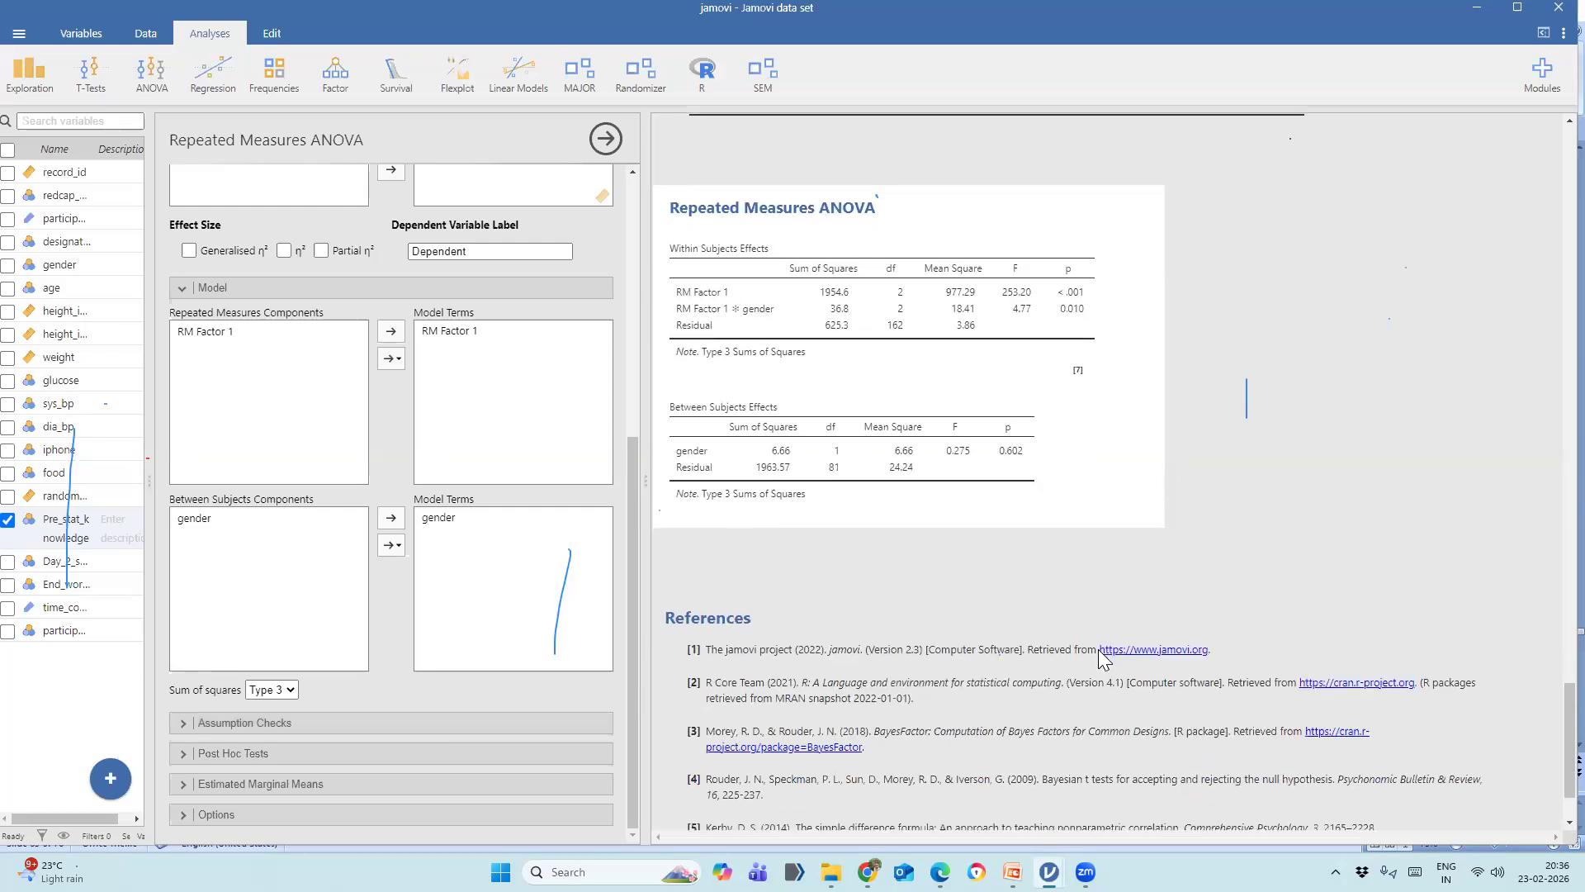
pyautogui.click(412, 723)
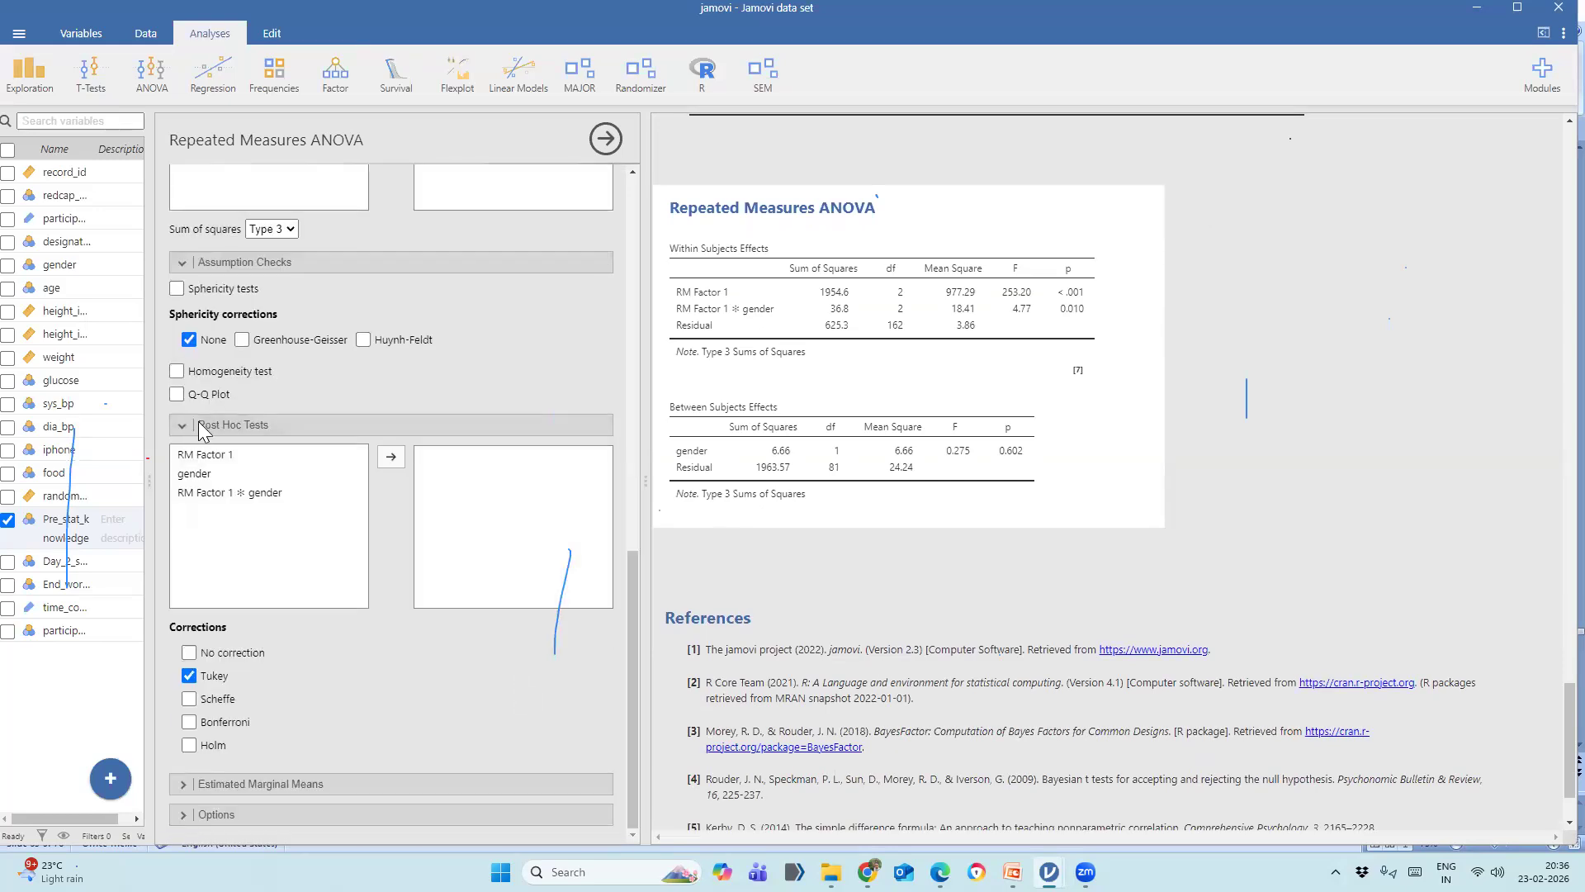
pyautogui.click(256, 459)
pyautogui.click(390, 457)
pyautogui.click(391, 458)
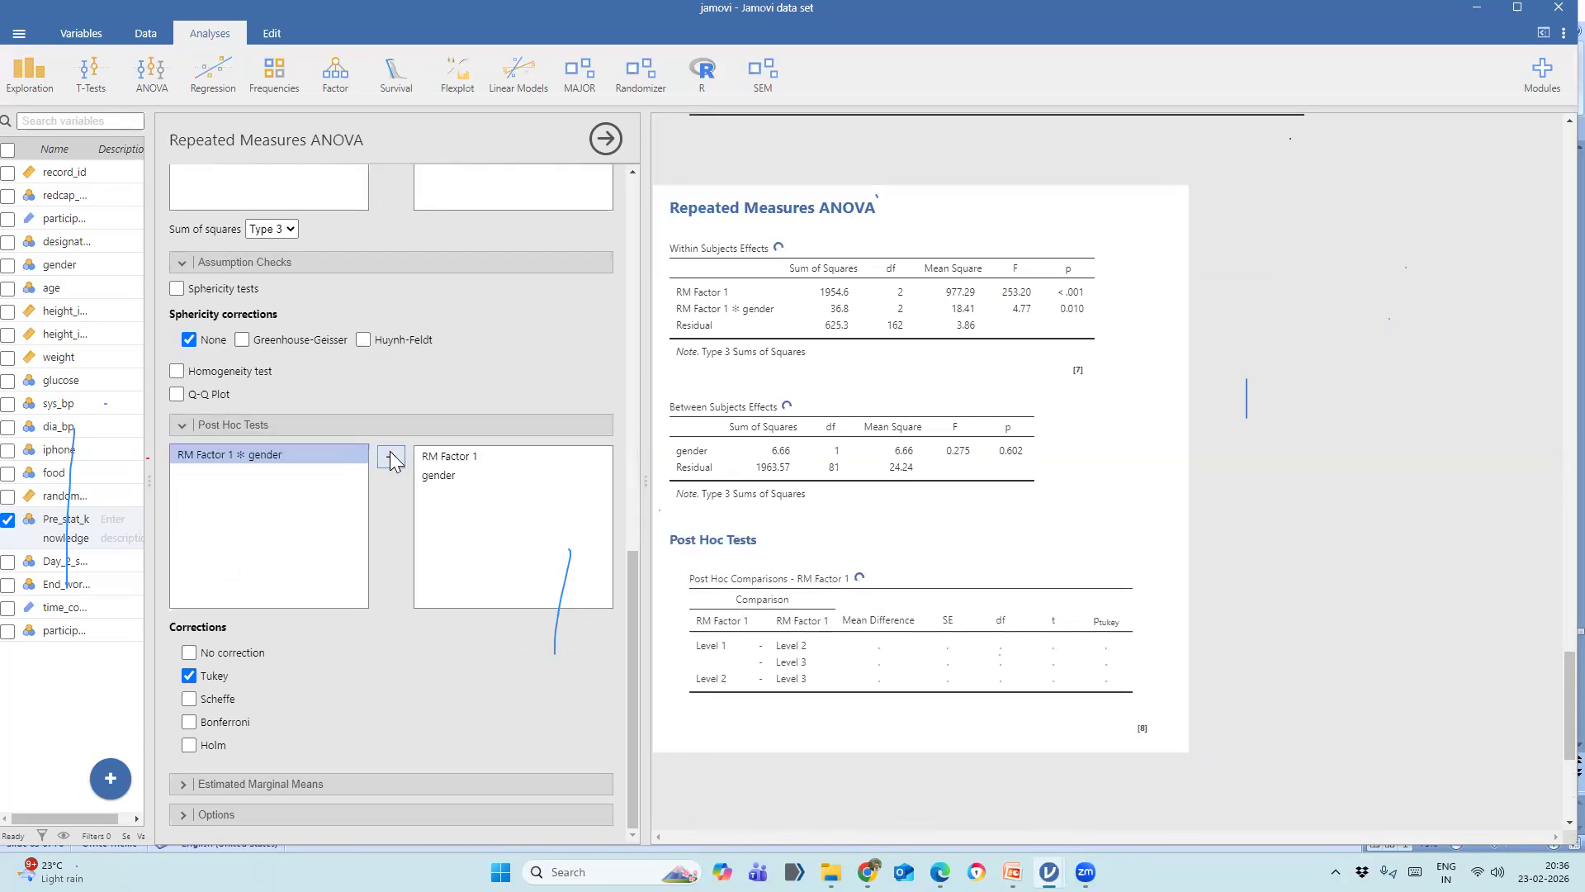
pyautogui.click(391, 456)
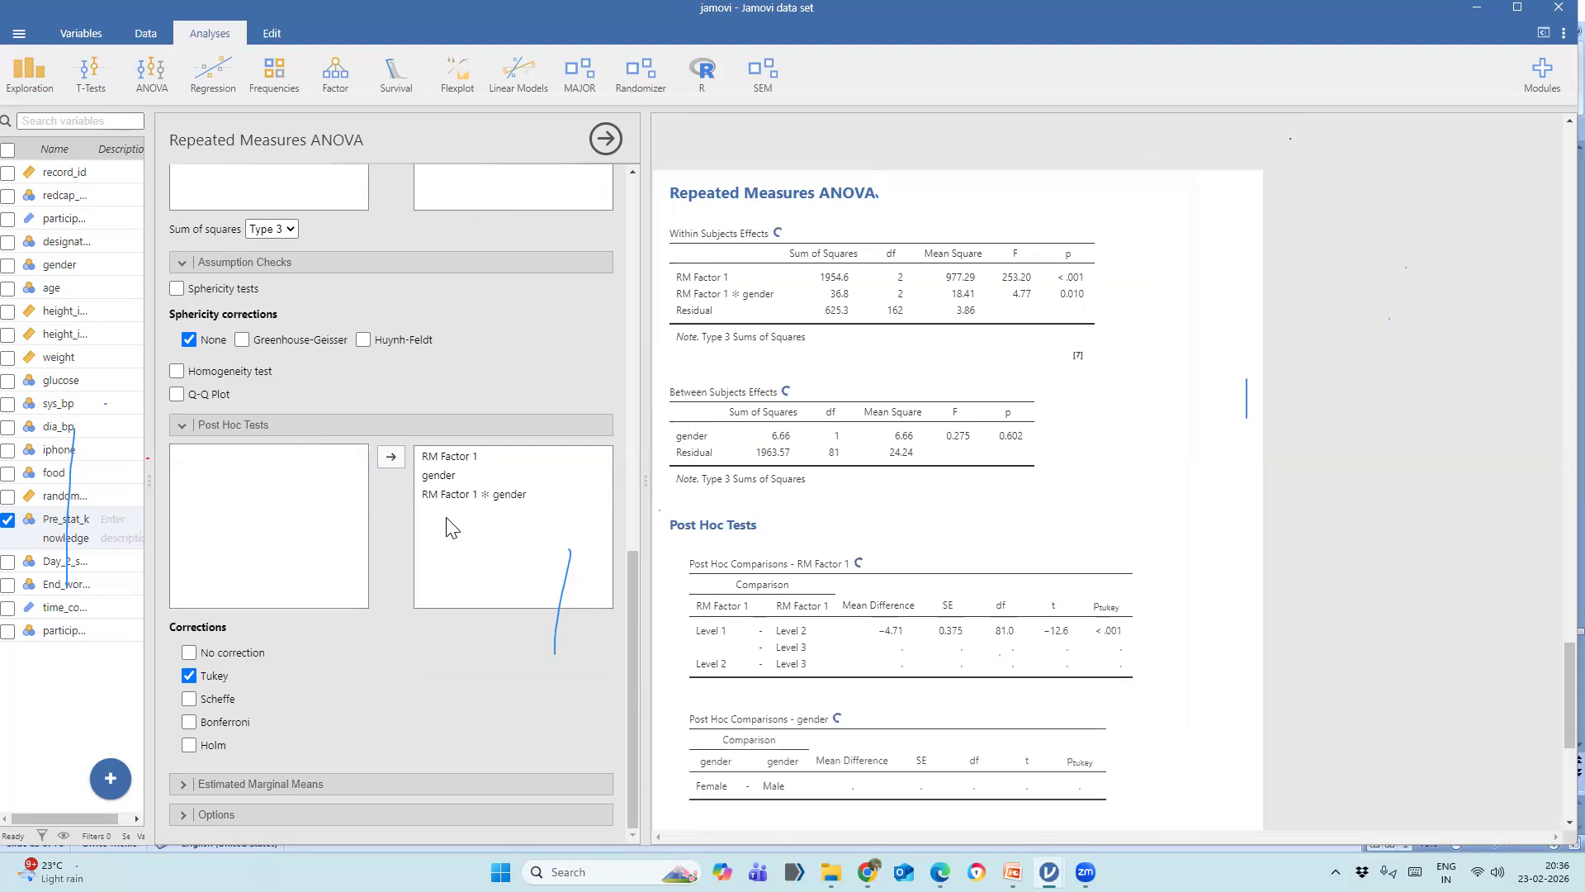
# Request estimated marginal means for RM Factor 1 and gender combined in Term 1, and review the post hoc table and marginal means plot.
pyautogui.click(389, 782)
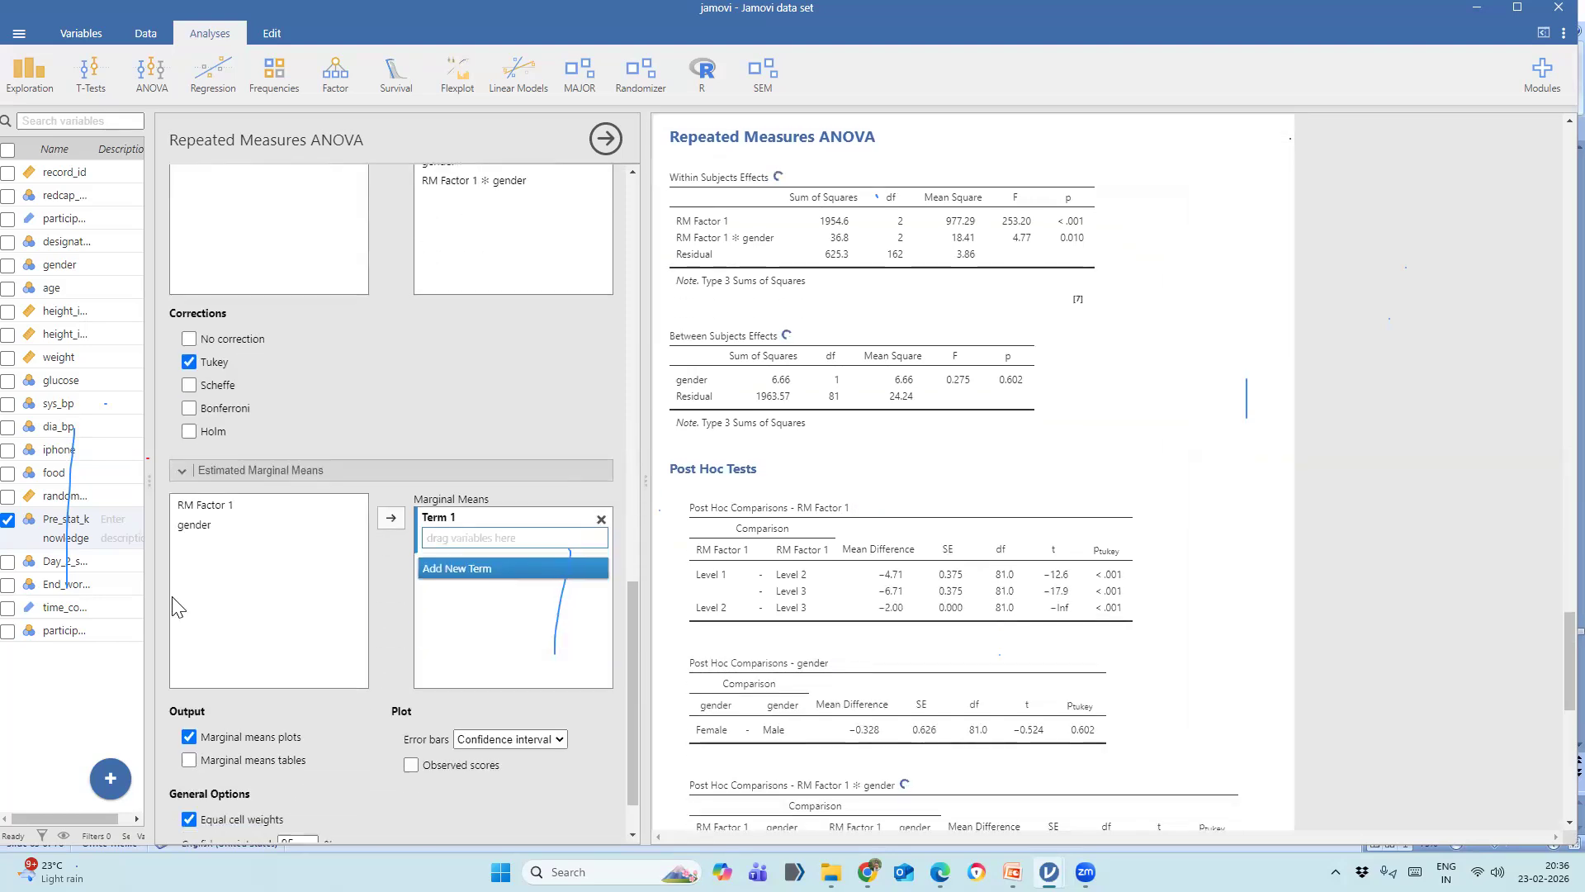
pyautogui.click(211, 488)
pyautogui.click(391, 507)
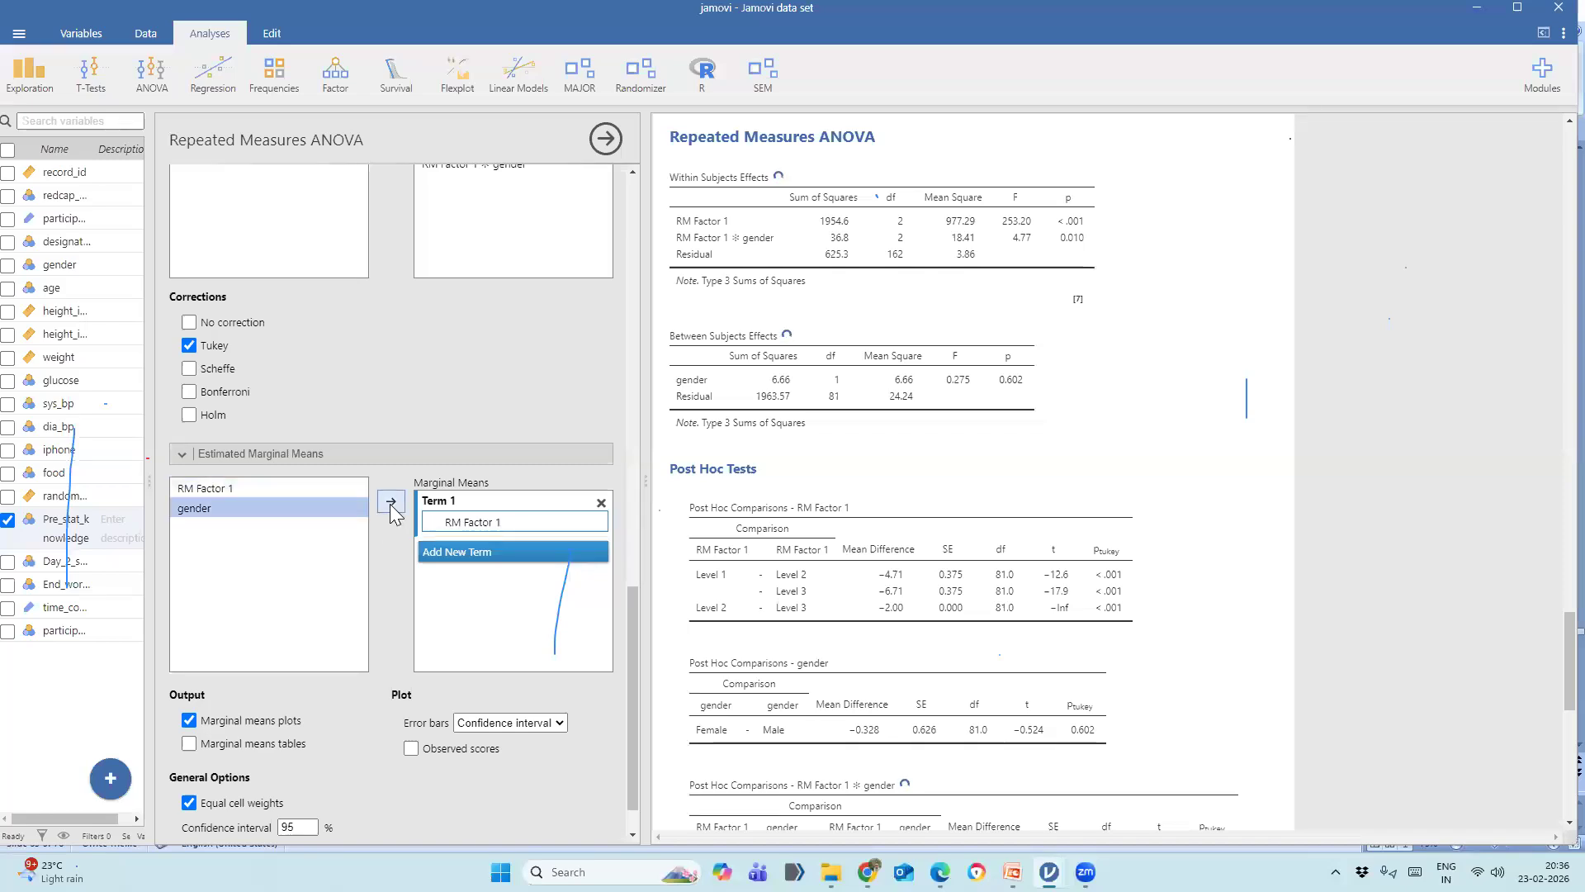
pyautogui.click(391, 502)
pyautogui.scroll(-8, 850, 596)
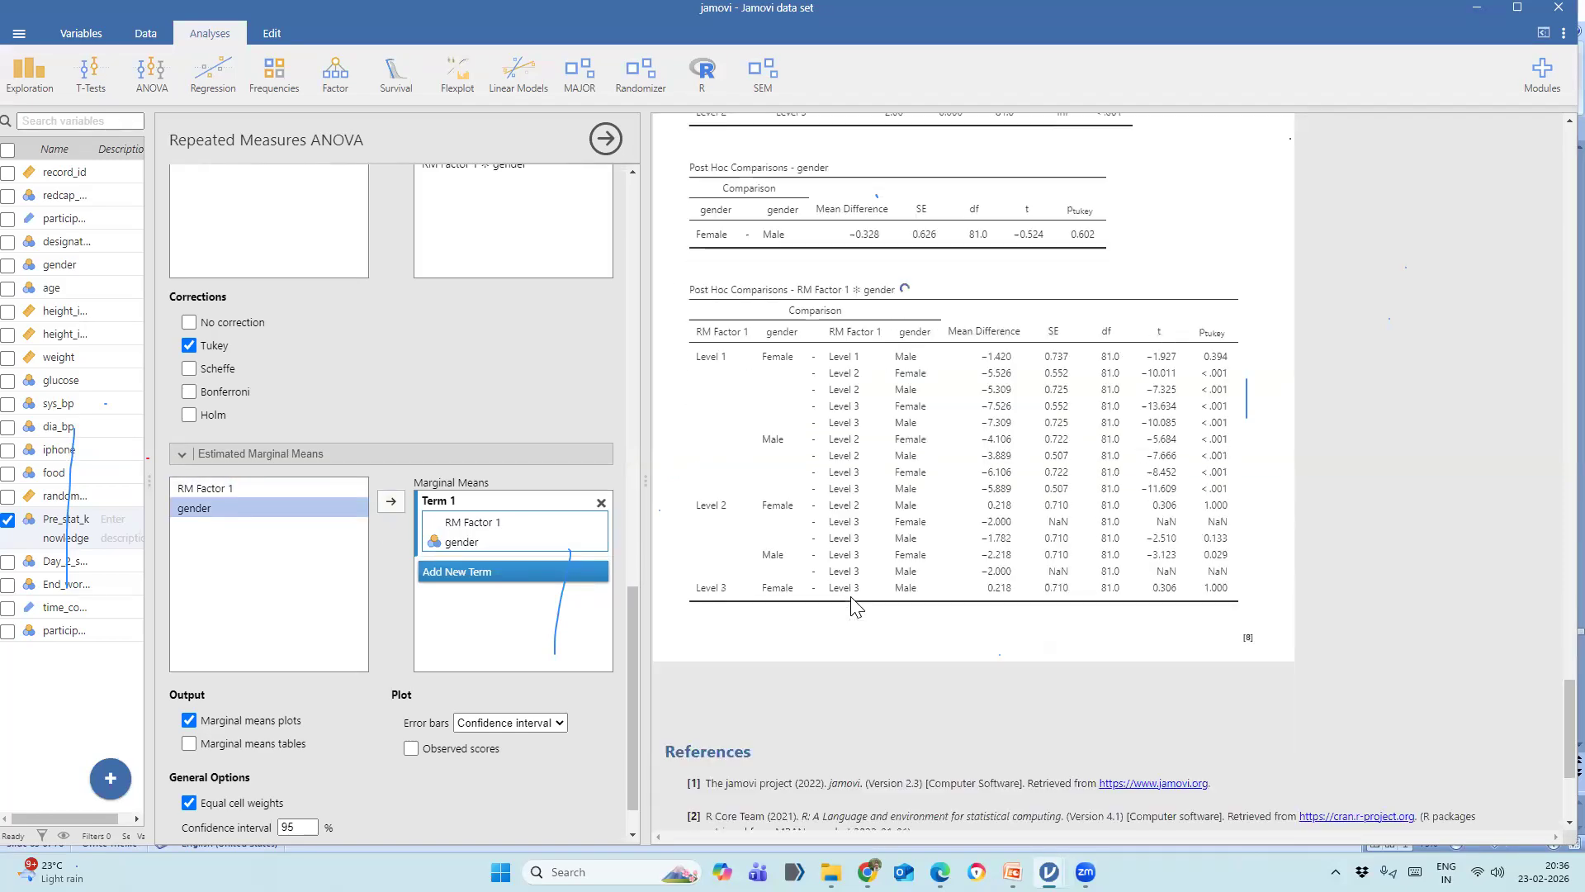
pyautogui.scroll(-3, 850, 597)
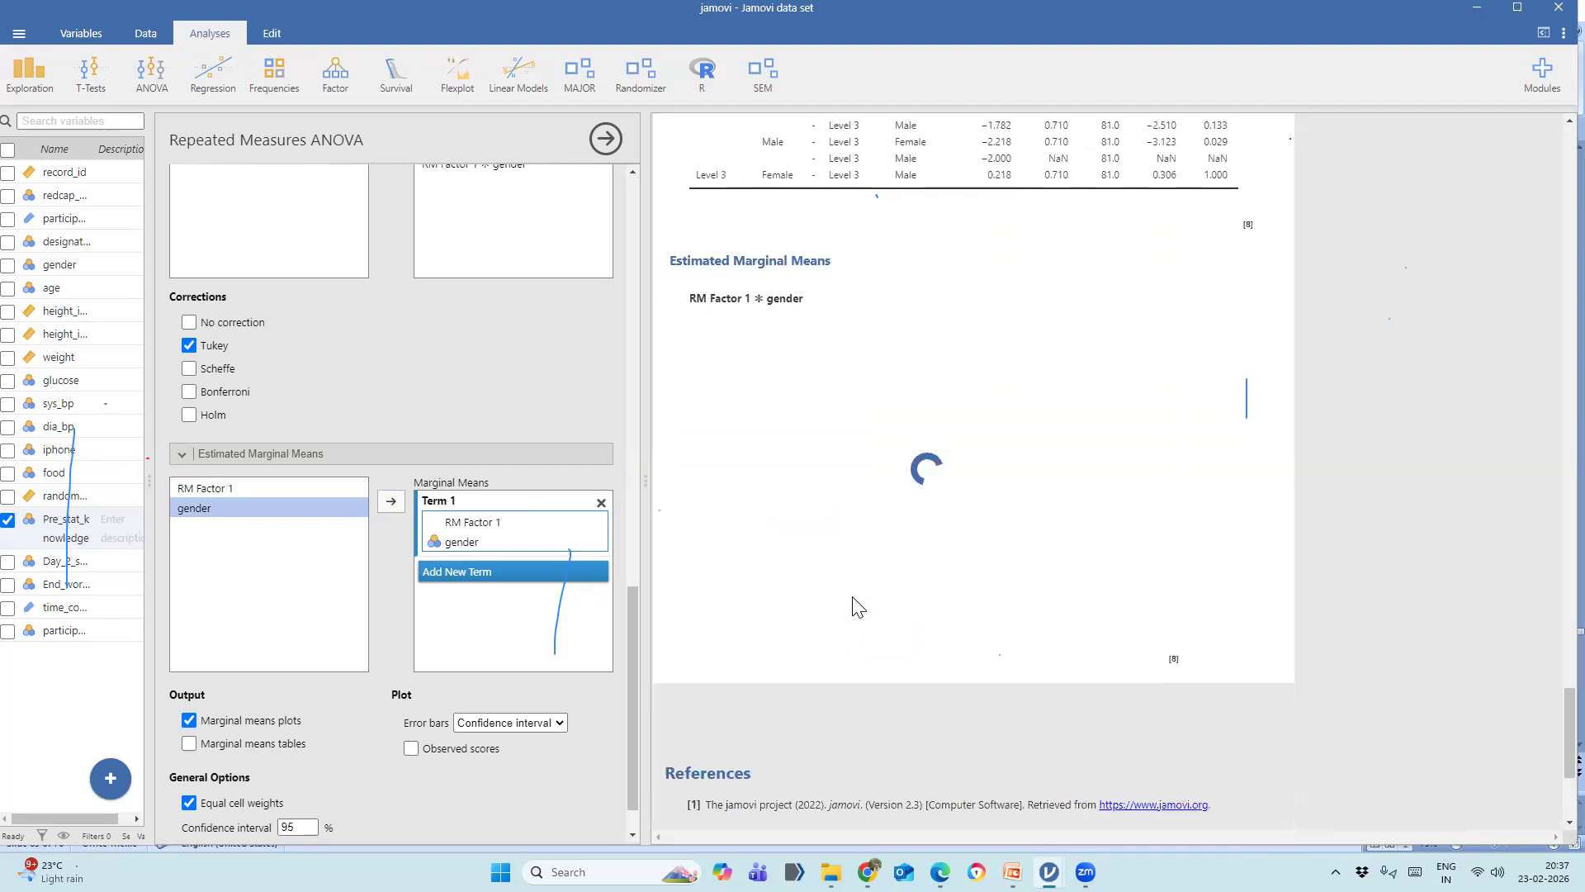
pyautogui.moveTo(649, 477); pyautogui.dragTo(572, 477)
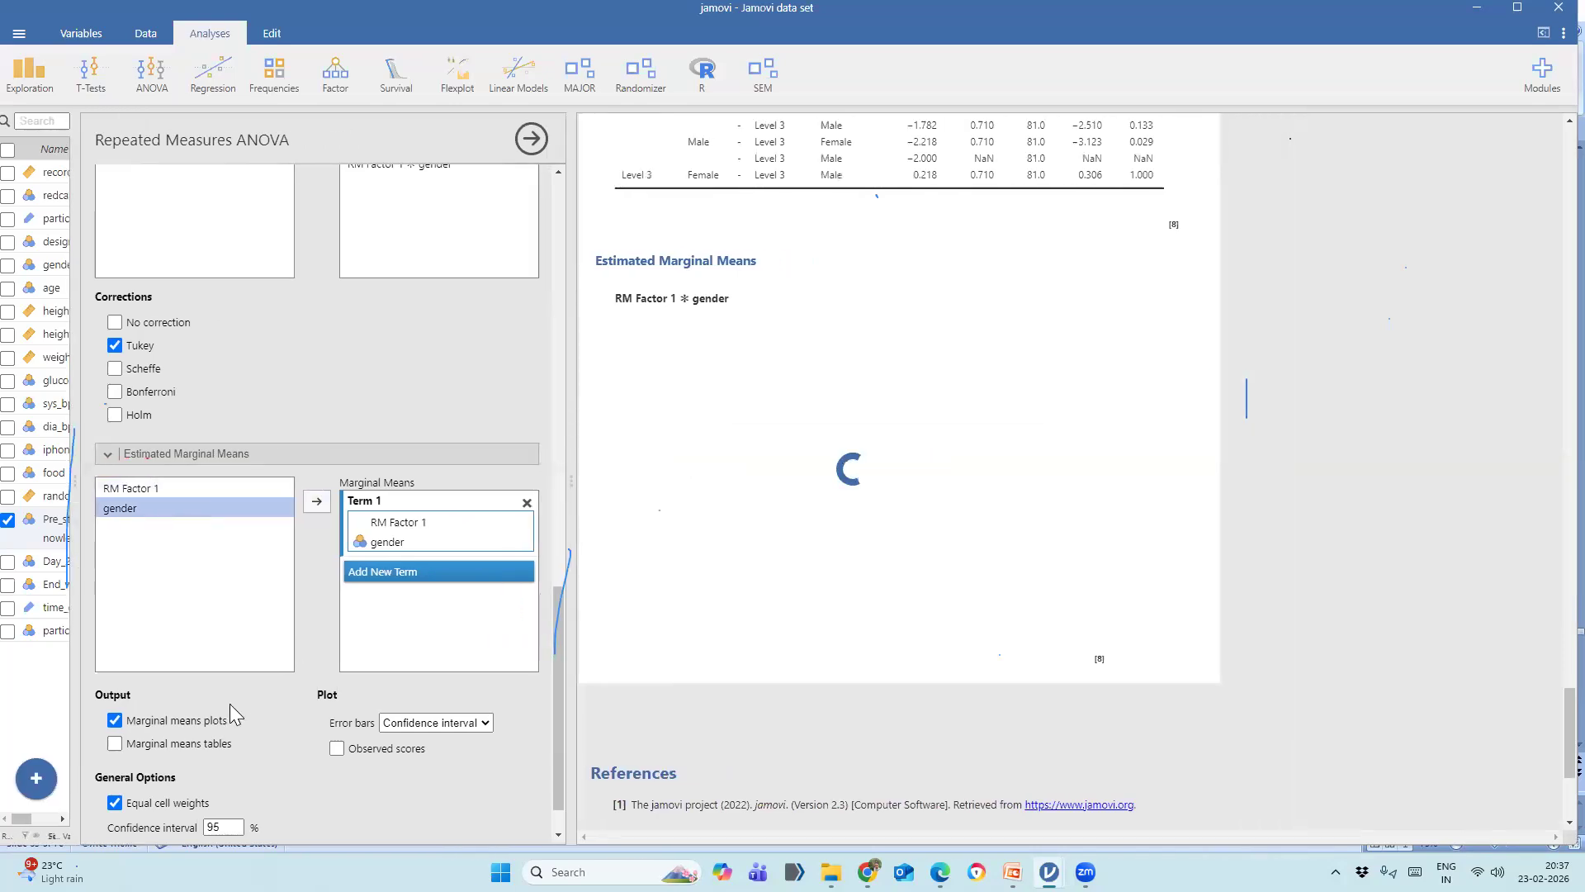
pyautogui.scroll(-1, 229, 704)
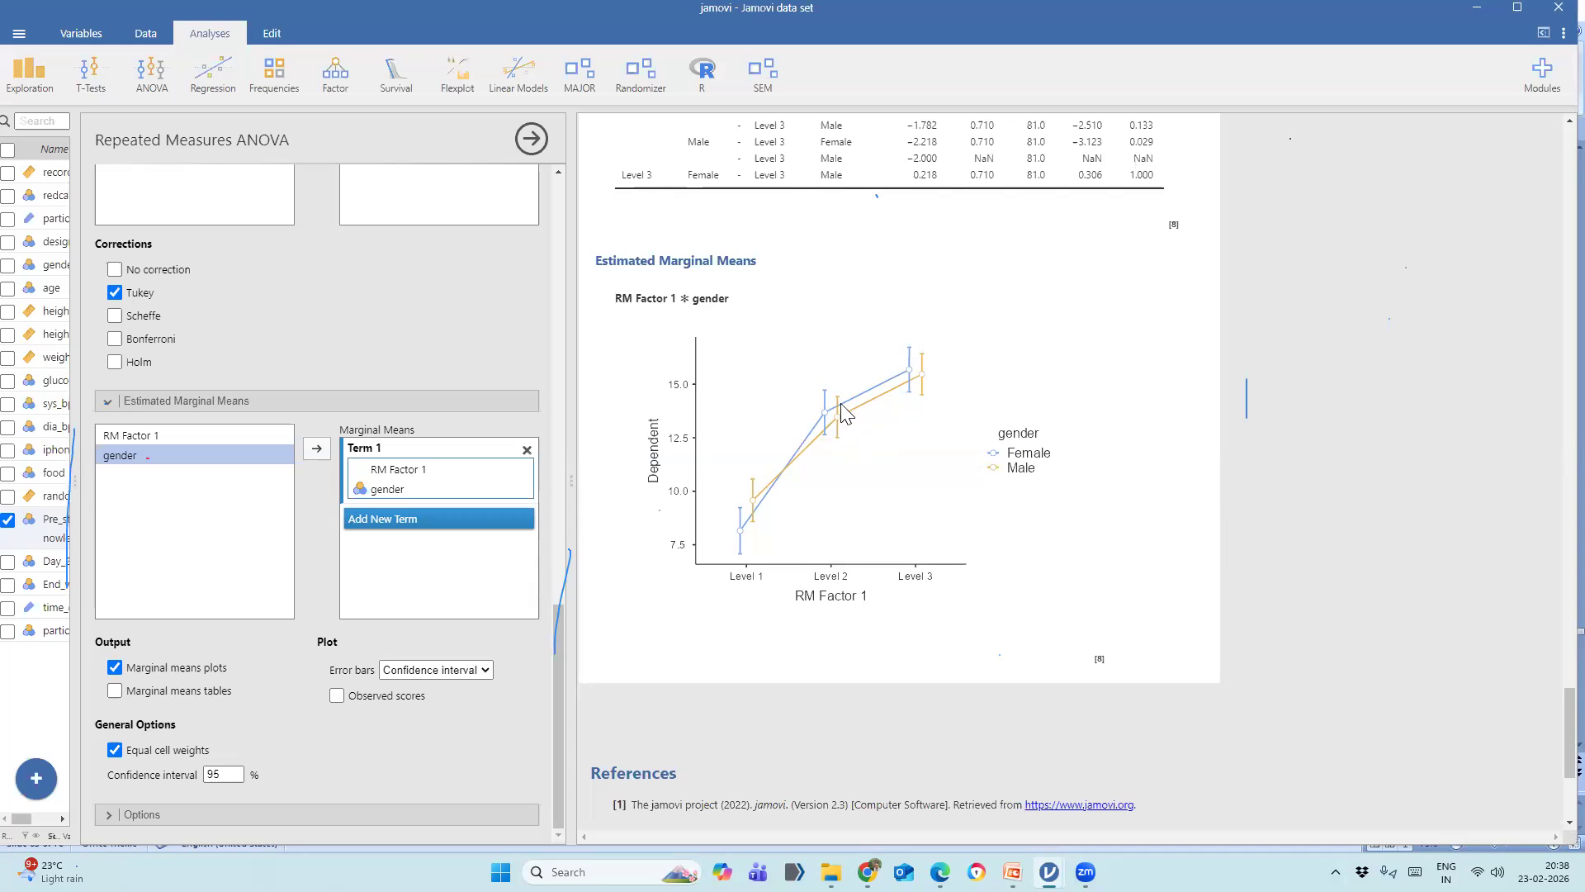
pyautogui.scroll(2, 958, 535)
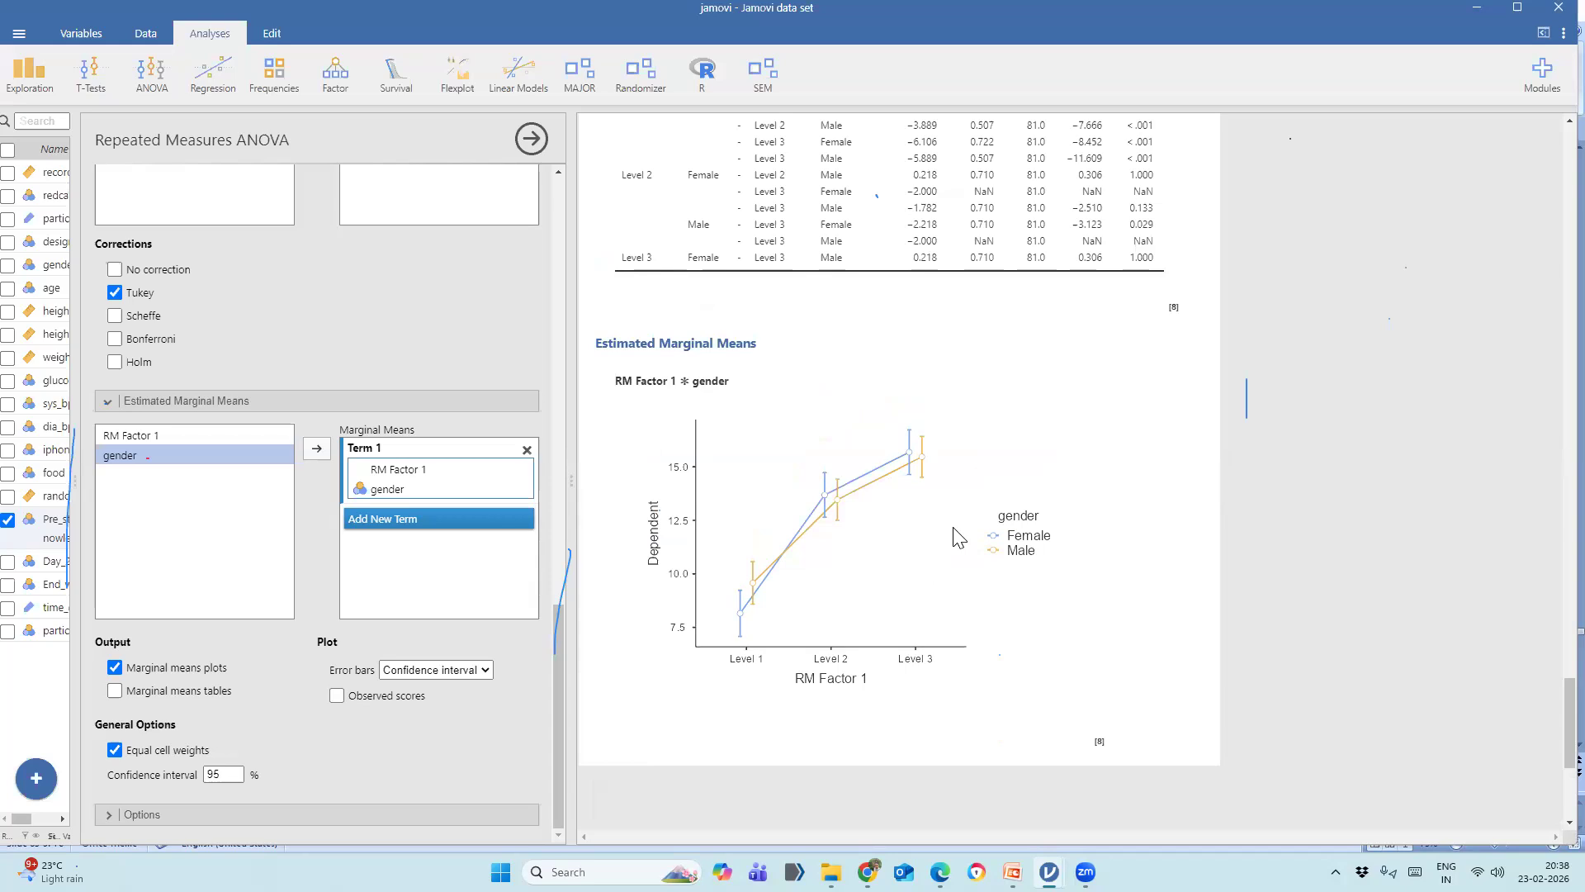
# Examine the within- and between-subjects effects, the Tukey post hoc comparisons and the marginal means plot for RM Factor 1 and gender.
pyautogui.scroll(15, 952, 615)
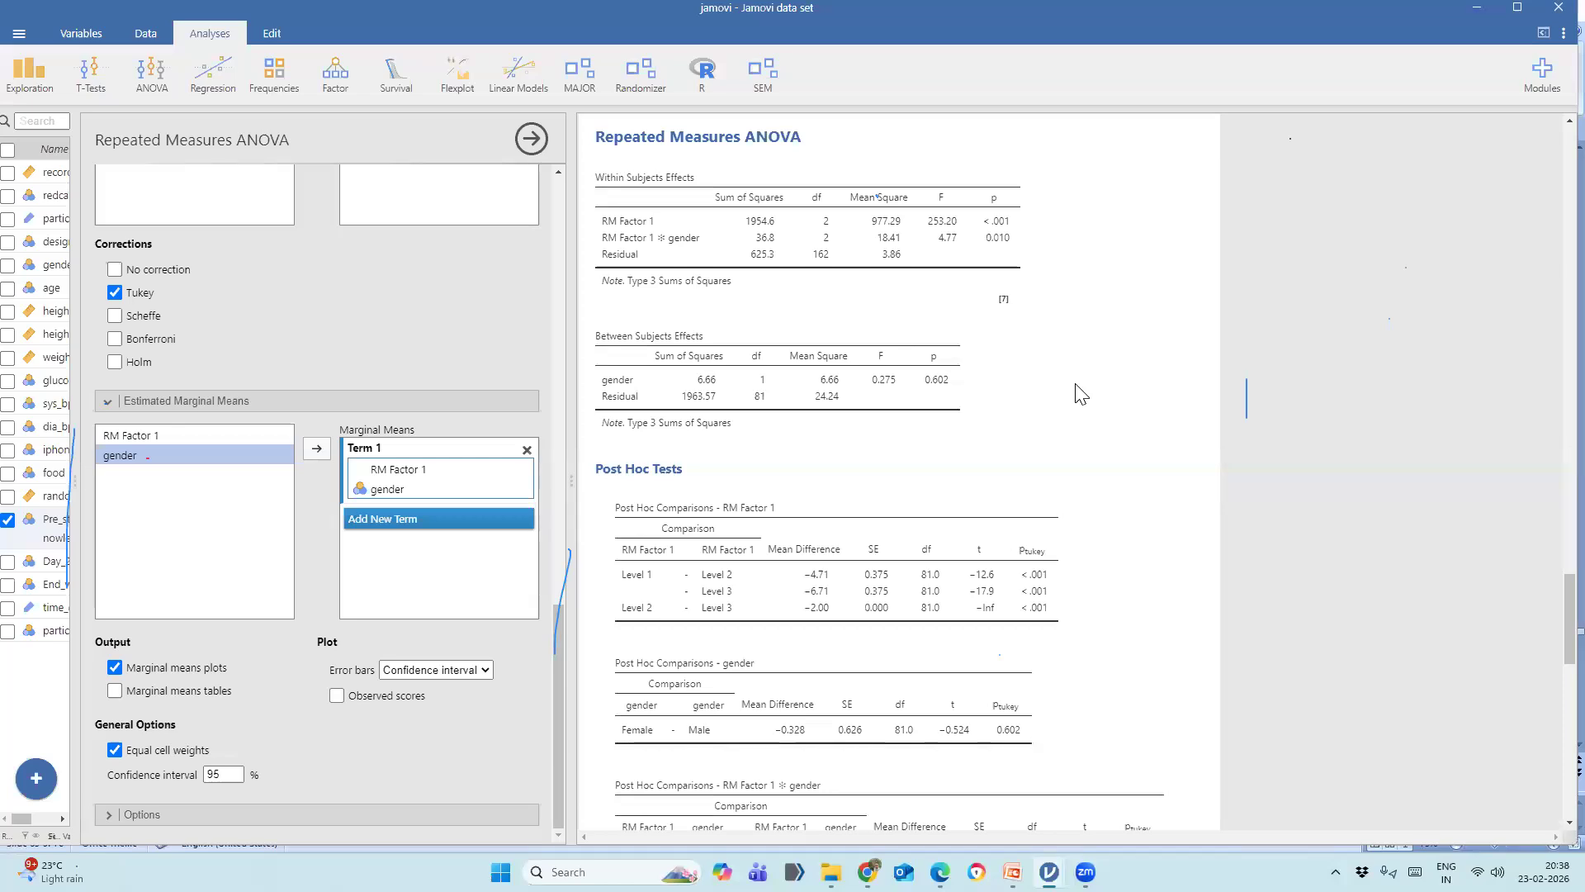
pyautogui.scroll(-5, 1080, 393)
pyautogui.scroll(-3, 1080, 393)
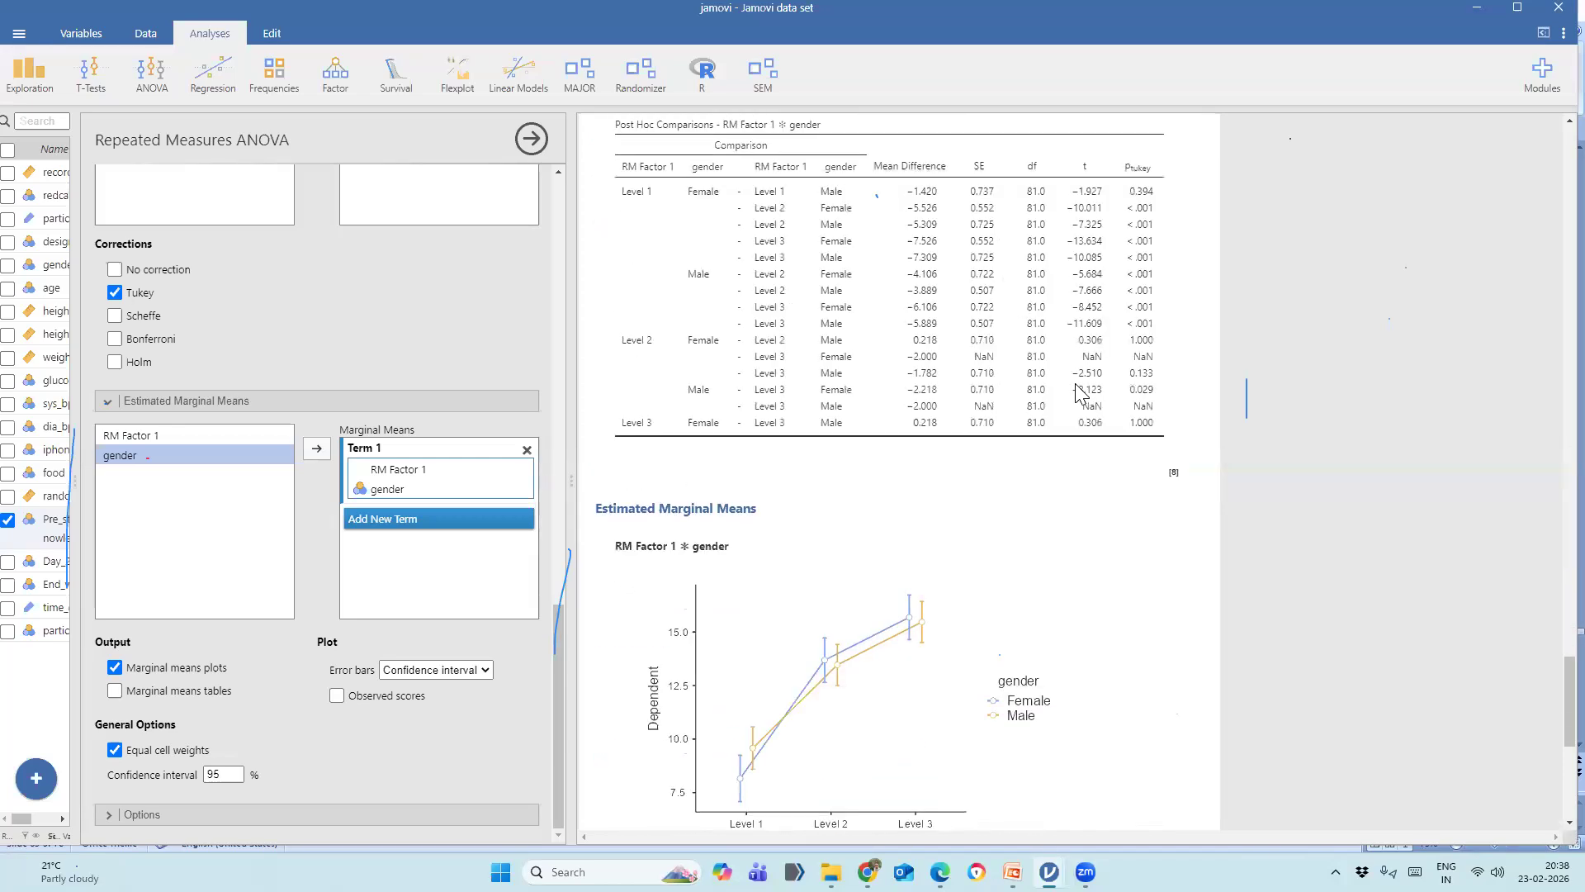
pyautogui.scroll(-3, 1076, 389)
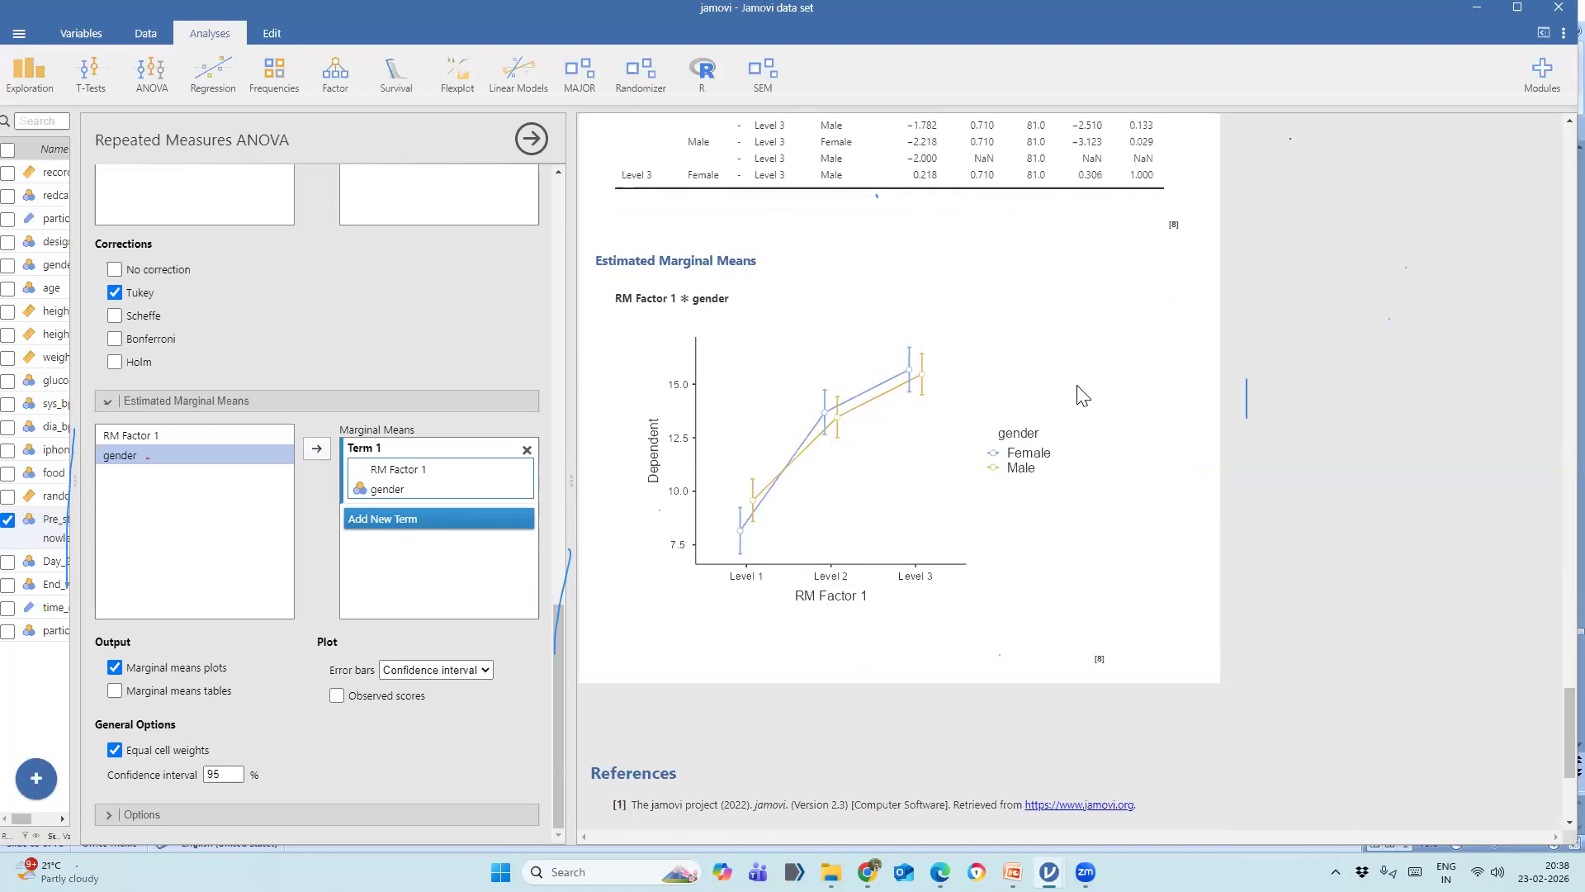
pyautogui.scroll(9, 1082, 395)
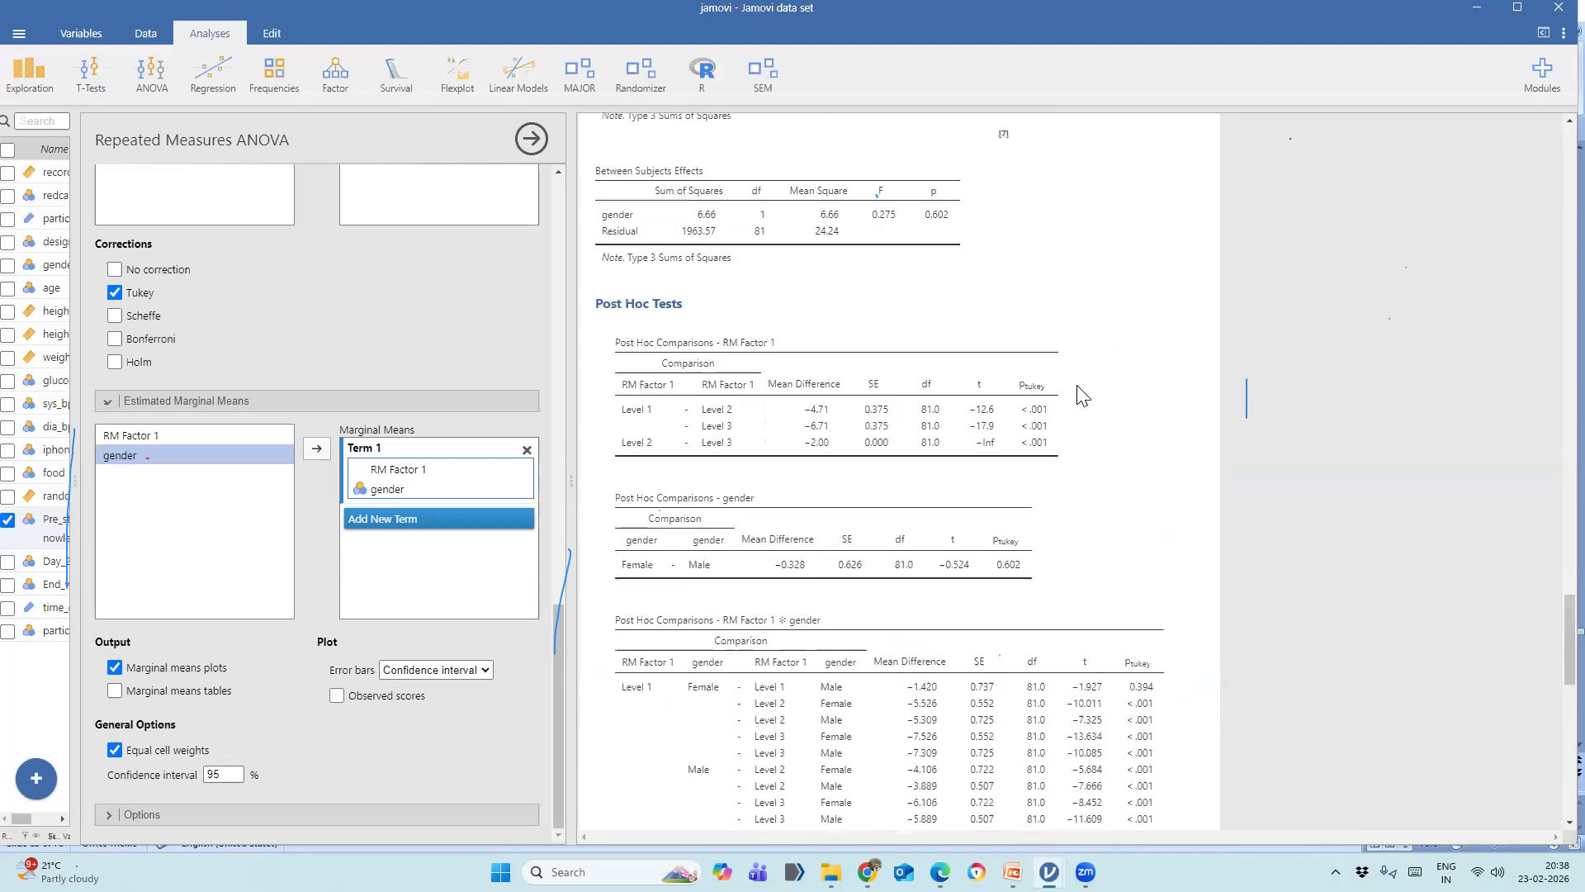
pyautogui.scroll(3, 1081, 395)
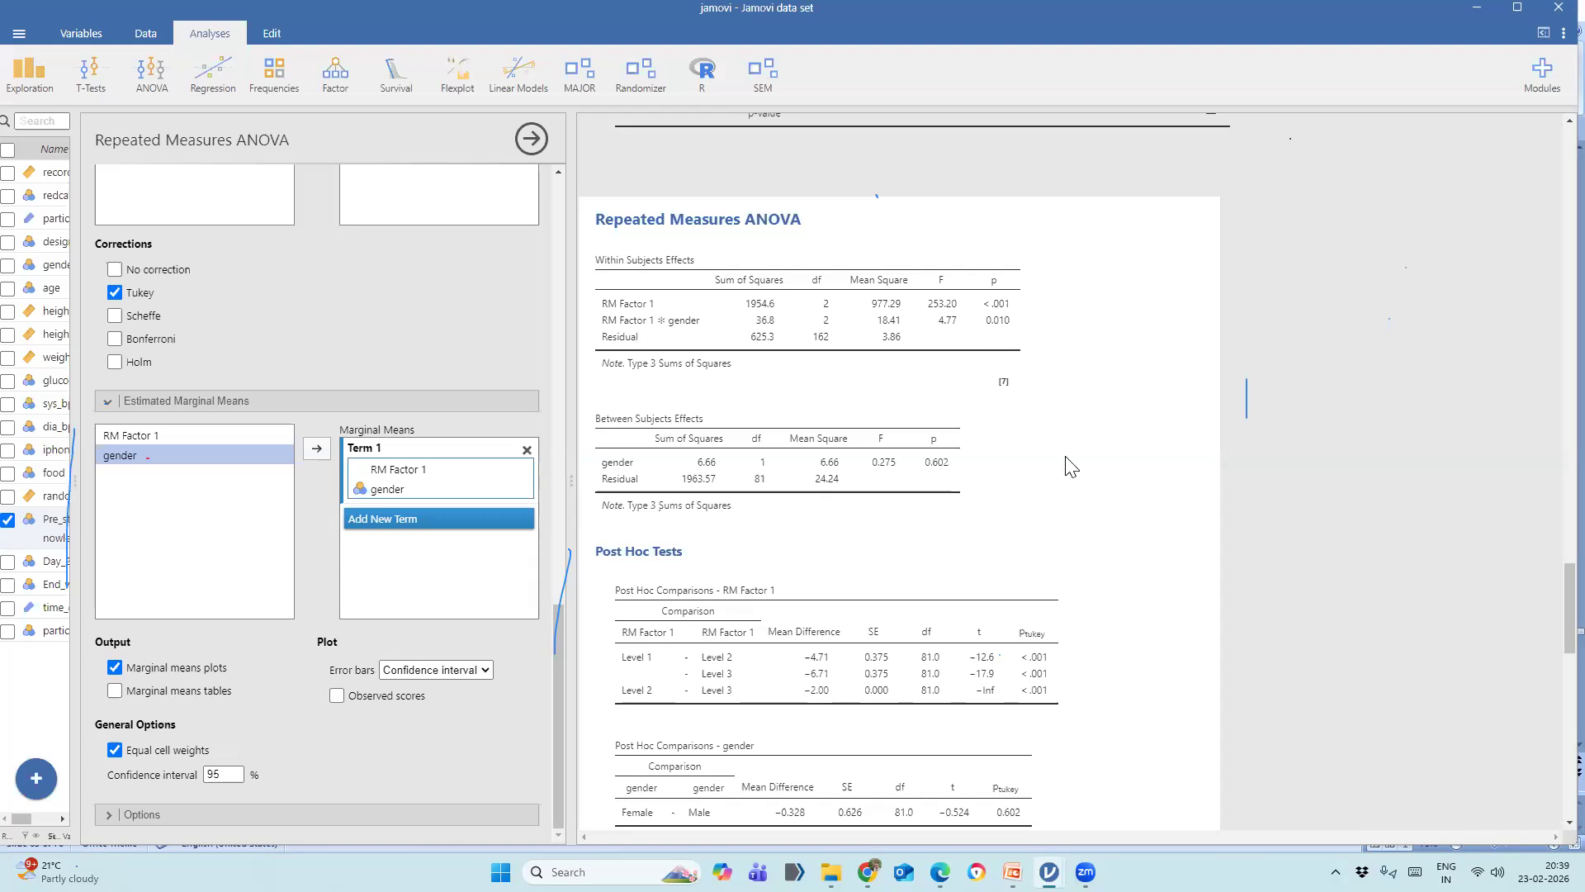
pyautogui.scroll(-1, 1071, 468)
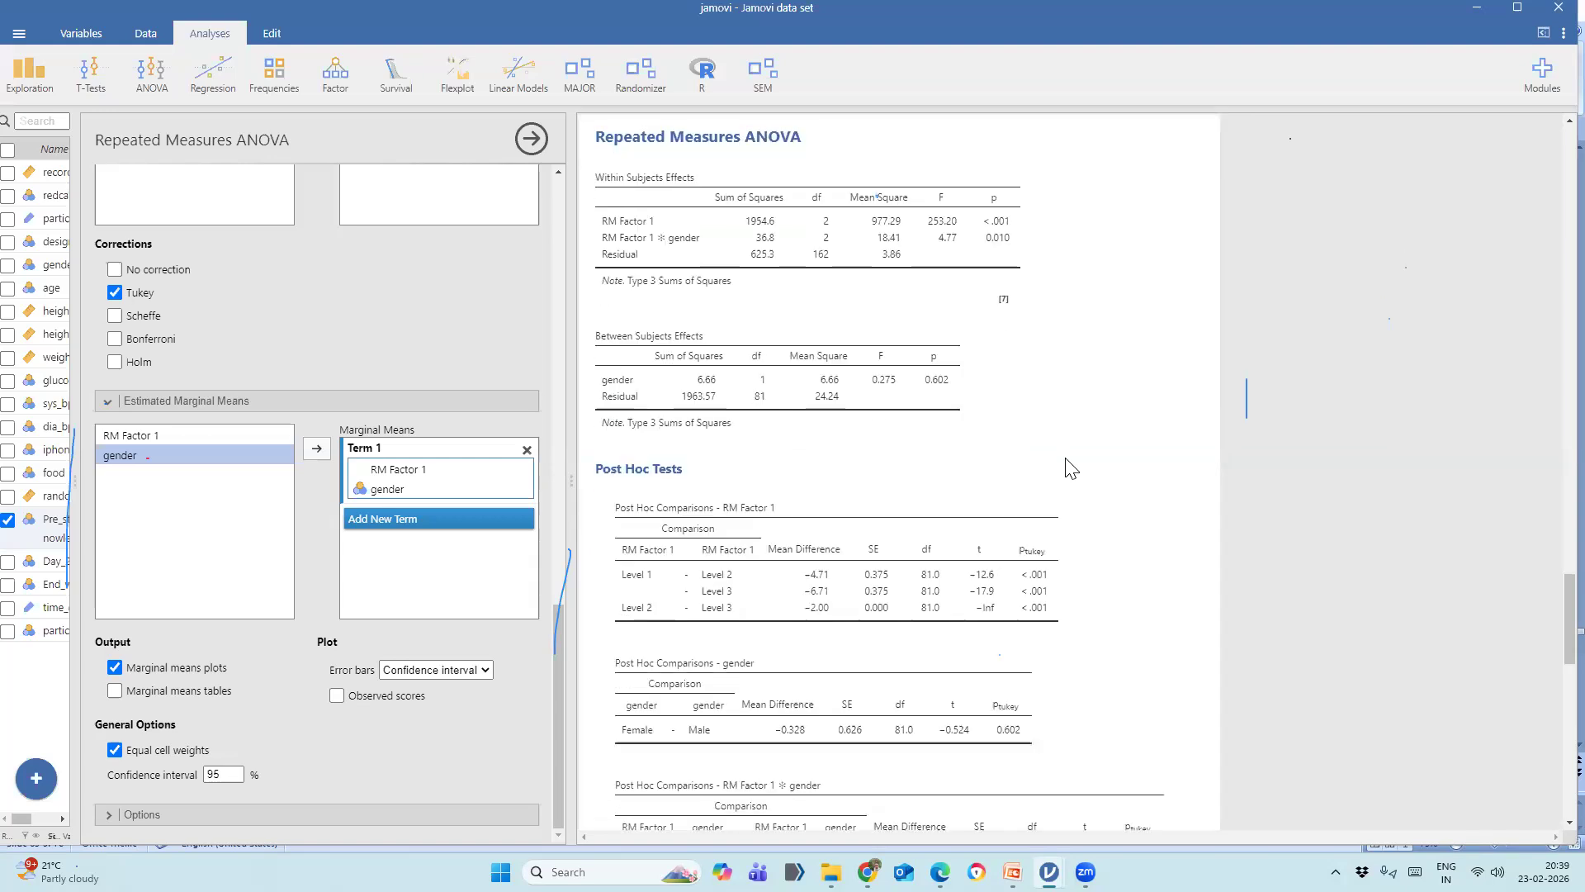
pyautogui.scroll(-8, 1071, 468)
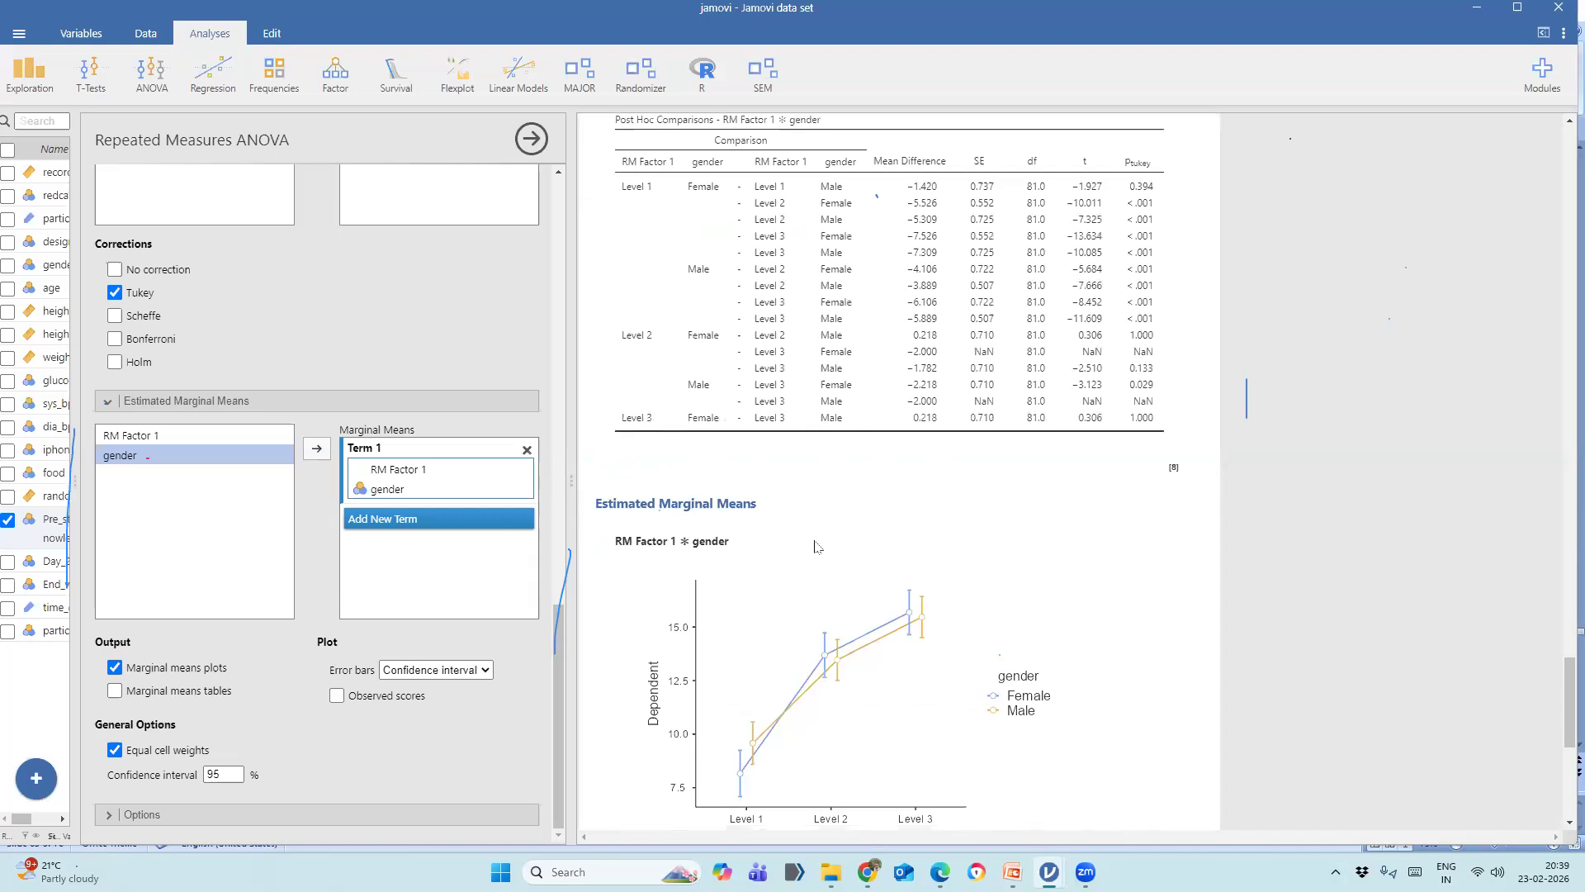
pyautogui.scroll(-2, 814, 546)
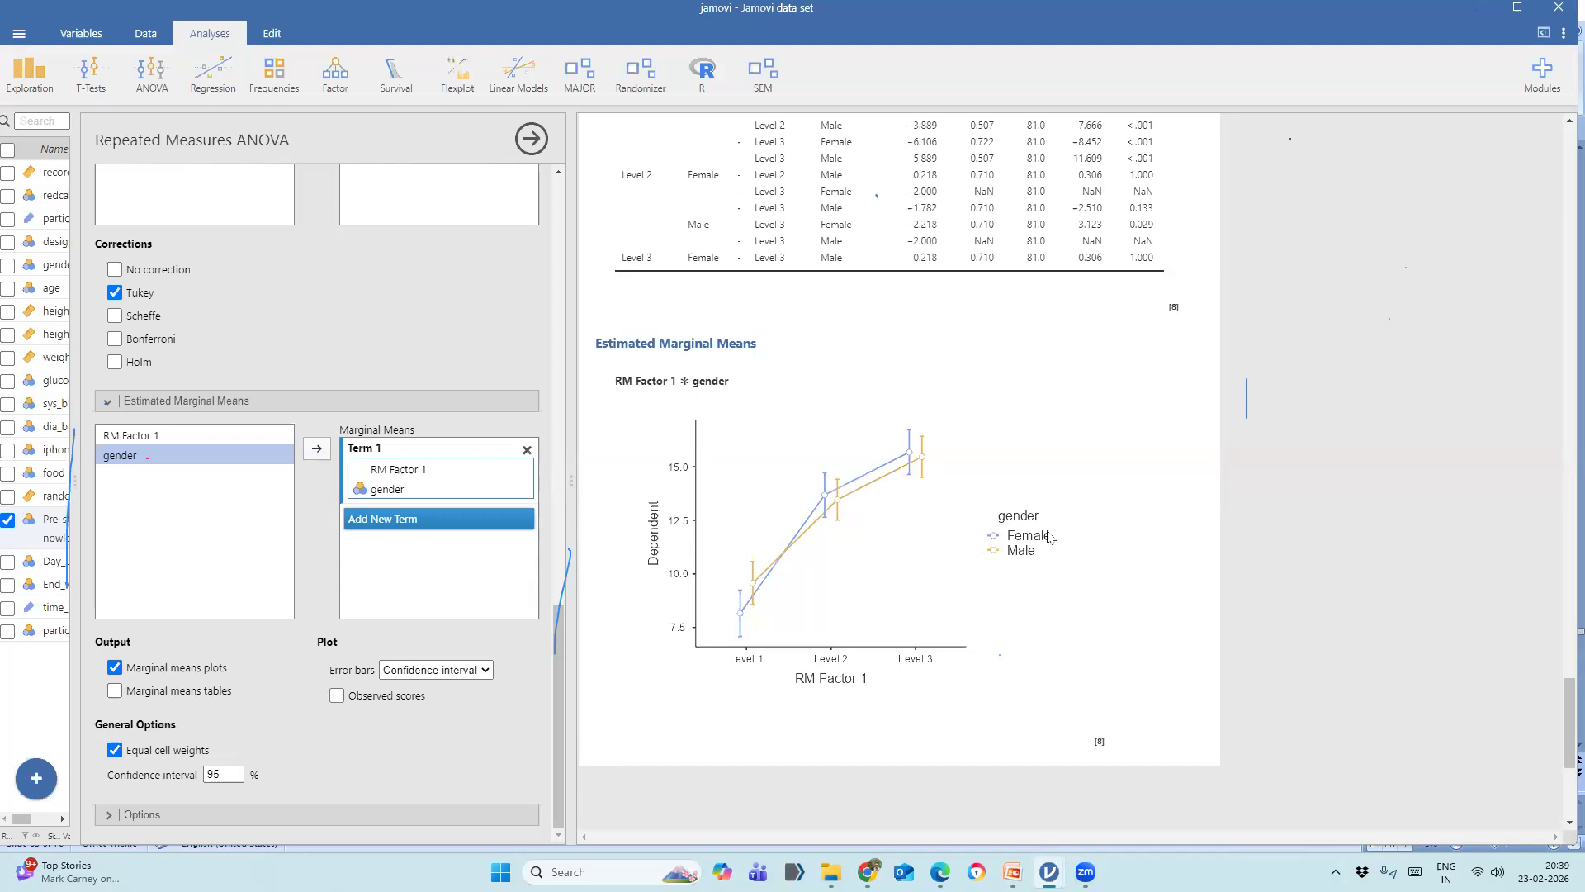
# Look over the references below the marginal means plot and return to the RM Factor 1 ✻ gender post hoc comparisons.
pyautogui.scroll(-5, 937, 591)
pyautogui.scroll(2, 937, 591)
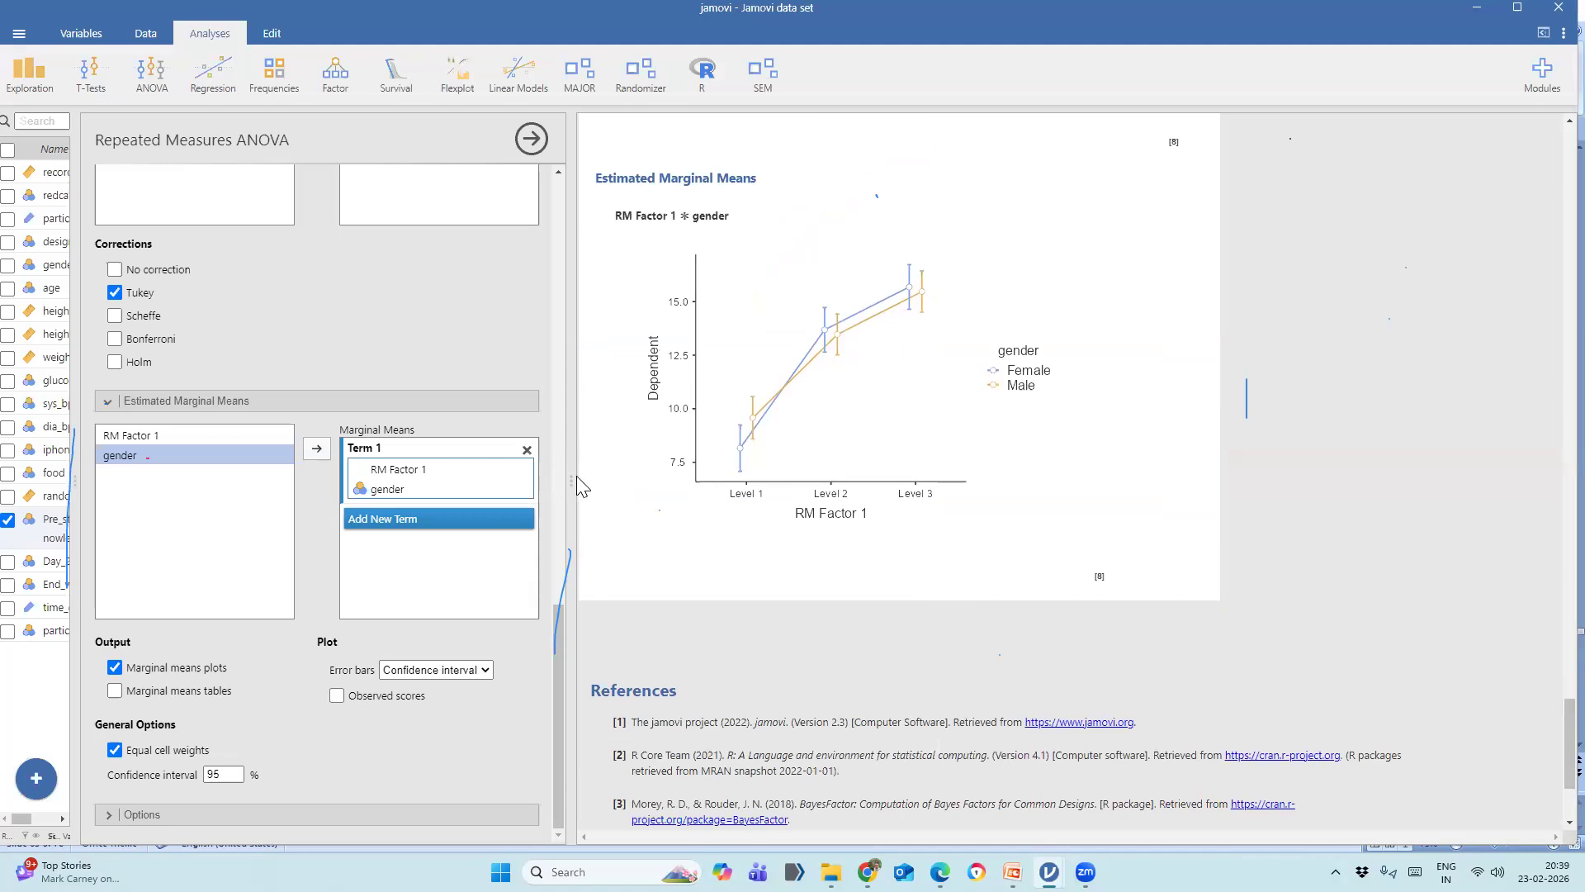
pyautogui.moveTo(567, 478)
pyautogui.mouseDown()
pyautogui.moveTo(547, 481)
pyautogui.moveTo(564, 481)
pyautogui.mouseUp()
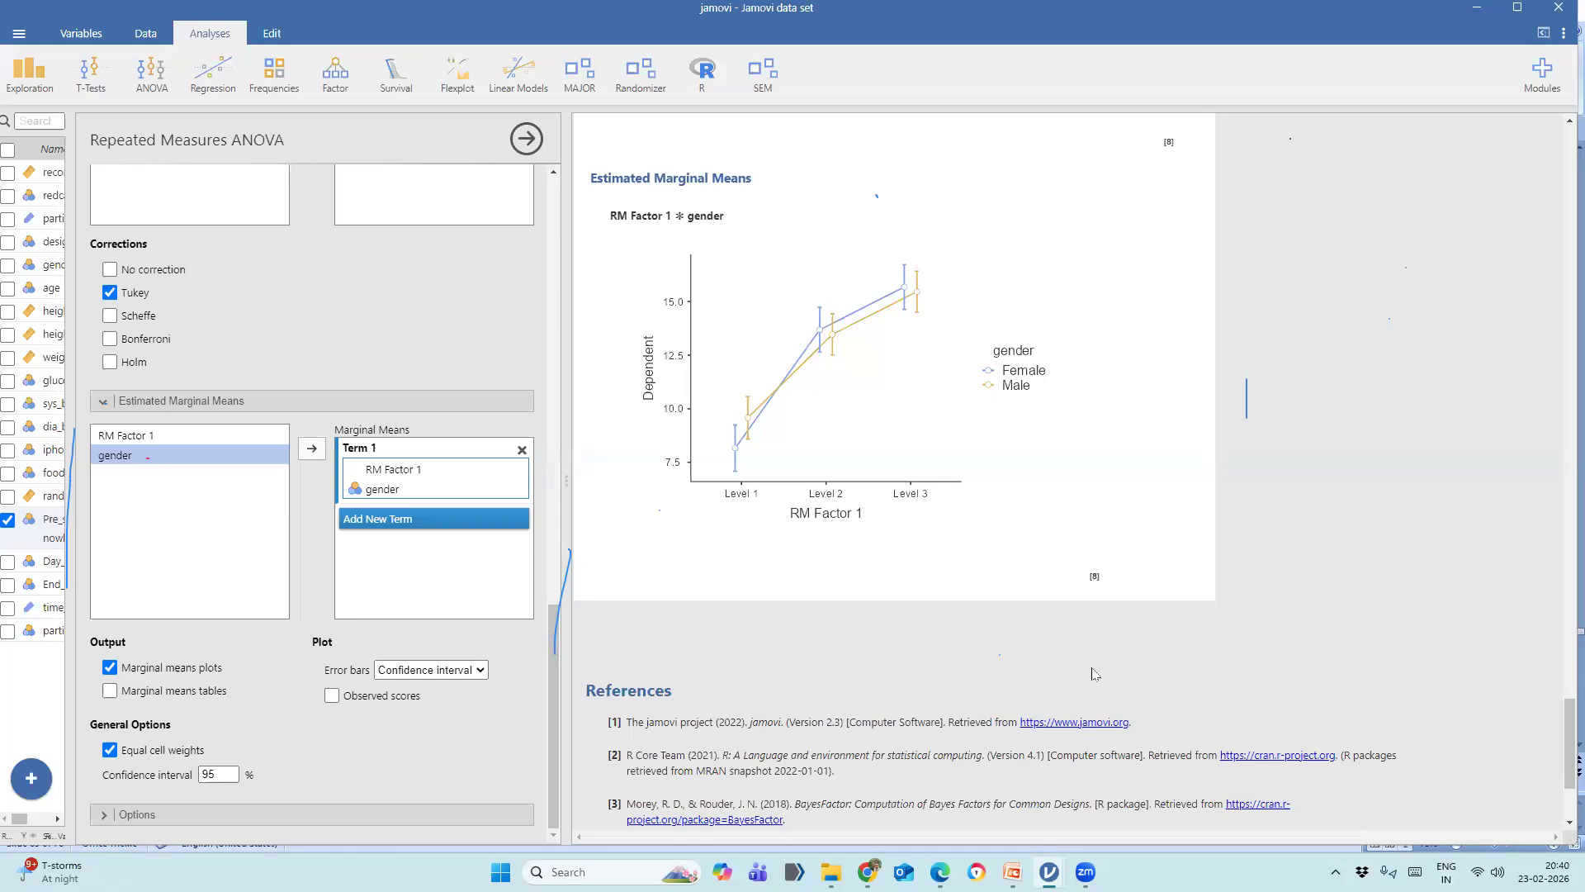
pyautogui.scroll(-2, 1094, 674)
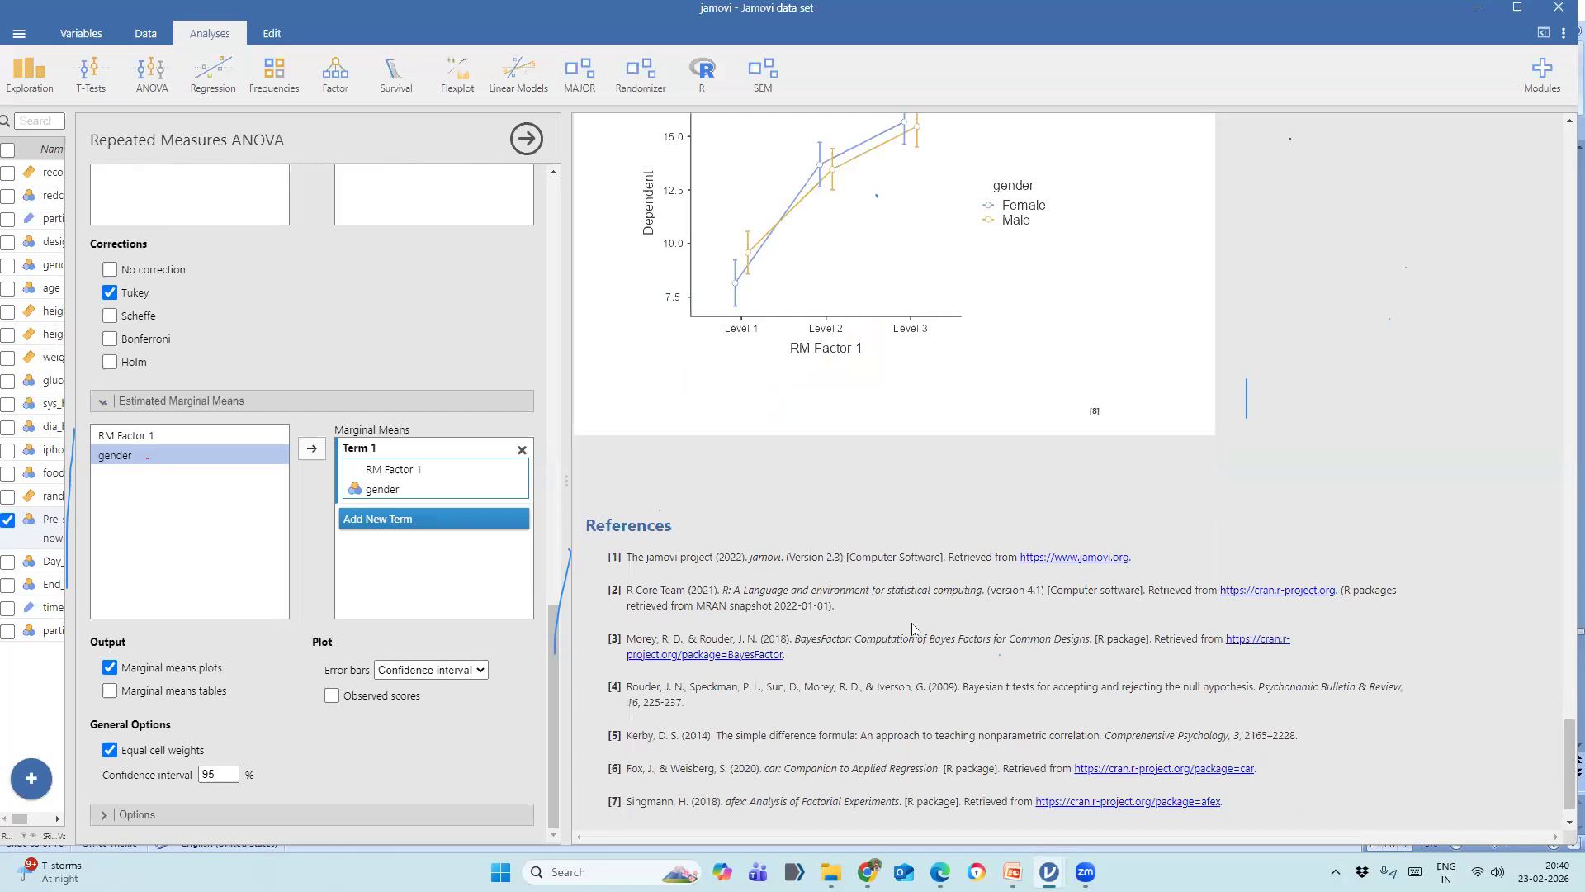
pyautogui.scroll(5, 913, 629)
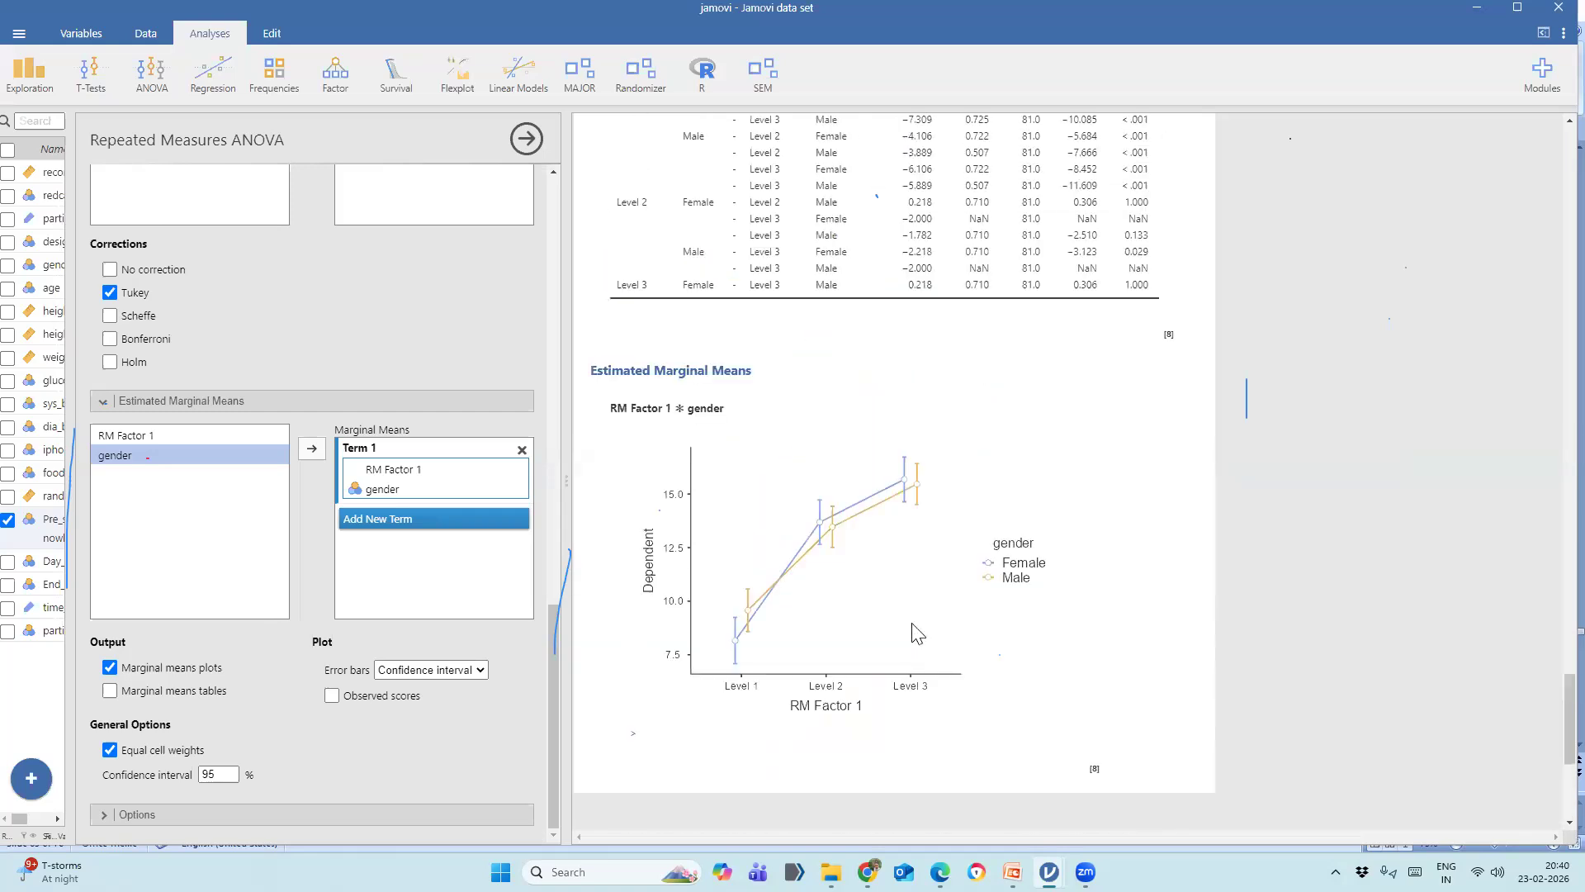
pyautogui.scroll(2, 912, 632)
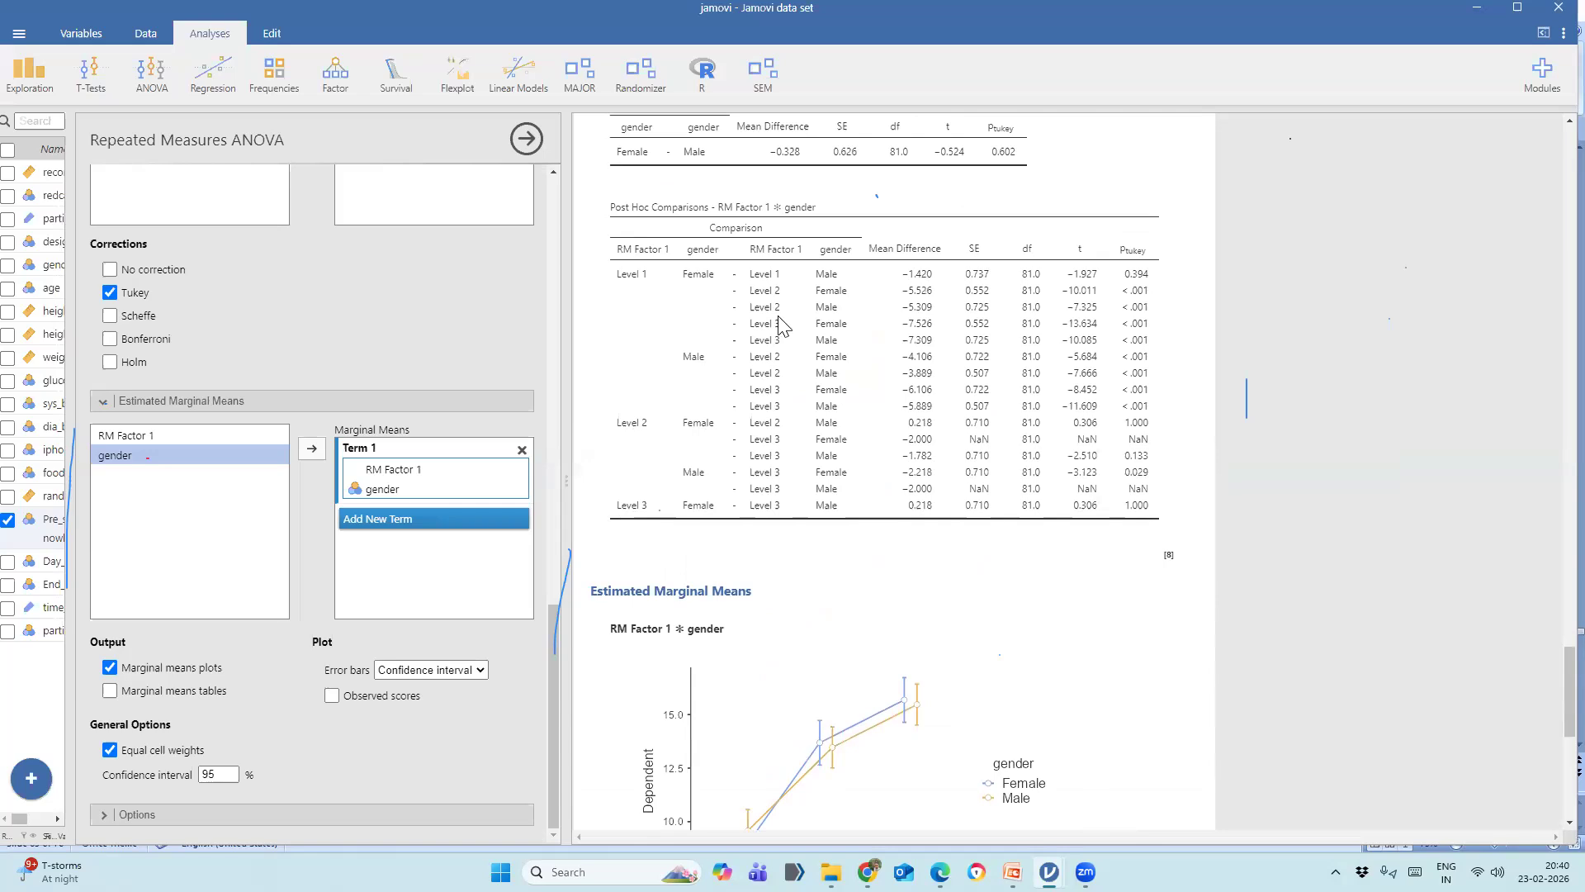
# Rename the repeated measures factor as tIME and review the recalculated effects and post hoc results.
pyautogui.click(550, 391)
pyautogui.scroll(2, 550, 391)
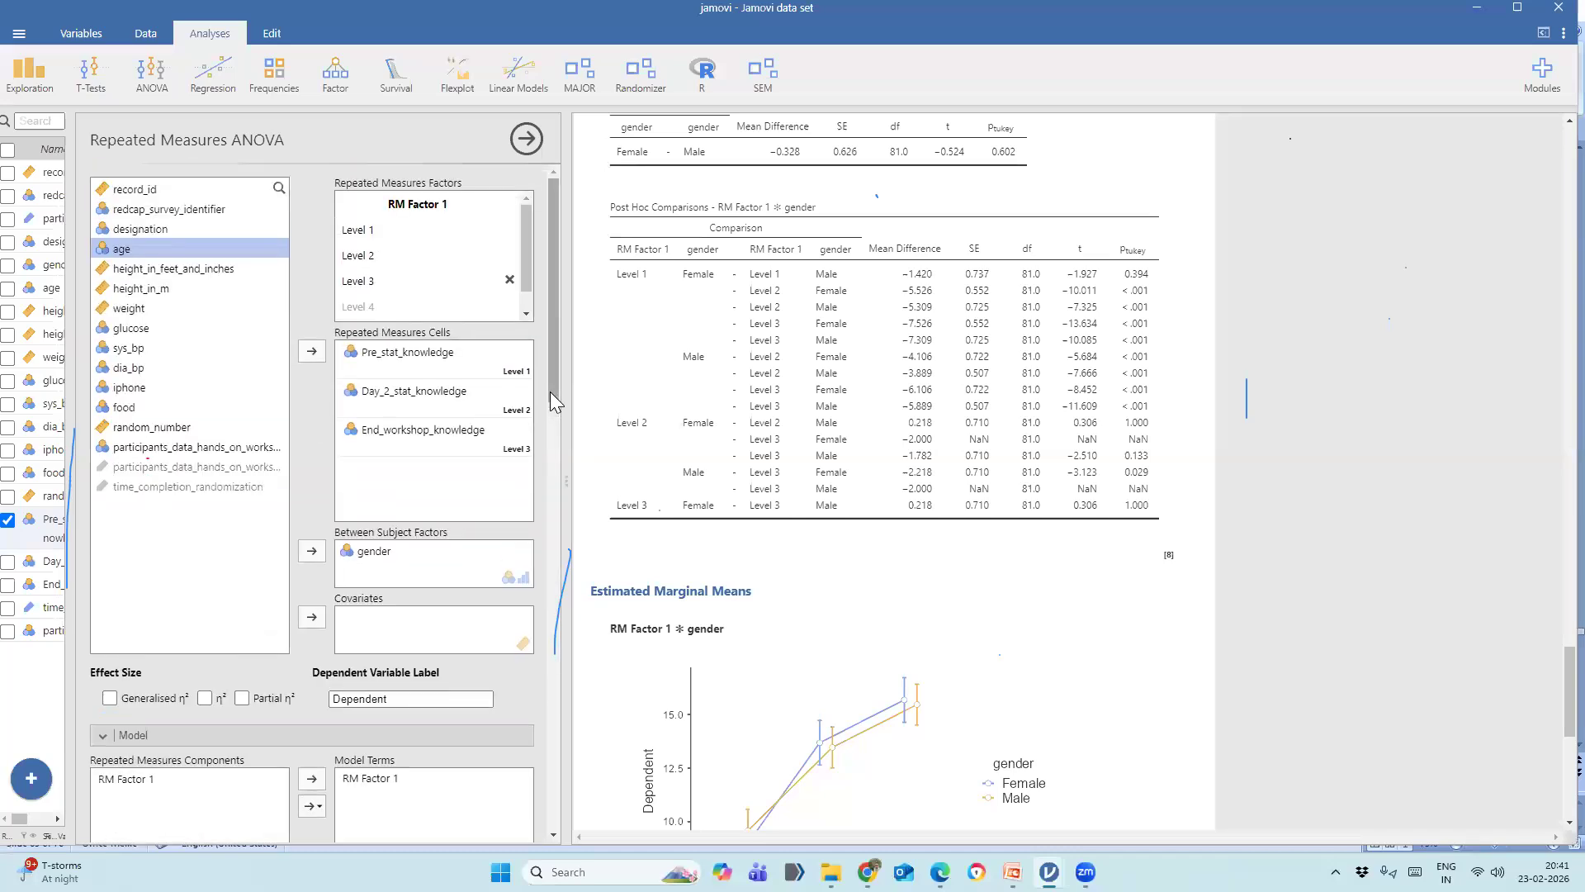
pyautogui.click(460, 213)
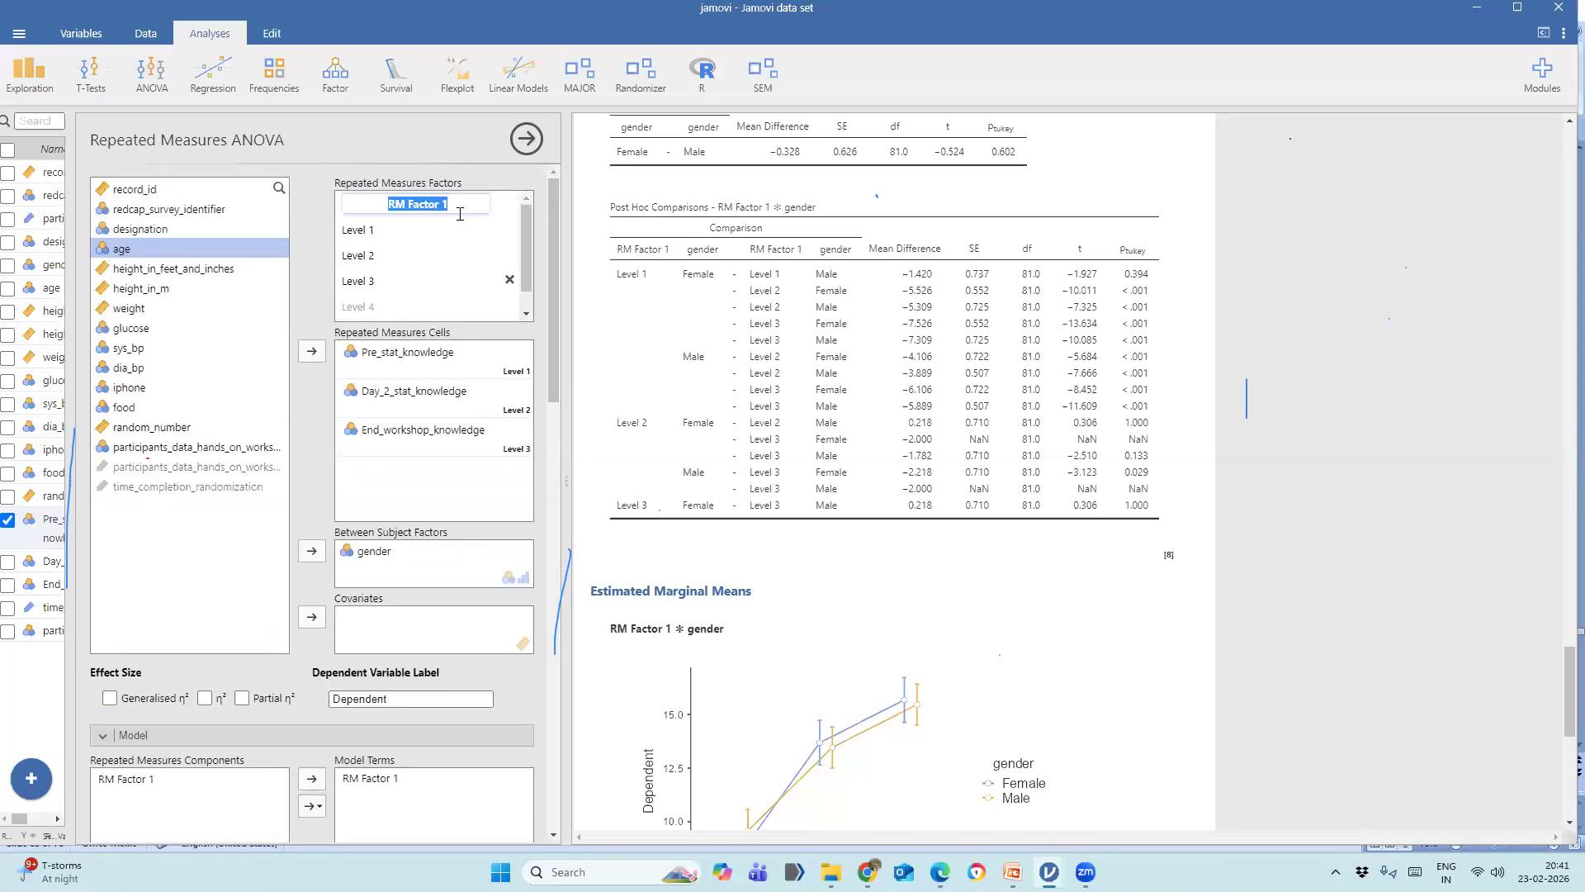
pyautogui.write('tIME')
pyautogui.press('Return')
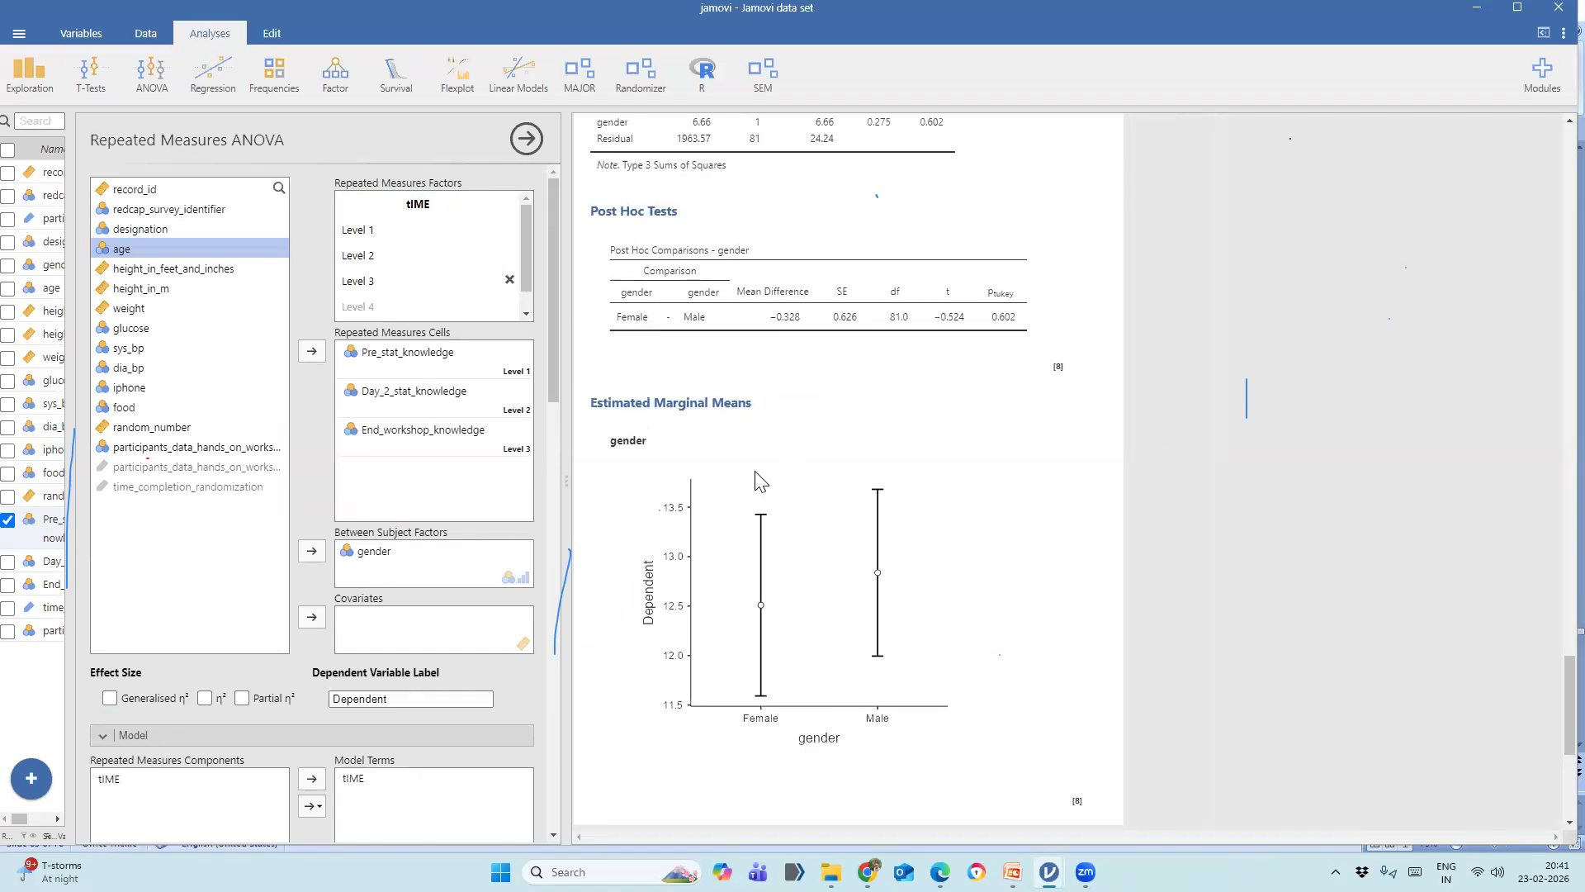
pyautogui.scroll(4, 760, 481)
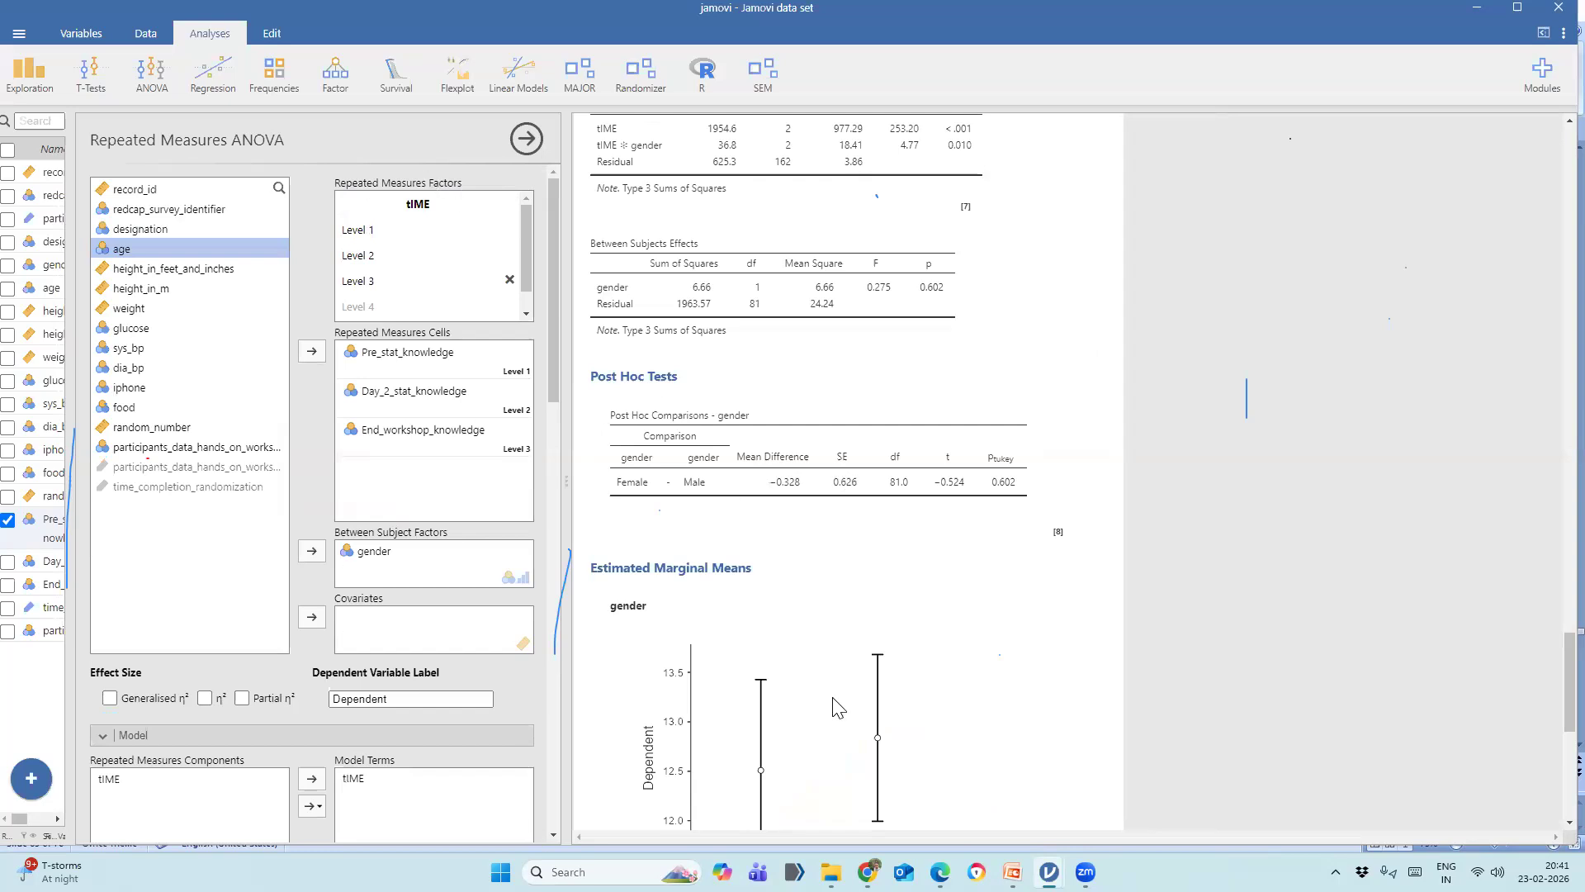
# Rename the repeated measures factor as RM FACTOR and remove its Level 3.
pyautogui.click(371, 282)
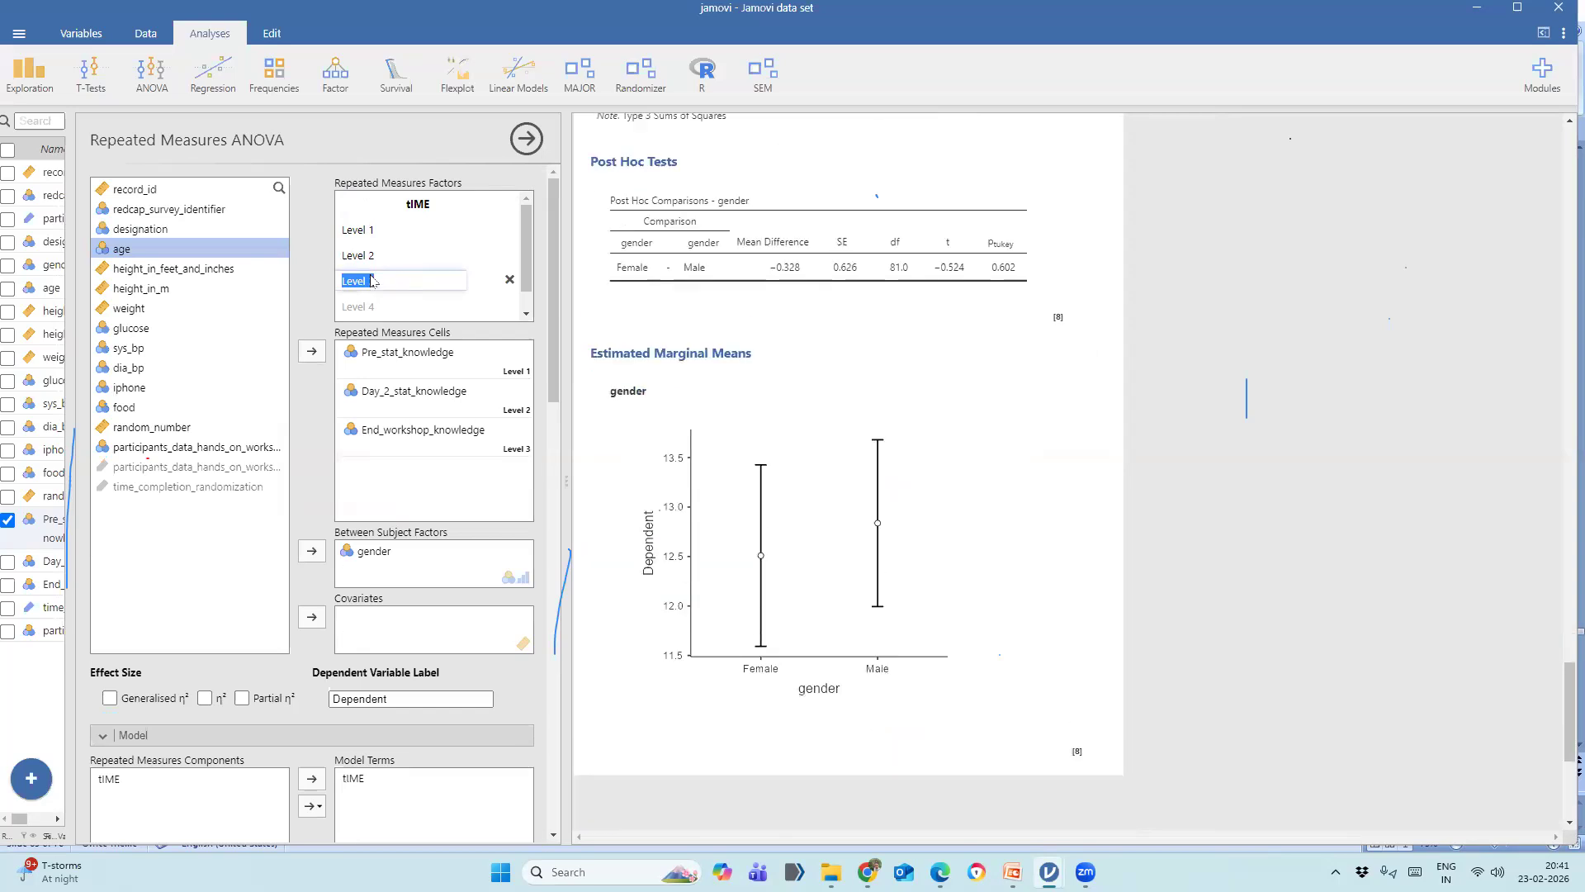
pyautogui.click(432, 204)
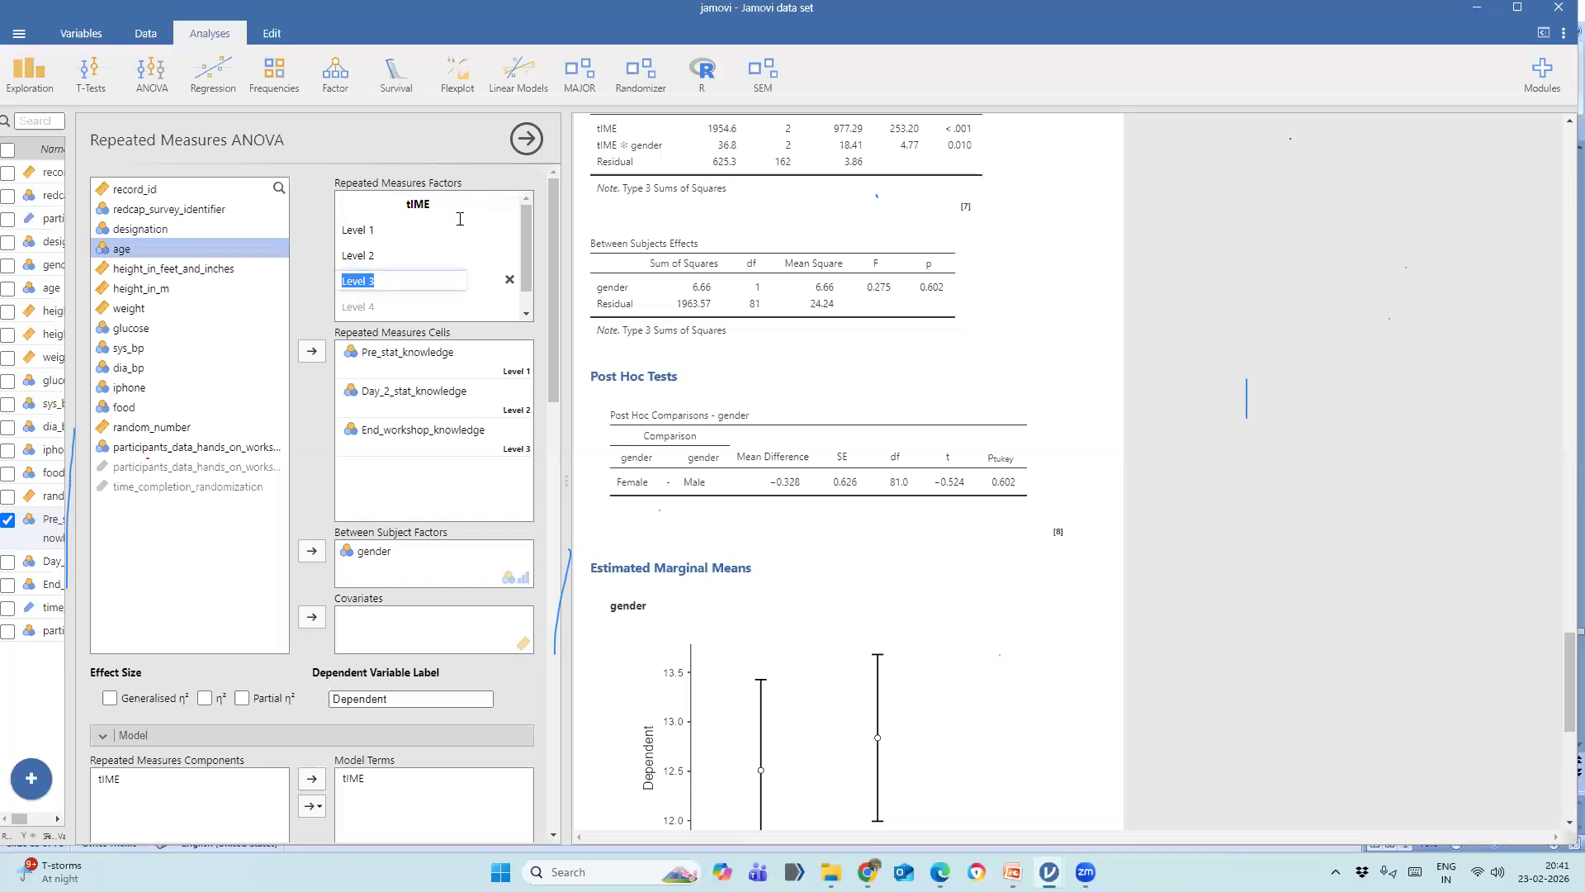
pyautogui.write('ri')
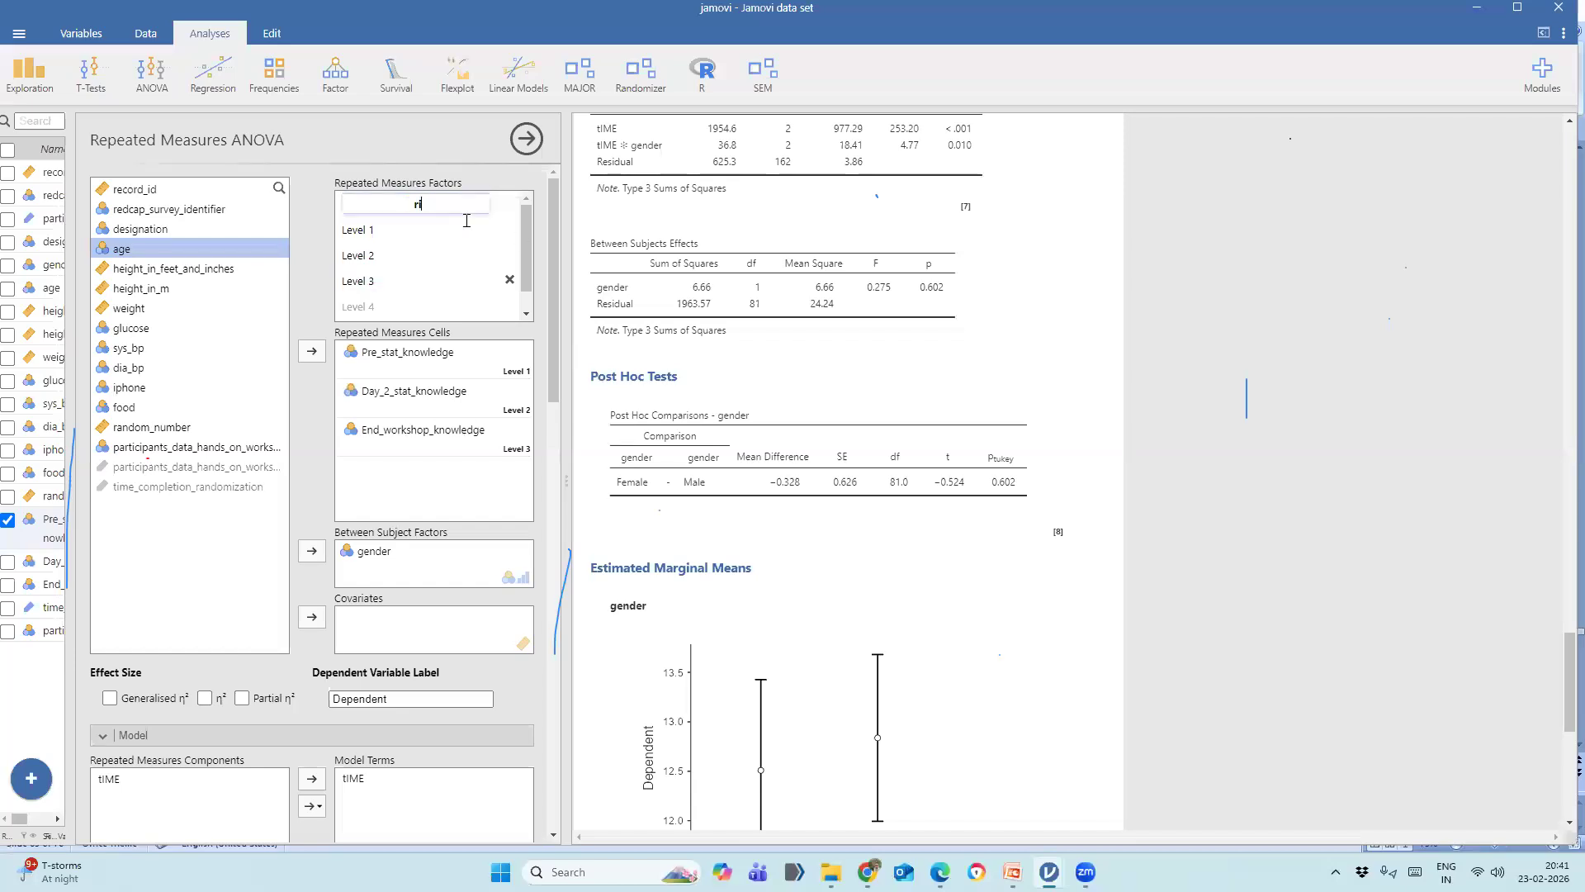
pyautogui.write('RM FACTOR')
pyautogui.press('Return')
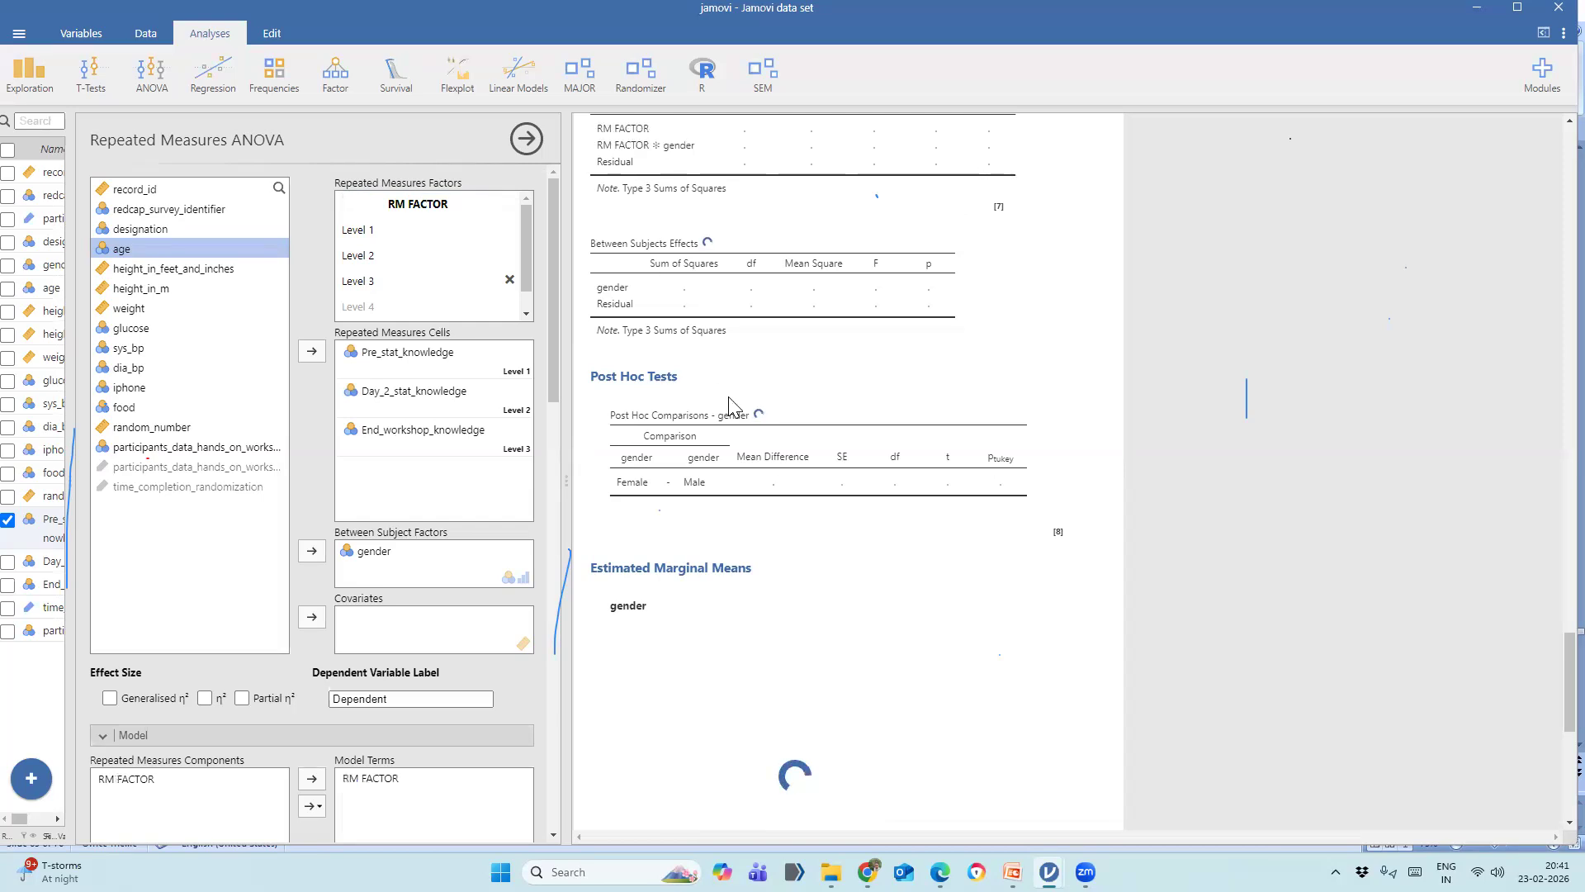
pyautogui.scroll(-3, 755, 438)
pyautogui.click(510, 280)
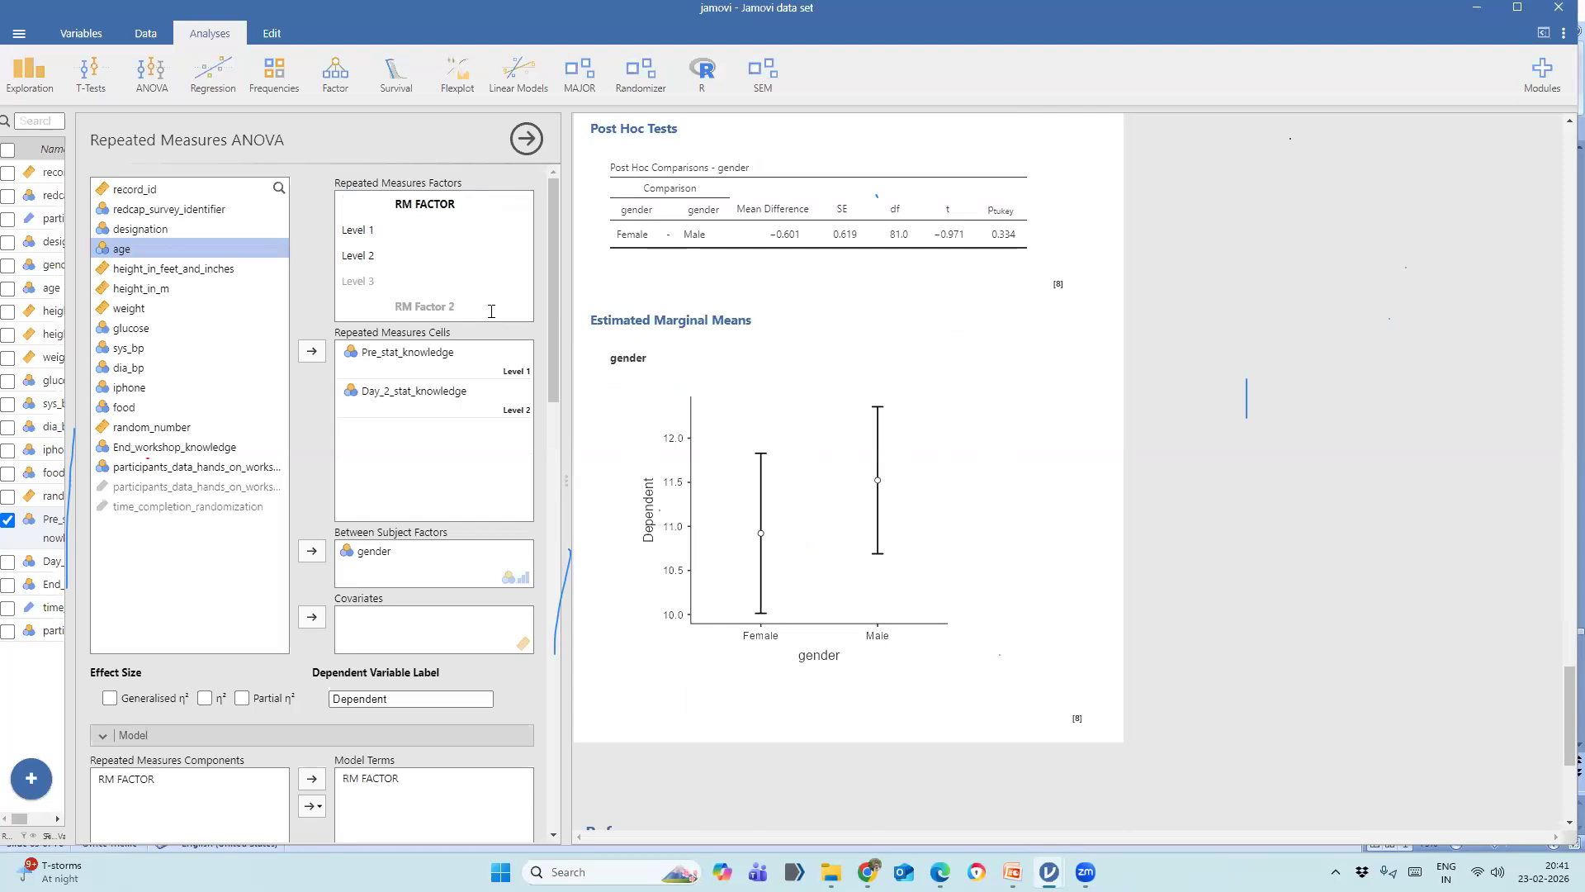
# Add a new parametric Repeated Measures ANOVA to the results.
pyautogui.click(151, 73)
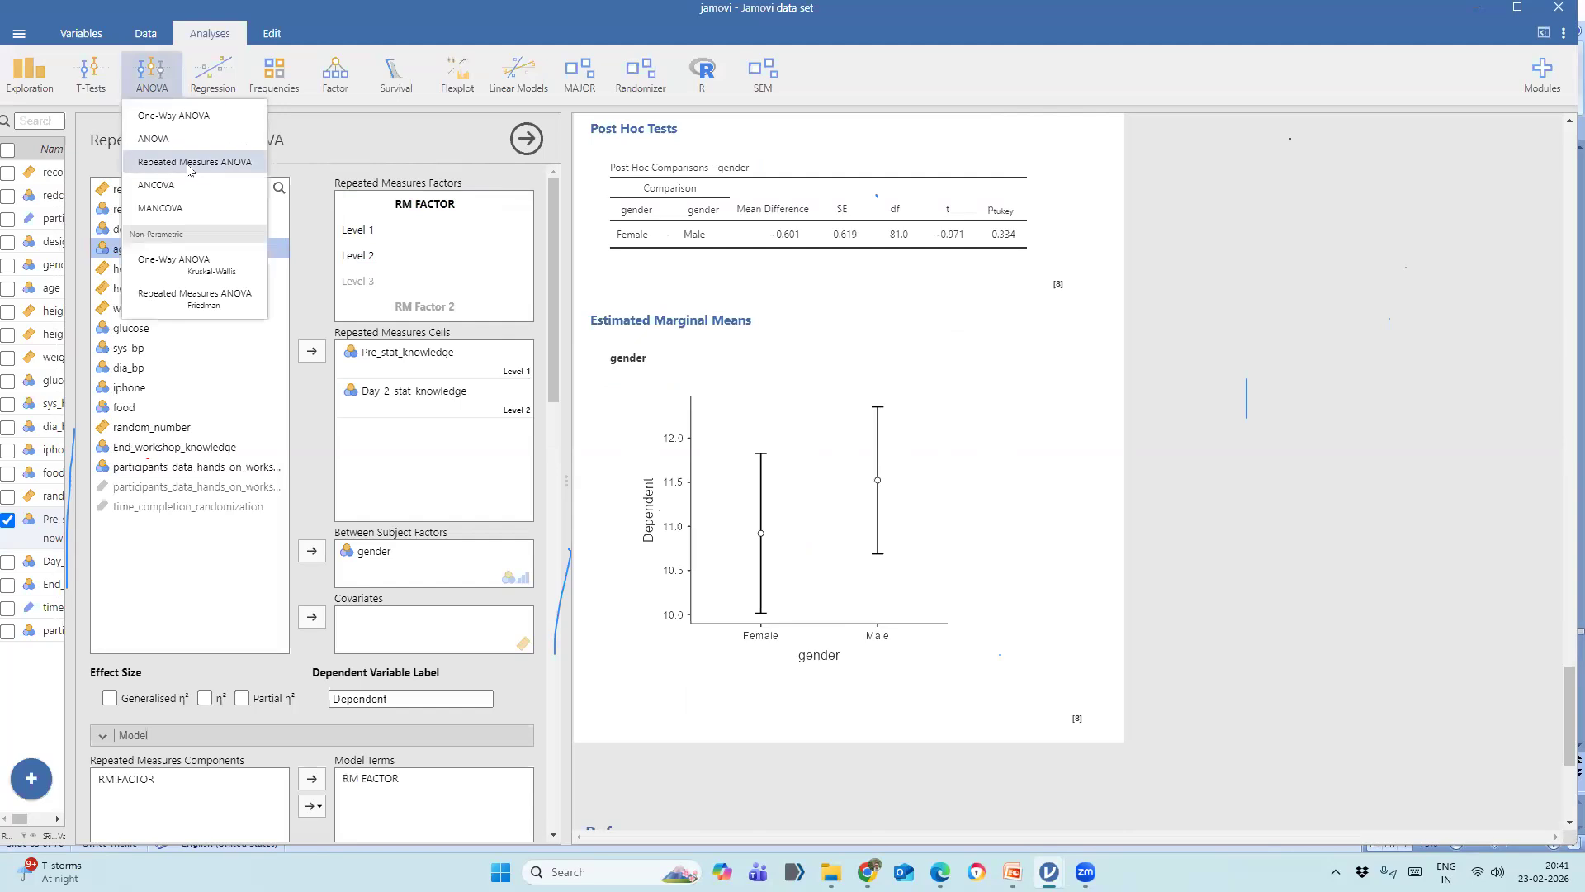
pyautogui.click(189, 163)
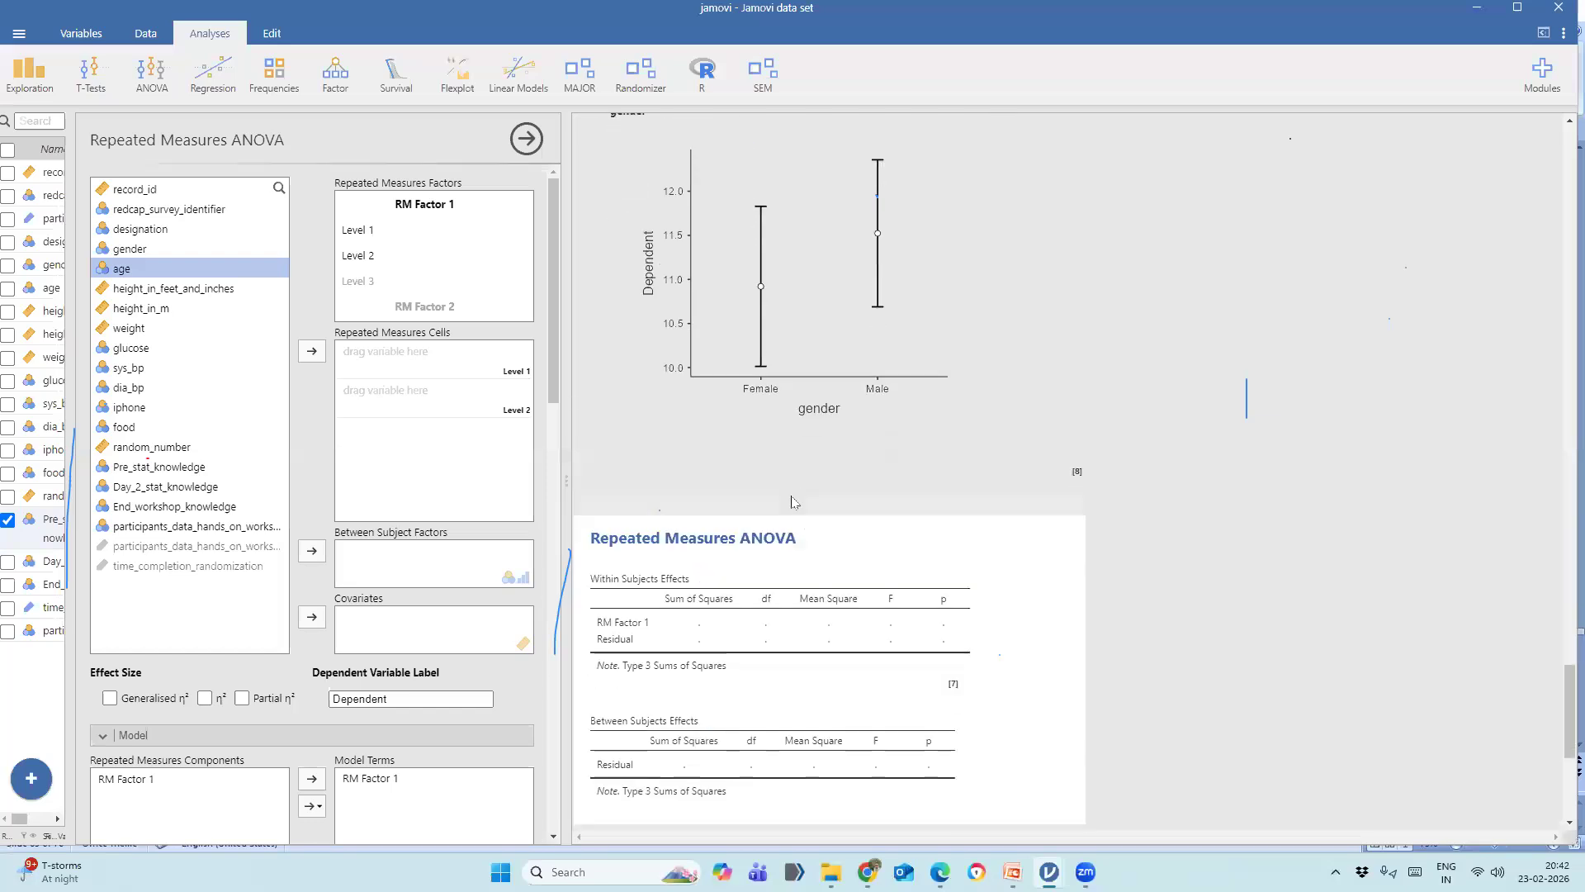
pyautogui.scroll(-1, 791, 501)
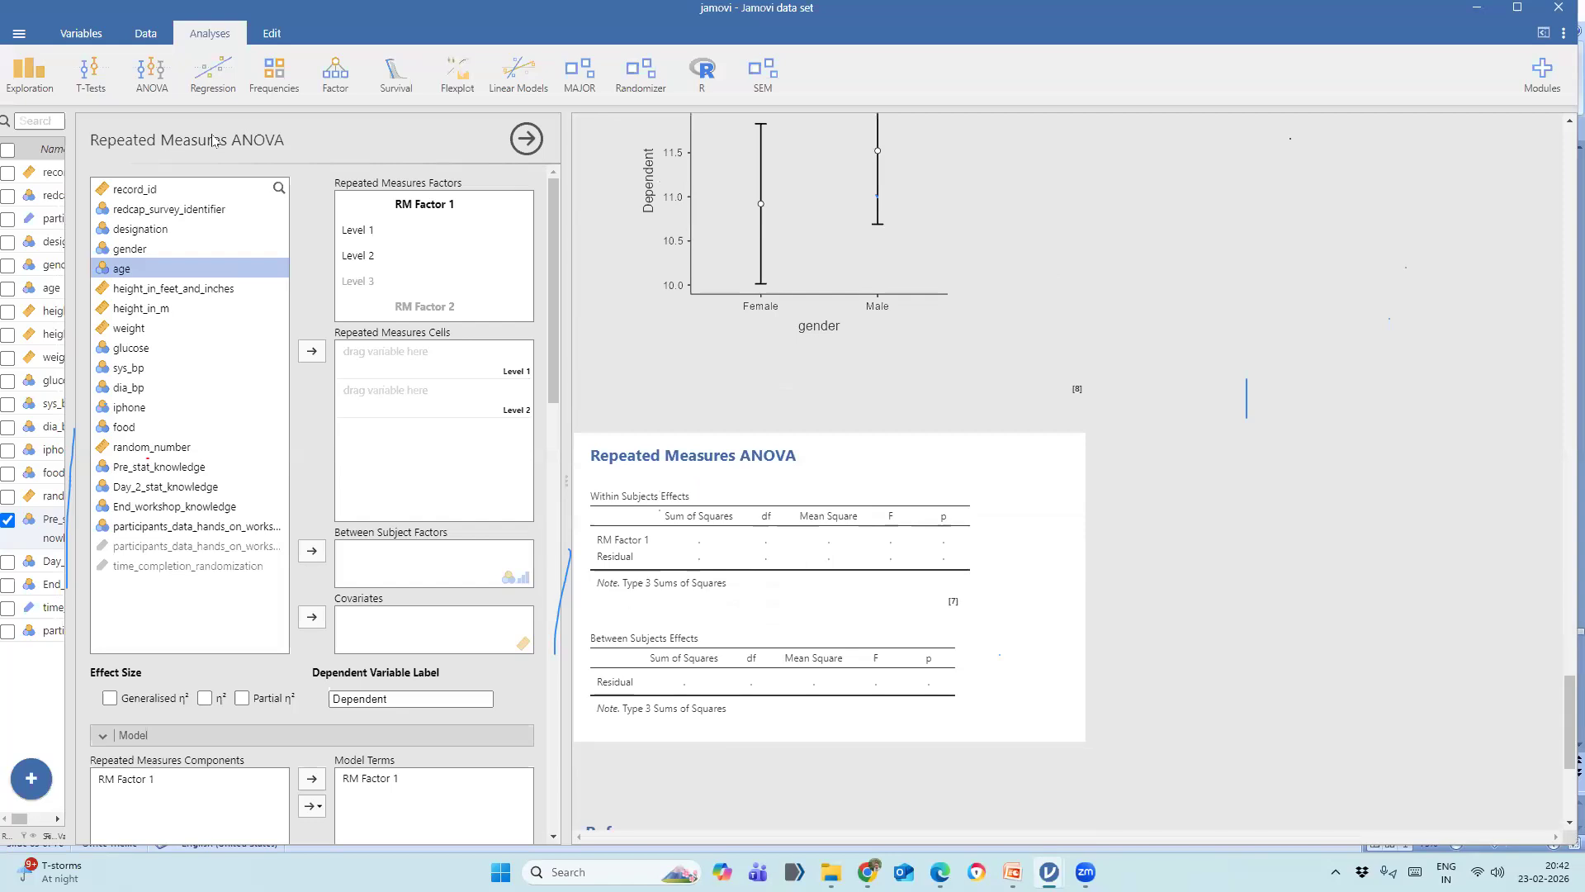
# Run a non-parametric Repeated Measures ANOVA (Friedman) with Pre_stat_knowledge, Day_2_stat_knowledge and End_workshop_knowledge as measures.
pyautogui.click(144, 90)
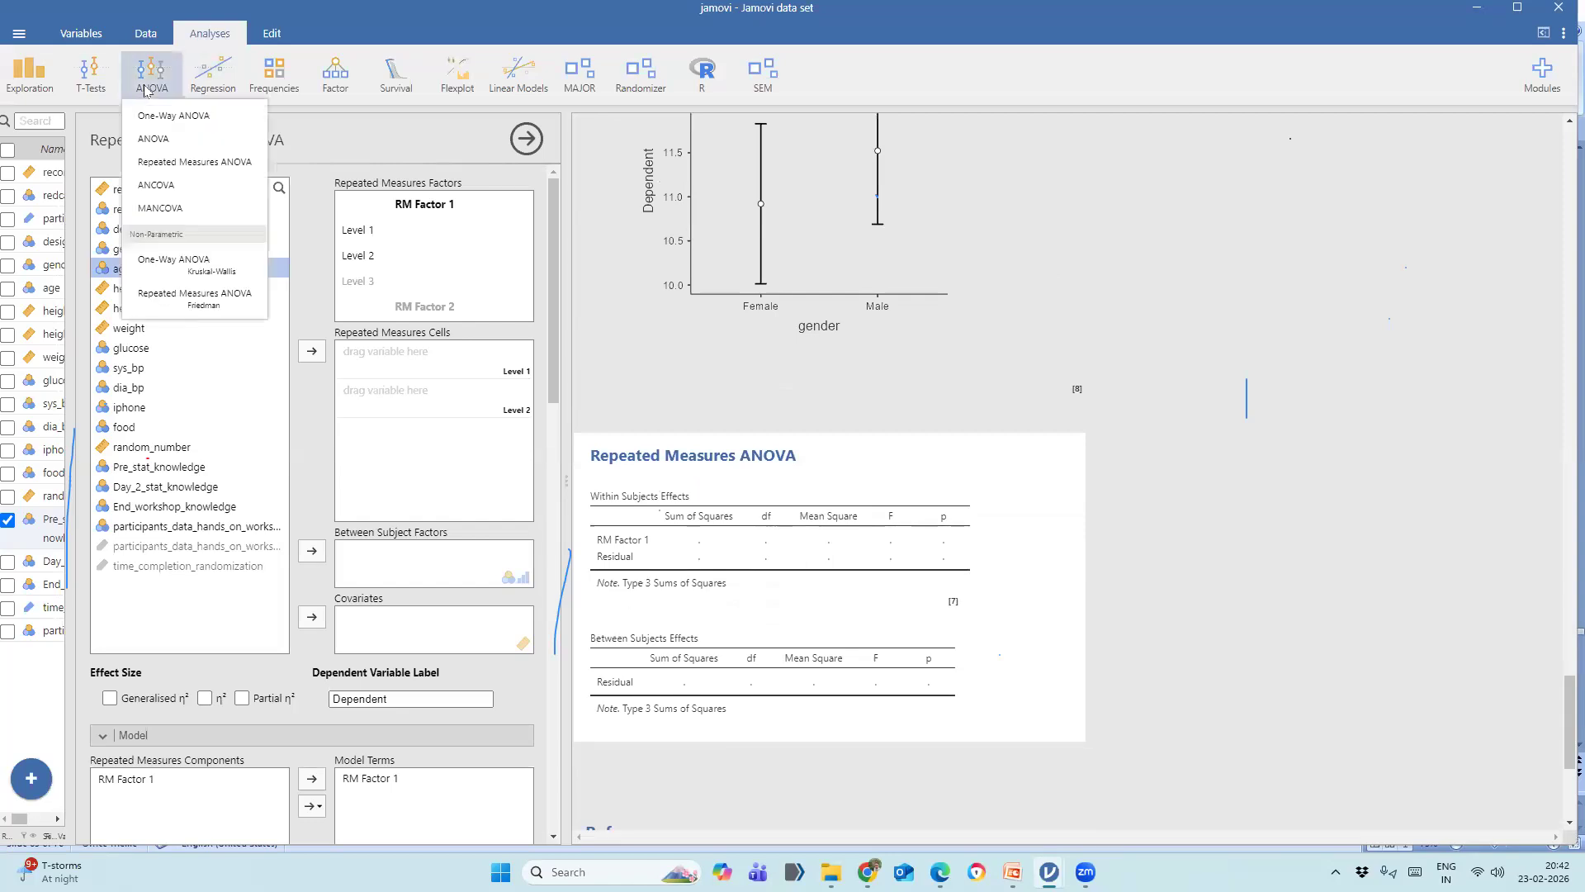
pyautogui.click(230, 300)
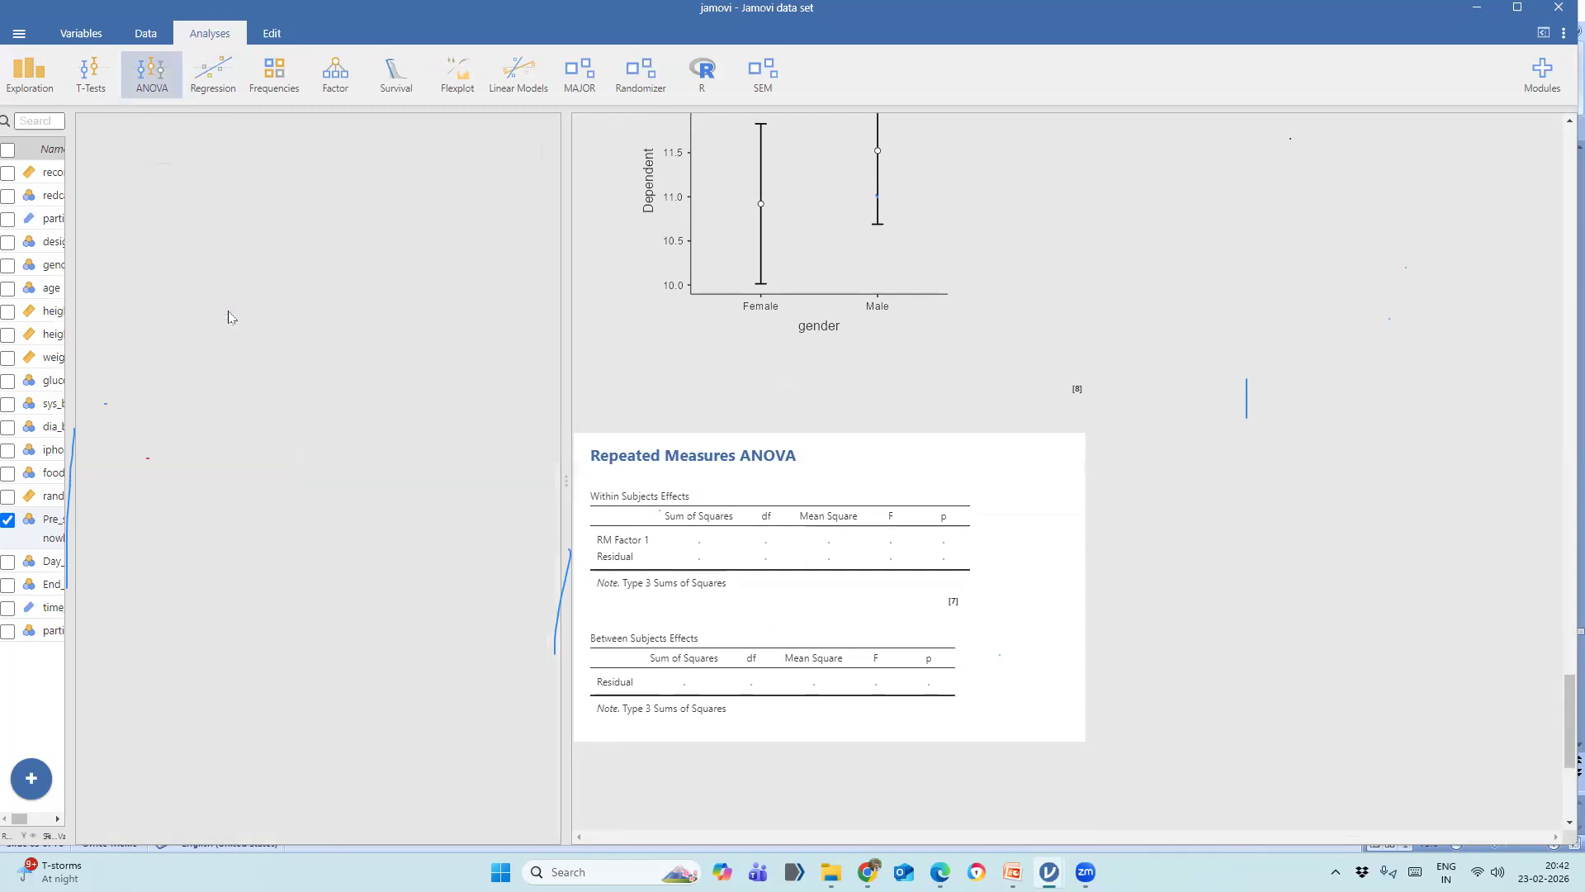
pyautogui.moveTo(576, 483); pyautogui.dragTo(1040, 565)
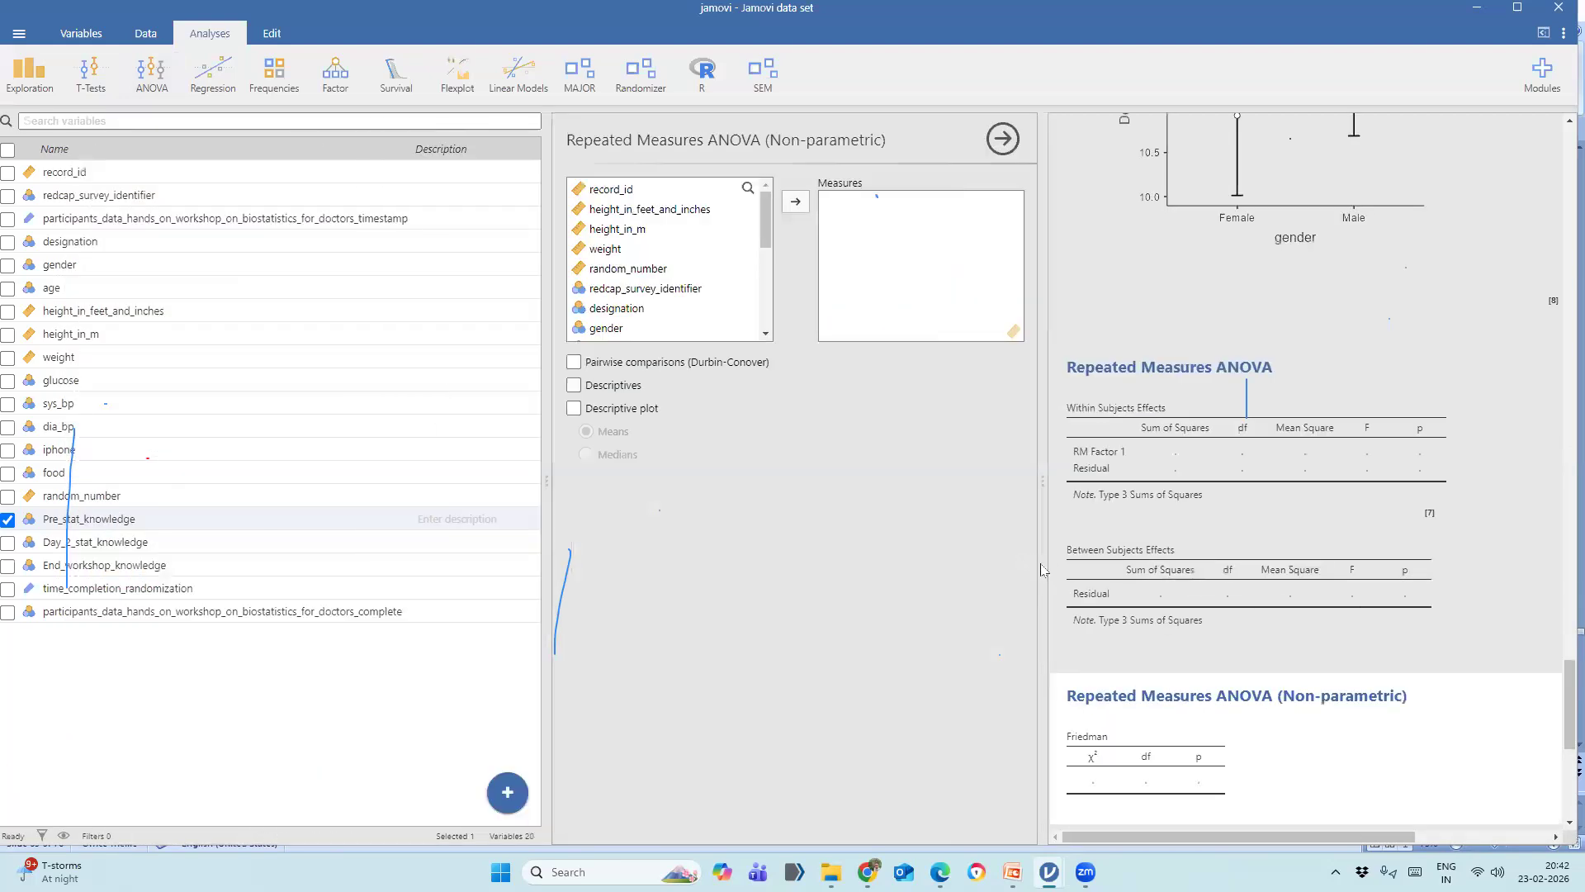
pyautogui.scroll(-4, 668, 311)
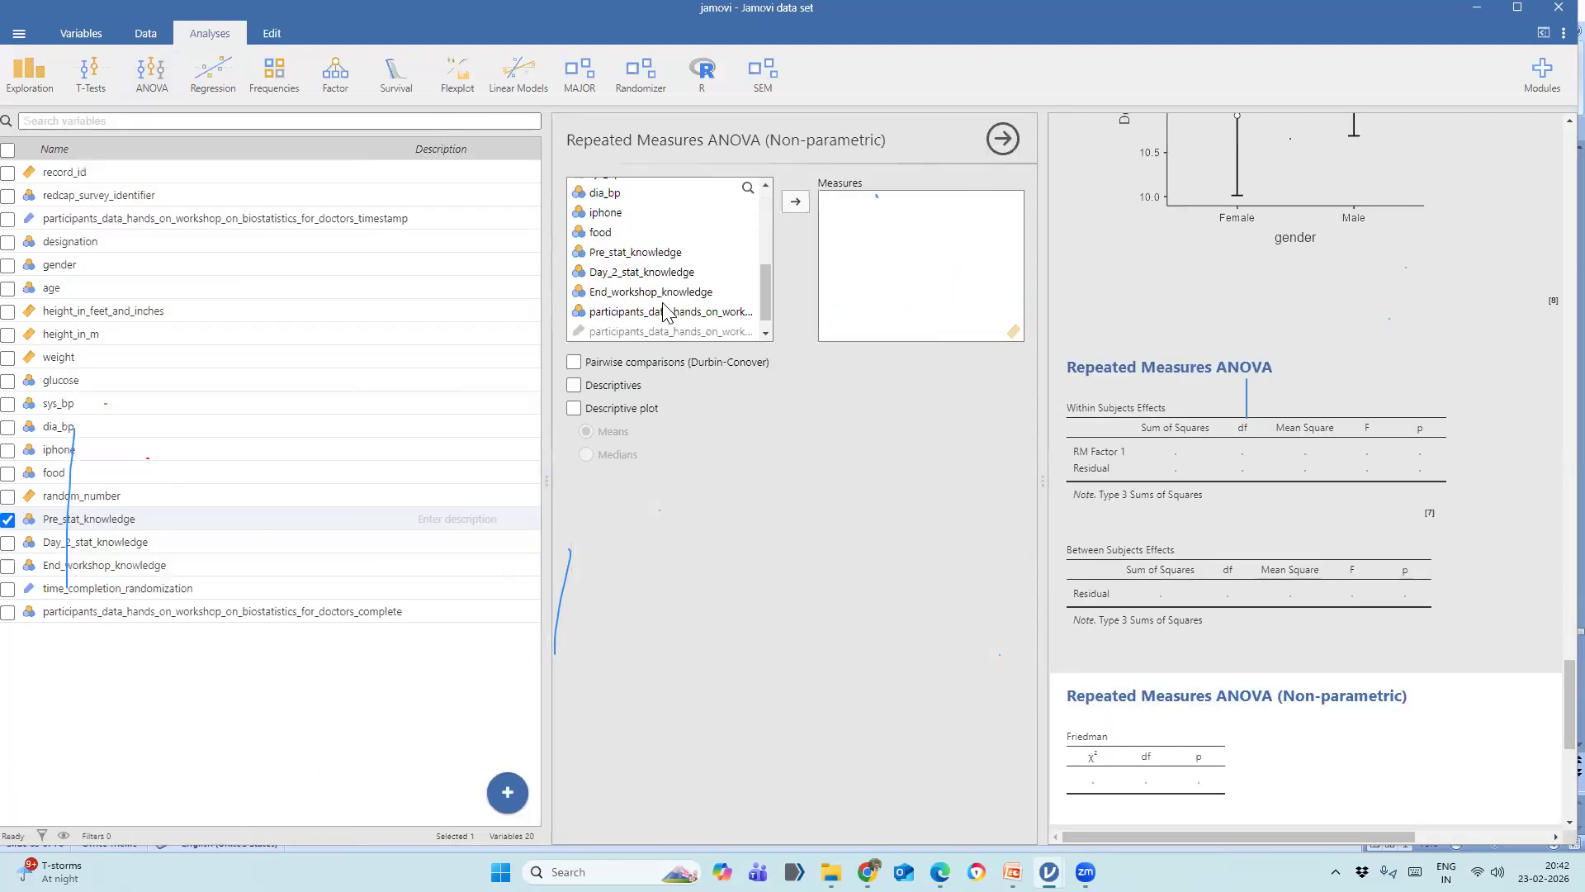
pyautogui.click(659, 235)
pyautogui.click(795, 202)
pyautogui.click(795, 201)
pyautogui.click(795, 202)
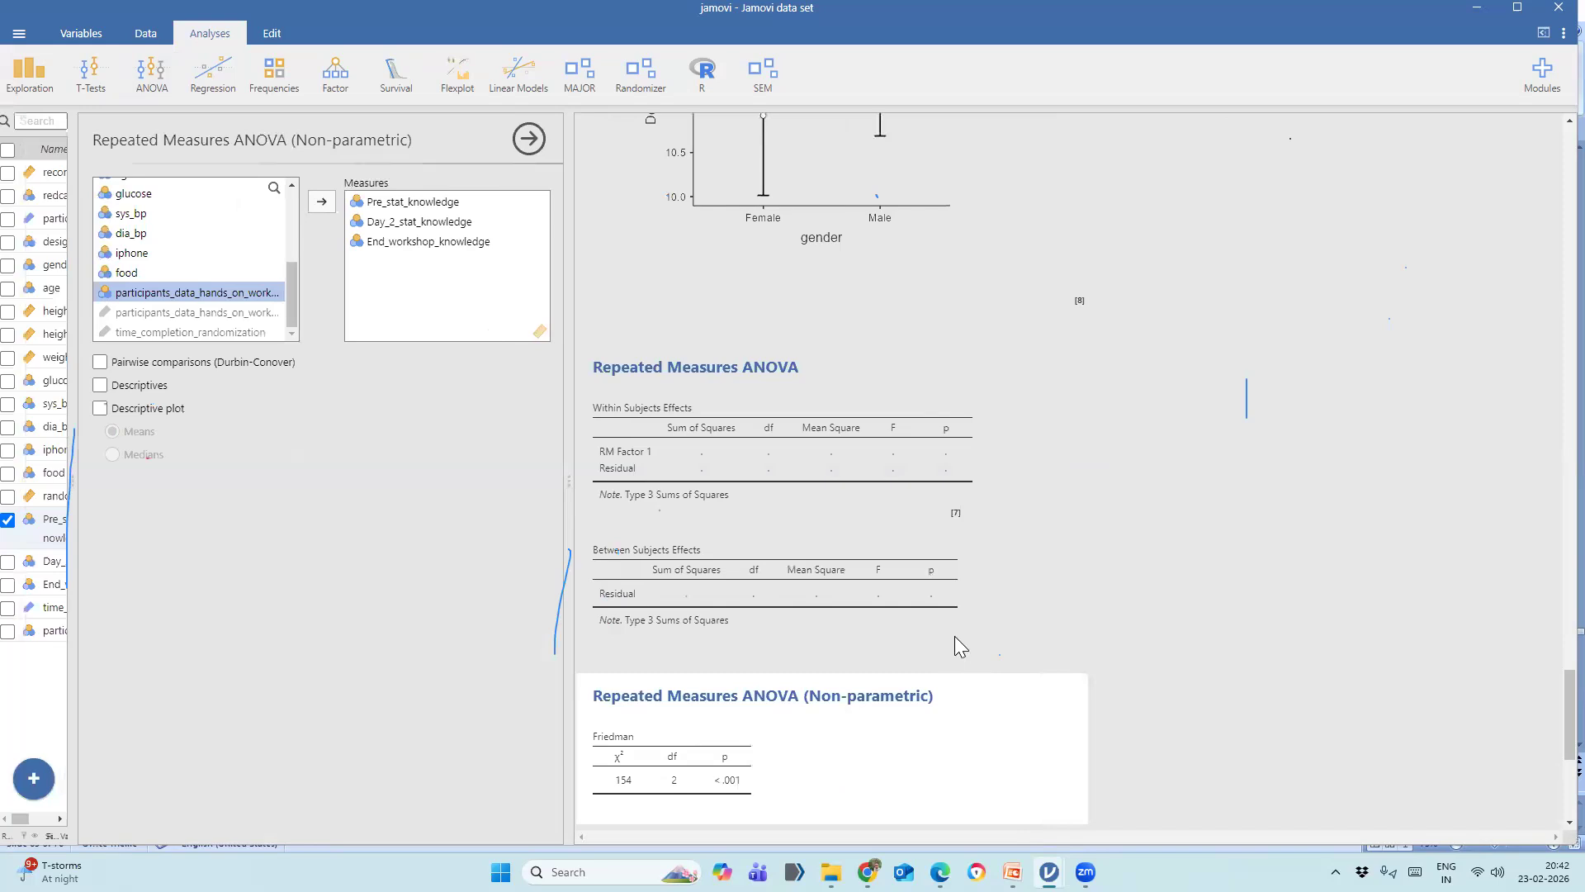
# Widen the variable list, start another parametric Repeated Measures ANOVA and add Level 3 to RM Factor 1.
pyautogui.scroll(4, 869, 596)
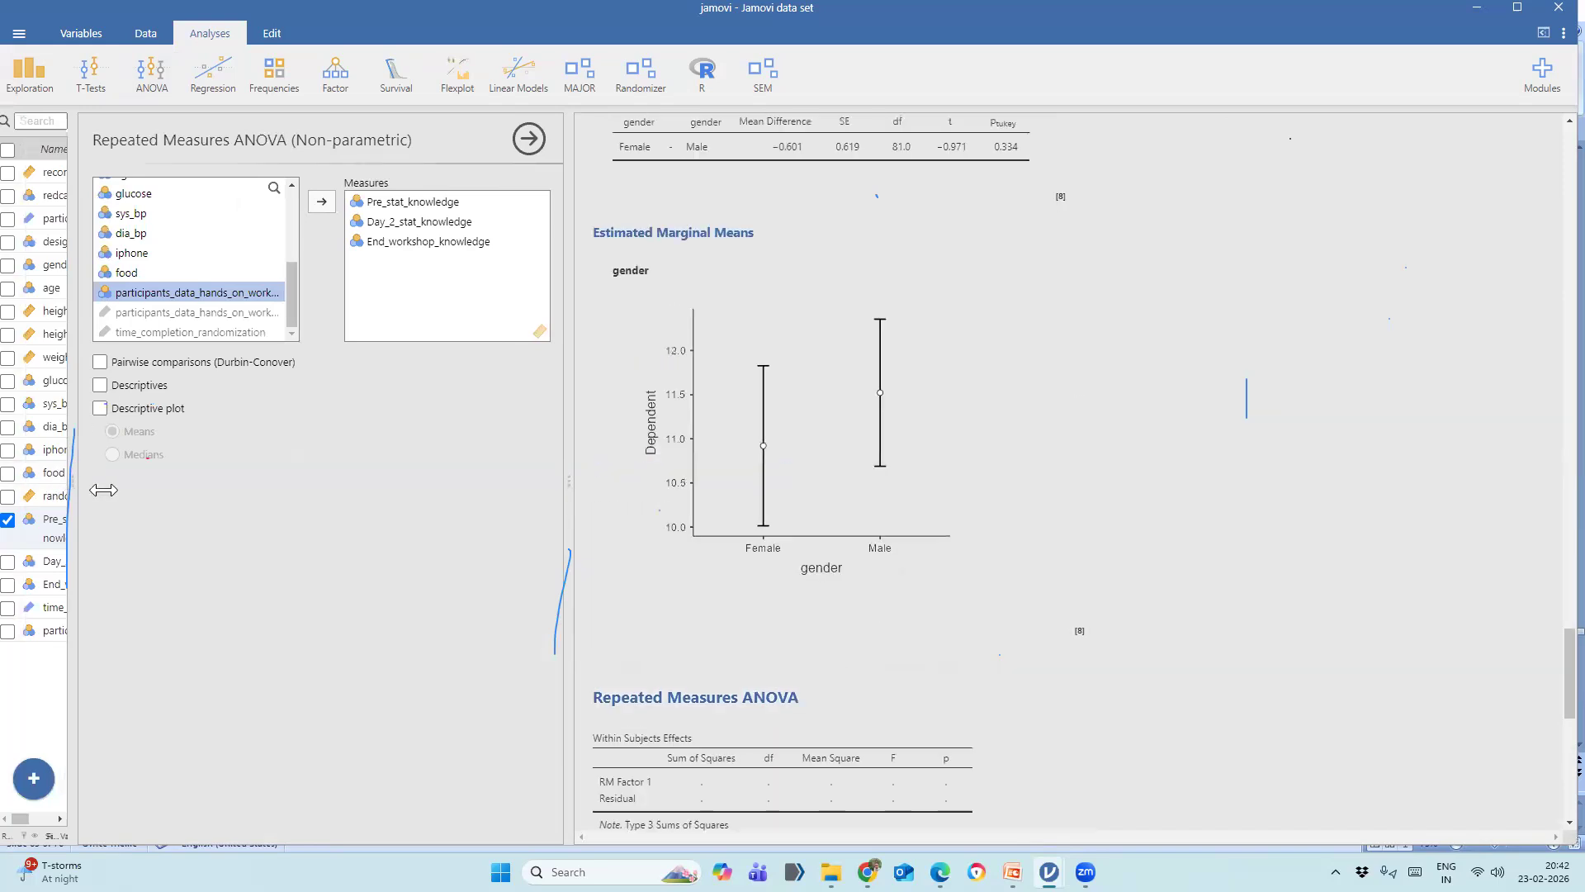
pyautogui.moveTo(78, 492); pyautogui.dragTo(312, 520)
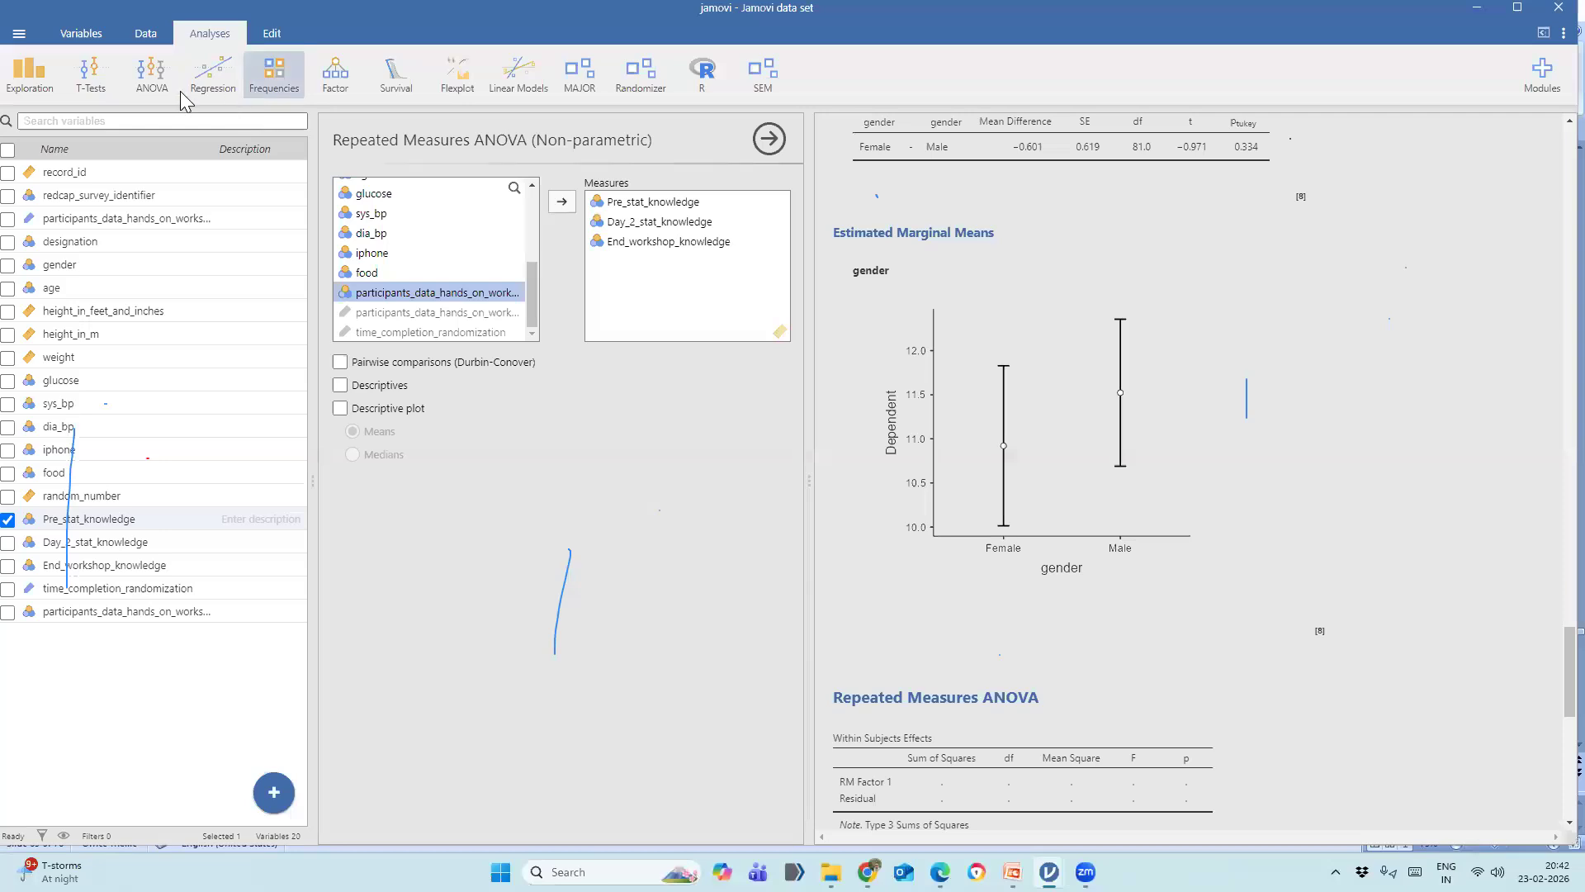
pyautogui.click(140, 87)
pyautogui.click(175, 164)
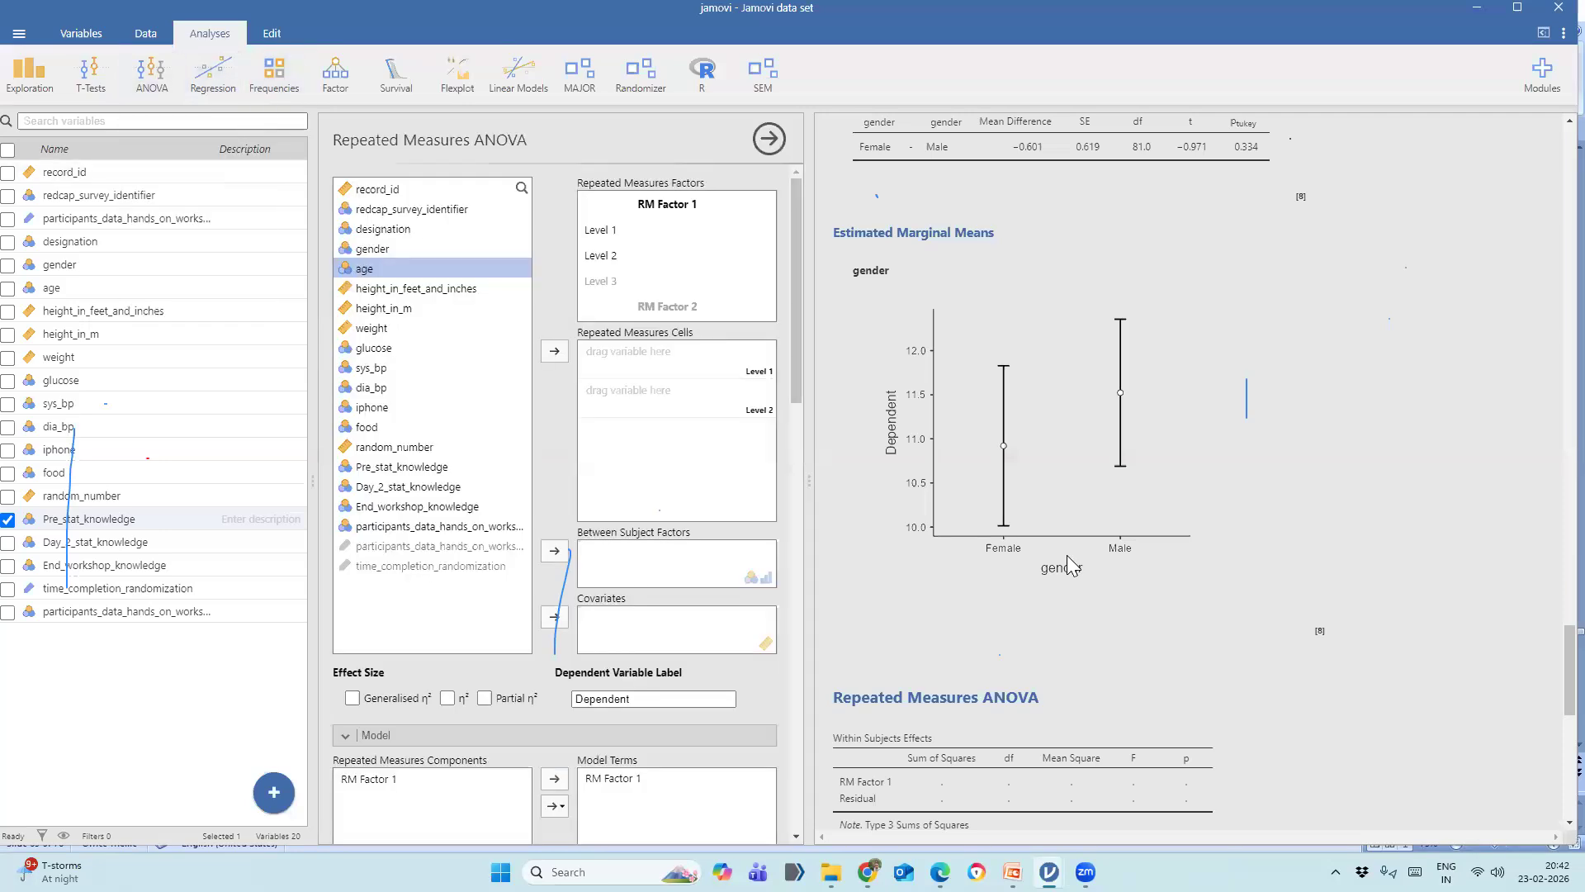
pyautogui.click(621, 281)
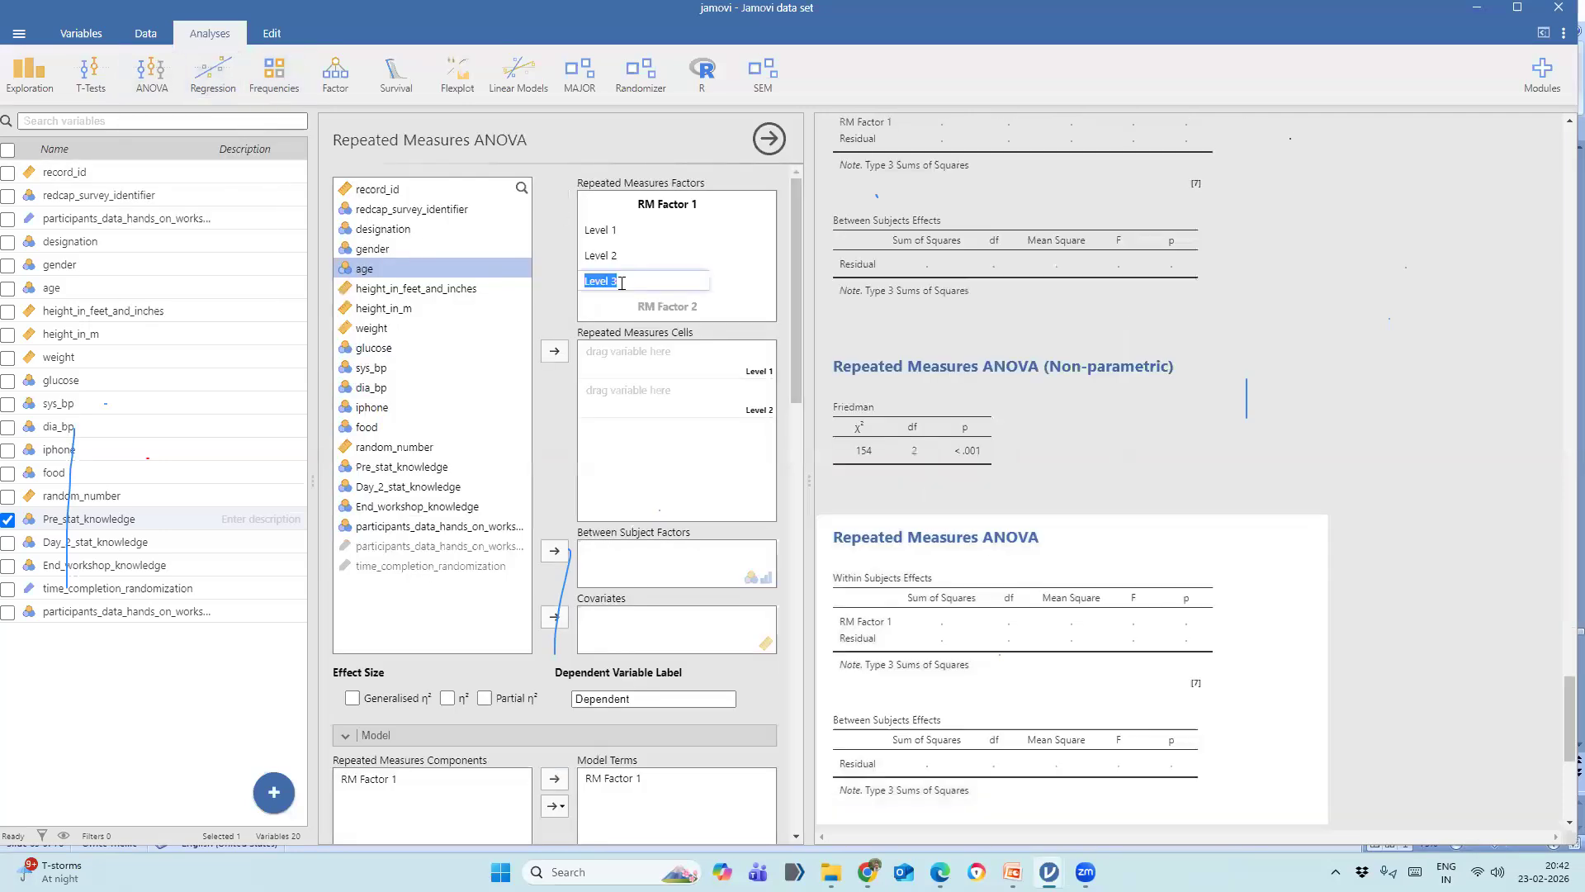
pyautogui.press('Return')
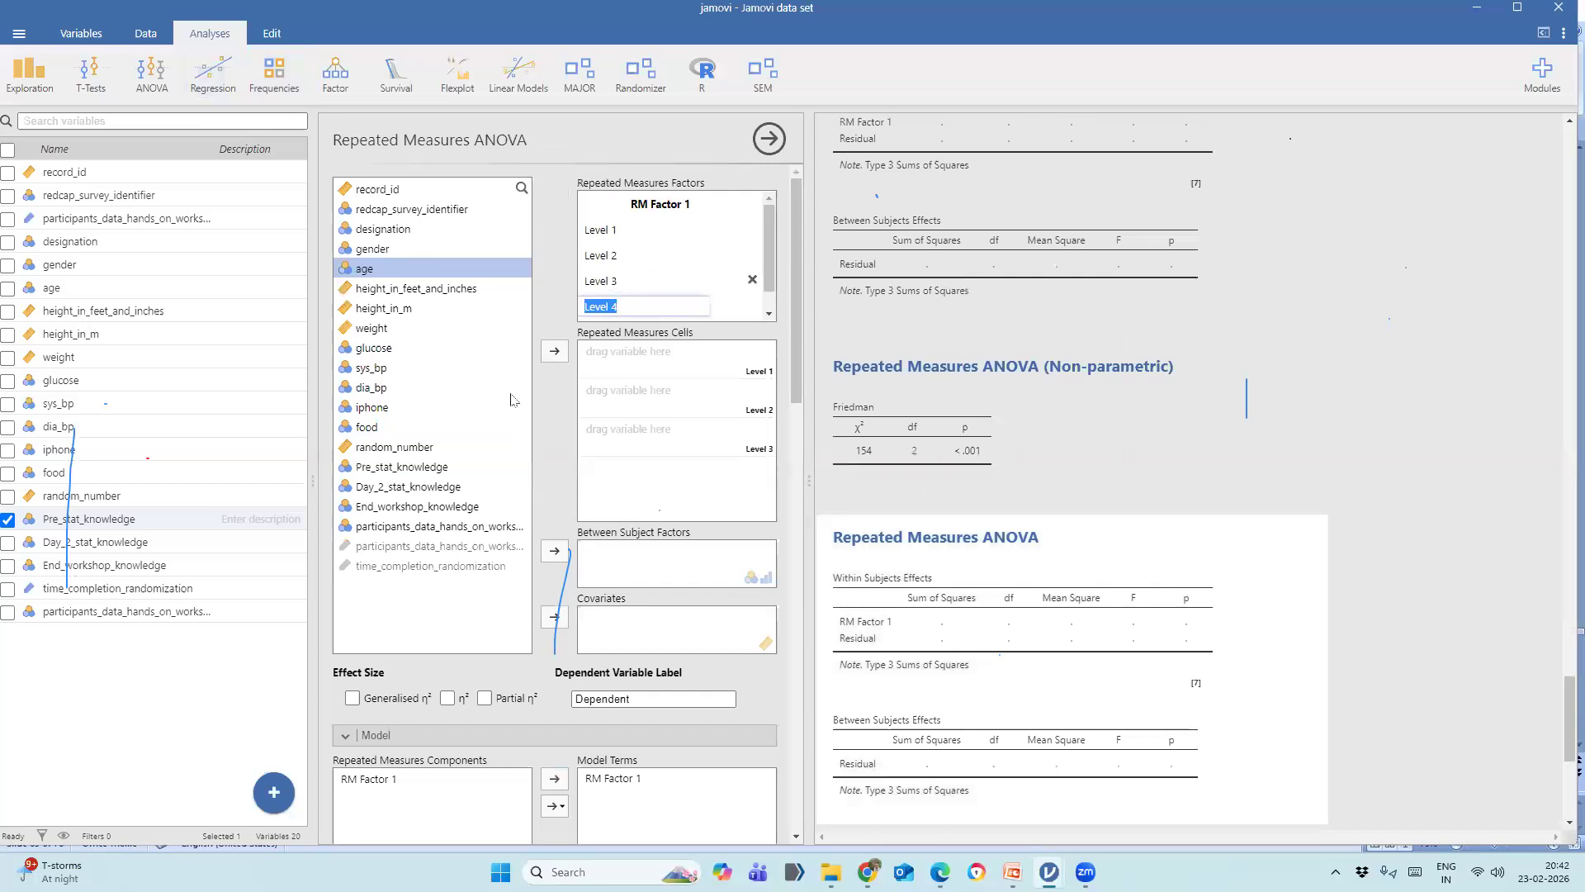
# Assign Pre_stat_knowledge, Day_2_stat_knowledge and End_workshop_knowledge to Levels 1 to 3 of the Repeated Measures ANOVA and widen the results area.
pyautogui.click(622, 359)
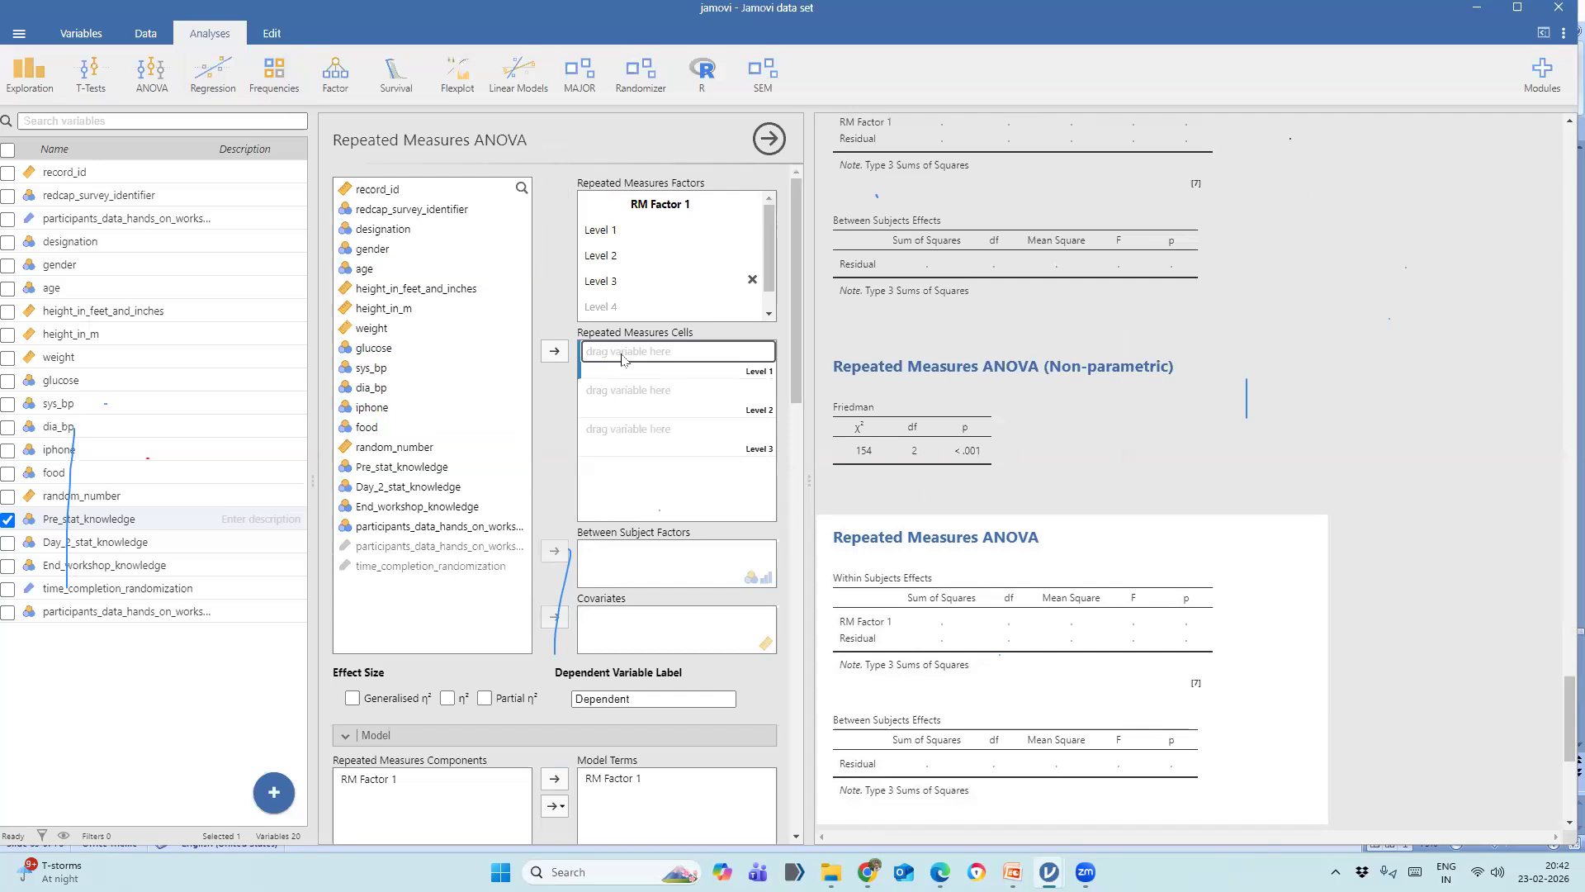
pyautogui.click(397, 468)
pyautogui.click(556, 352)
pyautogui.click(556, 352)
pyautogui.click(555, 352)
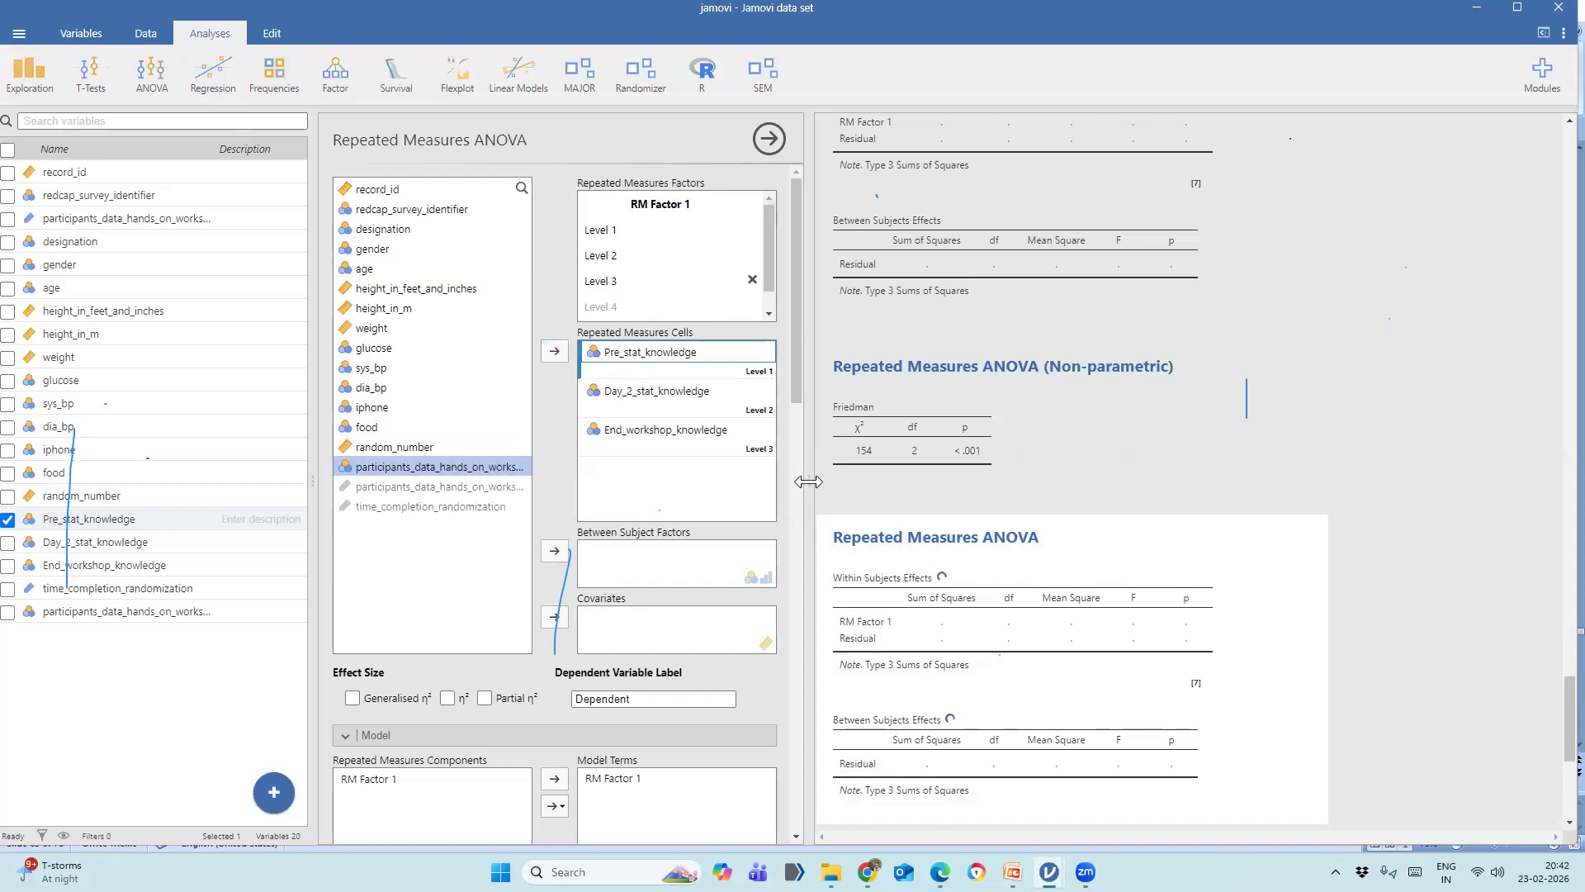
pyautogui.moveTo(809, 479); pyautogui.dragTo(587, 481)
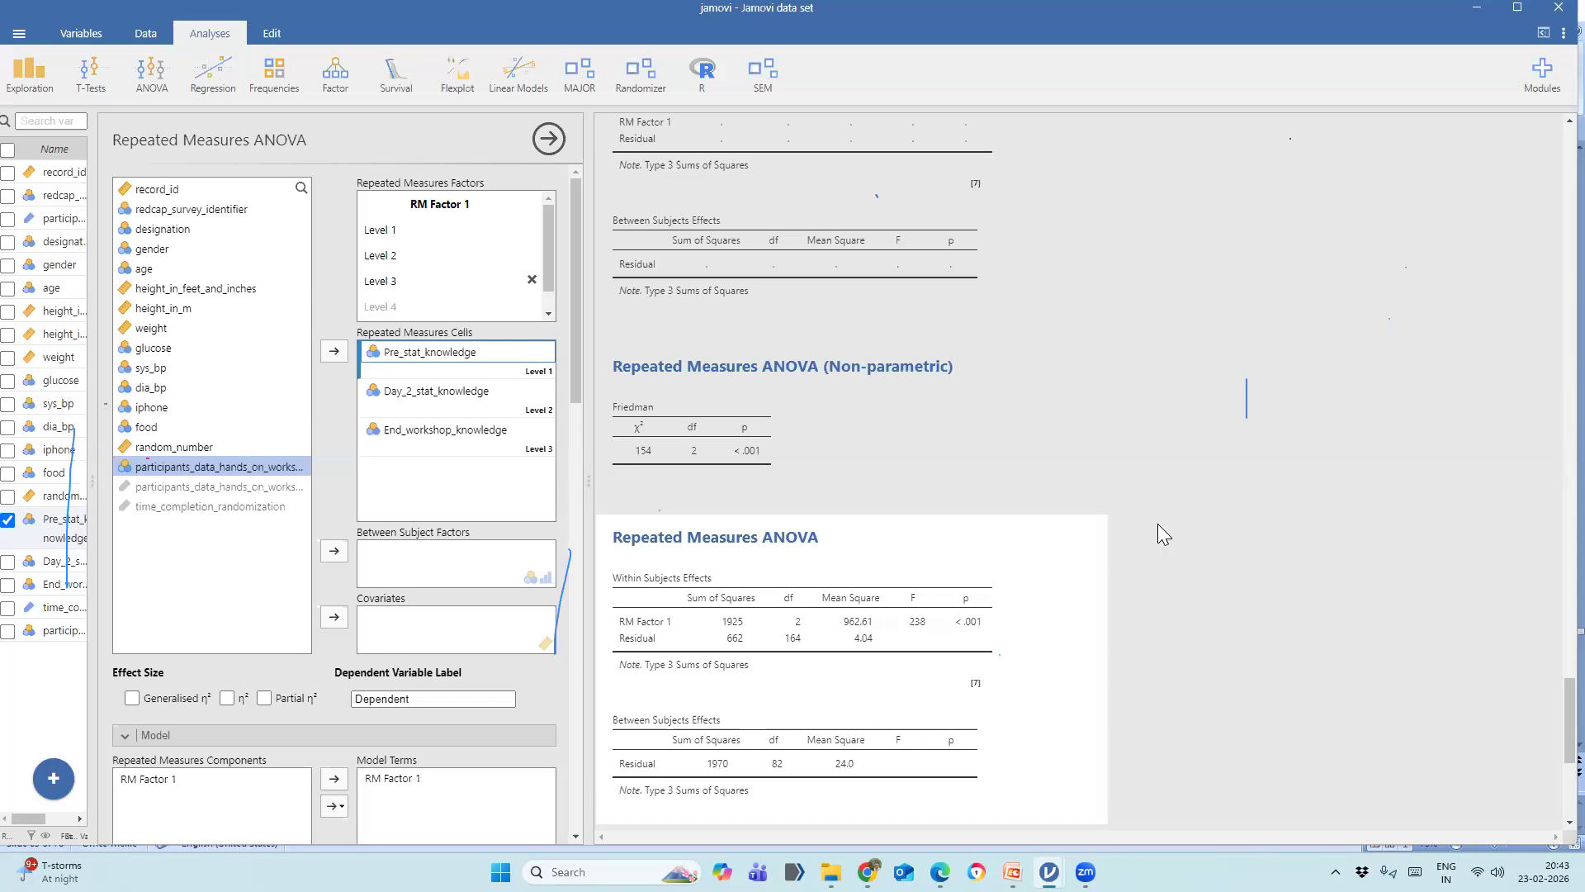
# Switch to PowerPoint and bring up the "2. Categorical vs Continuous" slide of the statistical test presentation.
pyautogui.hotkey('alt', 'Tab')
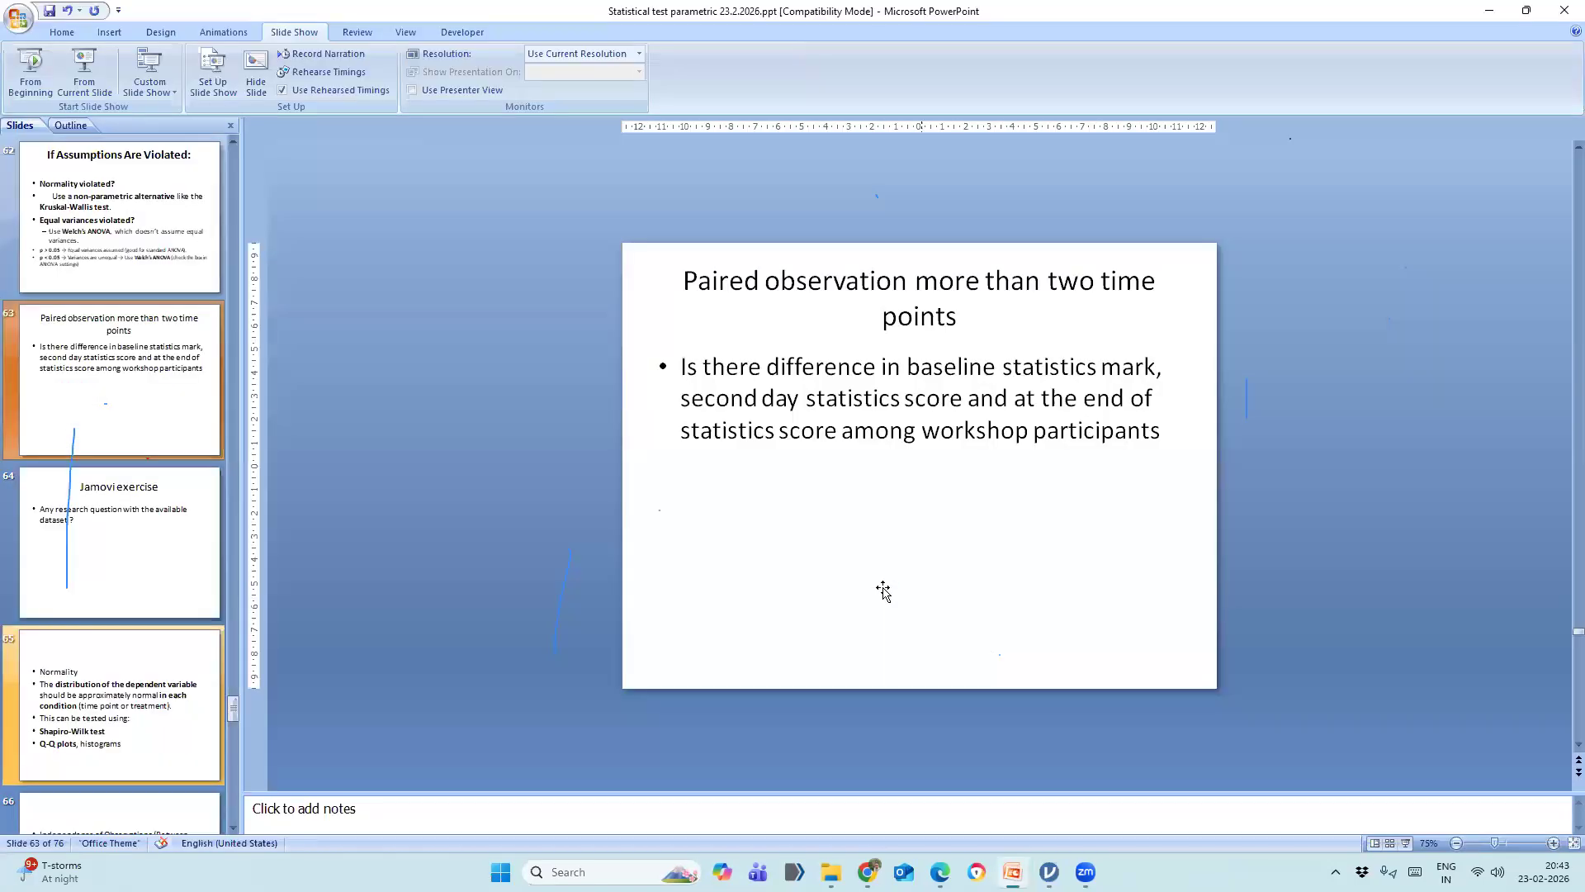
pyautogui.click(1486, 17)
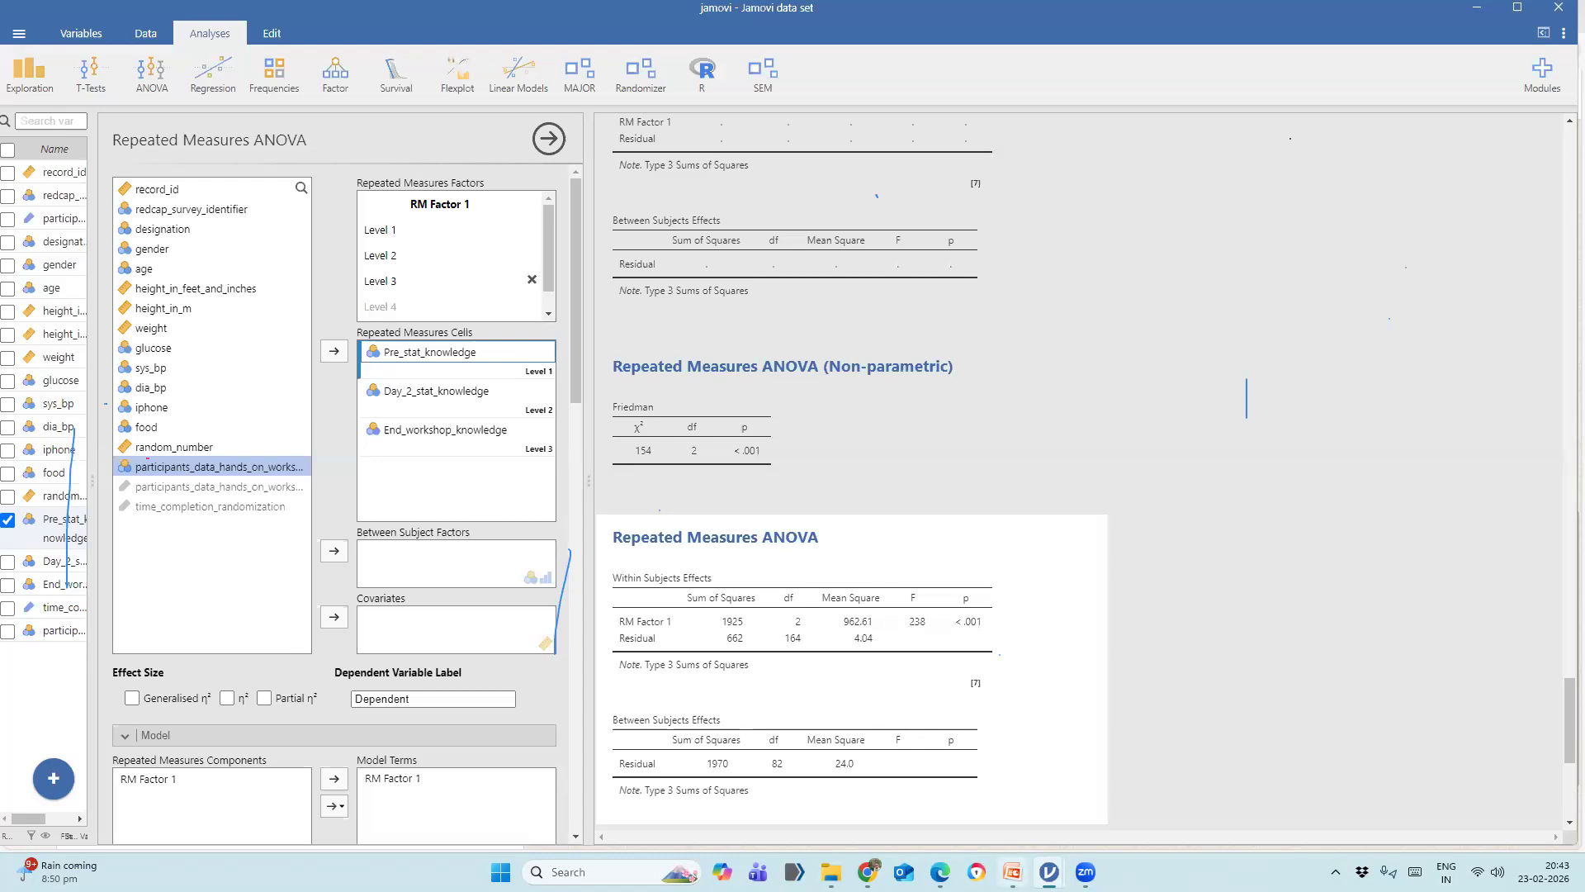
pyautogui.click(1012, 872)
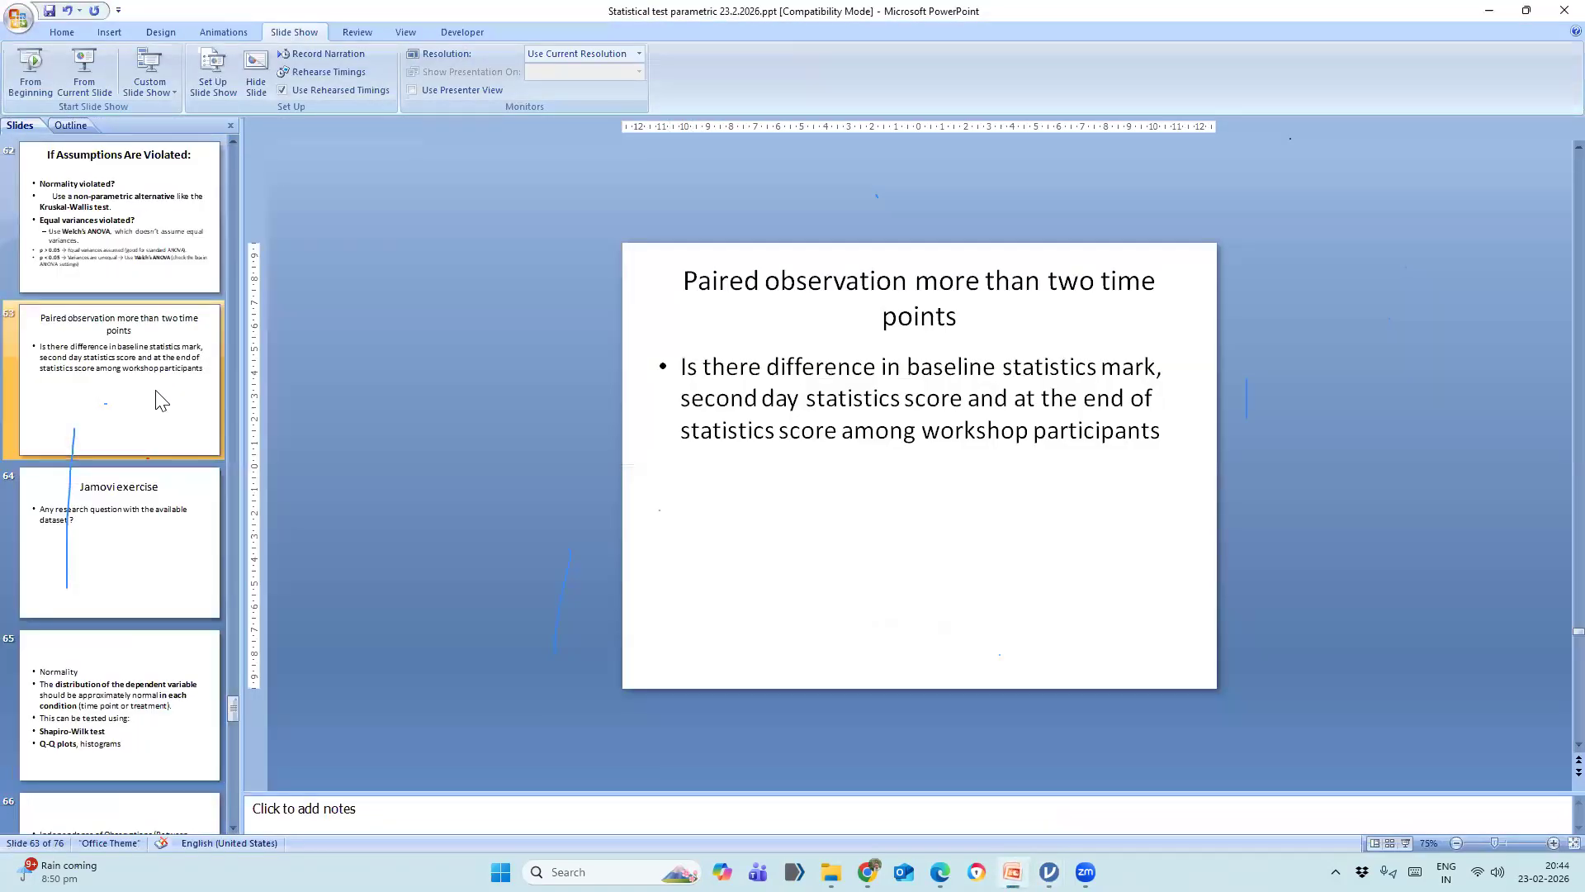
pyautogui.scroll(13, 161, 400)
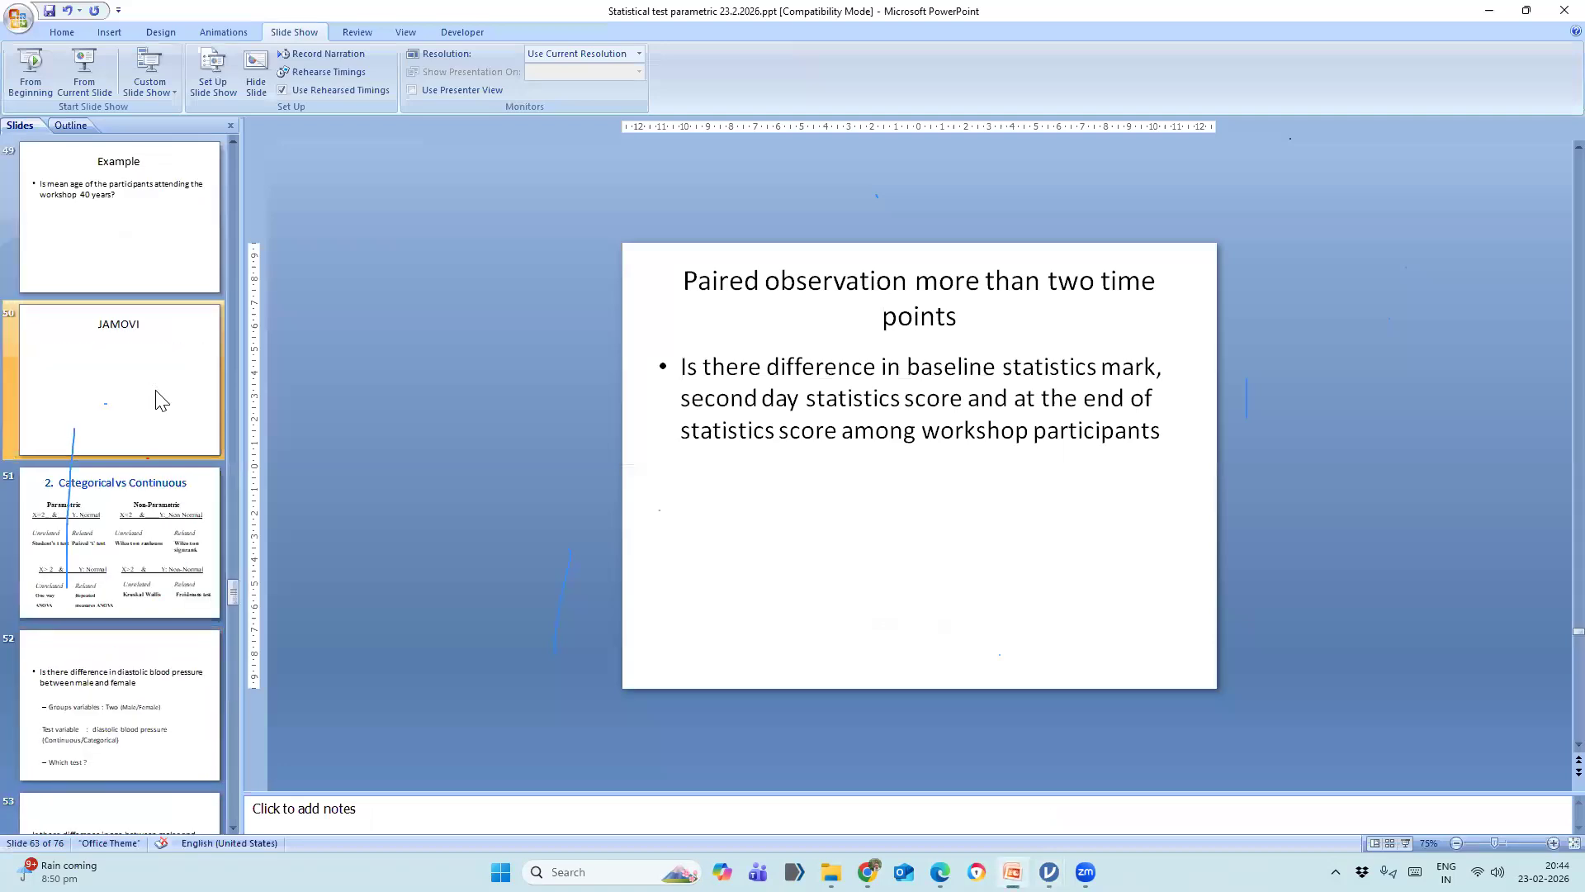
pyautogui.scroll(5, 161, 401)
pyautogui.scroll(6, 161, 400)
pyautogui.scroll(-7, 161, 400)
pyautogui.scroll(-5, 161, 404)
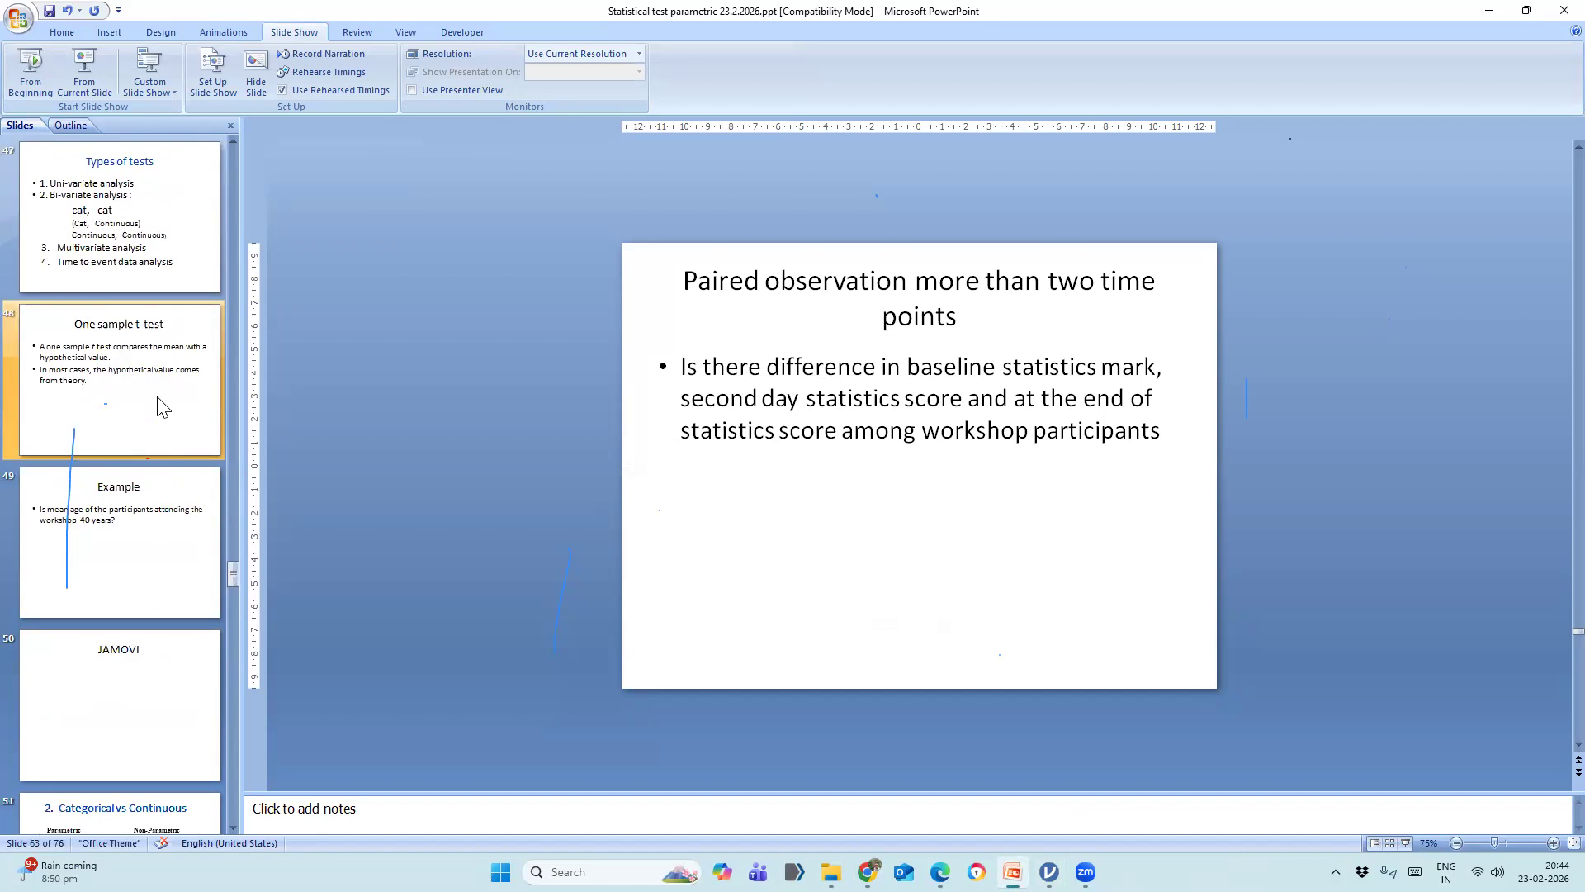
pyautogui.click(161, 405)
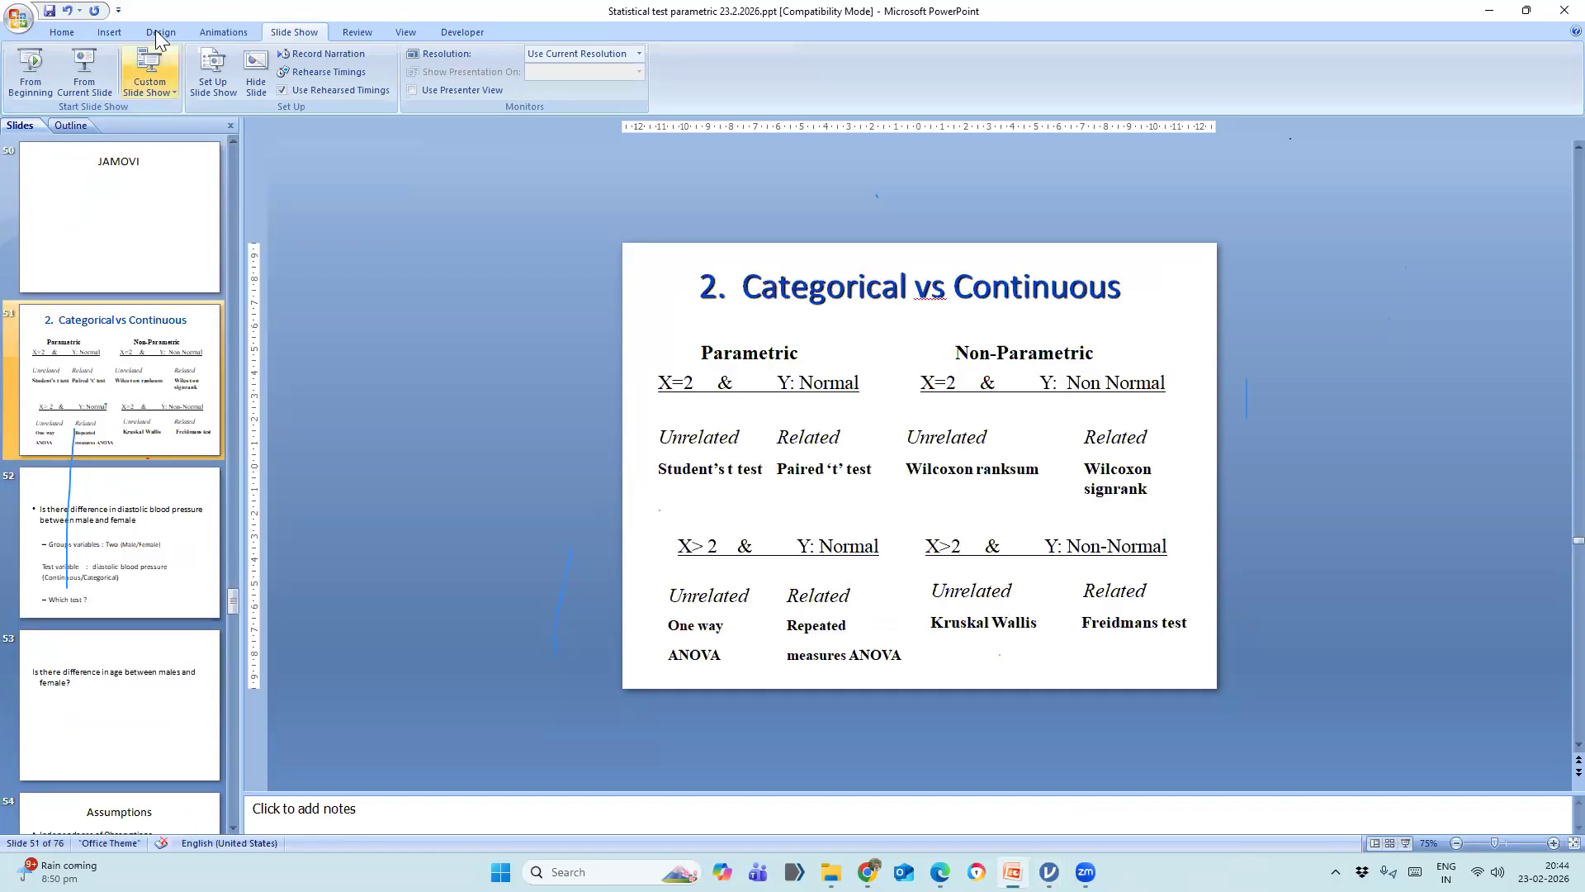
# Run the slide show from the beginning and advance to the "2. Categorical vs Continuous" slide.
pyautogui.click(48, 79)
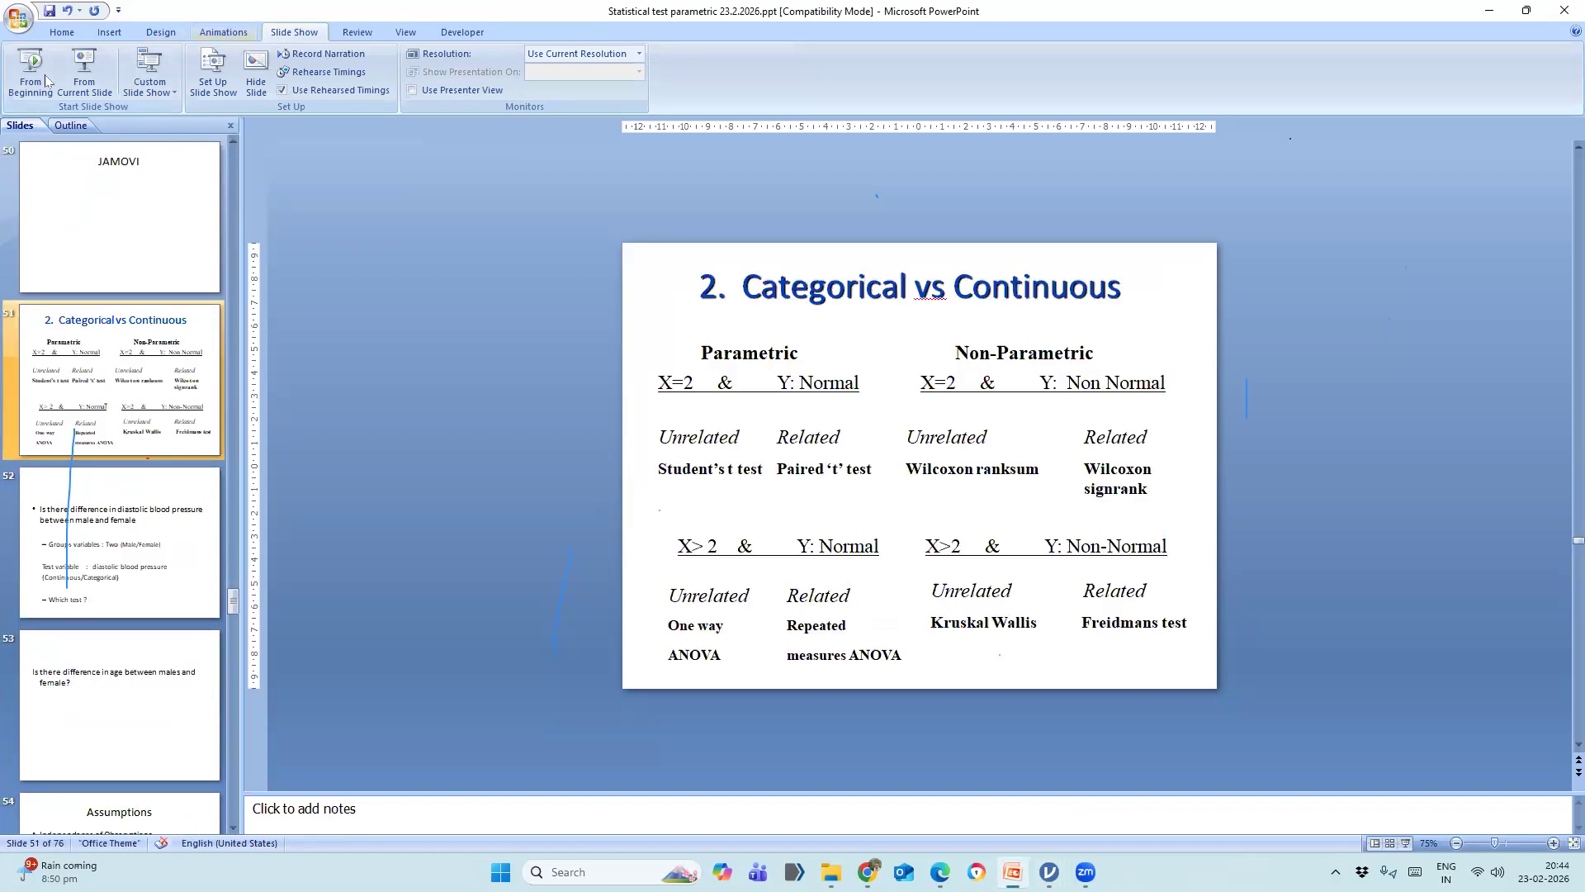
pyautogui.scroll(-10, 930, 439)
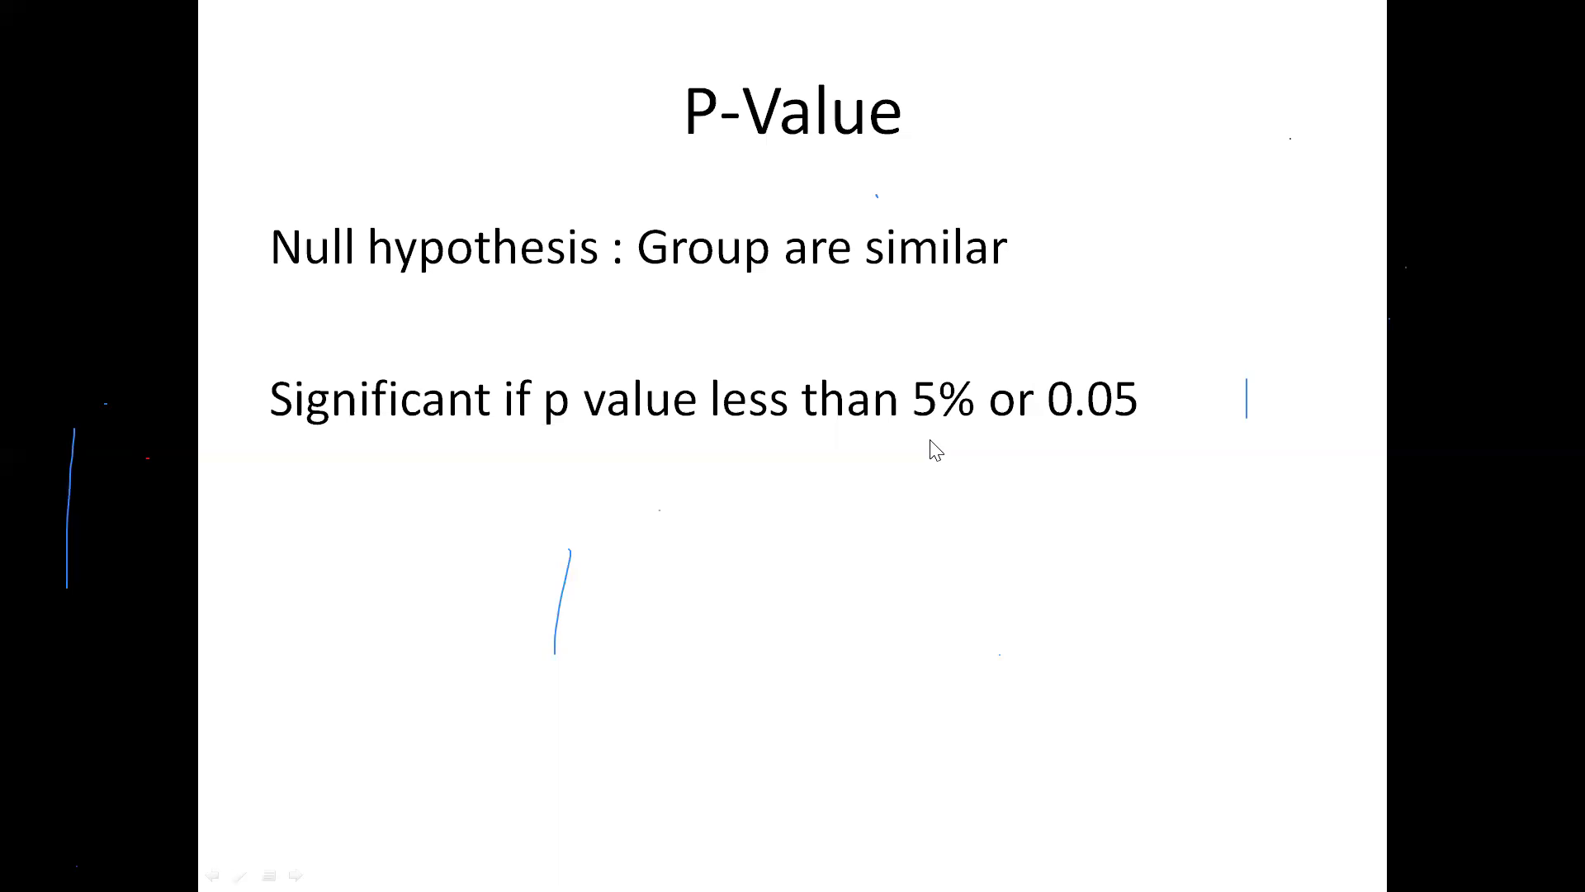
pyautogui.scroll(-3, 930, 439)
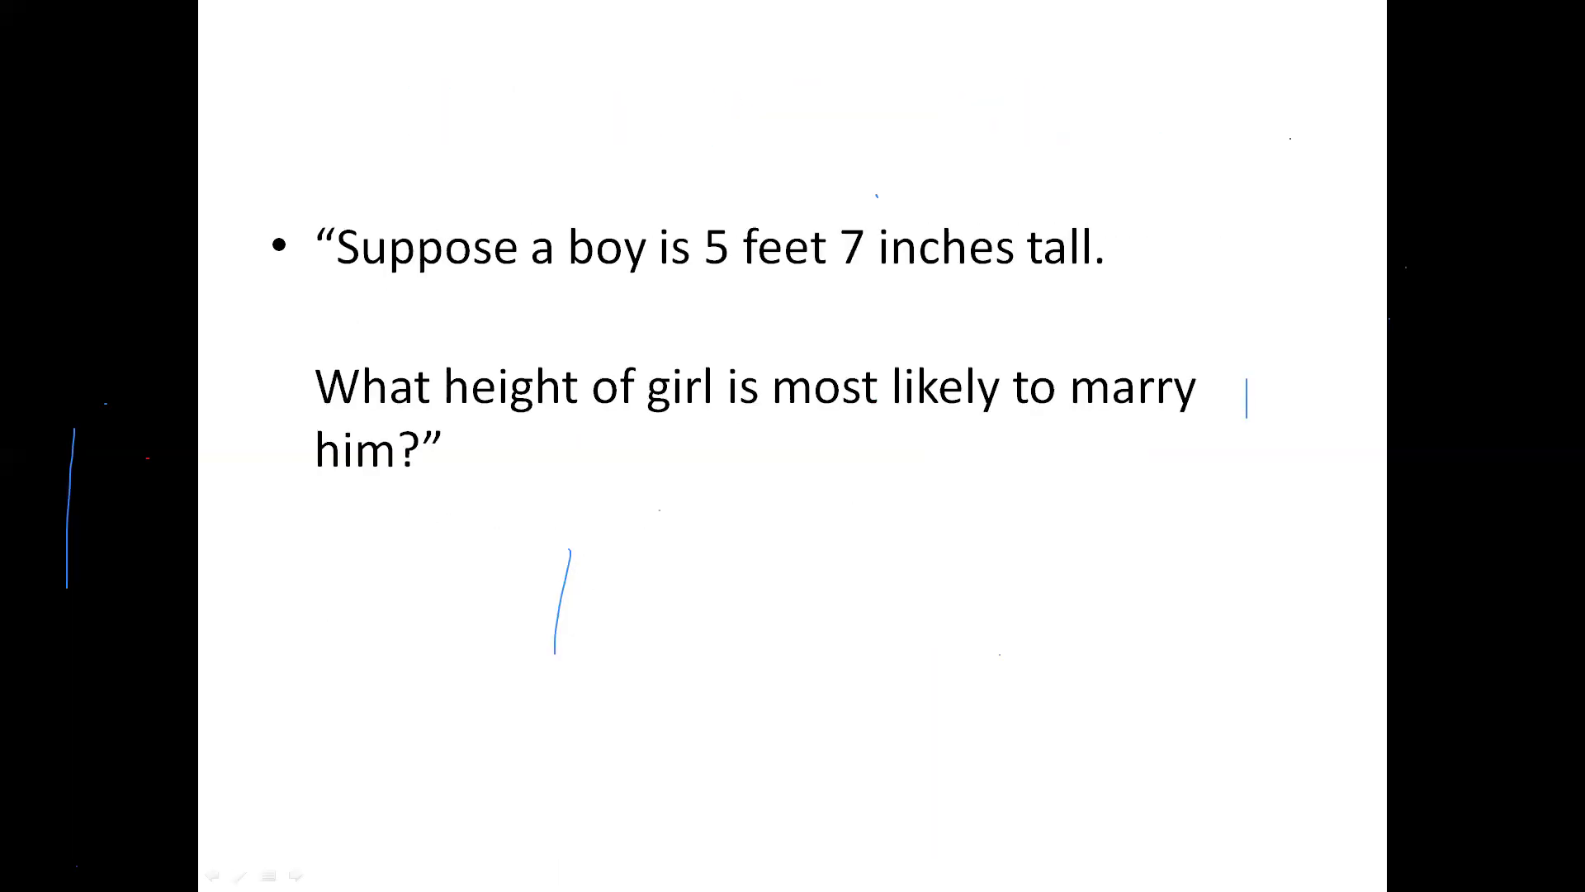
pyautogui.scroll(-4, 929, 440)
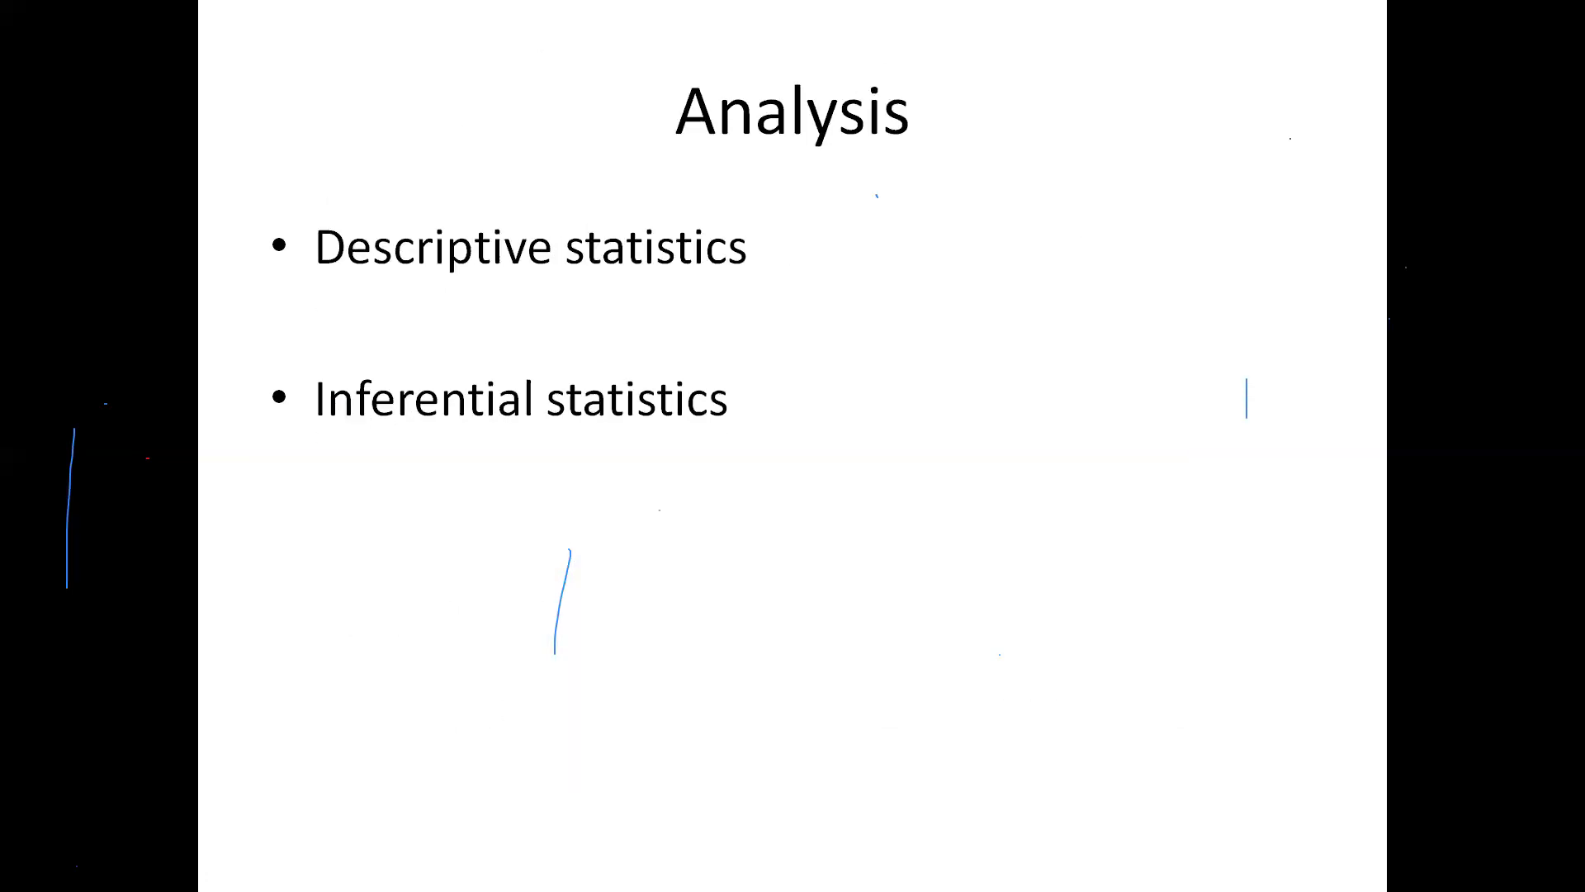
pyautogui.scroll(-4, 929, 440)
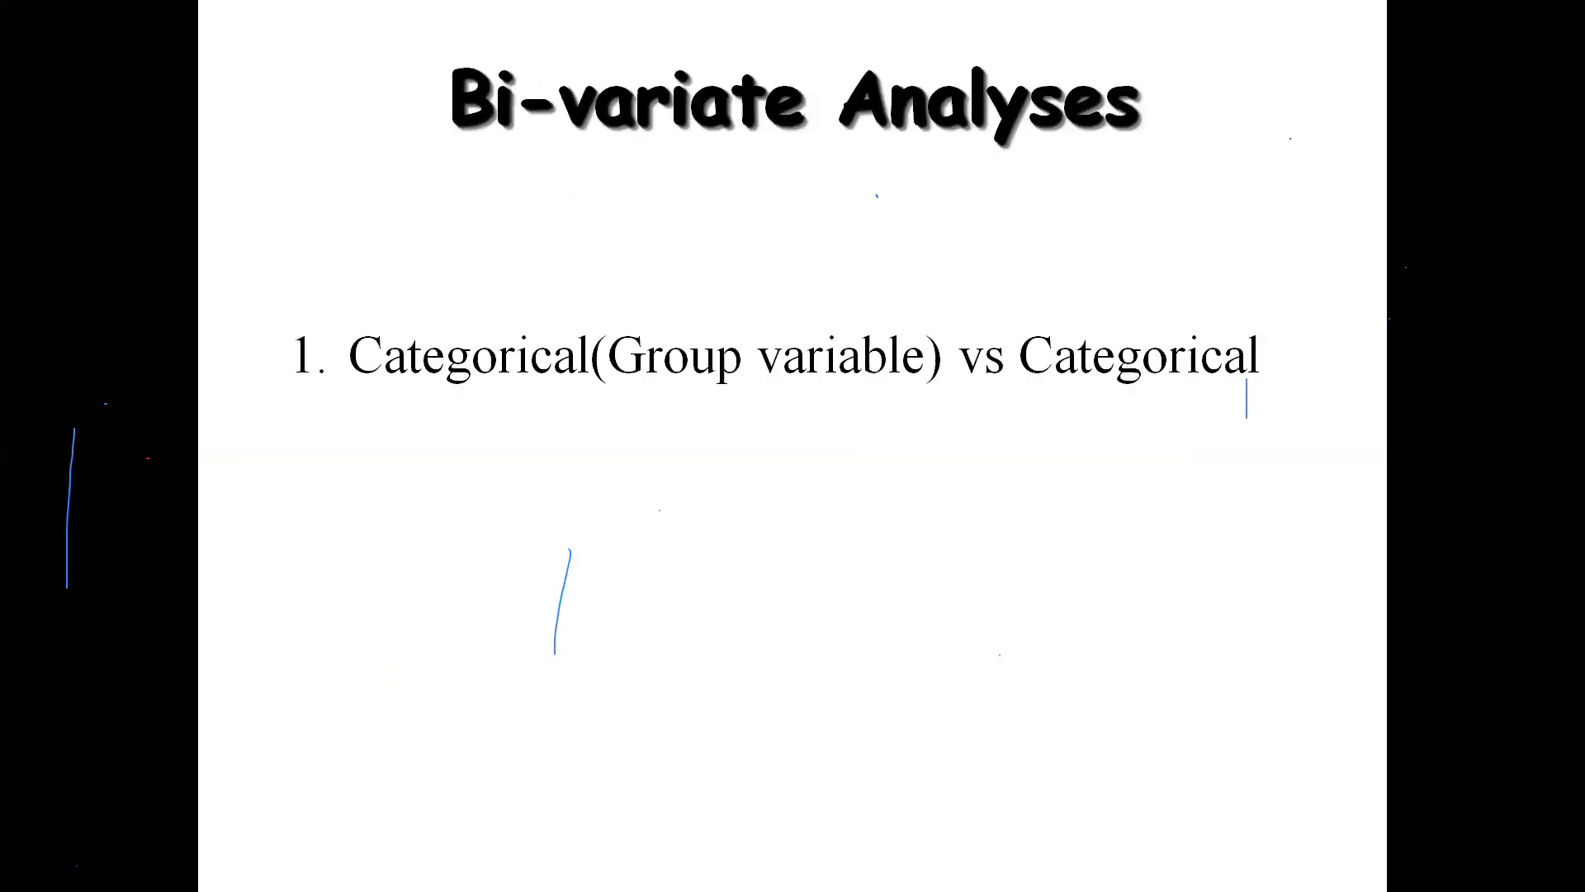
pyautogui.scroll(-5, 792, 446)
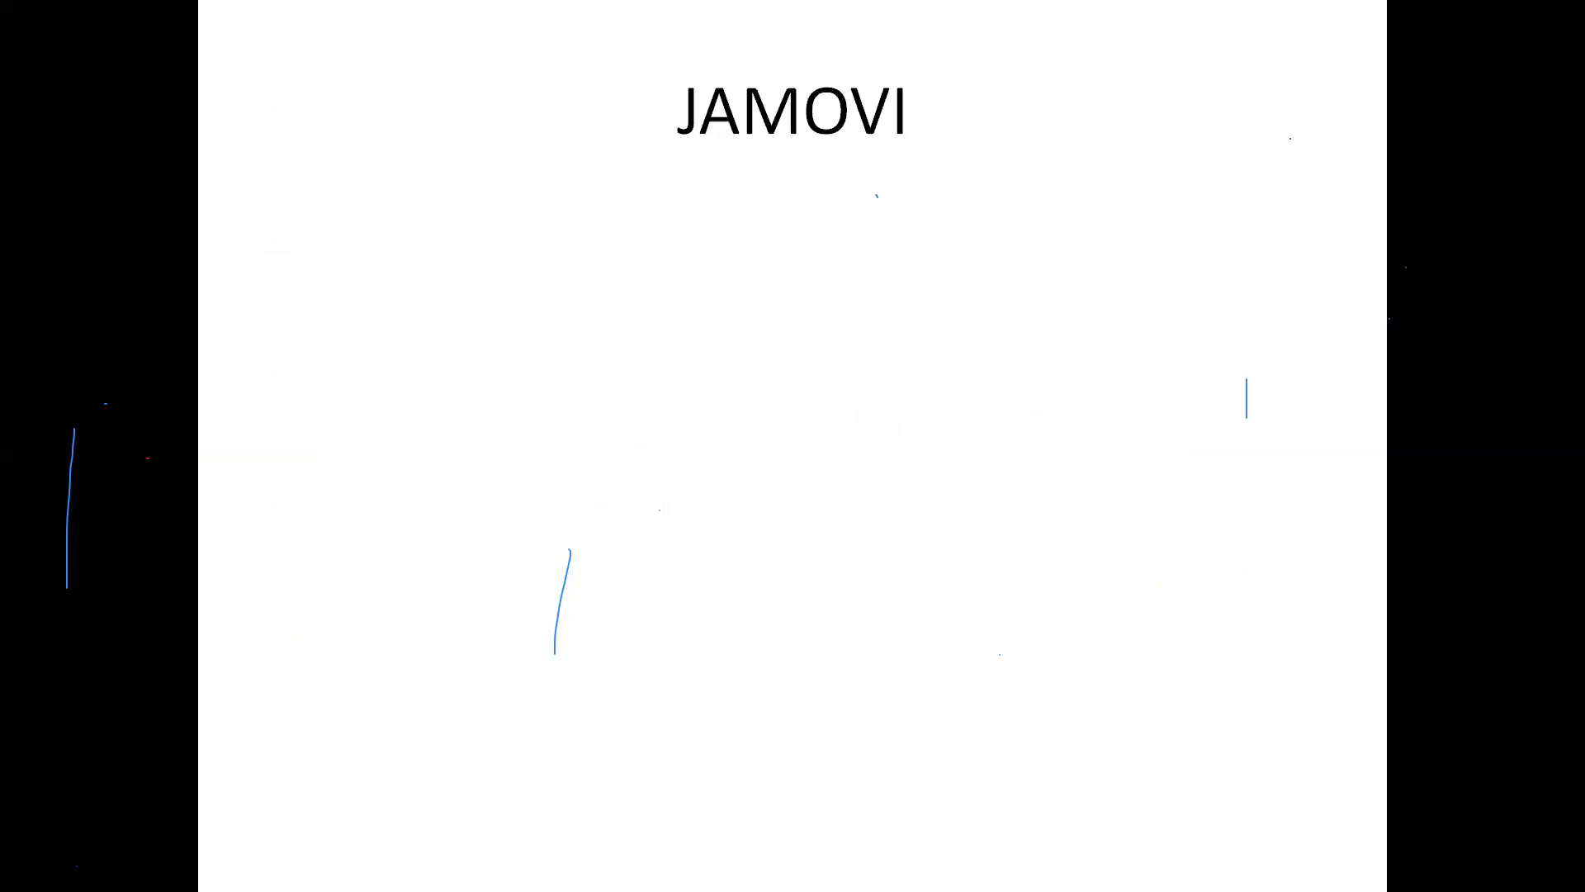
pyautogui.scroll(-6, 793, 446)
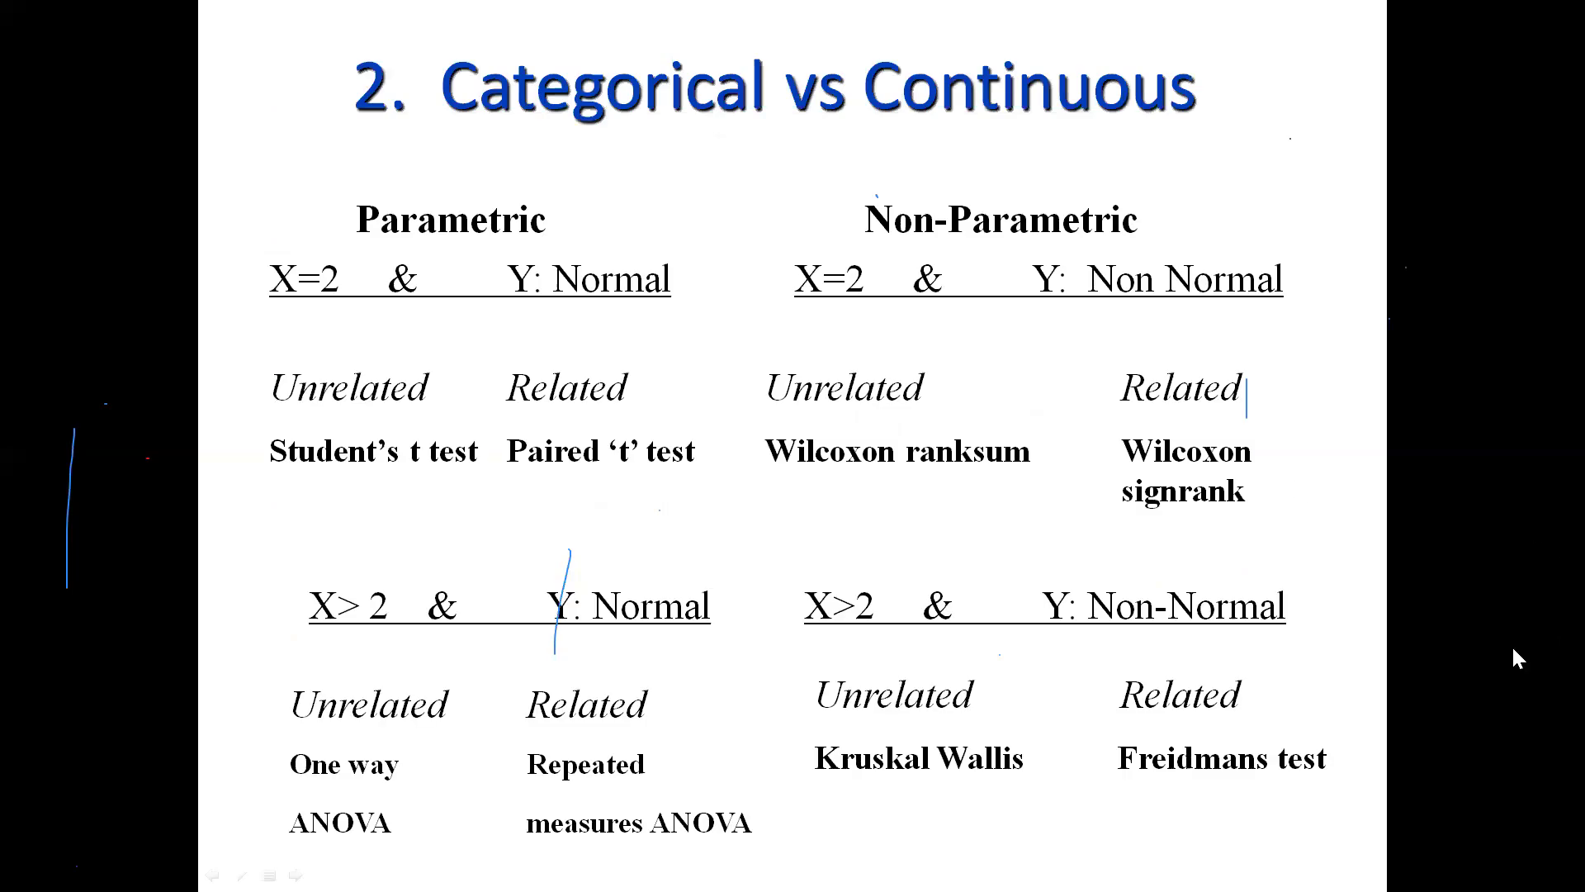
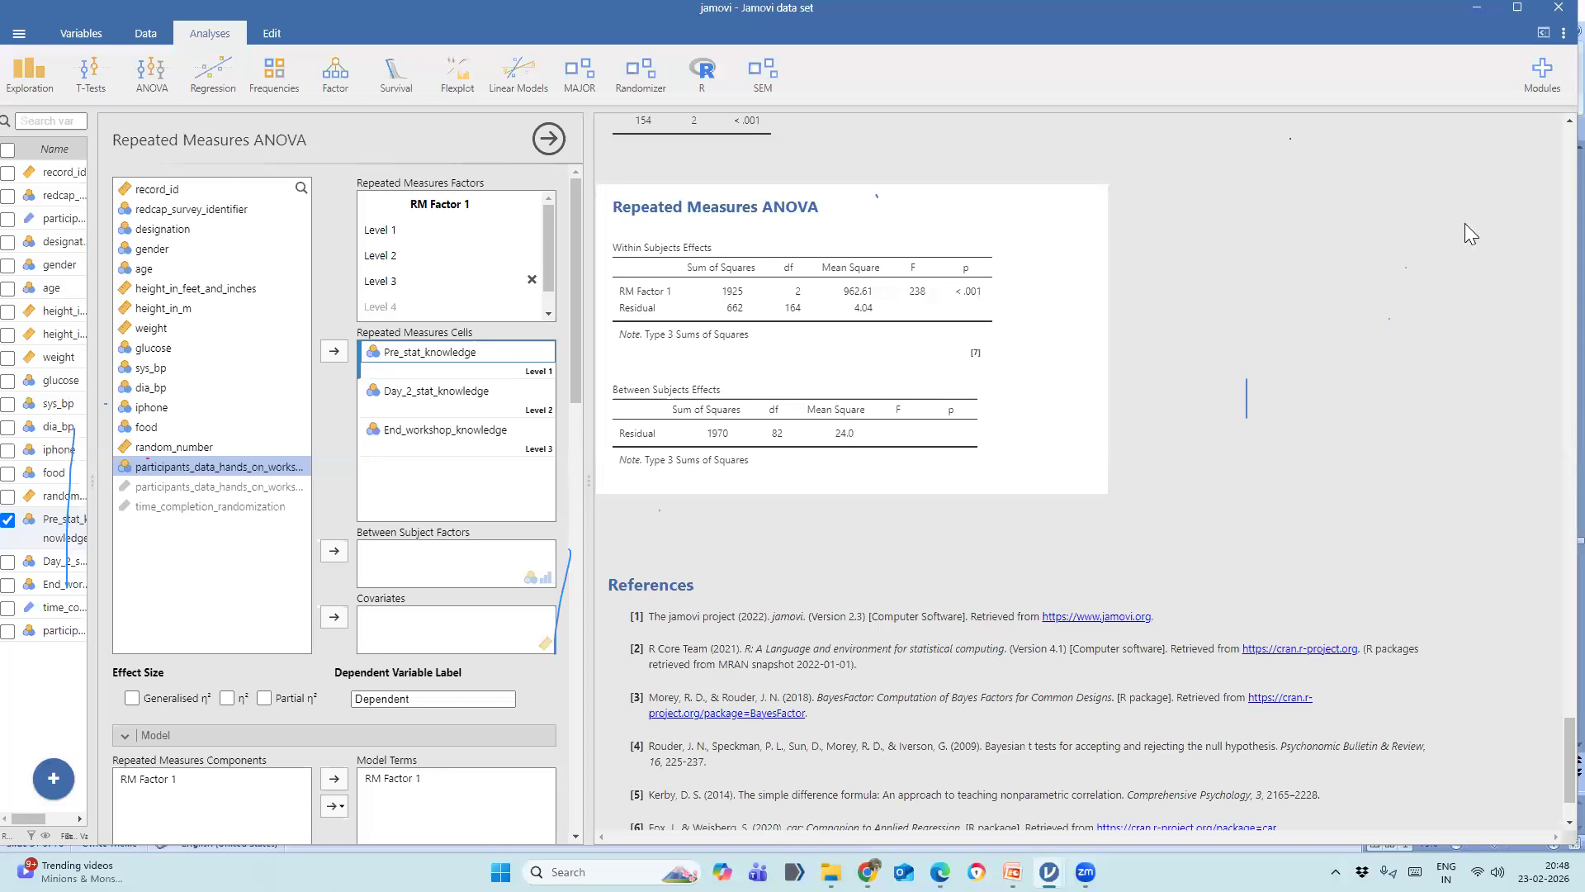
# Minimize the PowerPoint presentation and return to the jamovi window containing the Repeated Measures ANOVA.
pyautogui.click(1477, 8)
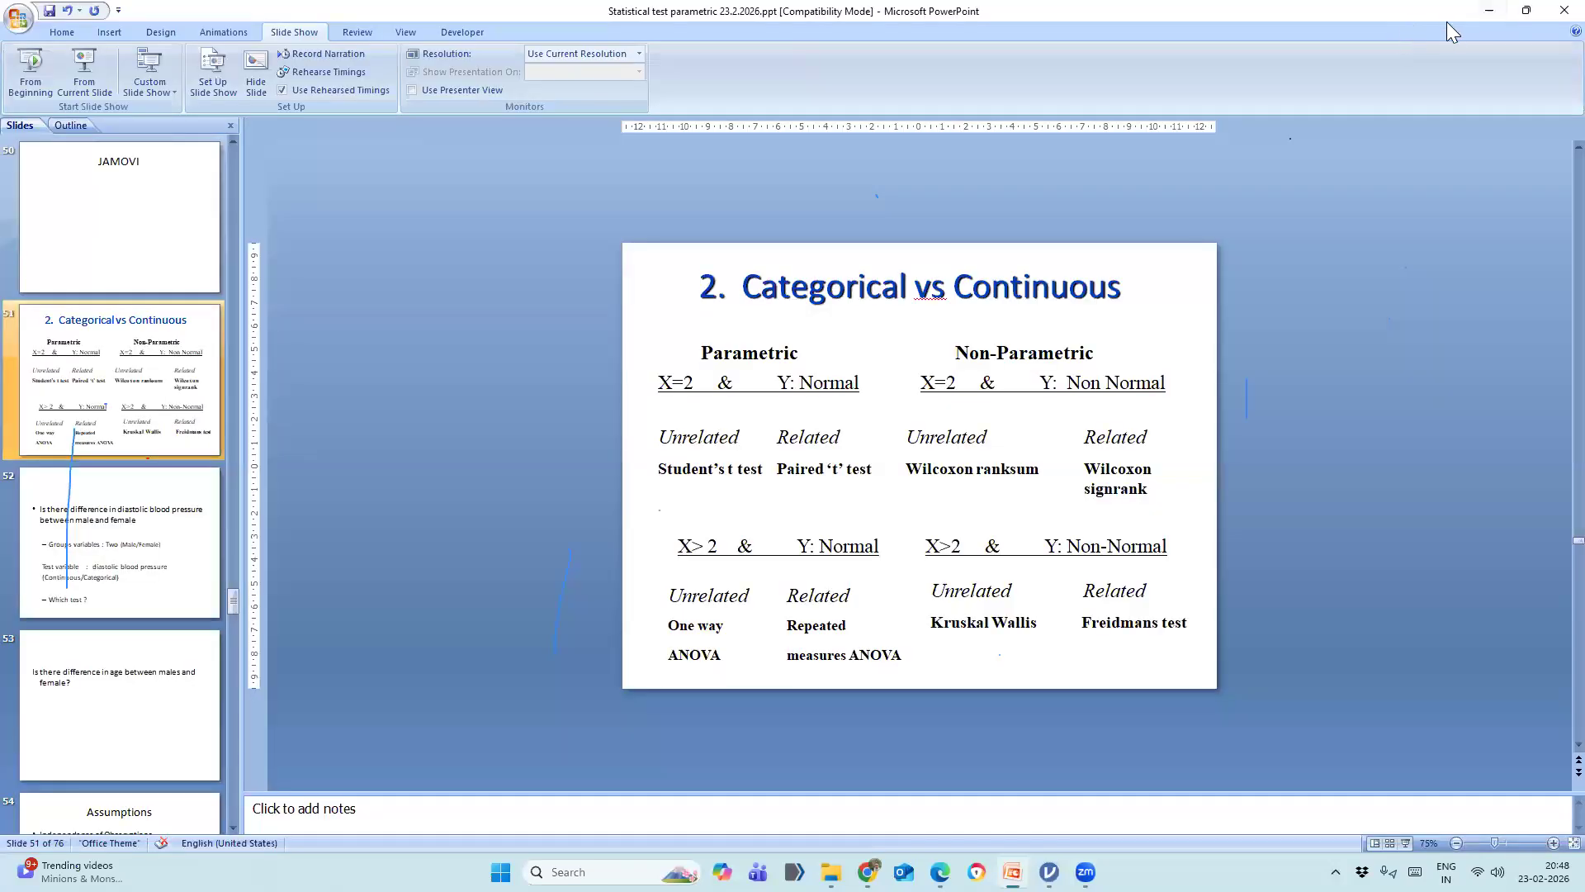
pyautogui.click(1487, 12)
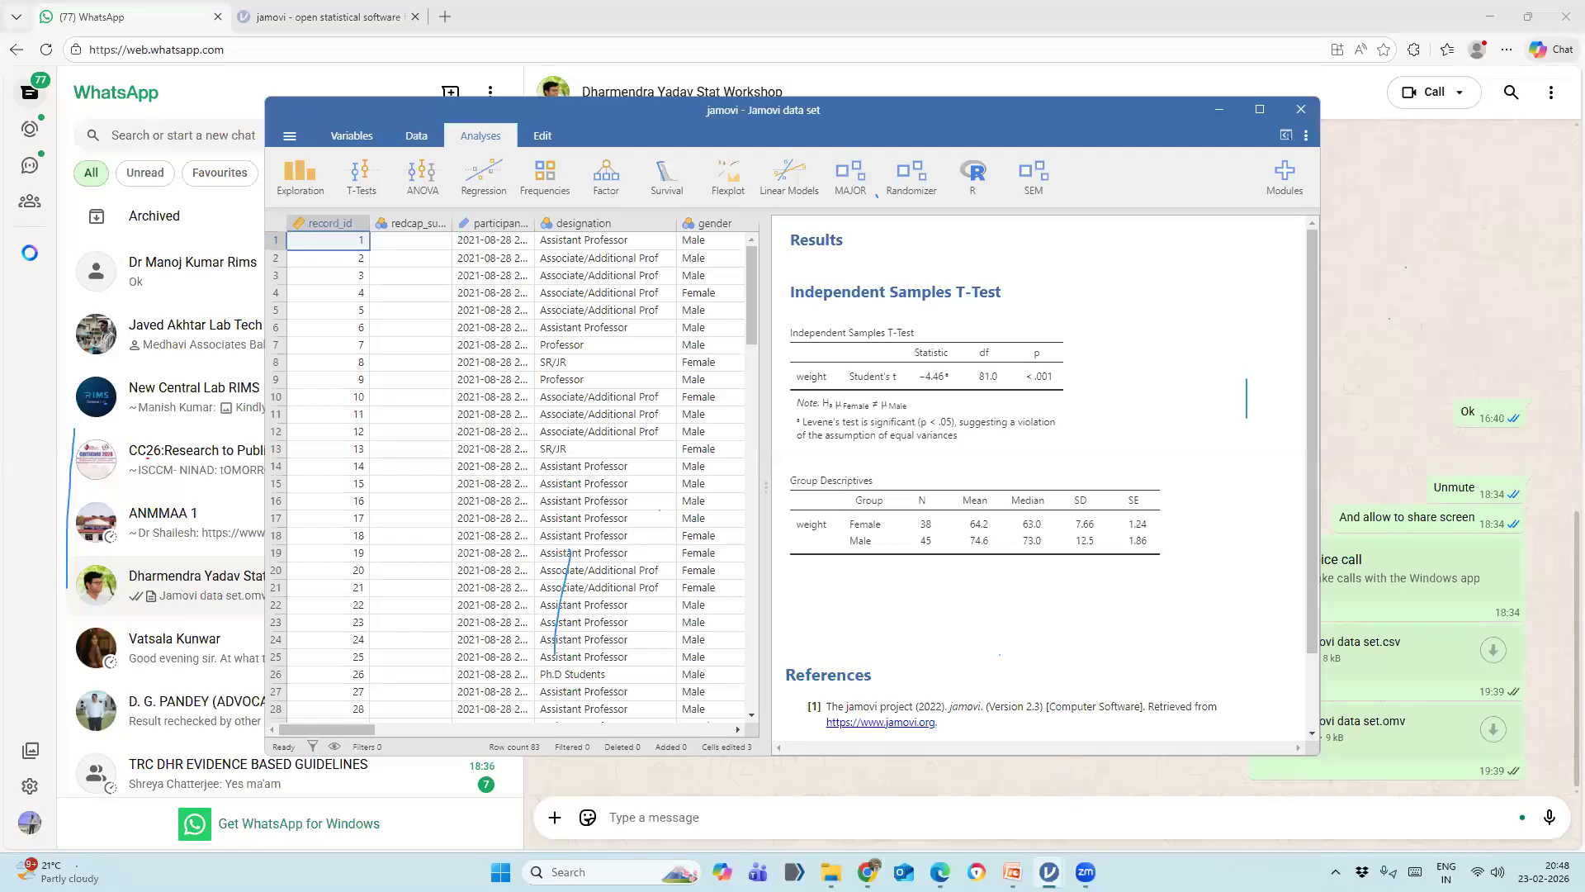
pyautogui.moveTo(1048, 872)
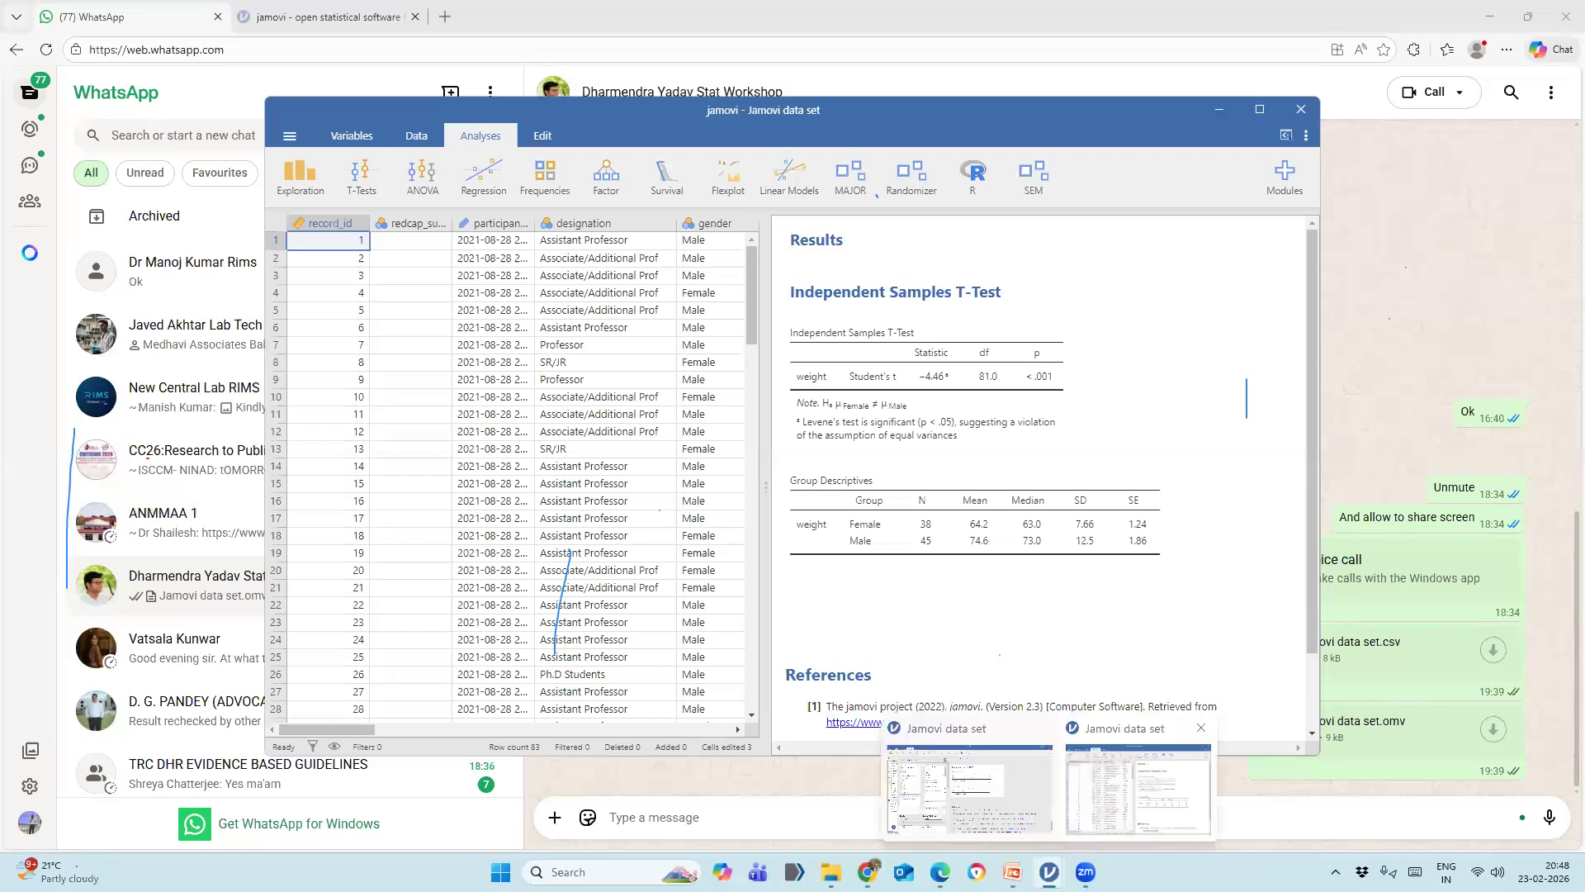
pyautogui.click(974, 780)
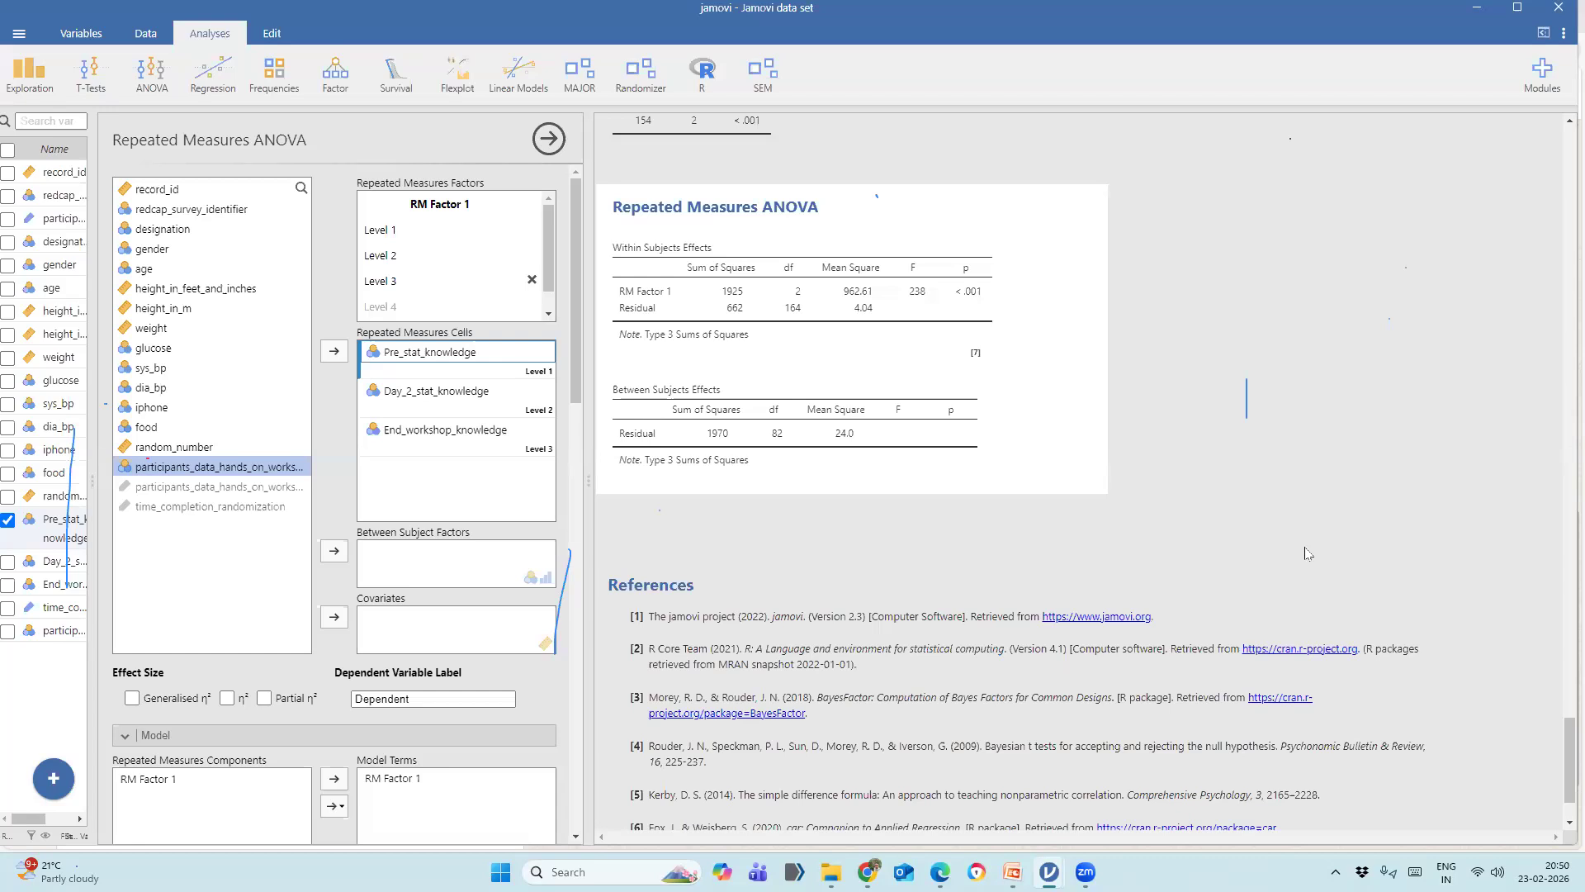
# Look over the available Linear Models analyses and review the Friedman and Repeated Measures ANOVA result tables.
pyautogui.click(518, 82)
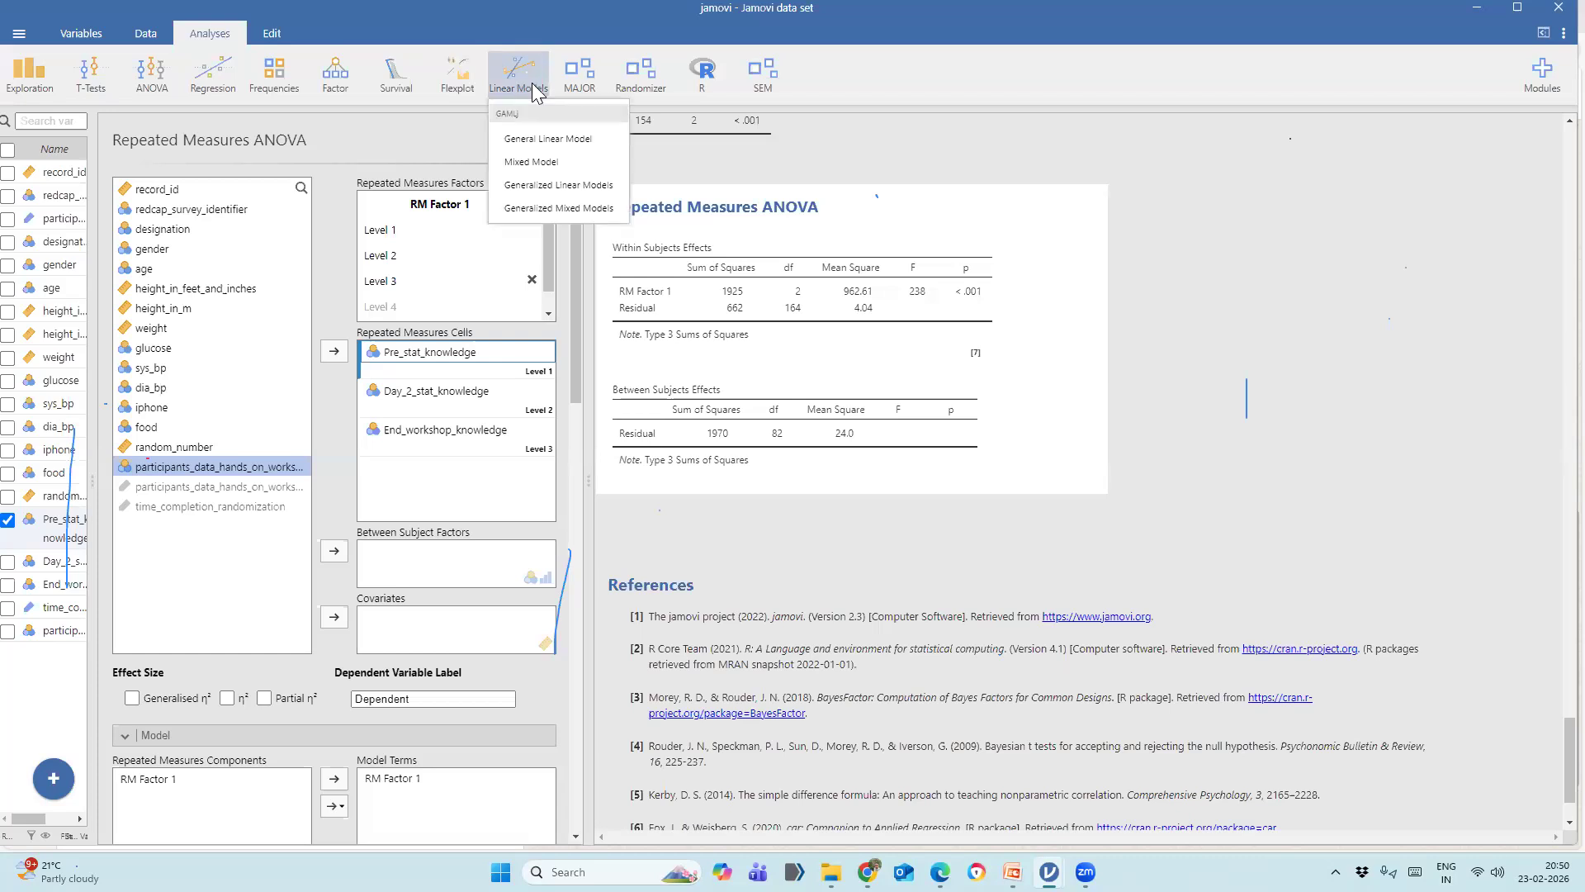
pyautogui.click(625, 121)
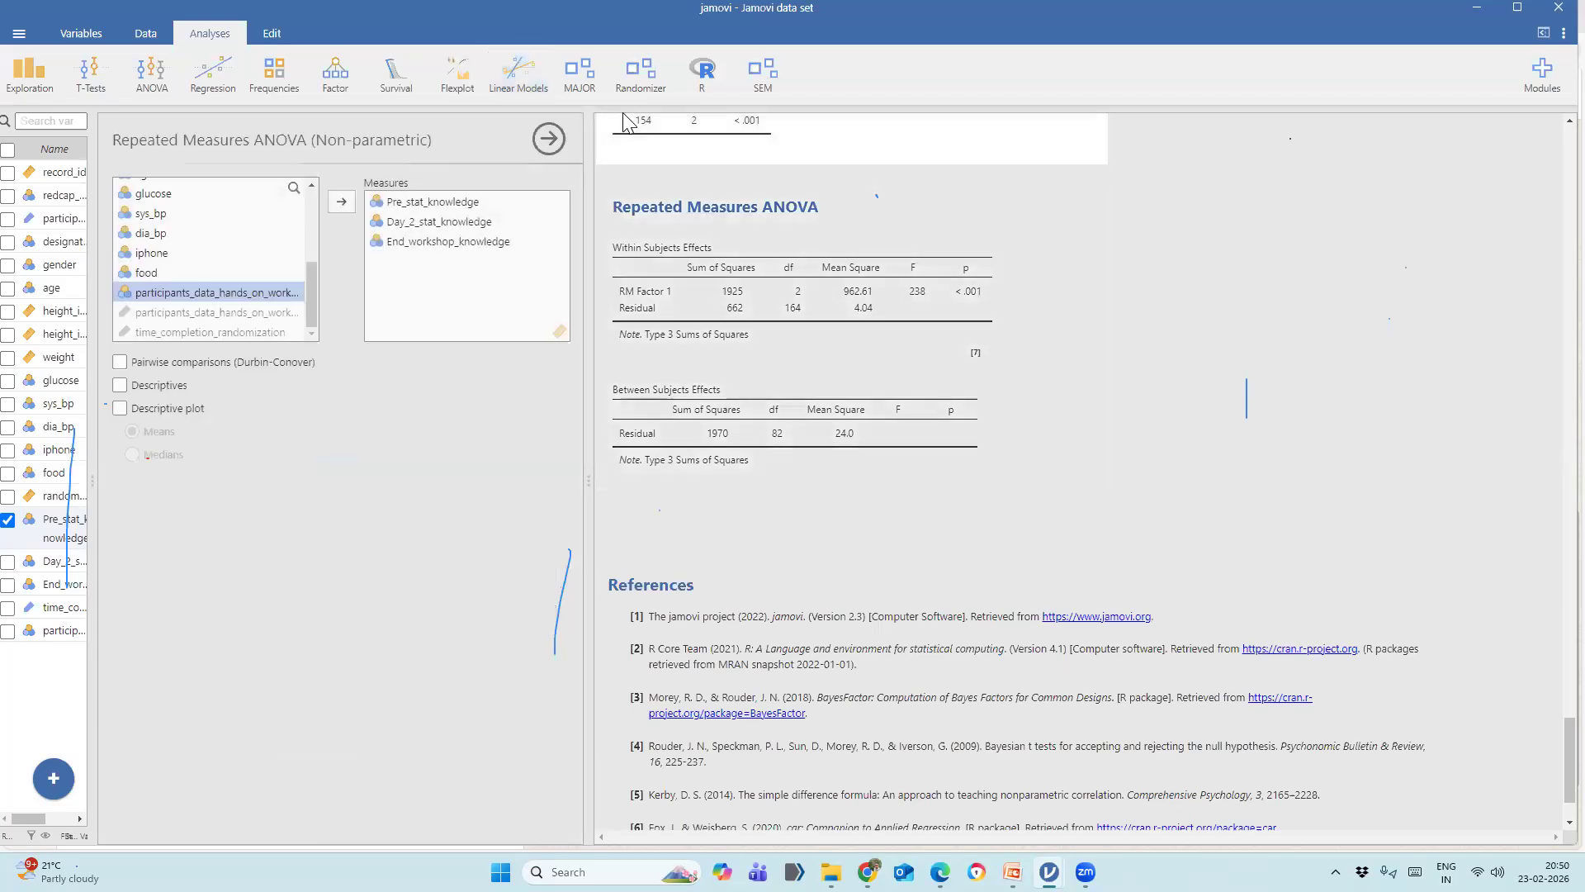
pyautogui.click(516, 88)
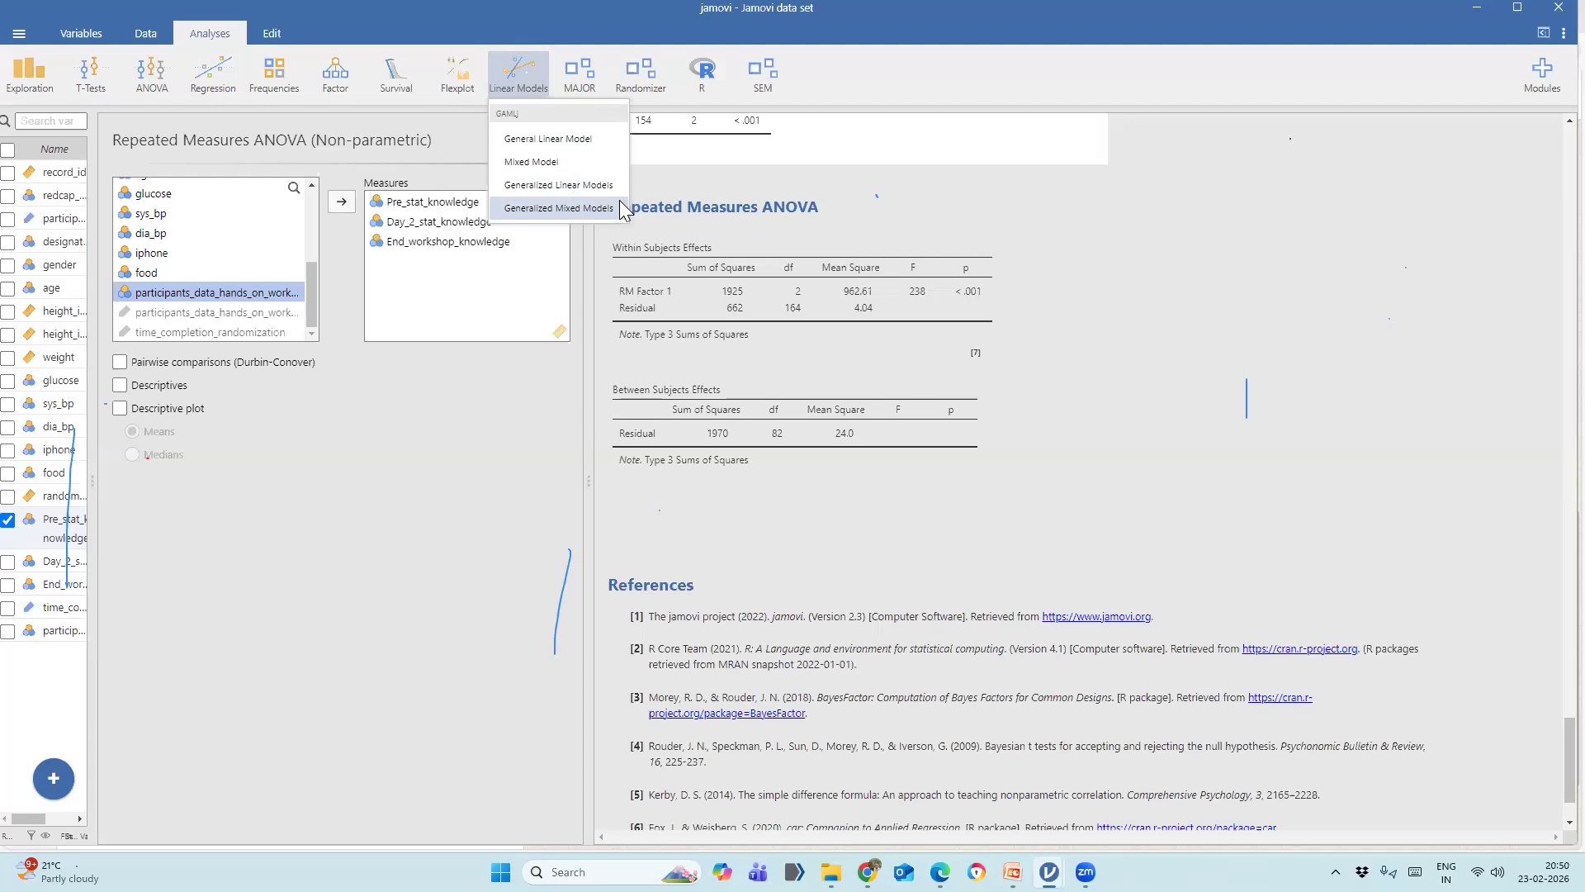
pyautogui.click(1002, 406)
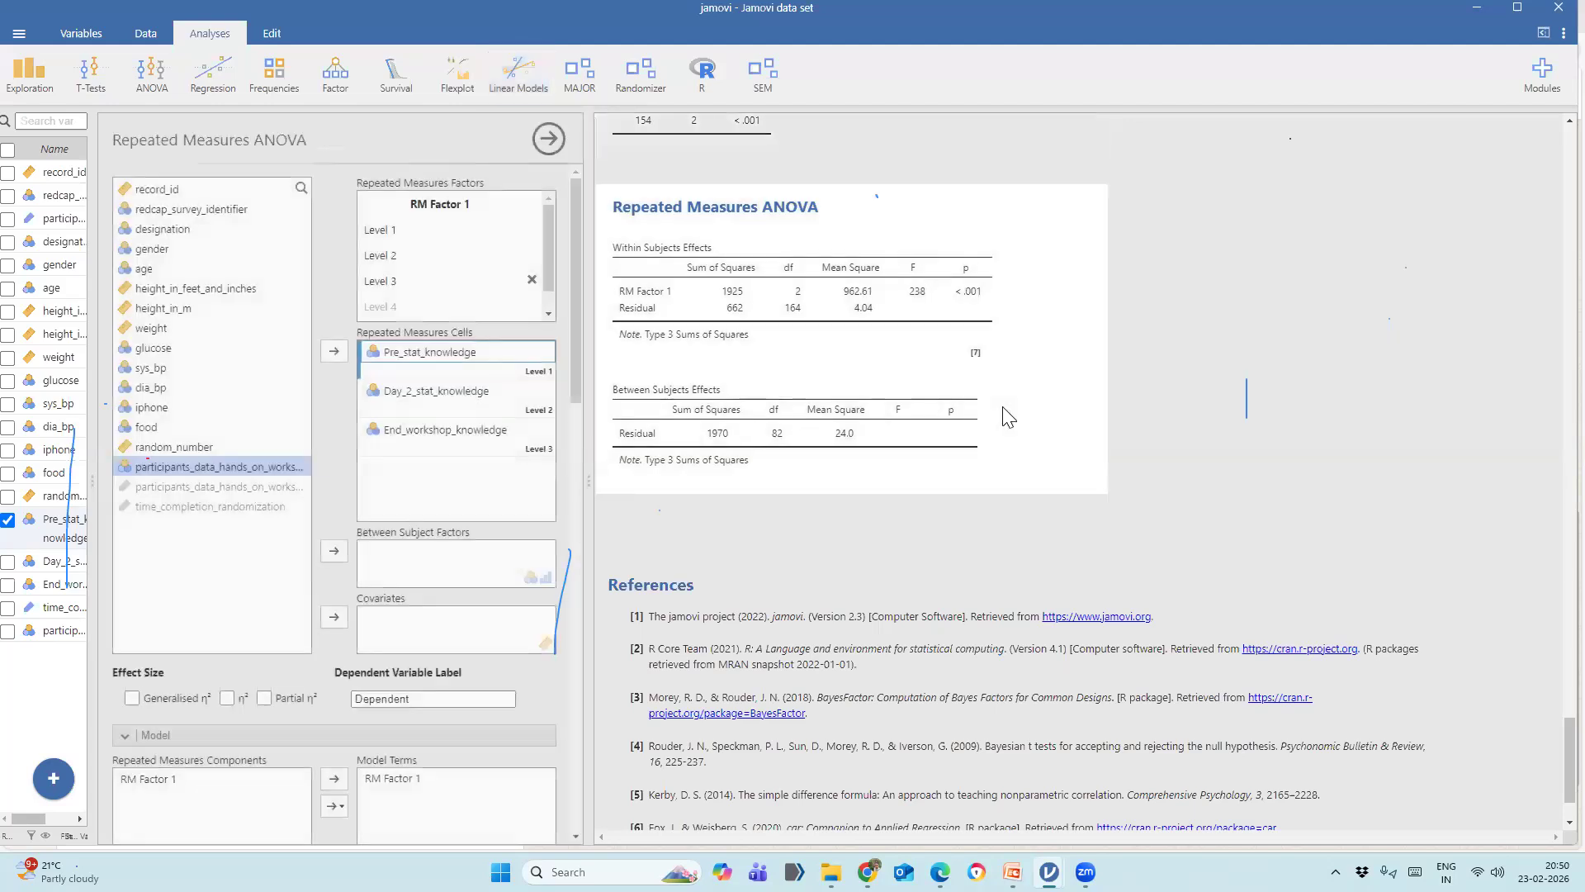
pyautogui.scroll(-2, 1007, 416)
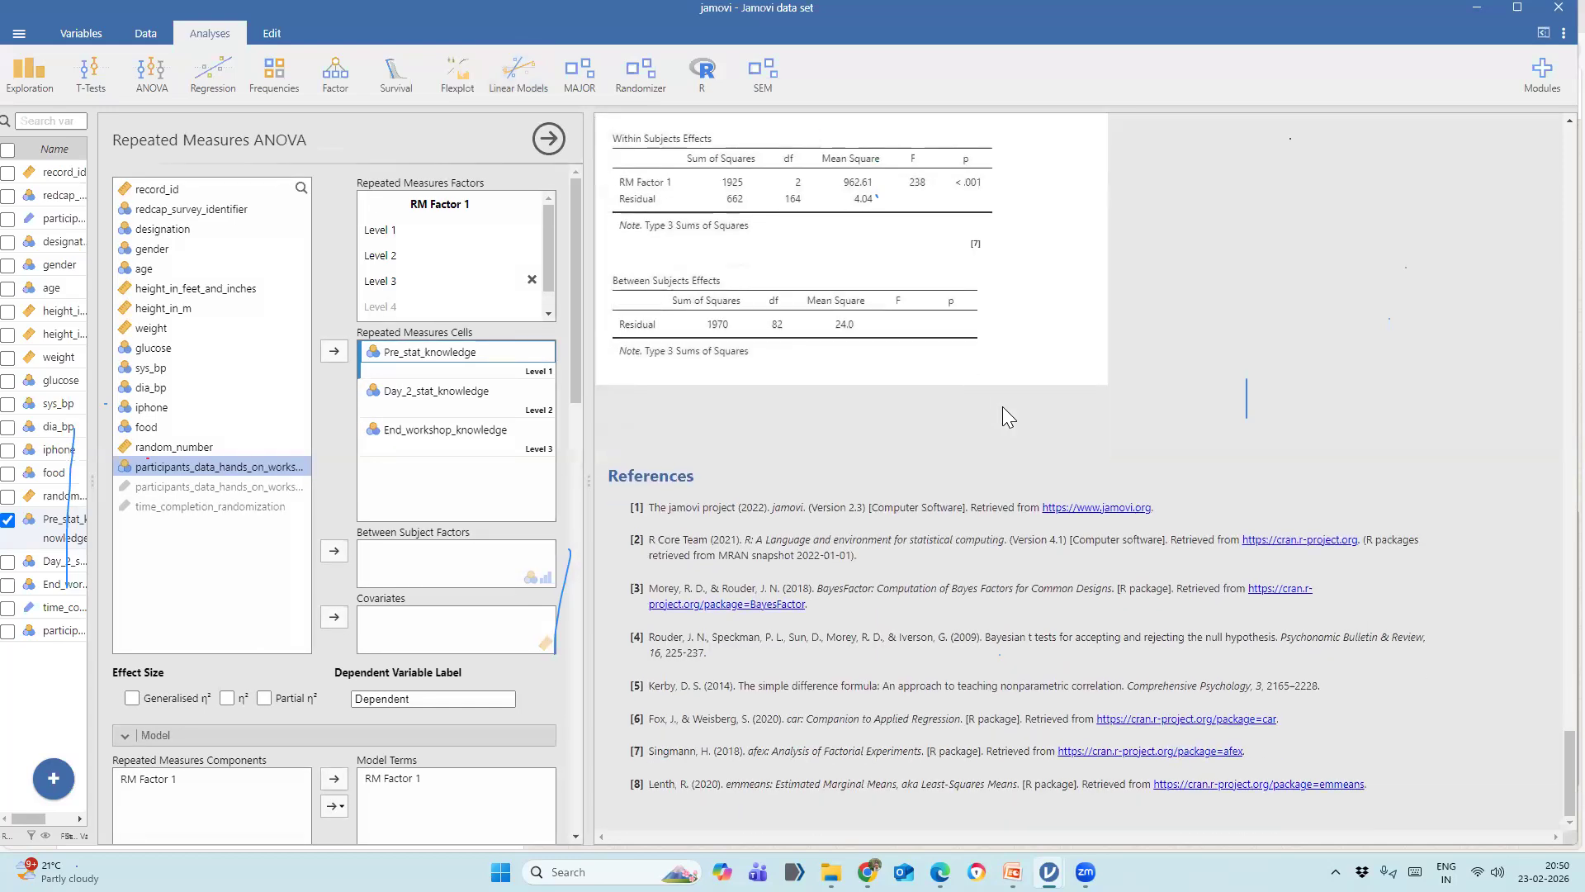
pyautogui.scroll(3, 1007, 417)
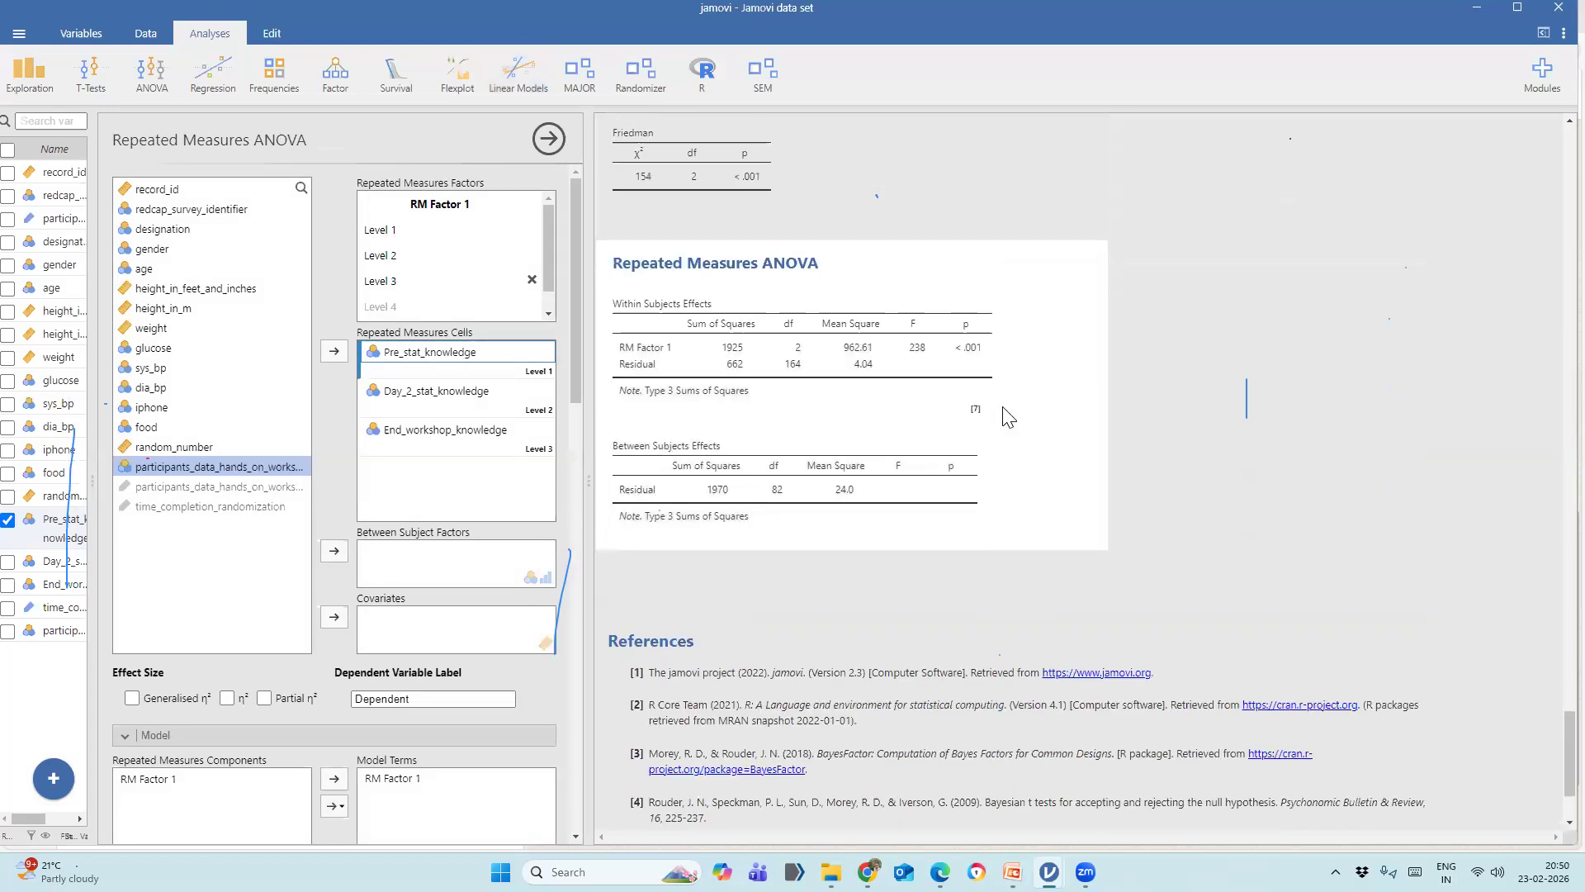
pyautogui.scroll(1, 1007, 416)
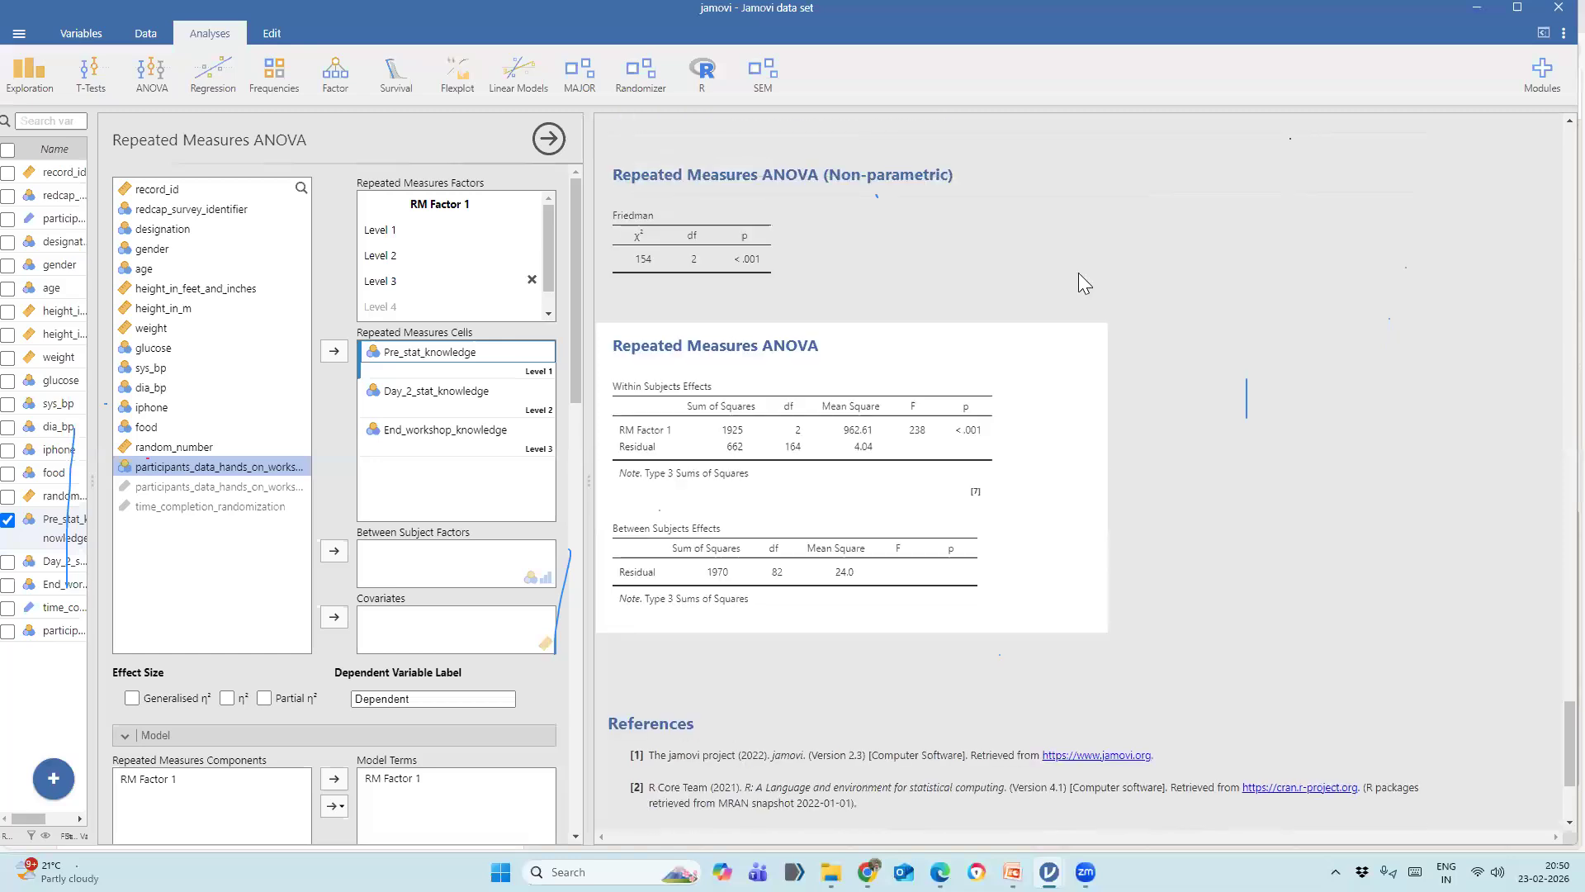
# Minimize both jamovi windows, the WhatsApp browser window and the parametric test folder to reveal the desktop.
pyautogui.click(1476, 9)
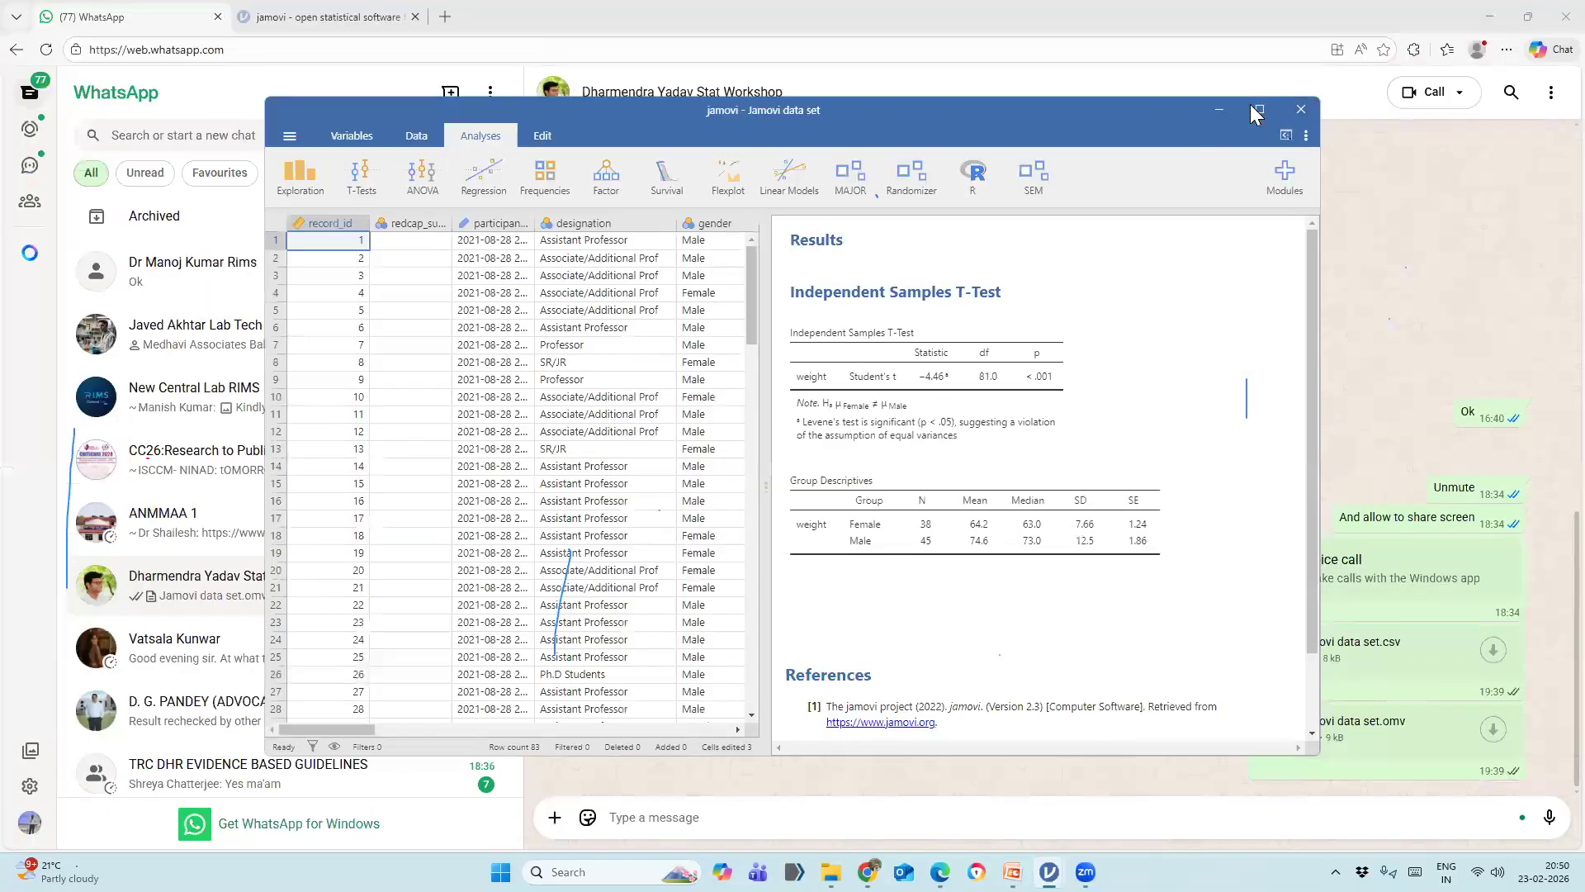
pyautogui.click(1216, 110)
pyautogui.click(1485, 19)
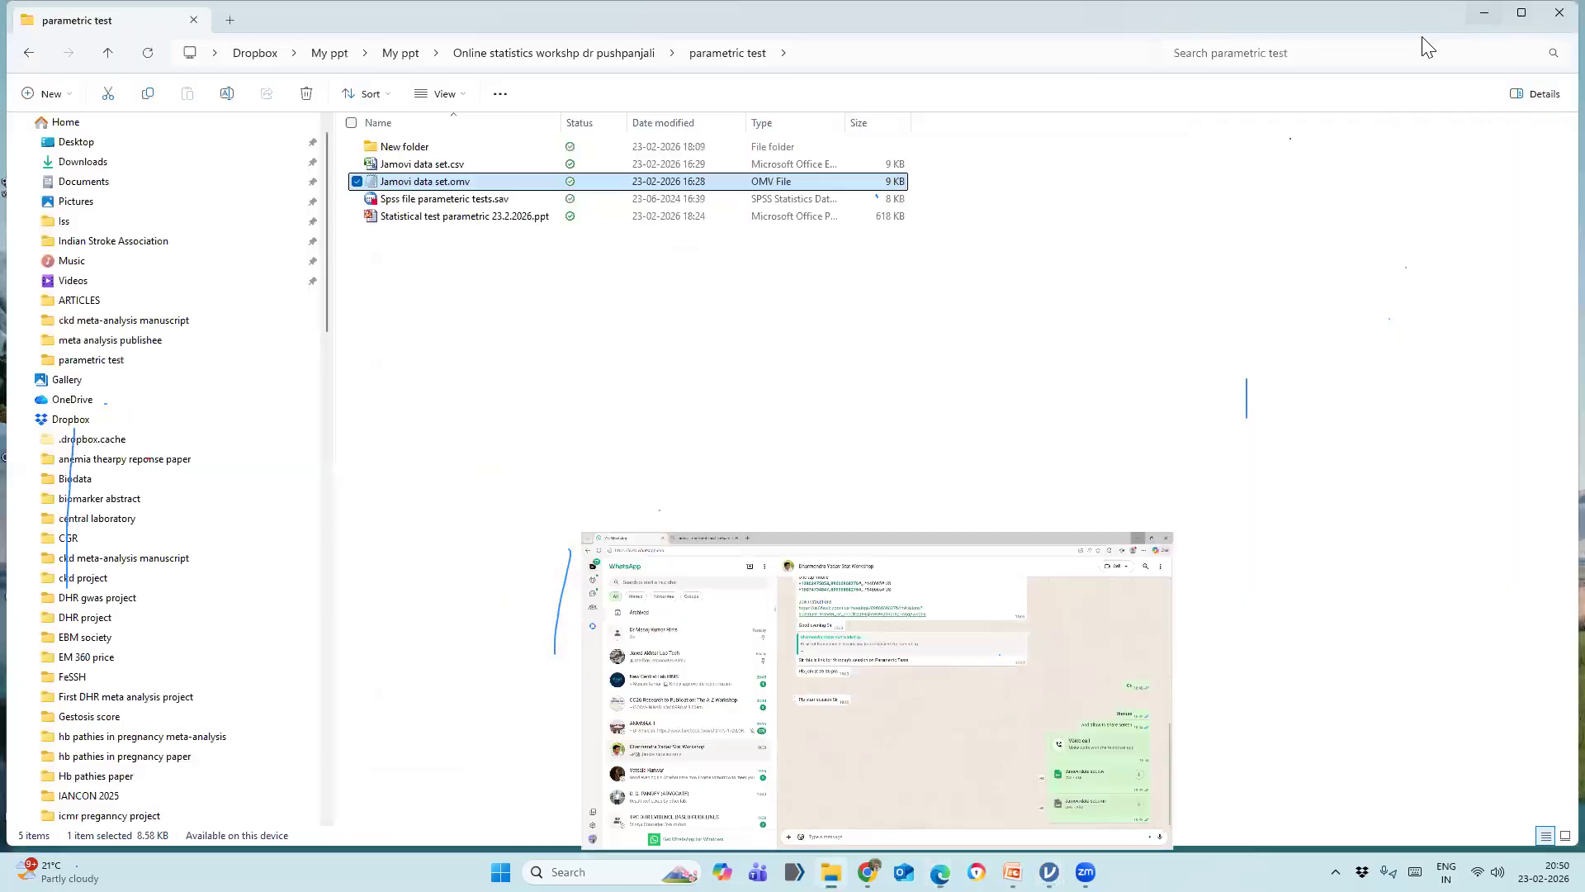
pyautogui.click(1484, 14)
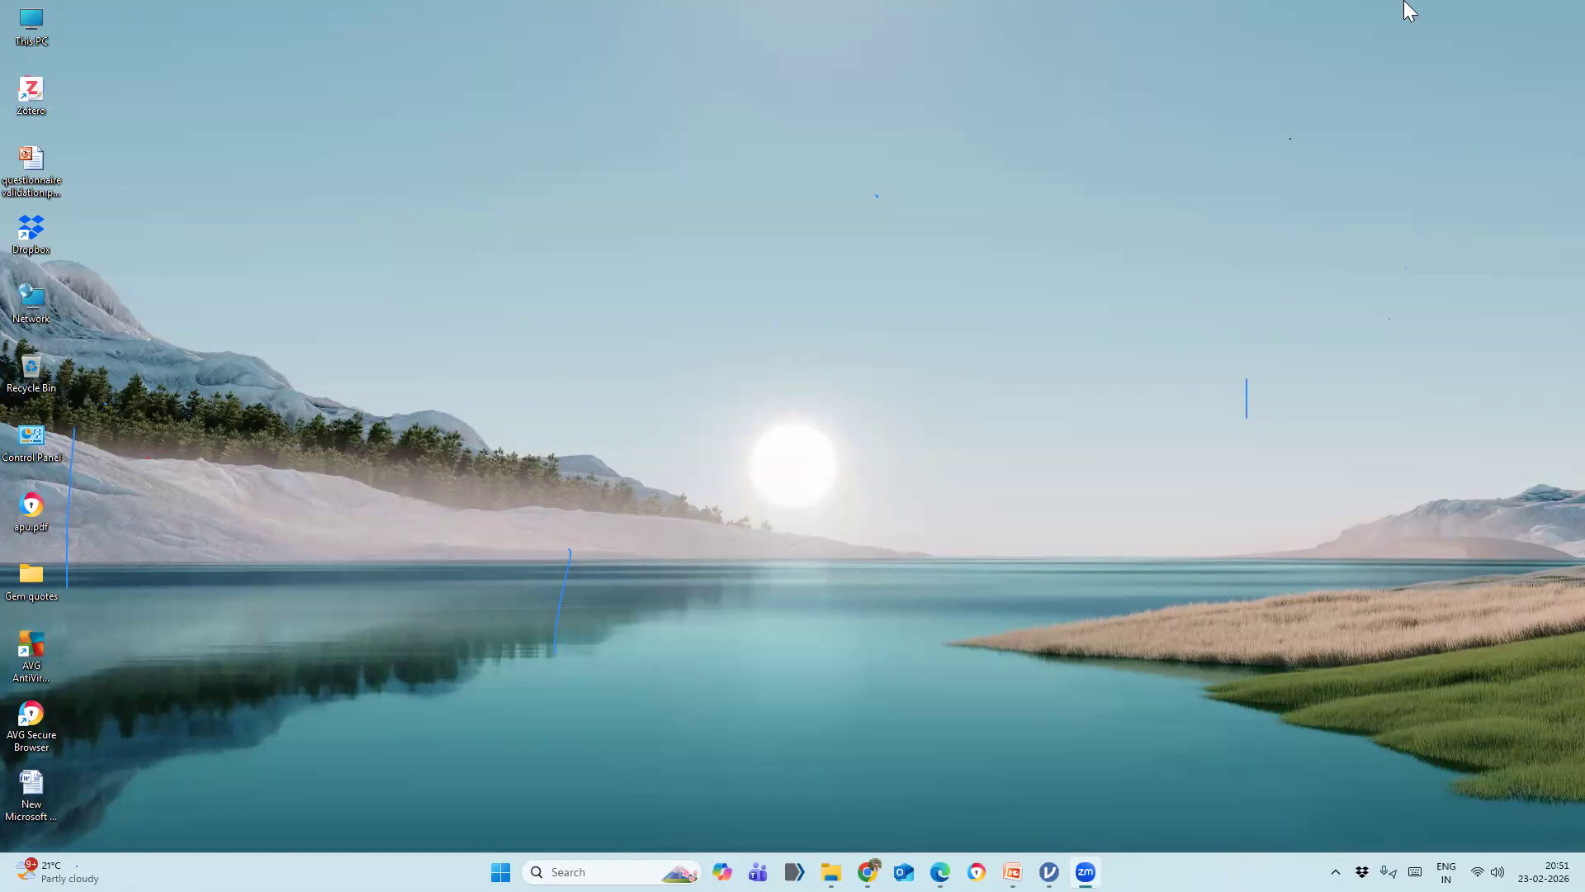
pyautogui.press('super+z')
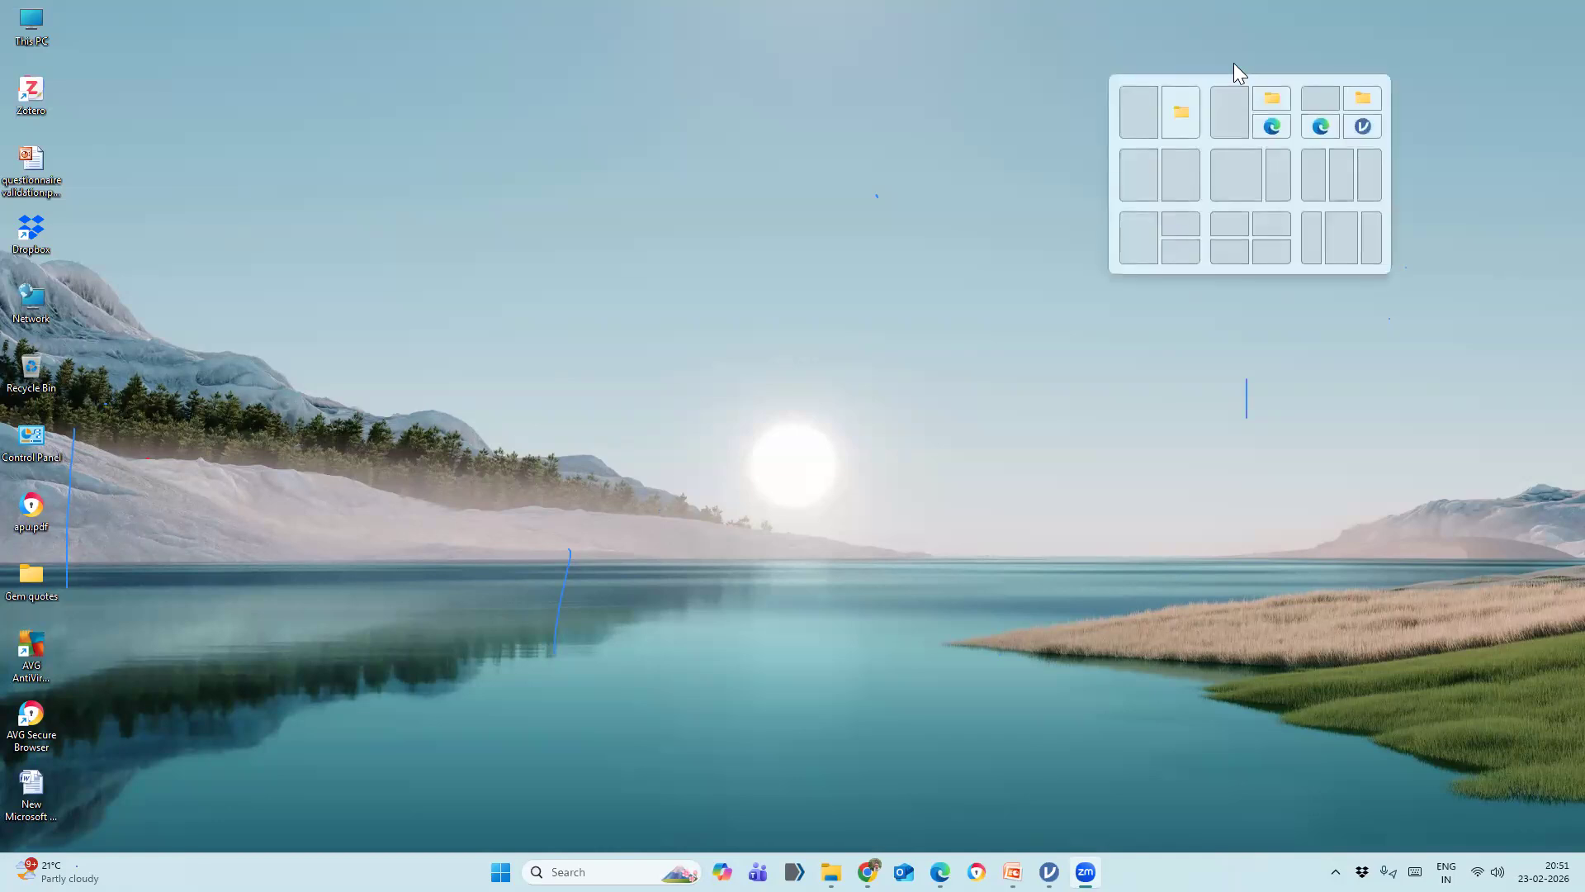
pyautogui.click(1233, 63)
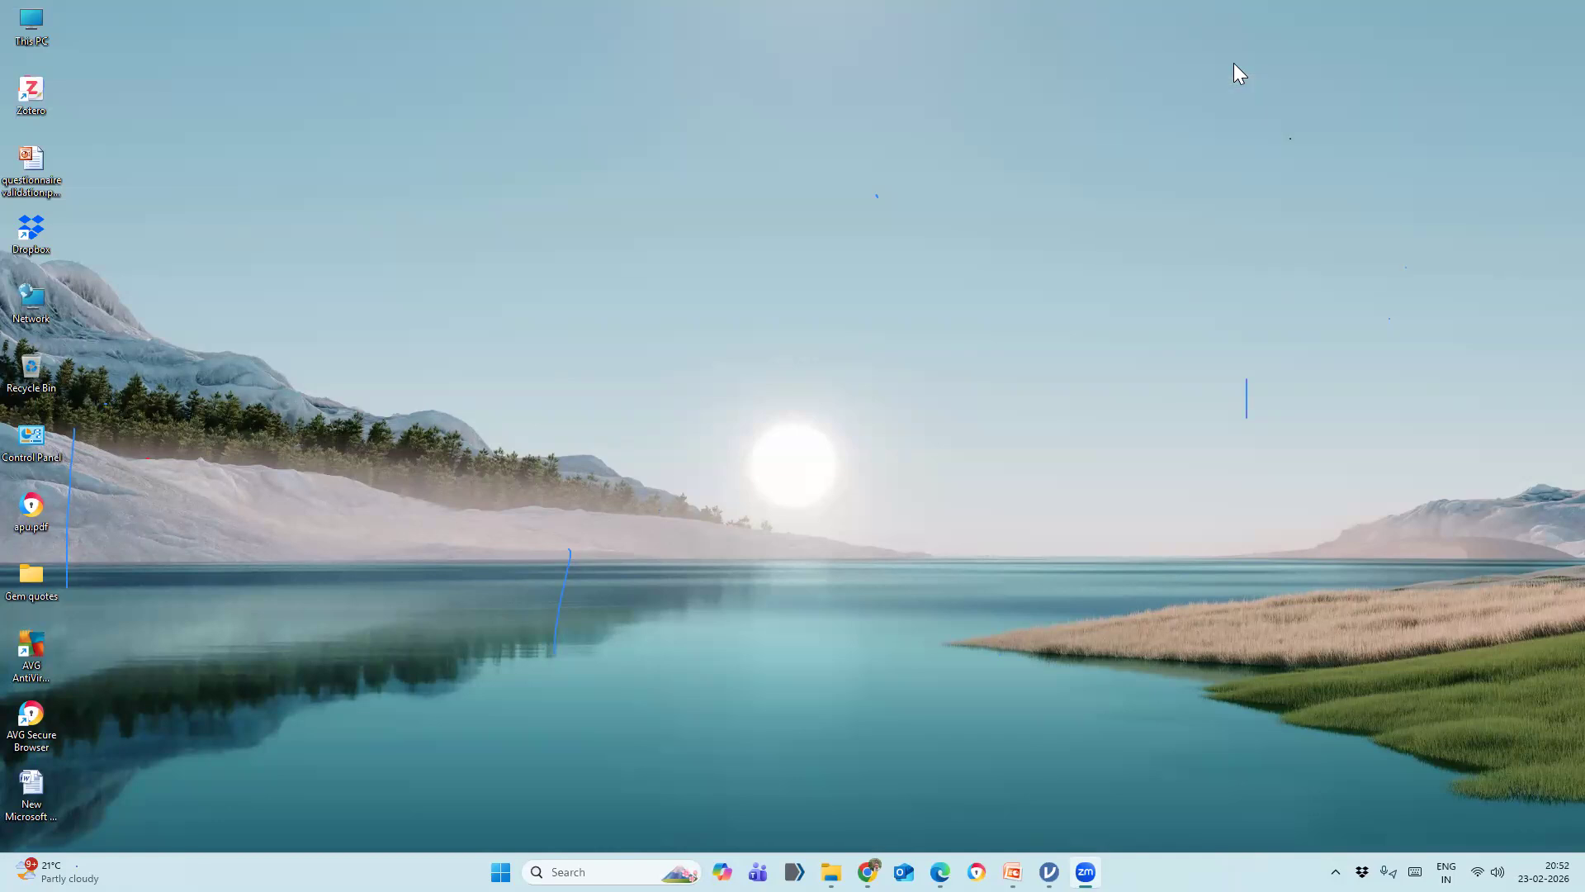